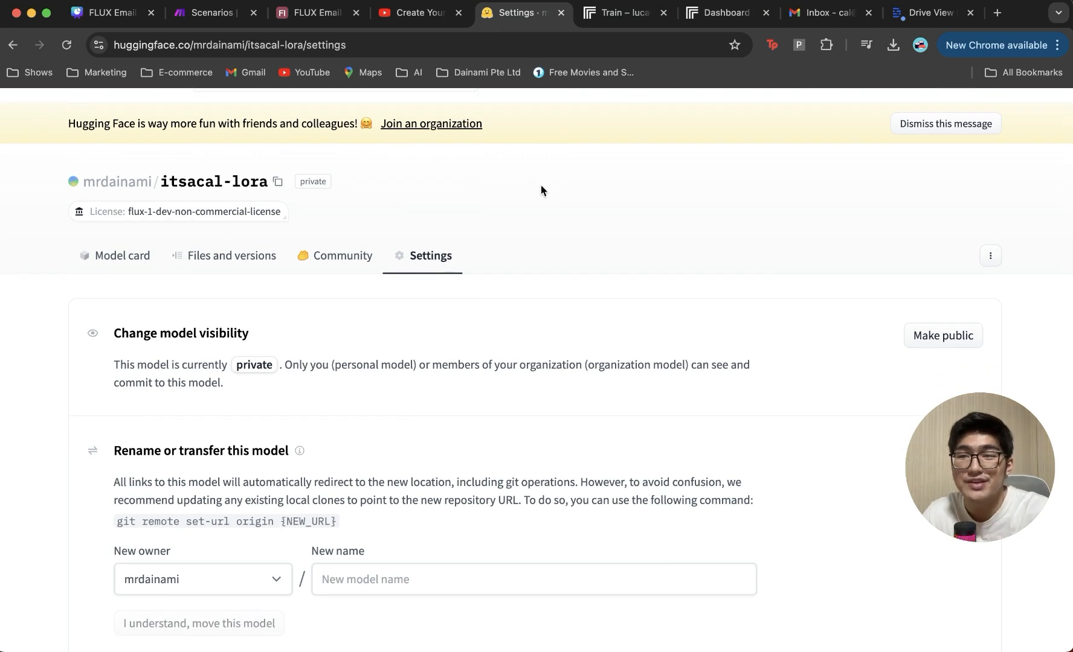
Step: Scroll down the private LoRA model's Settings page in Hugging Face
{"action": "scroll", "coordinate": [513, 424], "scroll_direction": "down", "scroll_amount": 1}
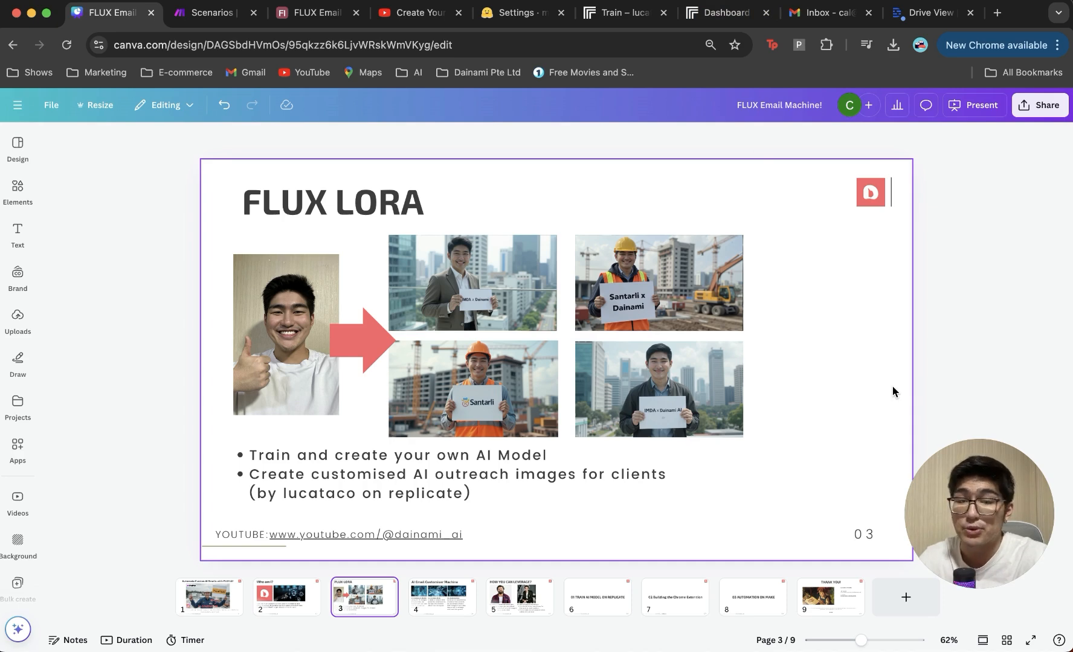
Step: Nudge the Data Sender folder window aside and switch to Make's FLUX Email scenarios list
{"action": "key", "text": "super+Tab"}
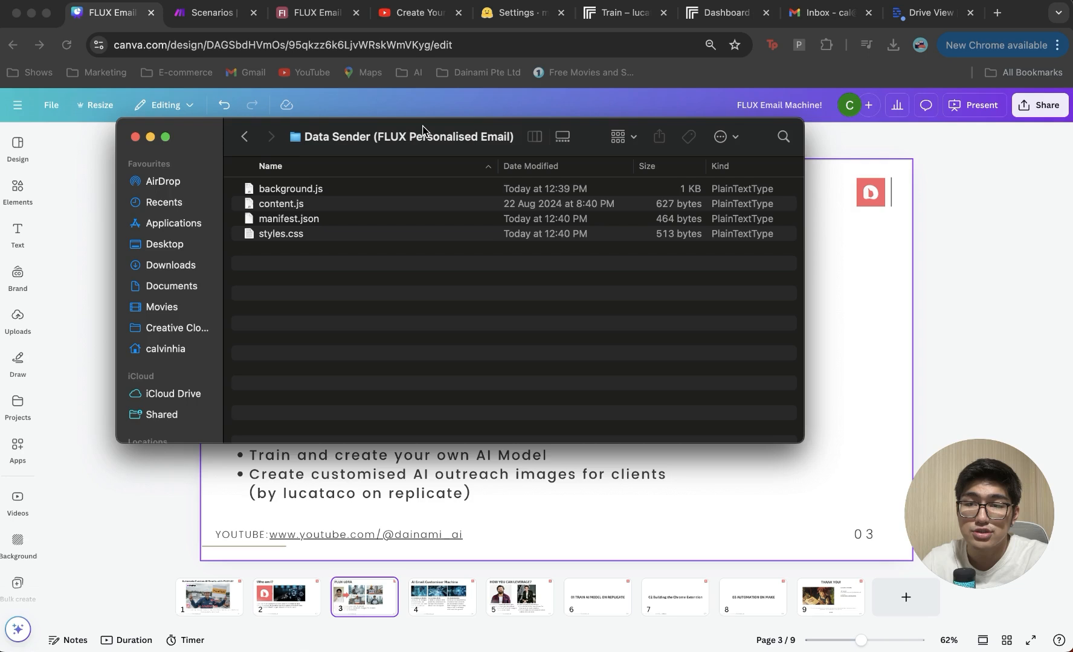
{"action": "left_click_drag", "start_coordinate": [422, 127], "coordinate": [510, 129]}
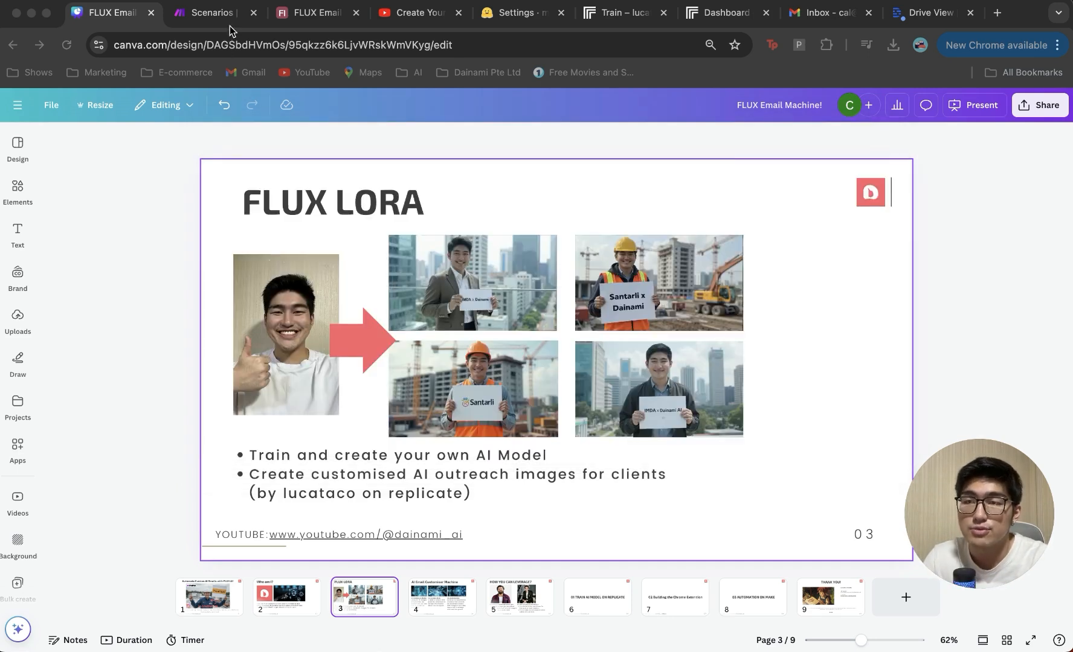
{"action": "left_click", "coordinate": [215, 13]}
Step: Create a new scenario in the FLUX Email folder named 'Generator 1/2'
{"action": "left_click", "coordinate": [897, 123]}
{"action": "type", "text": "Generator 1/2"}
{"action": "key", "text": "Return"}
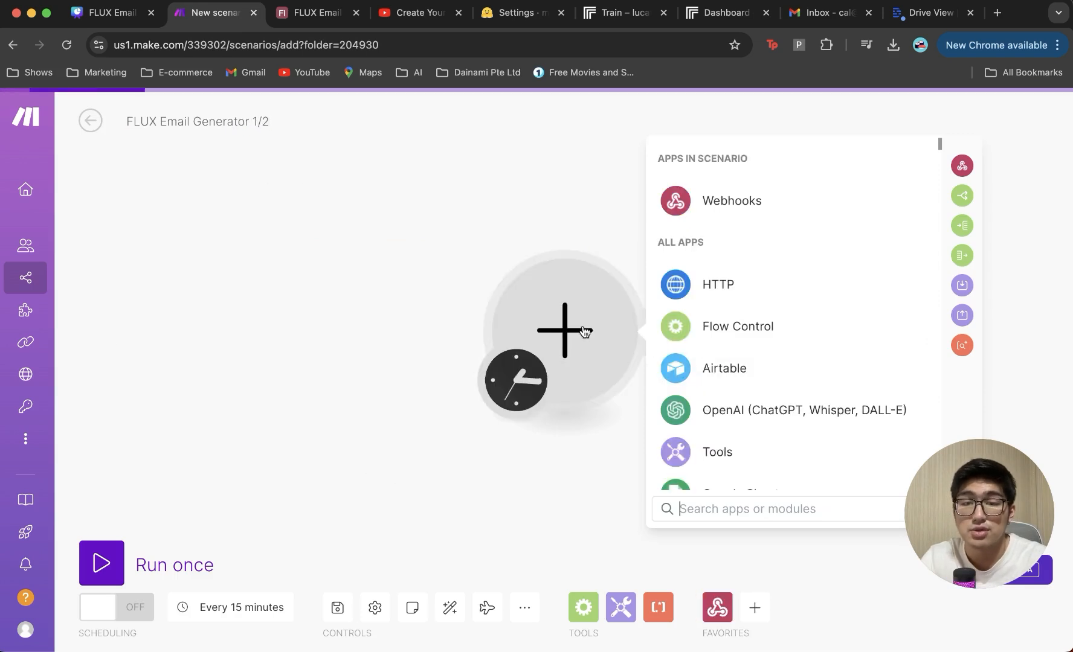
Step: Add a Webhooks Custom webhook trigger named 'Flux email g' and copy its address
{"action": "left_click", "coordinate": [716, 214]}
{"action": "left_click", "coordinate": [761, 323]}
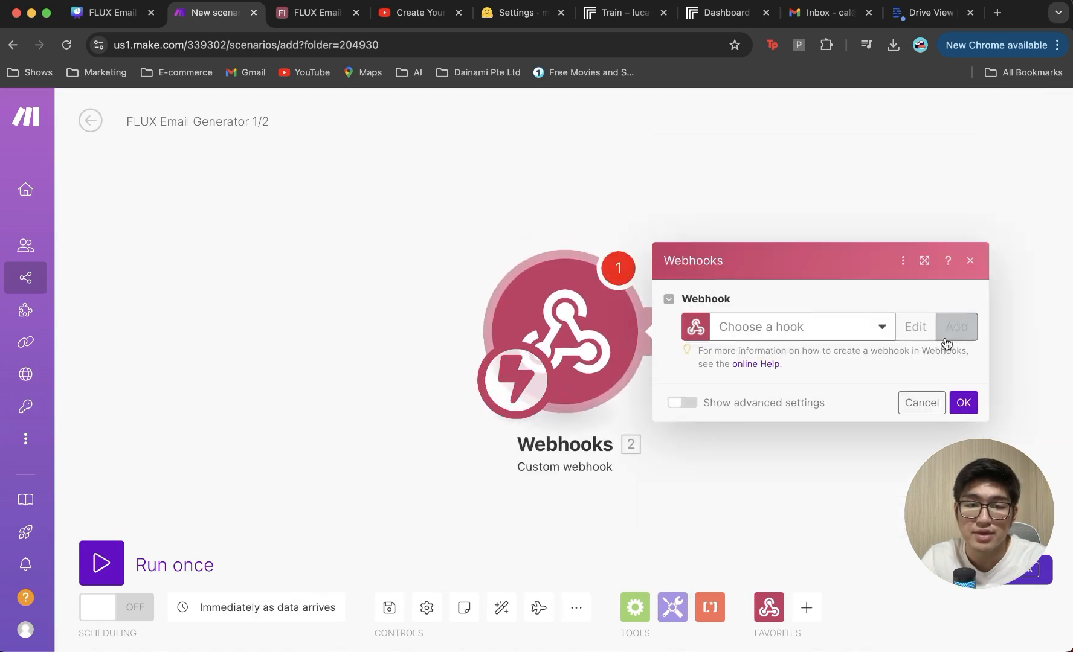
{"action": "left_click", "coordinate": [946, 342]}
{"action": "triple_click", "coordinate": [699, 266]}
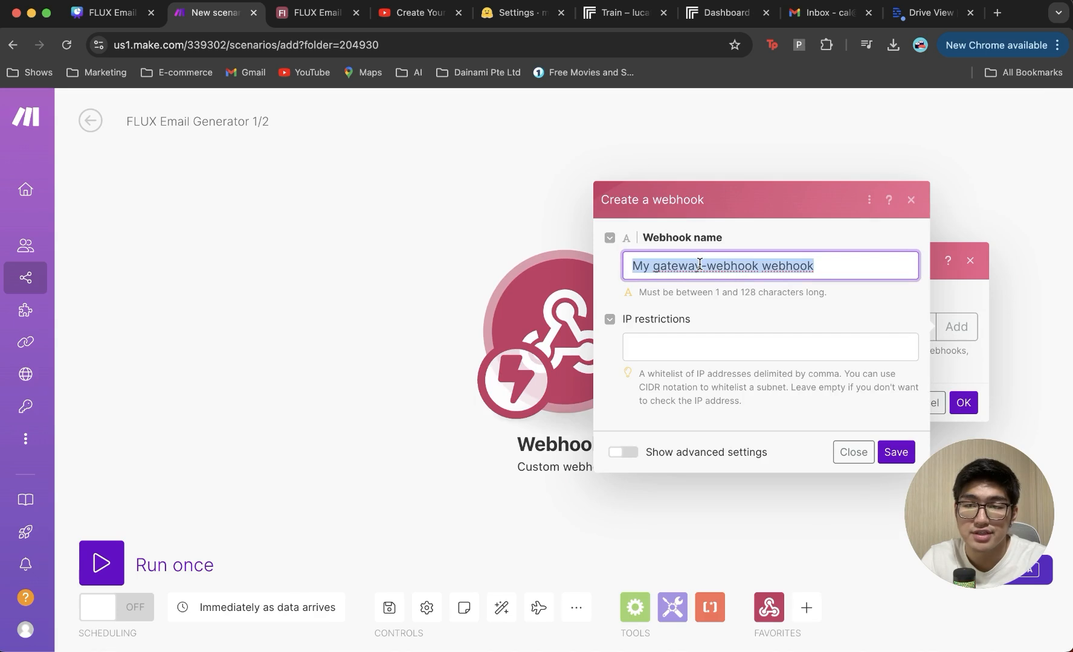
{"action": "type", "text": "Flux email generator web"}
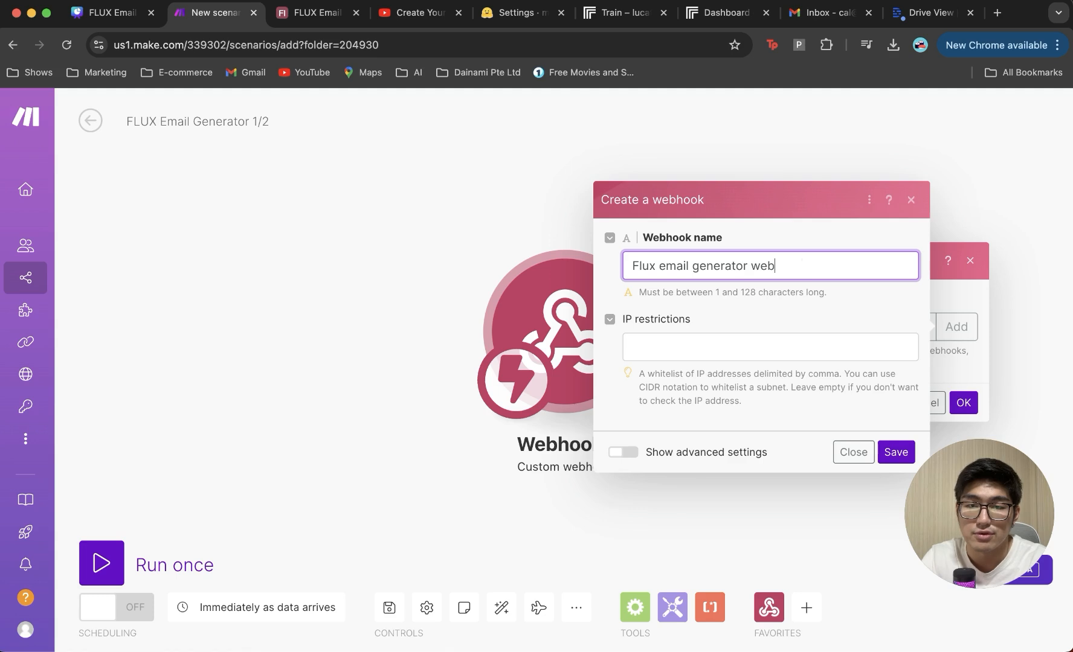
{"action": "key", "text": "Return"}
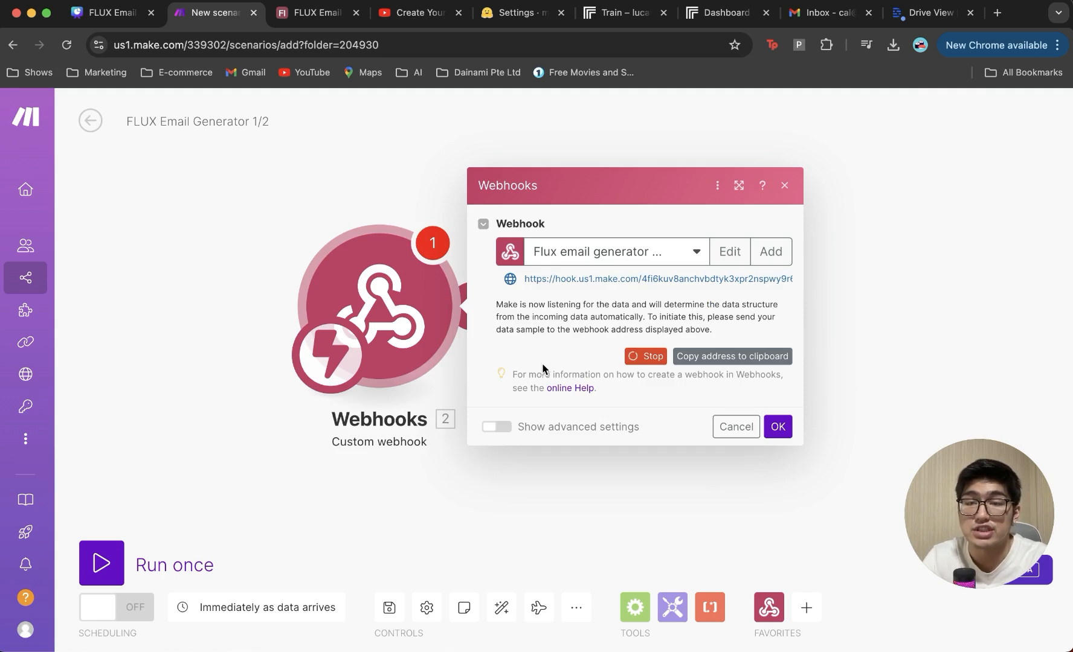
{"action": "left_click", "coordinate": [710, 357]}
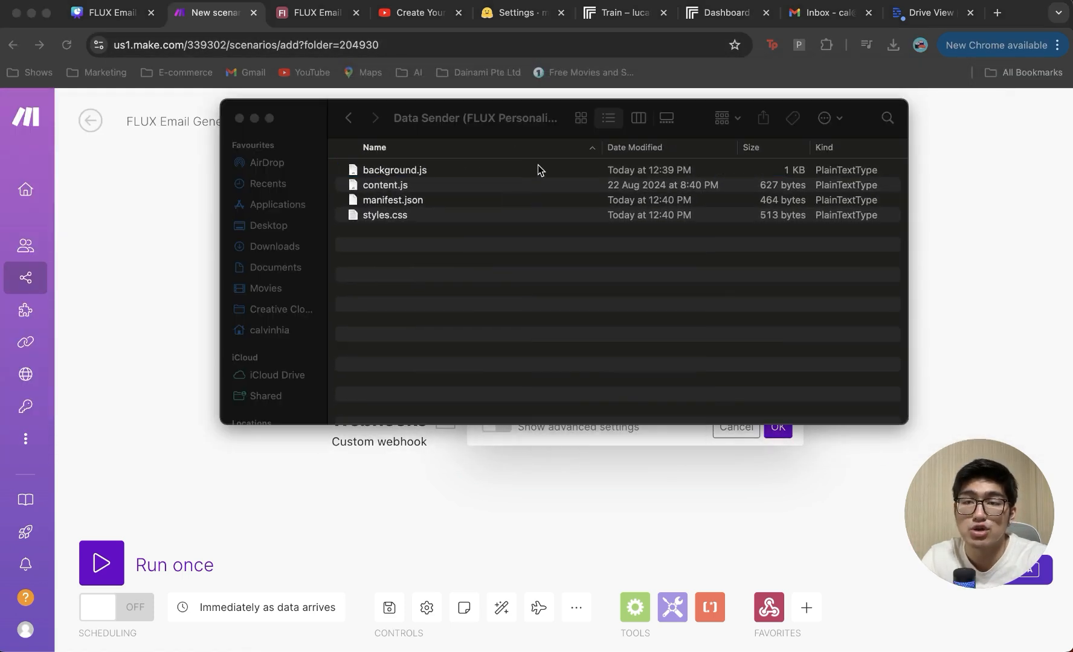
Step: Replace the fetch URL in background.js with the new Make webhook address and save it in TextEdit
{"action": "right_click", "coordinate": [537, 165]}
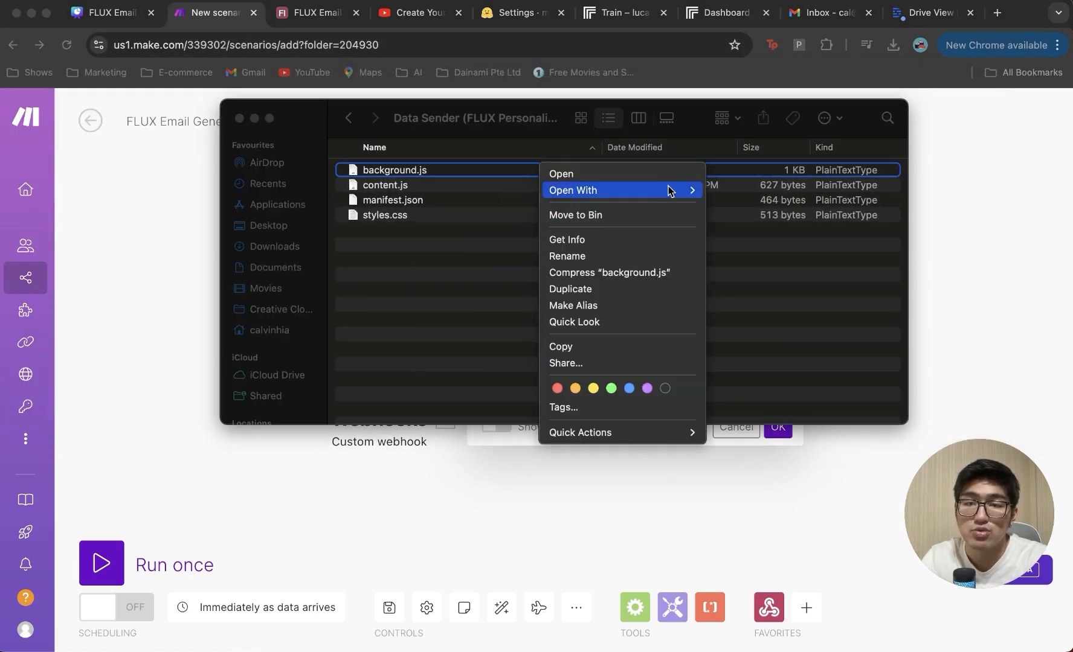
{"action": "mouse_move", "coordinate": [672, 188]}
{"action": "left_click", "coordinate": [747, 396]}
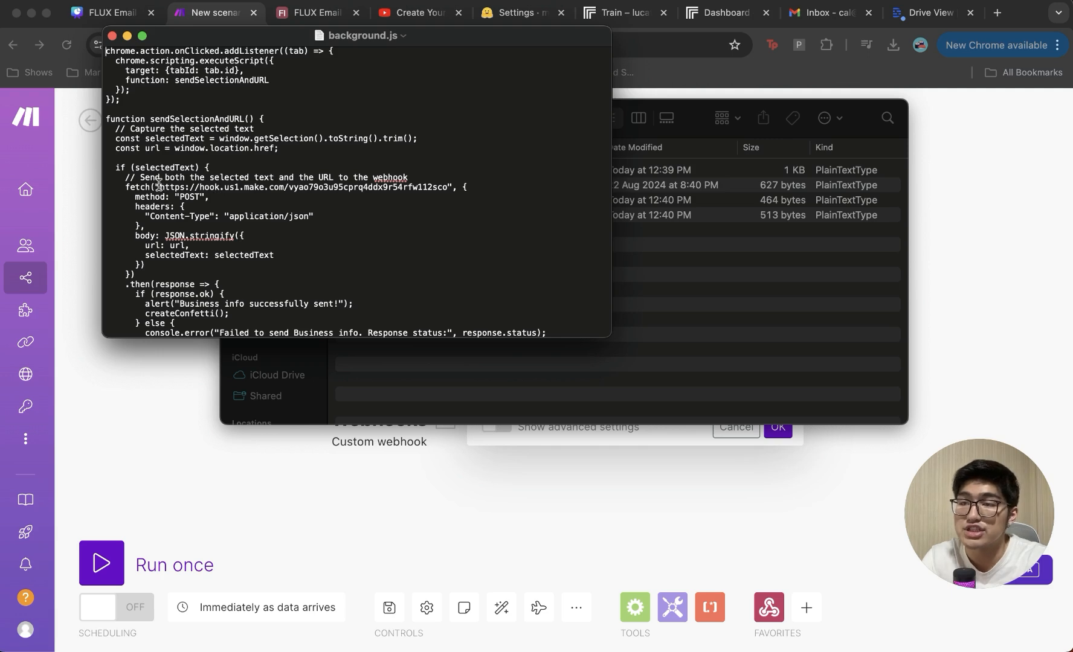
{"action": "left_click_drag", "start_coordinate": [218, 187], "coordinate": [444, 189]}
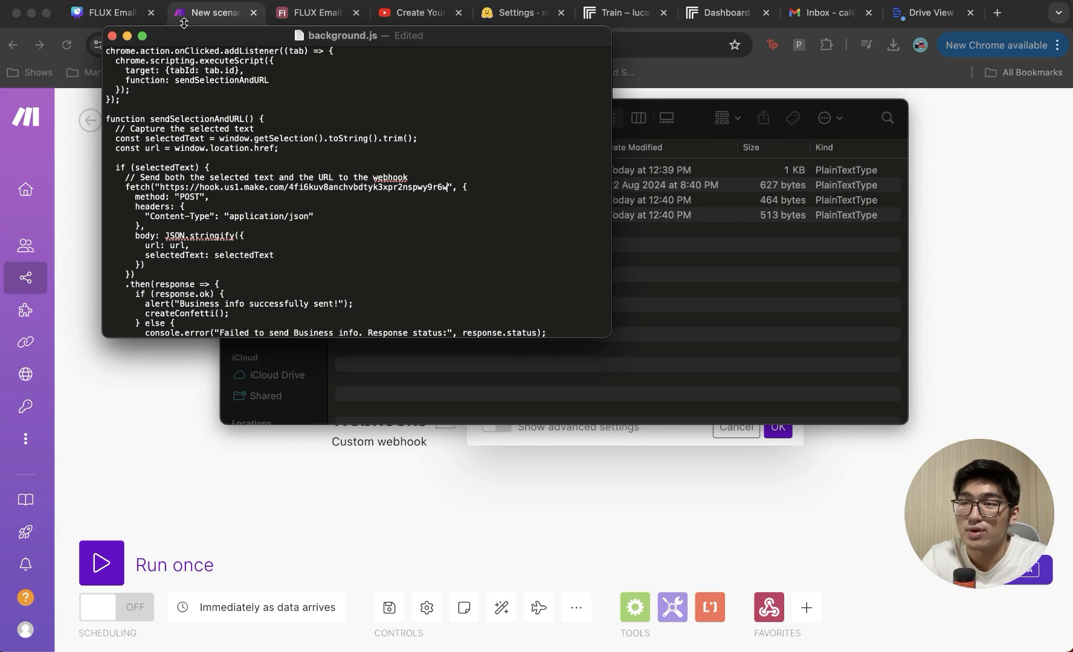
{"action": "left_click", "coordinate": [83, 7]}
{"action": "left_click", "coordinate": [118, 82]}
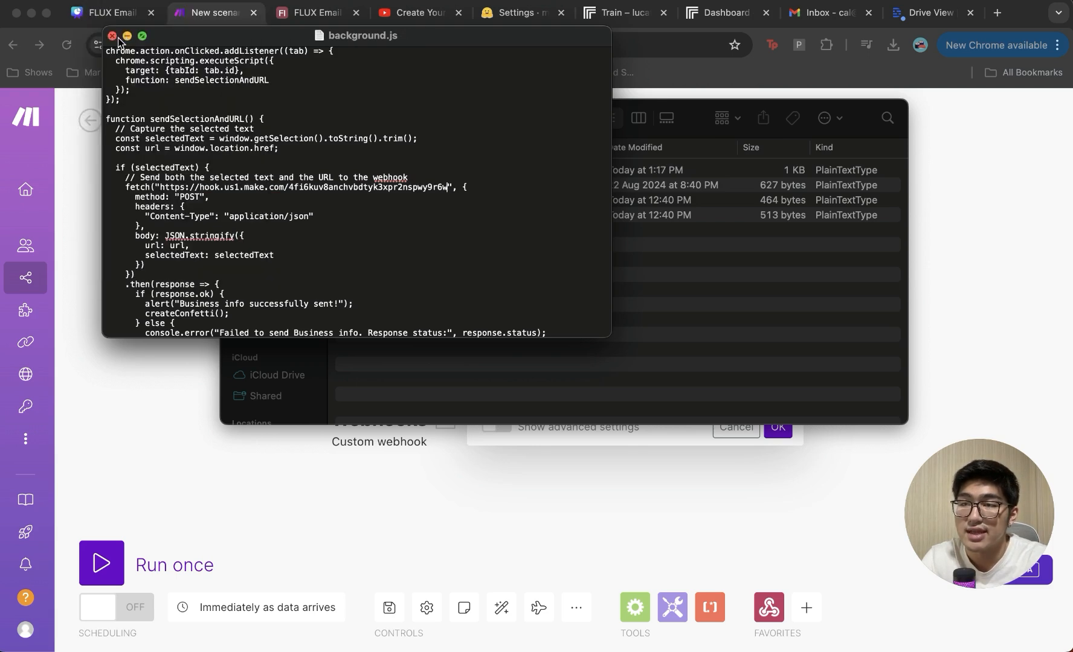
{"action": "left_click", "coordinate": [113, 36]}
{"action": "left_click", "coordinate": [239, 118]}
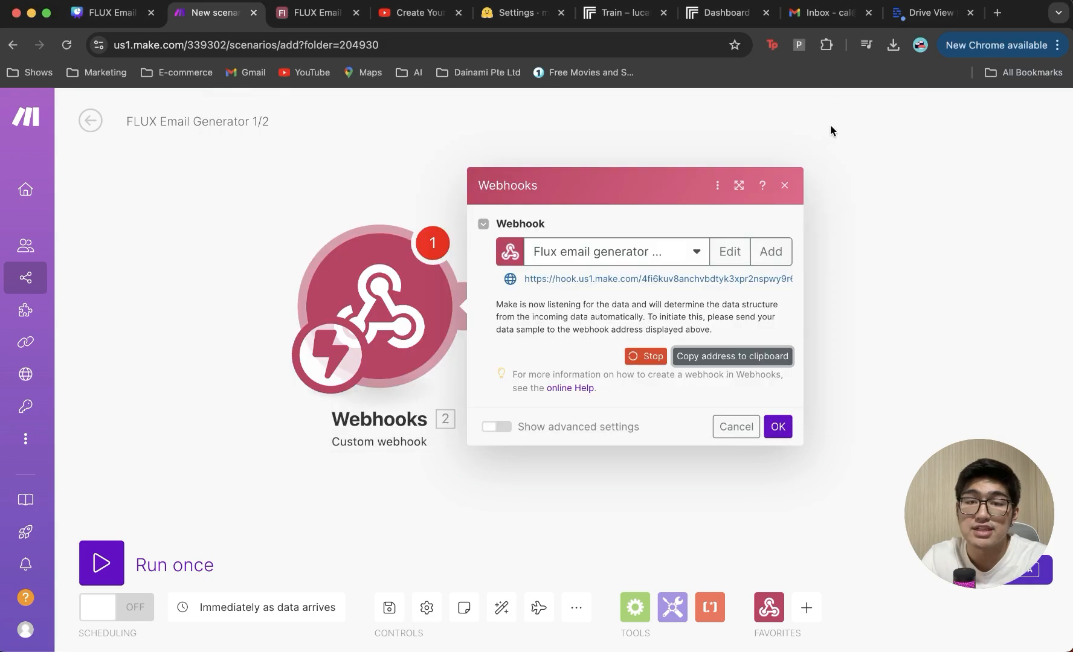
Step: Load the Data Sender folder as an unpacked Chrome extension
{"action": "left_click", "coordinate": [826, 47]}
{"action": "scroll", "coordinate": [733, 386], "scroll_direction": "down", "scroll_amount": 1}
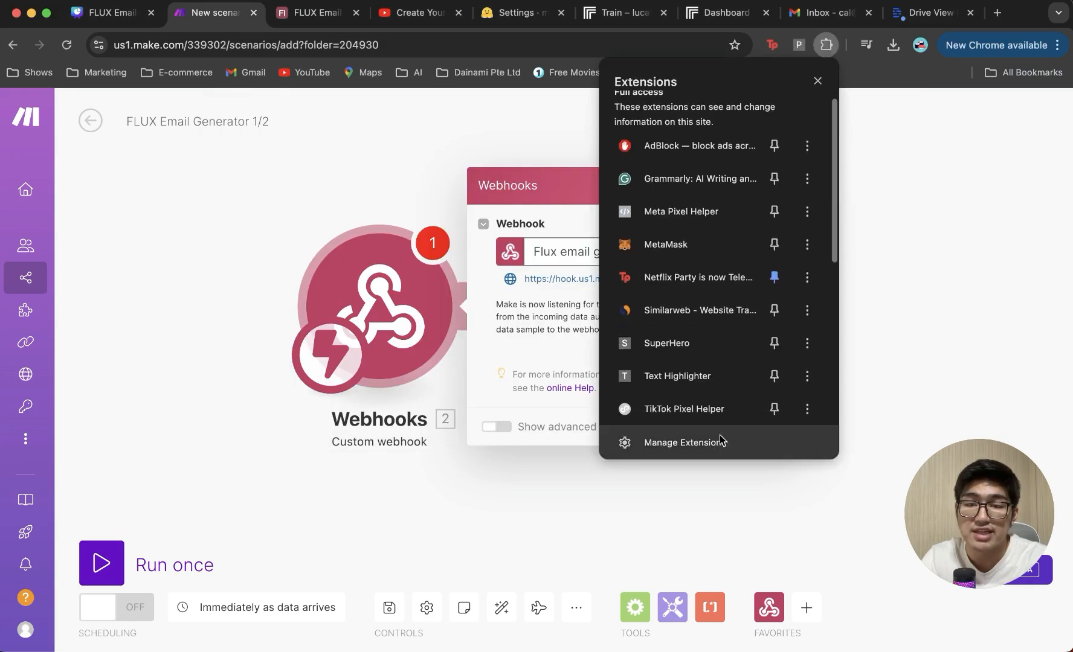
{"action": "left_click", "coordinate": [719, 435]}
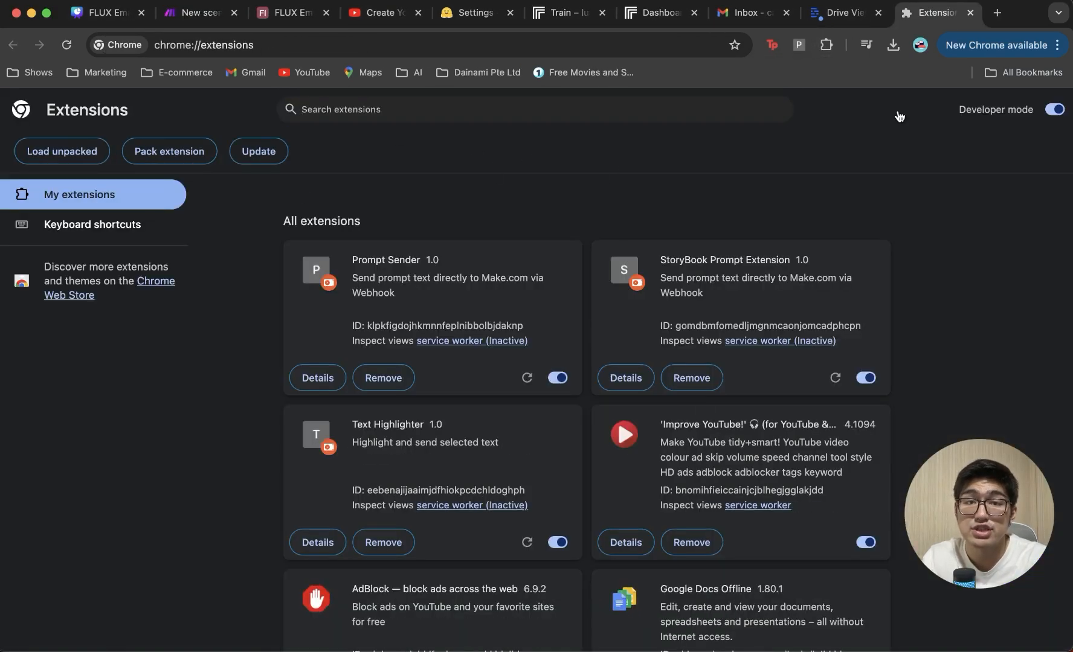
{"action": "left_click", "coordinate": [86, 153]}
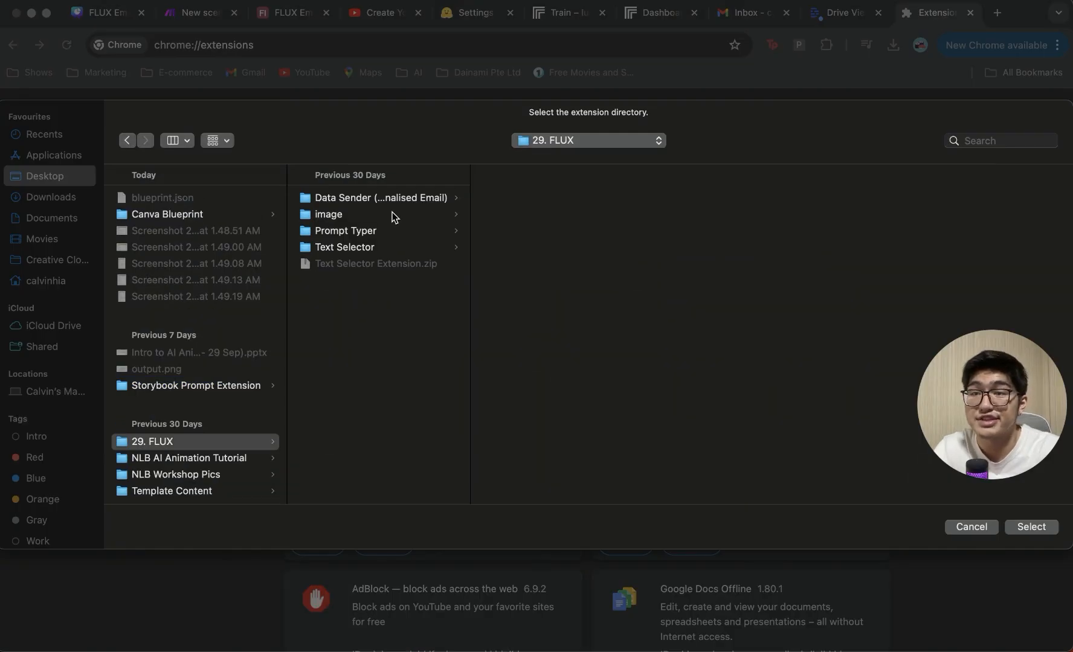
{"action": "left_click", "coordinate": [407, 198]}
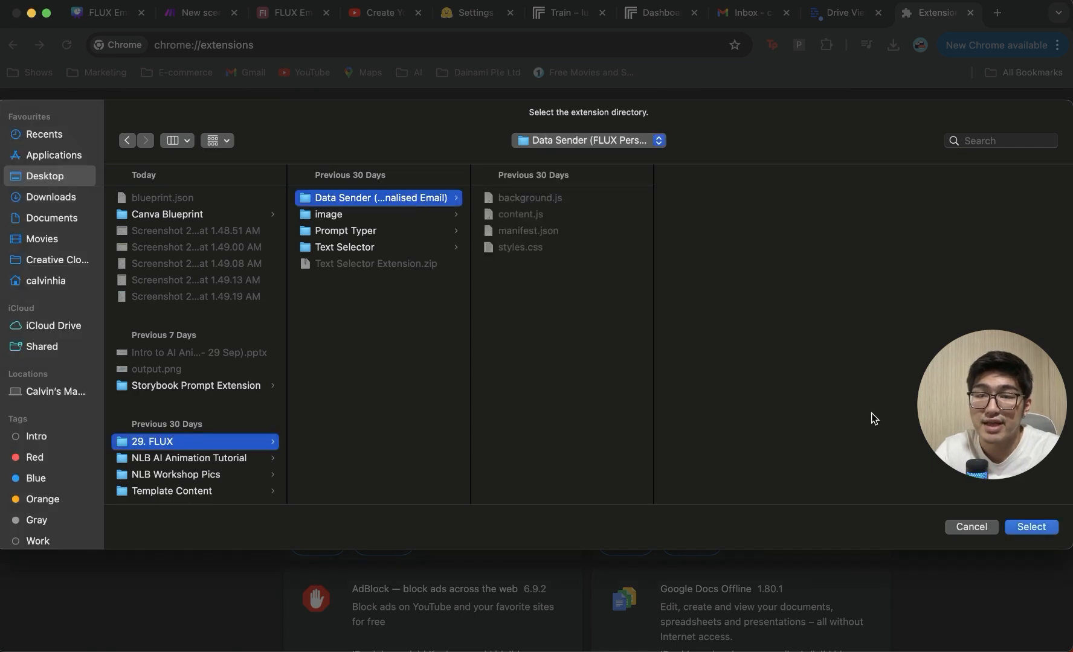
{"action": "left_click", "coordinate": [1015, 527]}
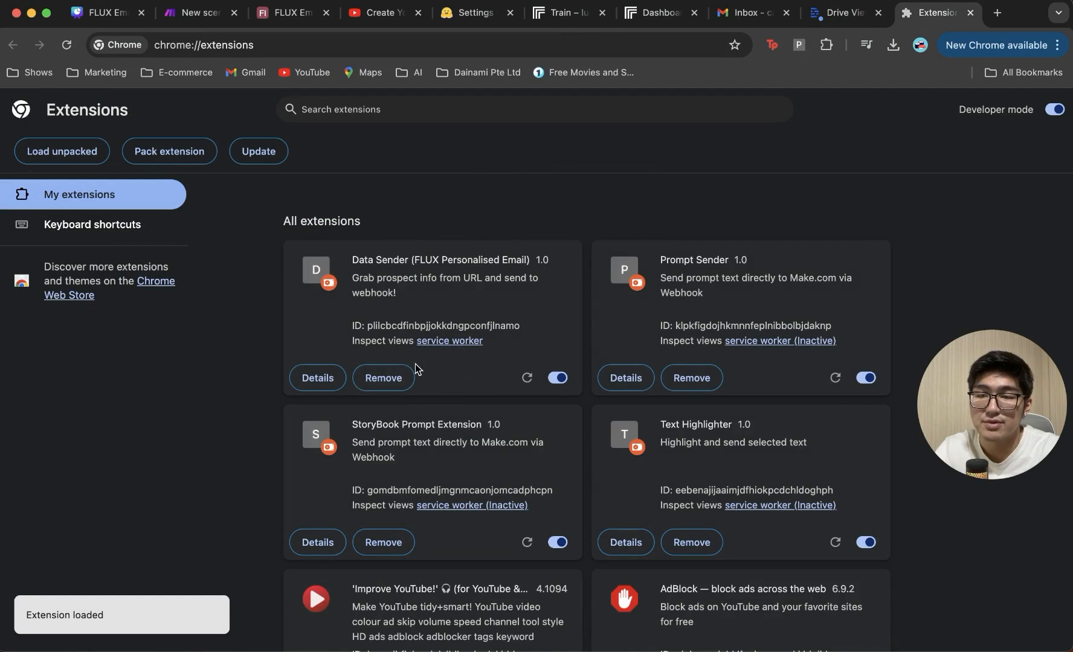
Step: Pin Data Sender to the toolbar, dismiss another extension's error popup, and open a new tab
{"action": "left_click", "coordinate": [318, 377]}
{"action": "left_click", "coordinate": [766, 424]}
{"action": "left_click_drag", "start_coordinate": [967, 413], "coordinate": [957, 536]}
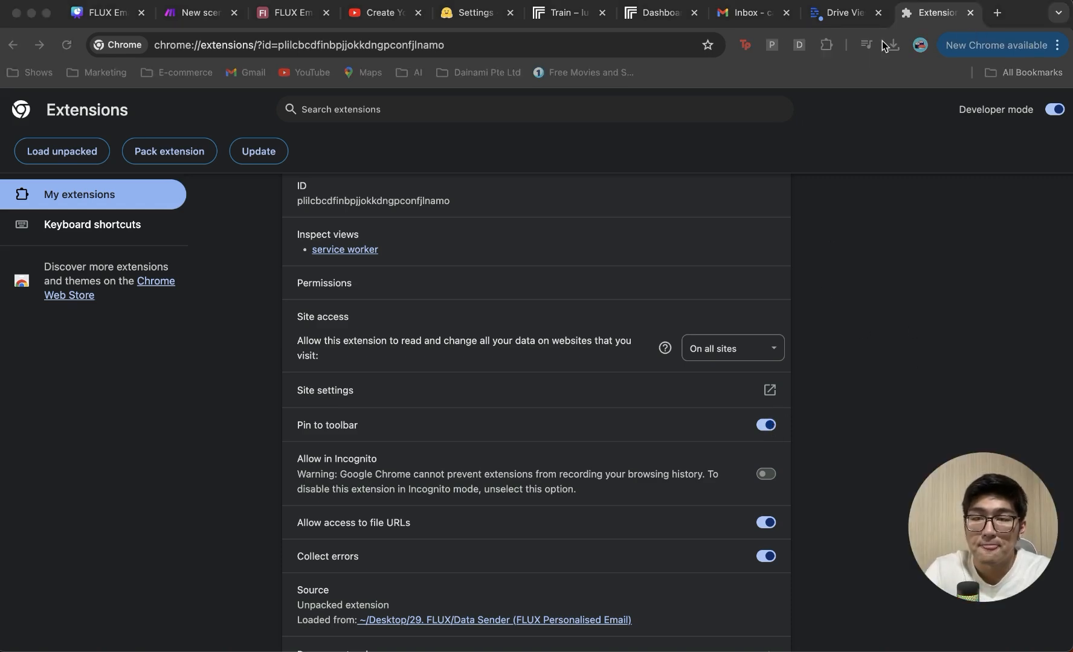
{"action": "left_click", "coordinate": [782, 54]}
{"action": "left_click", "coordinate": [800, 48]}
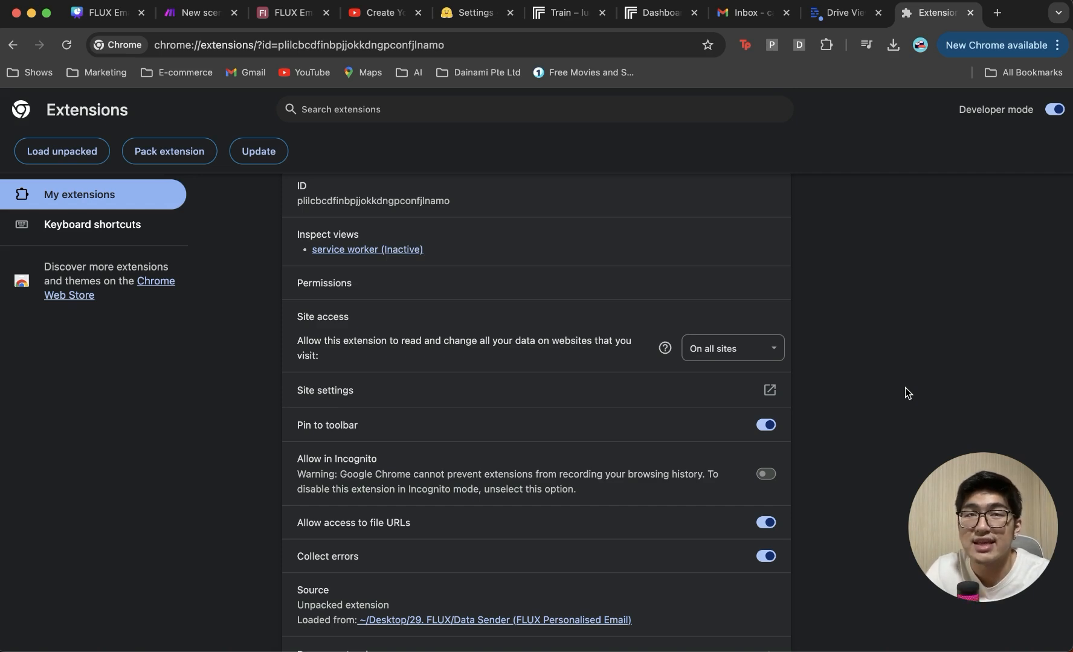
{"action": "left_click", "coordinate": [995, 12]}
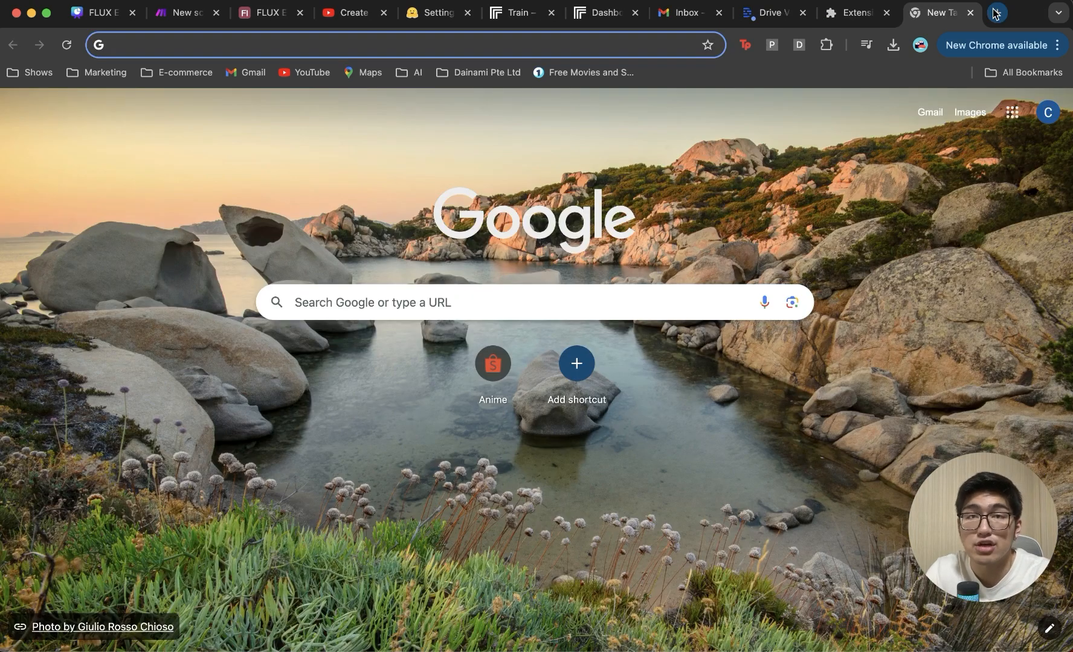
Step: Search for 'construction company' and open the sponsored Proof-Tech result
{"action": "type", "text": "conster"}
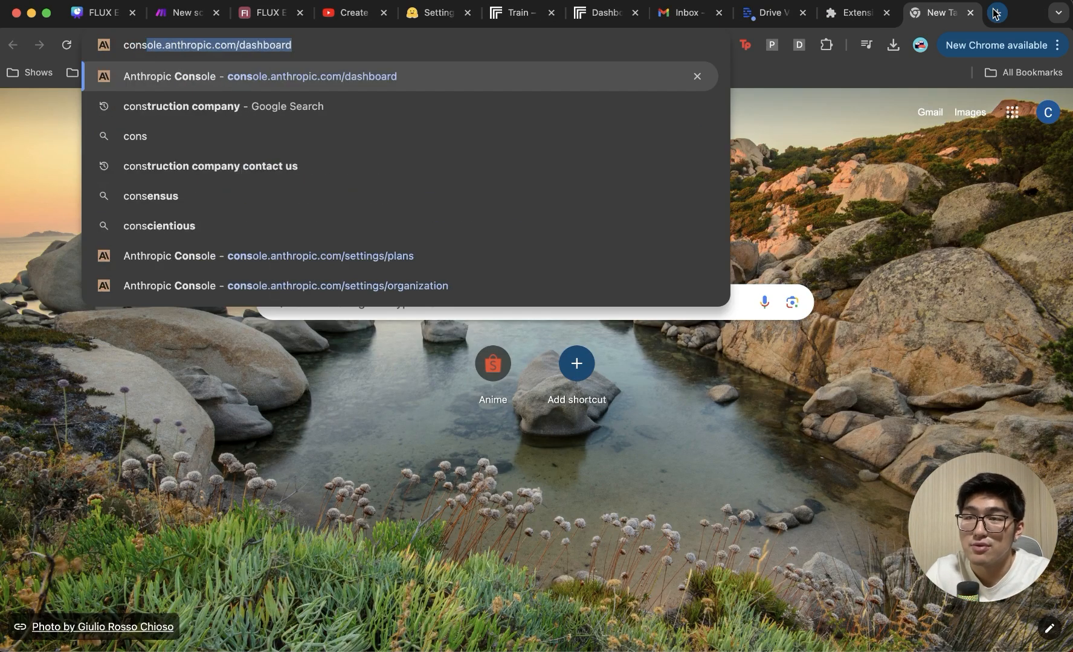
{"action": "key", "text": "BackSpace"}
{"action": "key", "text": "BackSpace"}
{"action": "type", "text": "ruction"}
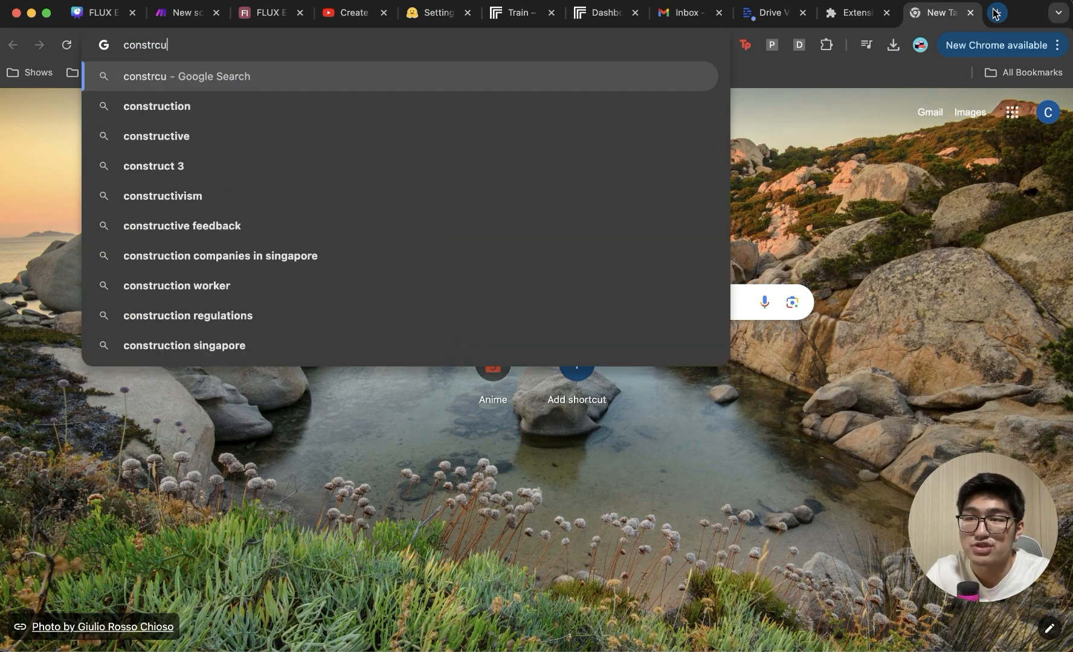
{"action": "key", "text": "Return"}
{"action": "scroll", "coordinate": [541, 423], "scroll_direction": "down", "scroll_amount": 2}
{"action": "scroll", "coordinate": [425, 392], "scroll_direction": "up", "scroll_amount": 3}
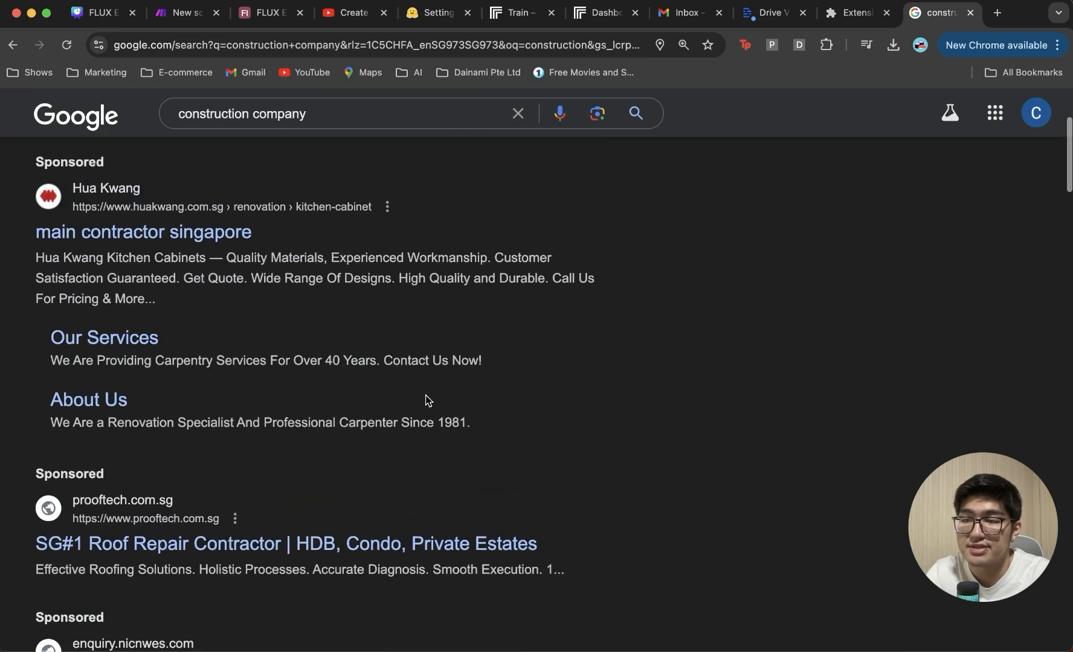
{"action": "scroll", "coordinate": [317, 338], "scroll_direction": "down", "scroll_amount": 2}
{"action": "left_click", "coordinate": [312, 468]}
Step: Send Proof-Tech's footer sales e-mail and page link via the Data Sender extension, then return to Make
{"action": "scroll", "coordinate": [463, 340], "scroll_direction": "down", "scroll_amount": 15}
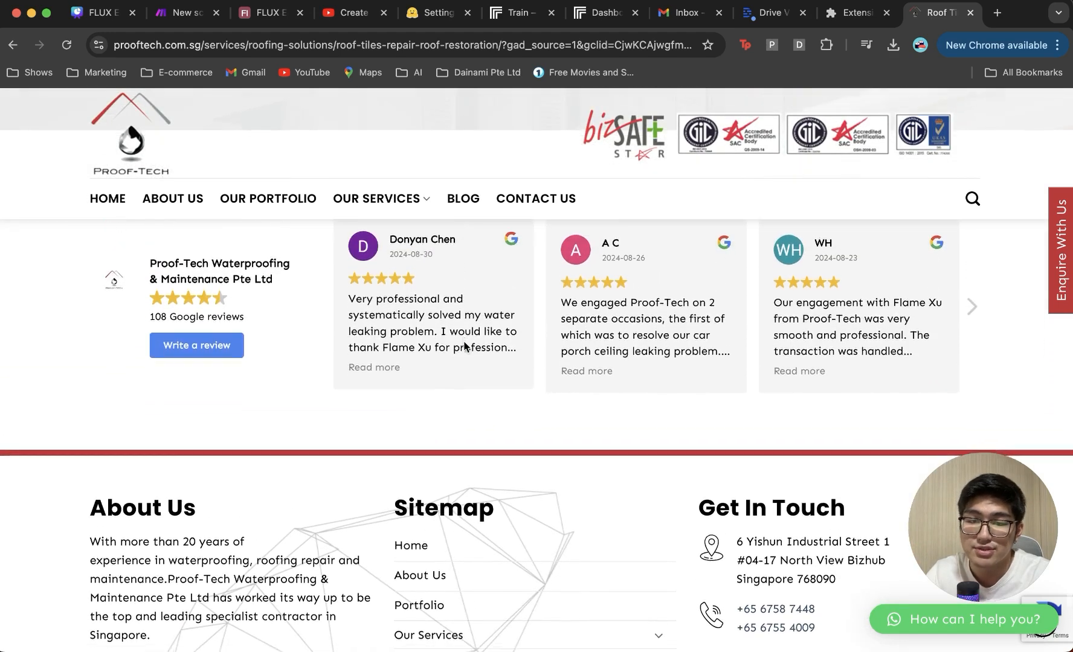
{"action": "scroll", "coordinate": [463, 346], "scroll_direction": "down", "scroll_amount": 3}
{"action": "scroll", "coordinate": [463, 340], "scroll_direction": "down", "scroll_amount": 1}
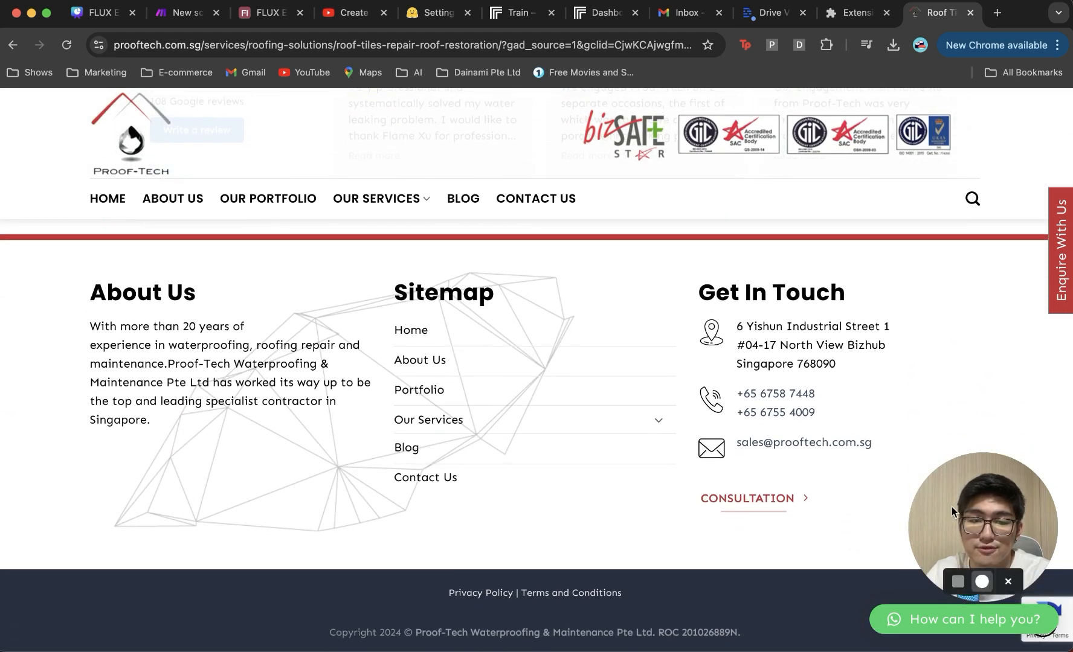
{"action": "left_click_drag", "start_coordinate": [953, 512], "coordinate": [953, 523]}
{"action": "left_click_drag", "start_coordinate": [872, 443], "coordinate": [735, 443]}
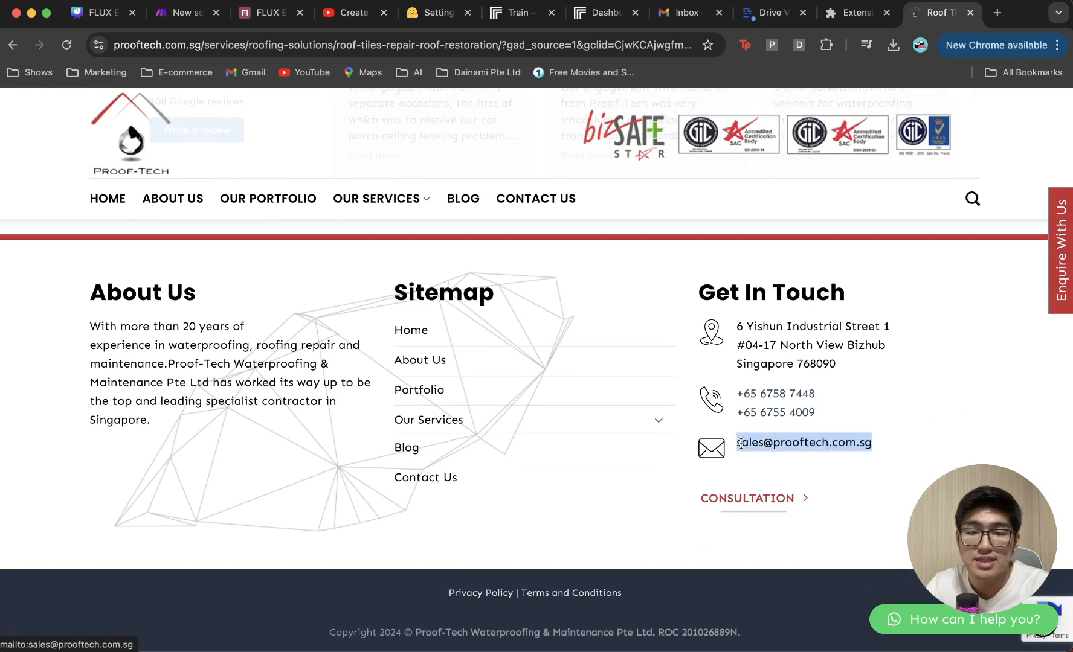
{"action": "left_click", "coordinate": [798, 46]}
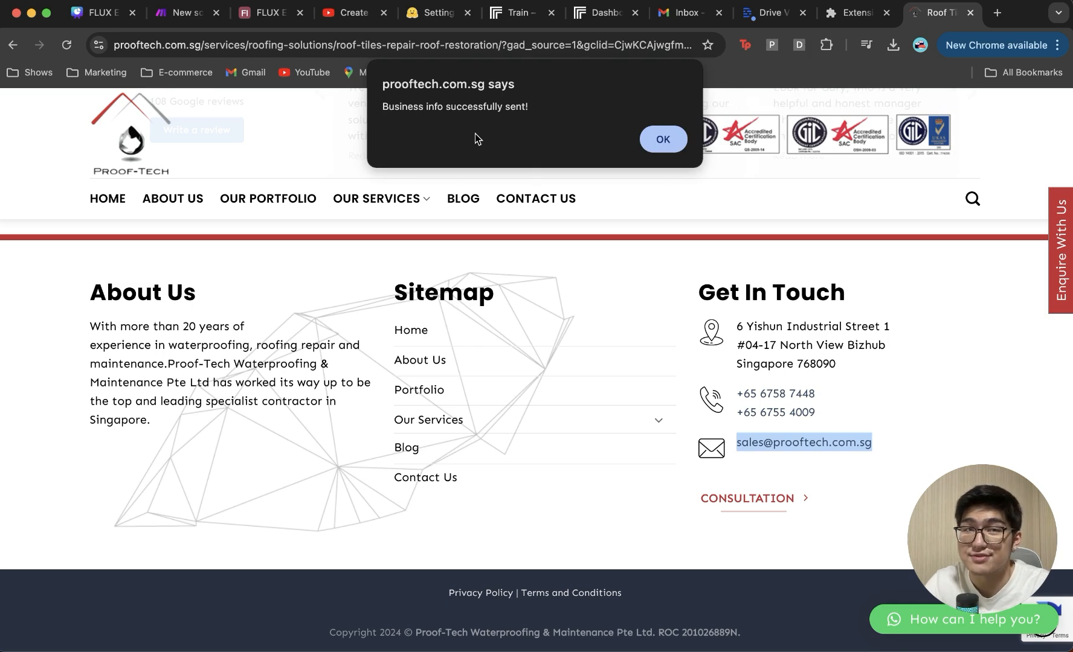
{"action": "left_click", "coordinate": [645, 142]}
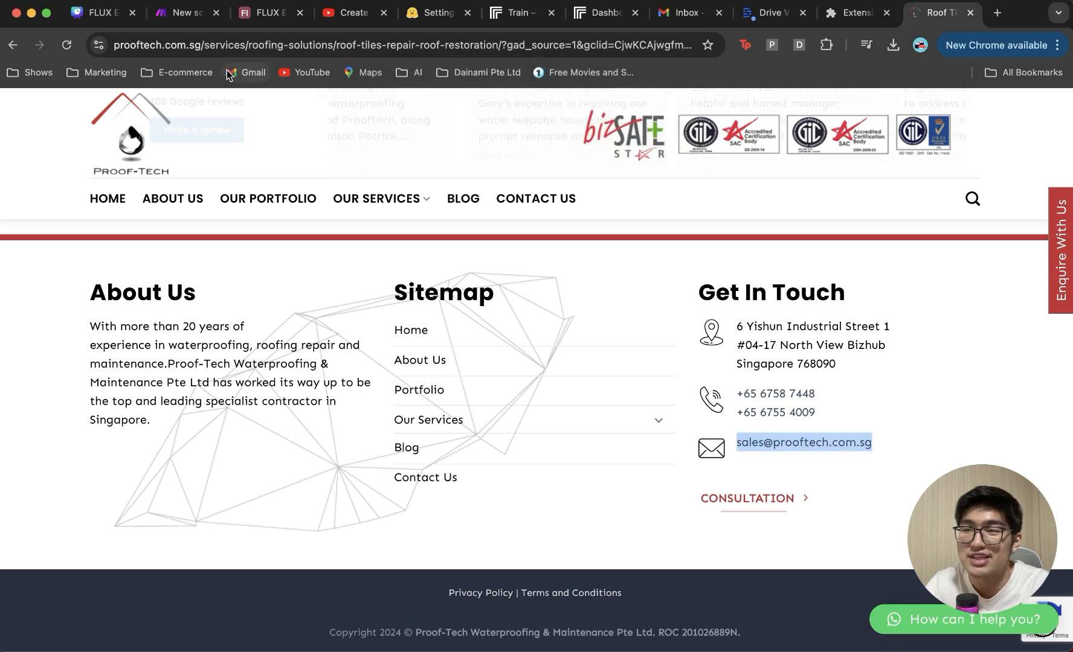
{"action": "left_click", "coordinate": [188, 25]}
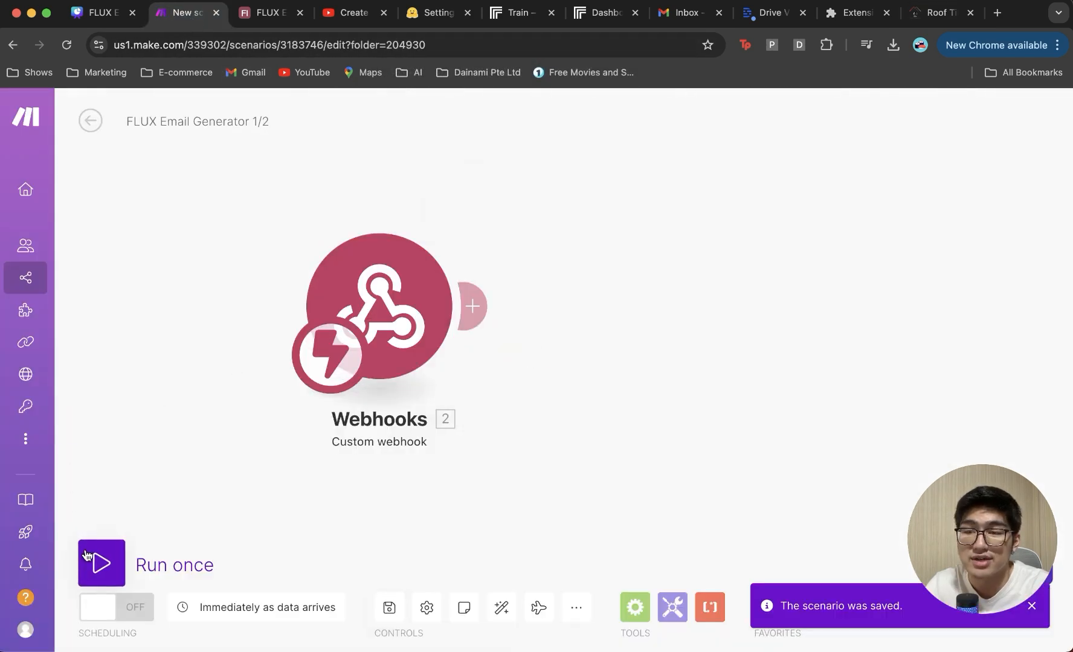
Step: Run the scenario once to capture the Proof-Tech bundle, save, and add a module after the webhook
{"action": "left_click", "coordinate": [100, 562]}
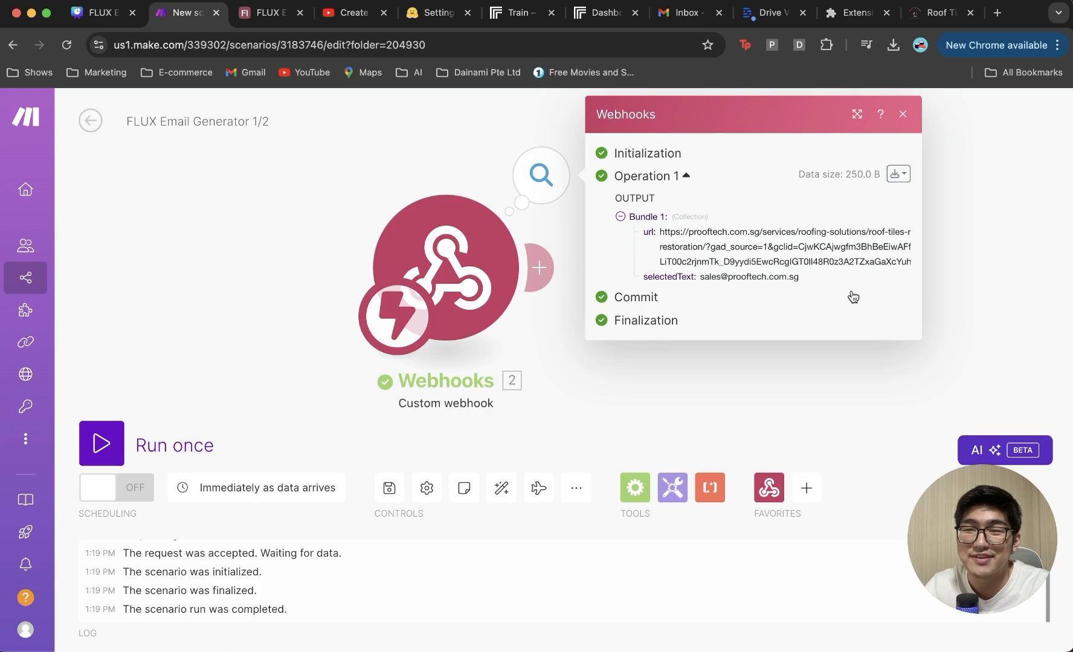
{"action": "left_click", "coordinate": [954, 243]}
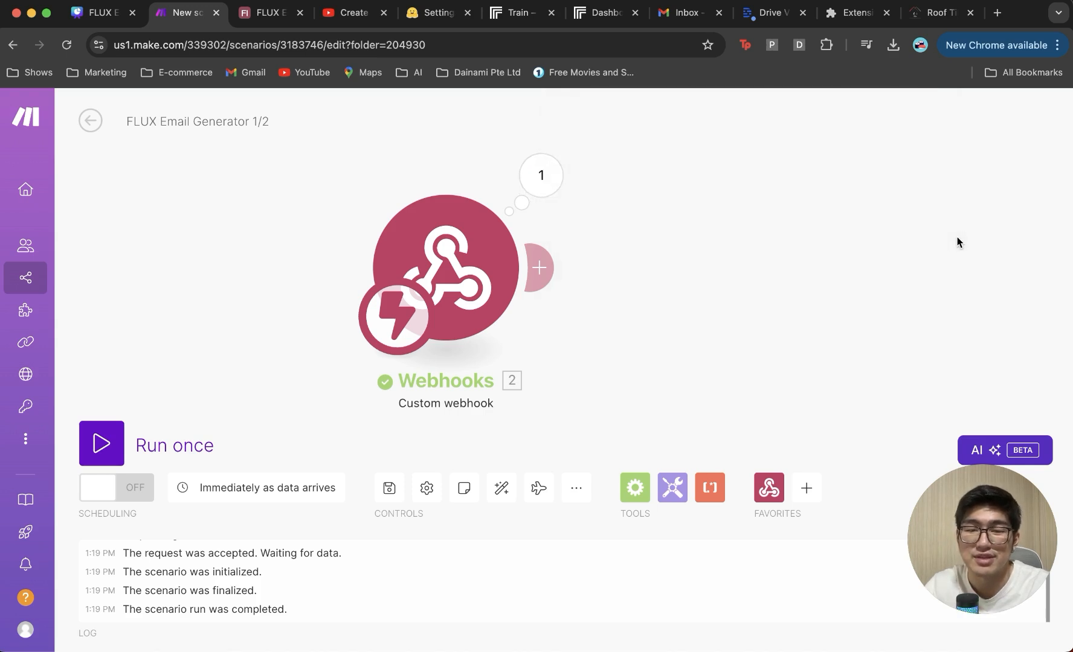
{"action": "left_click", "coordinate": [390, 491]}
{"action": "left_click_drag", "start_coordinate": [626, 357], "coordinate": [563, 356]}
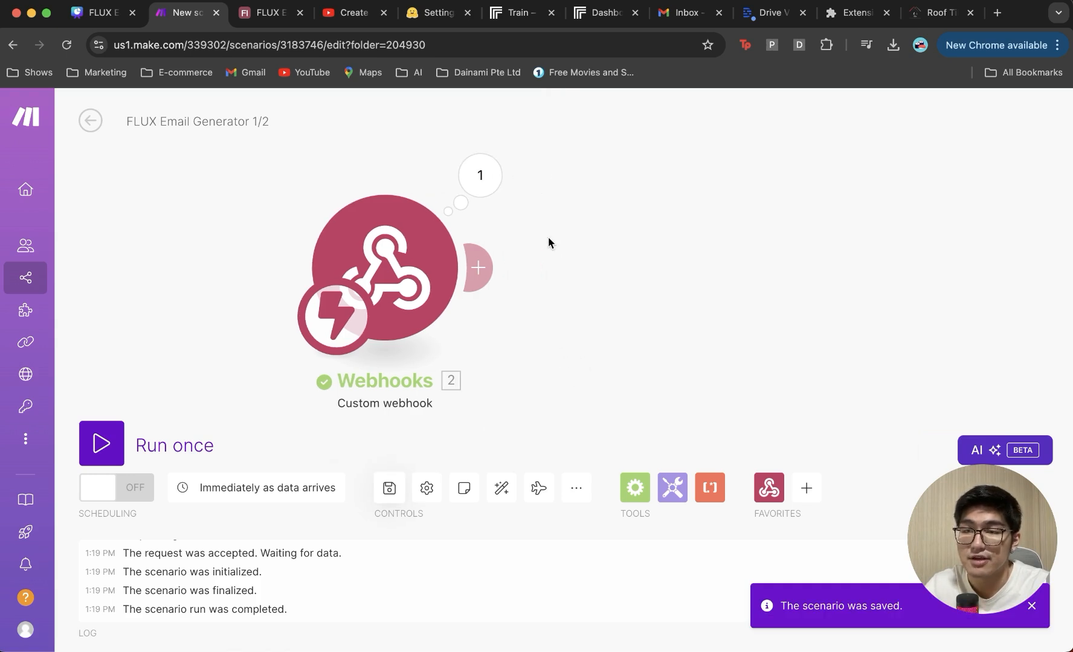
{"action": "left_click", "coordinate": [478, 267]}
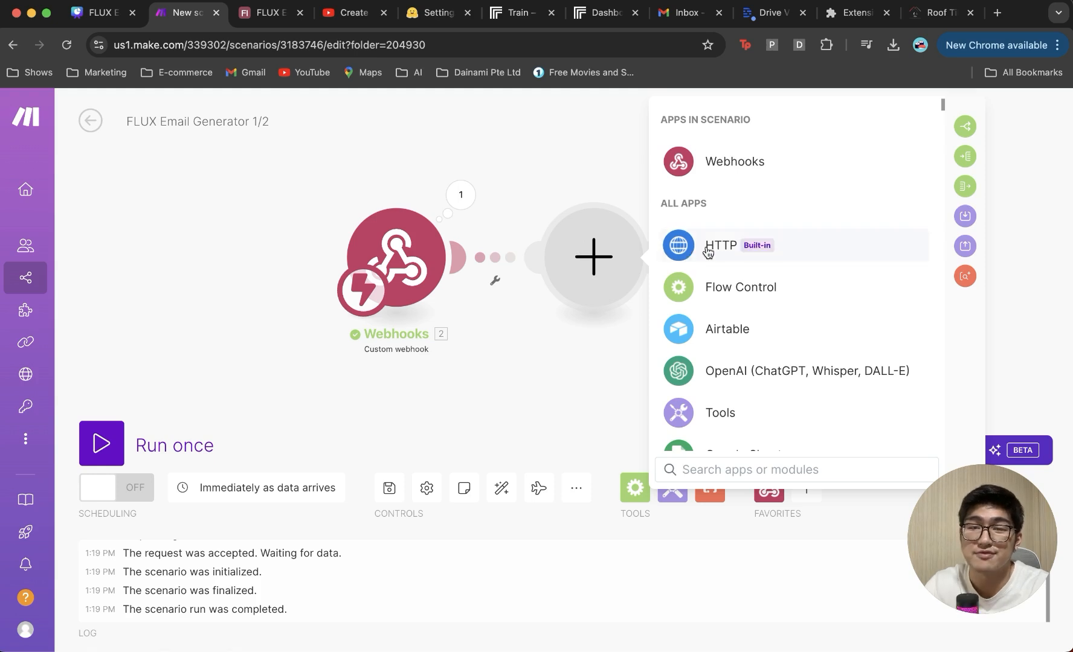
Step: Add an HTTP 'Get a file' module with the webhook's url mapped as URL
{"action": "left_click", "coordinate": [710, 251]}
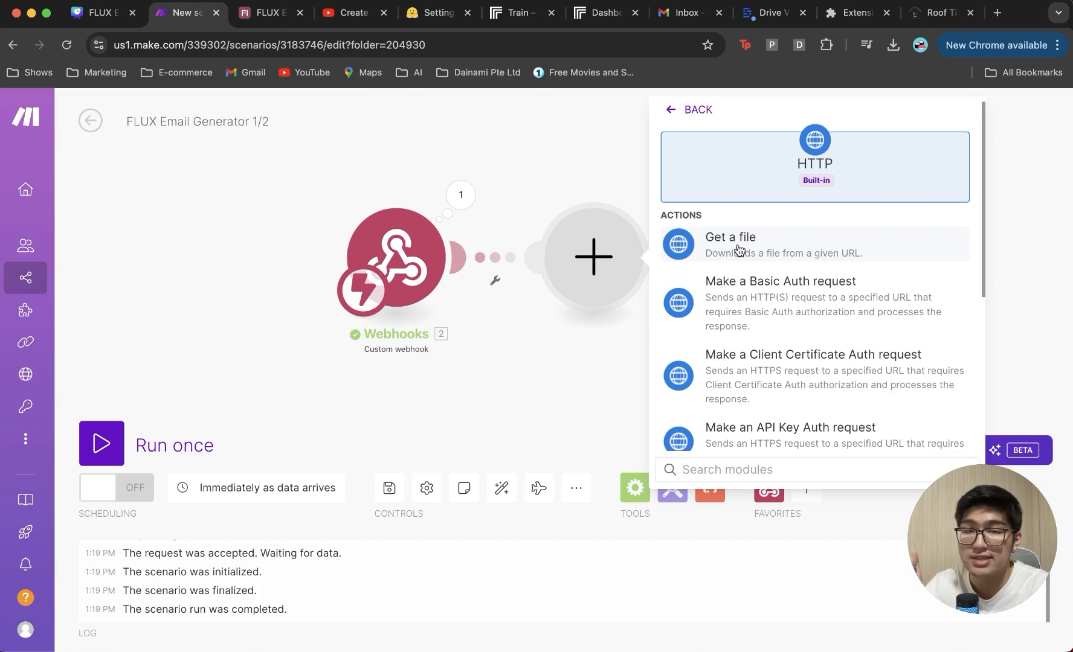
{"action": "left_click", "coordinate": [738, 250]}
{"action": "left_click", "coordinate": [740, 273]}
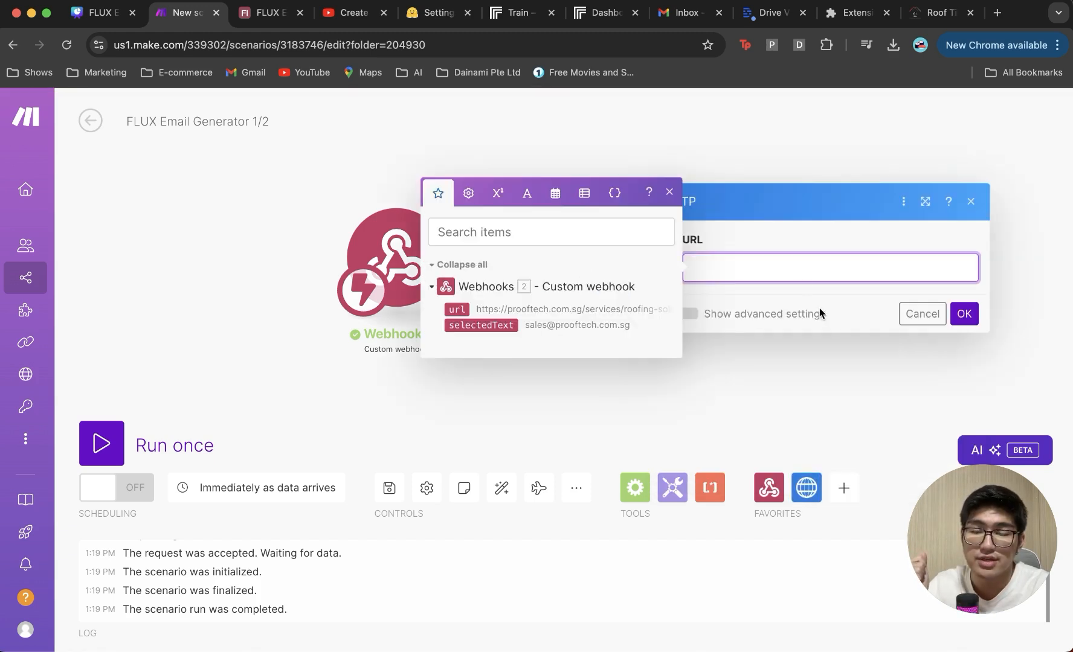
{"action": "left_click", "coordinate": [444, 309]}
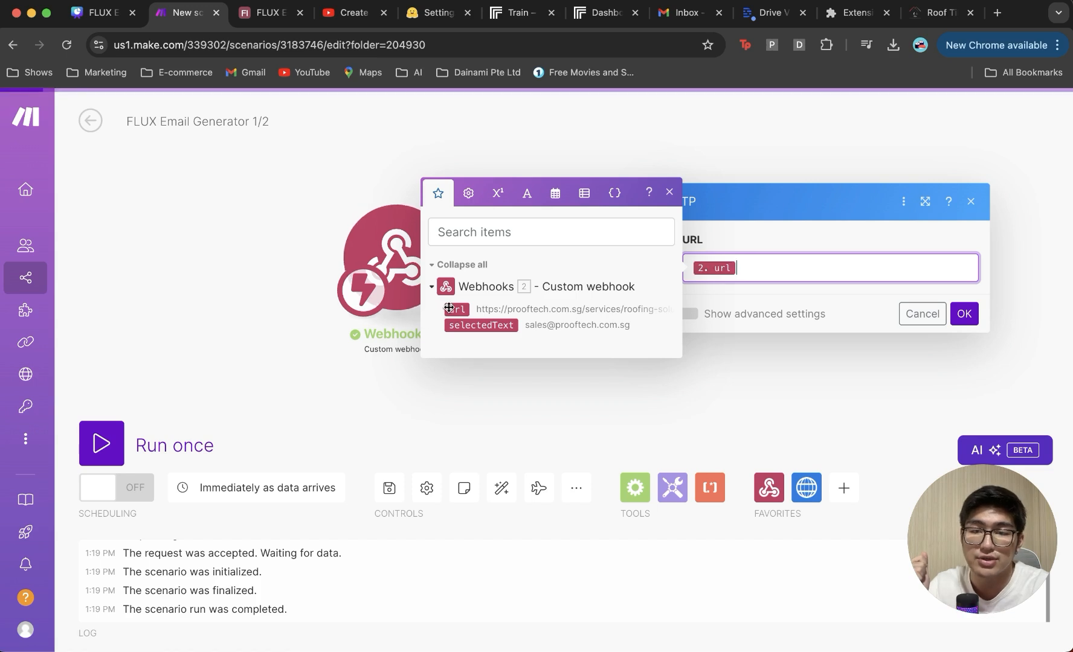
{"action": "left_click", "coordinate": [976, 313]}
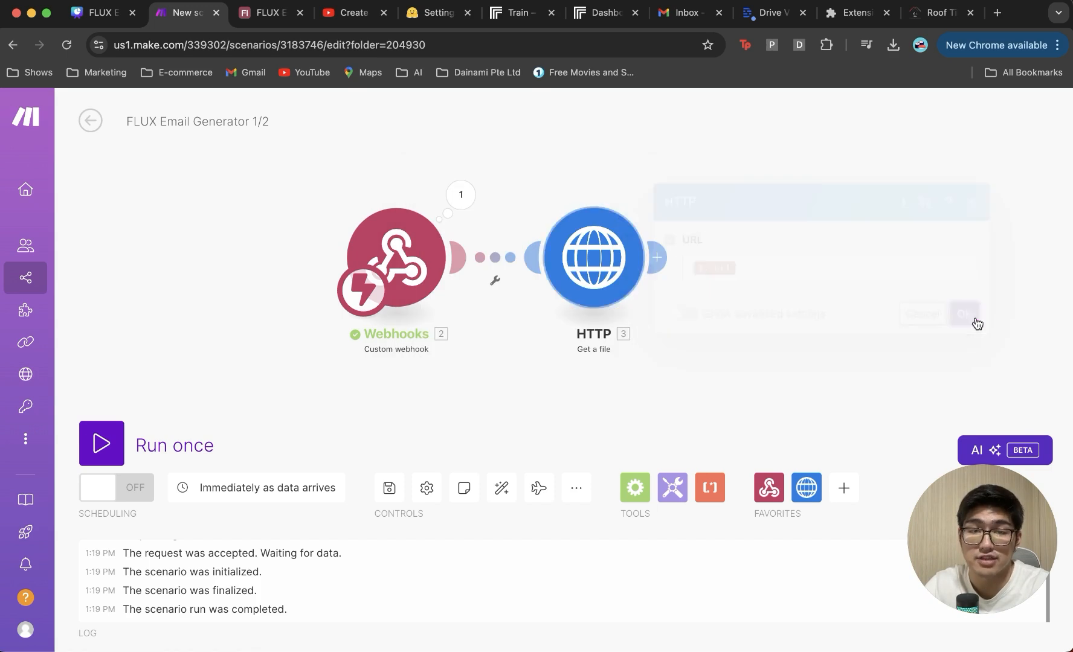
Step: Add a Text parser 'HTML to text' module with the HTTP Data mapped into HTML
{"action": "left_click", "coordinate": [618, 256]}
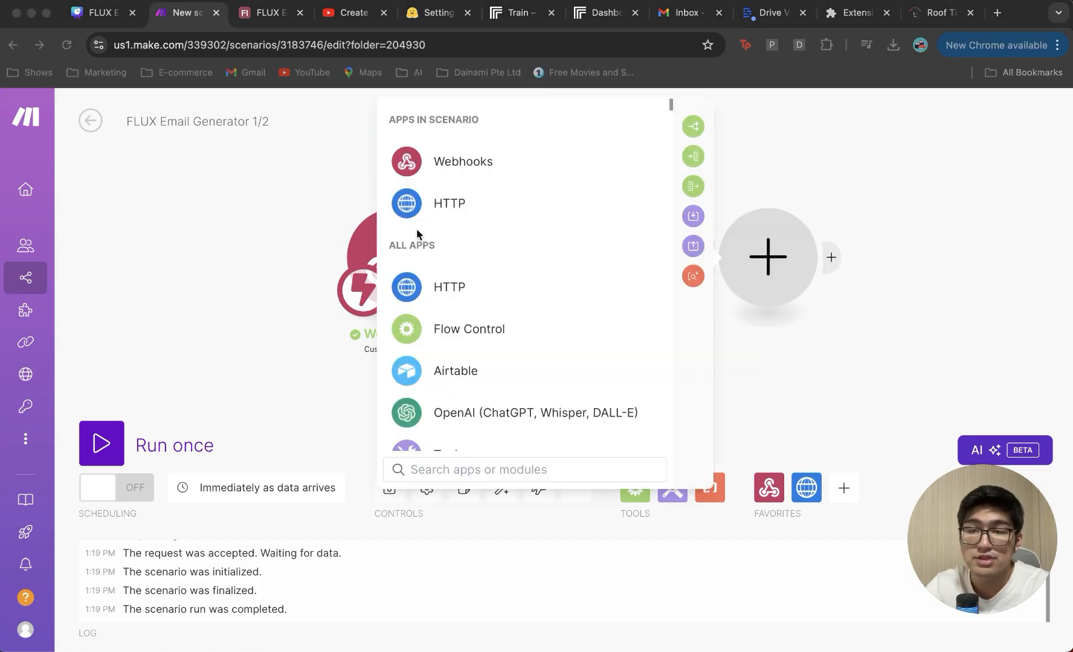
{"action": "left_click", "coordinate": [507, 476]}
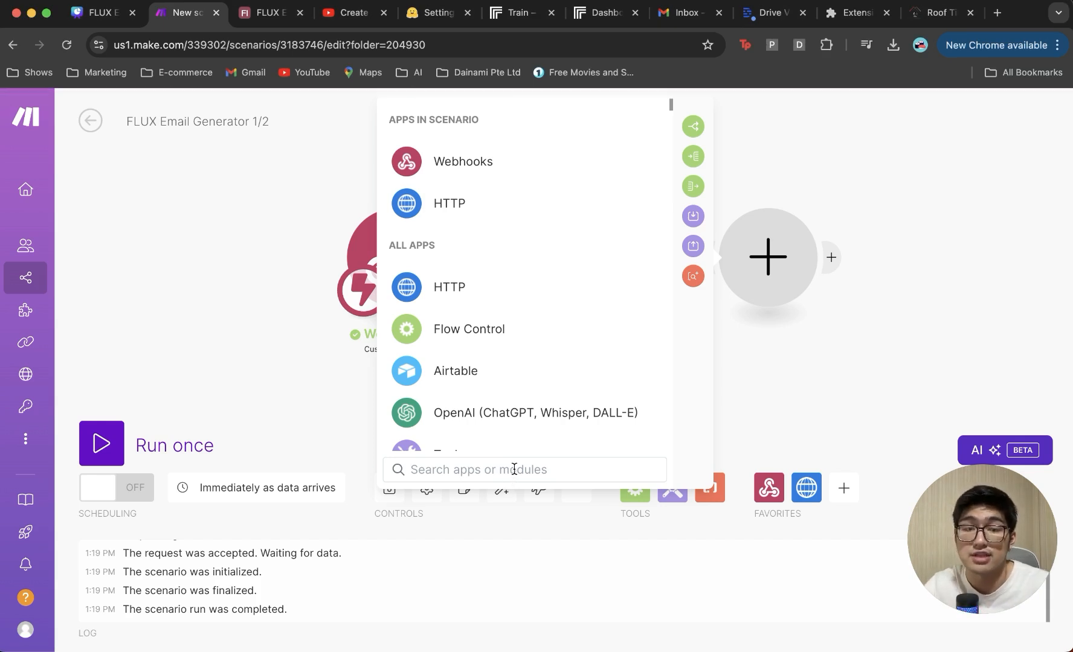
{"action": "left_click", "coordinate": [693, 275]}
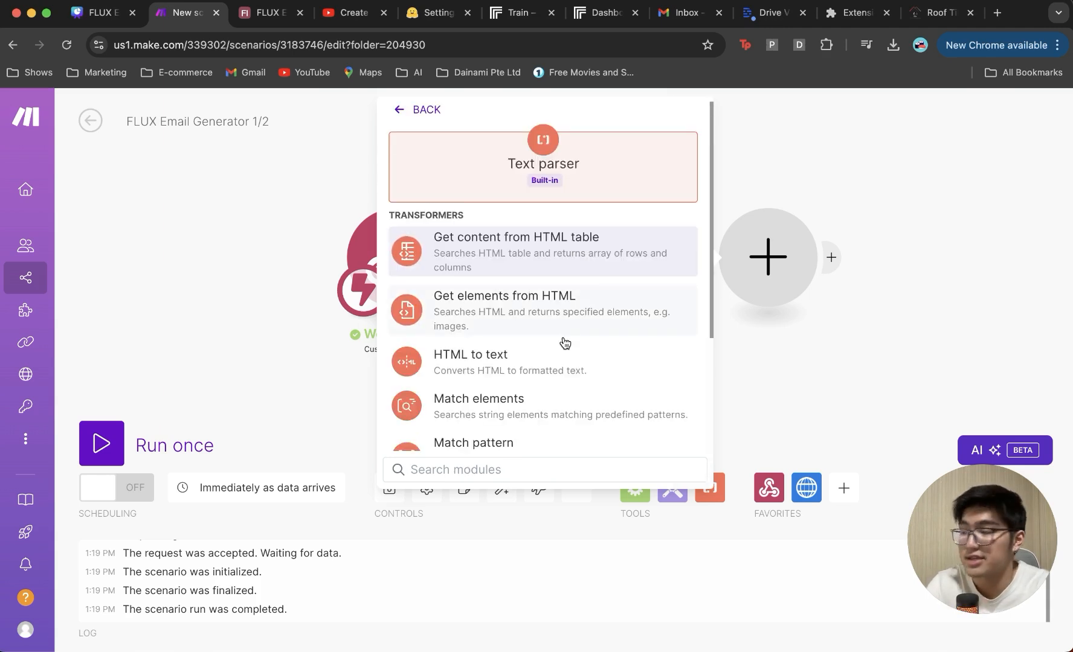
{"action": "left_click", "coordinate": [602, 377]}
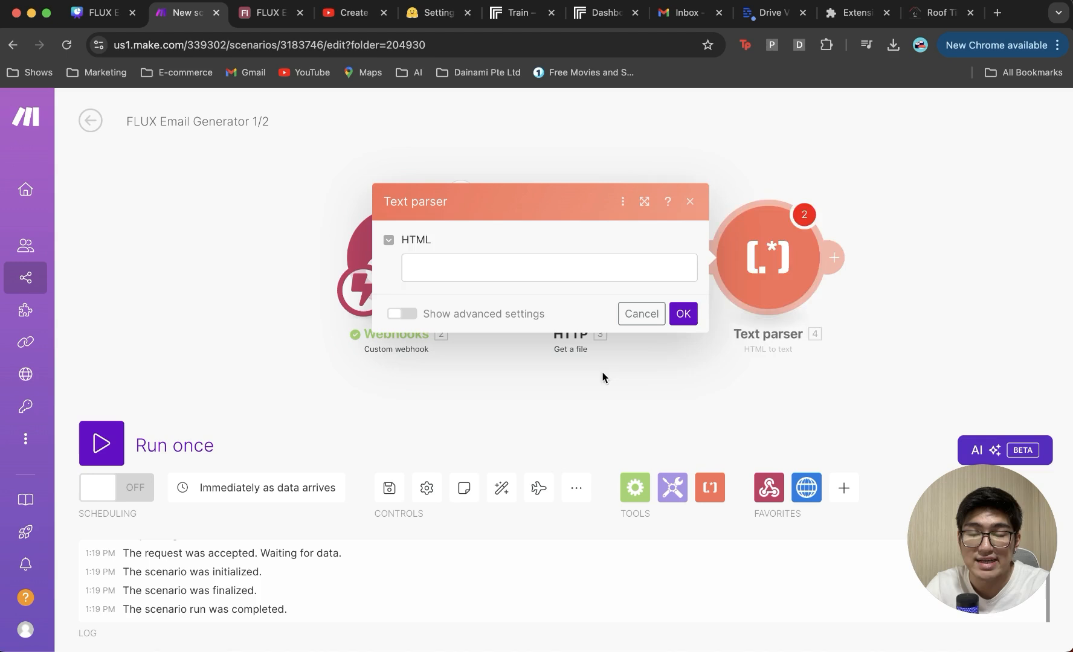
{"action": "left_click", "coordinate": [585, 261]}
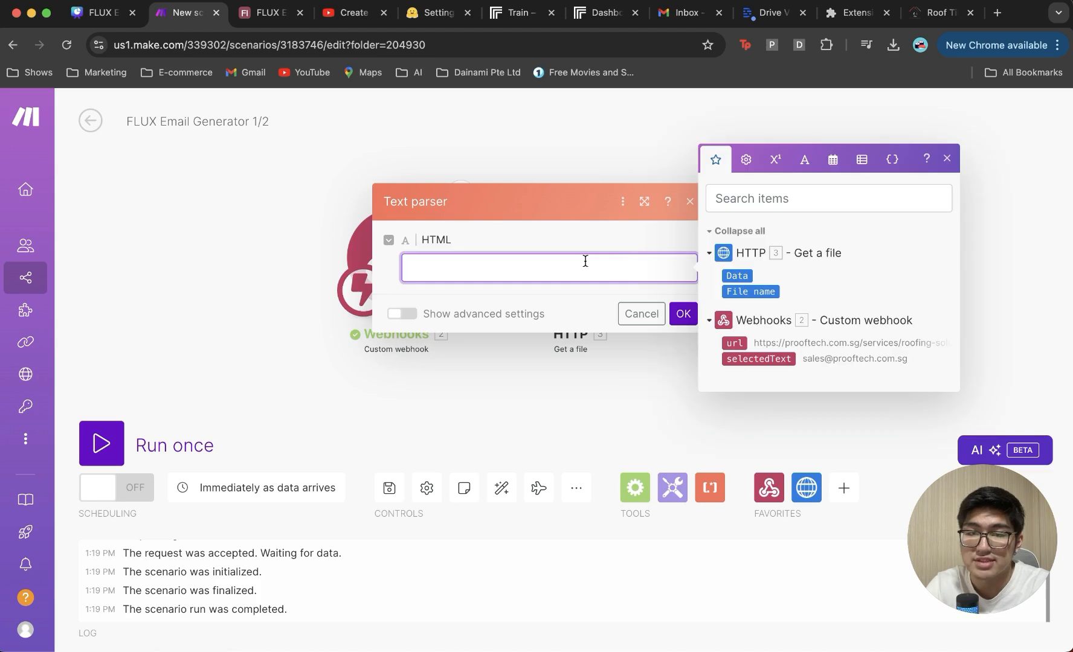
{"action": "left_click", "coordinate": [744, 277]}
{"action": "left_click", "coordinate": [651, 294]}
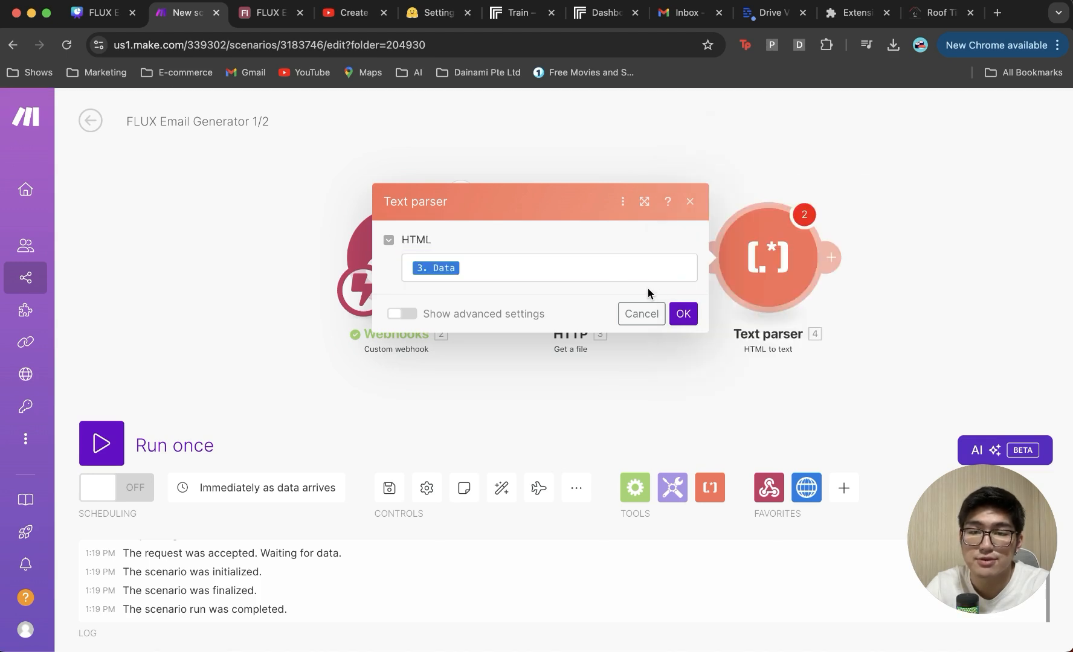
{"action": "left_click", "coordinate": [683, 313]}
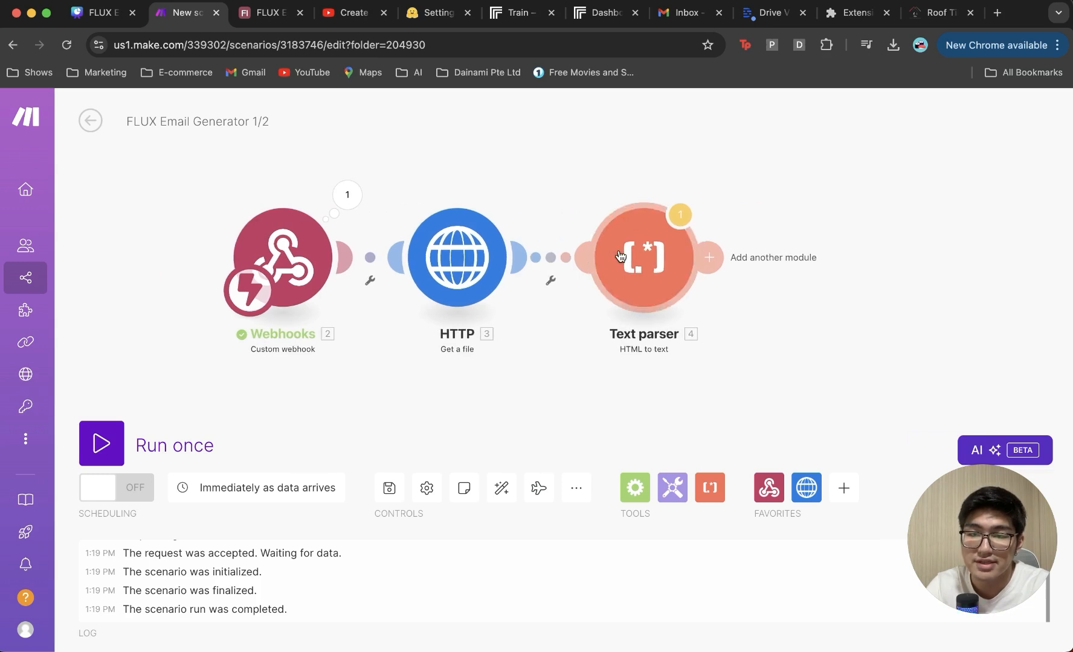
Step: Save the scenario despite the route-ending transformer warning and shift the canvas left
{"action": "left_click", "coordinate": [384, 491]}
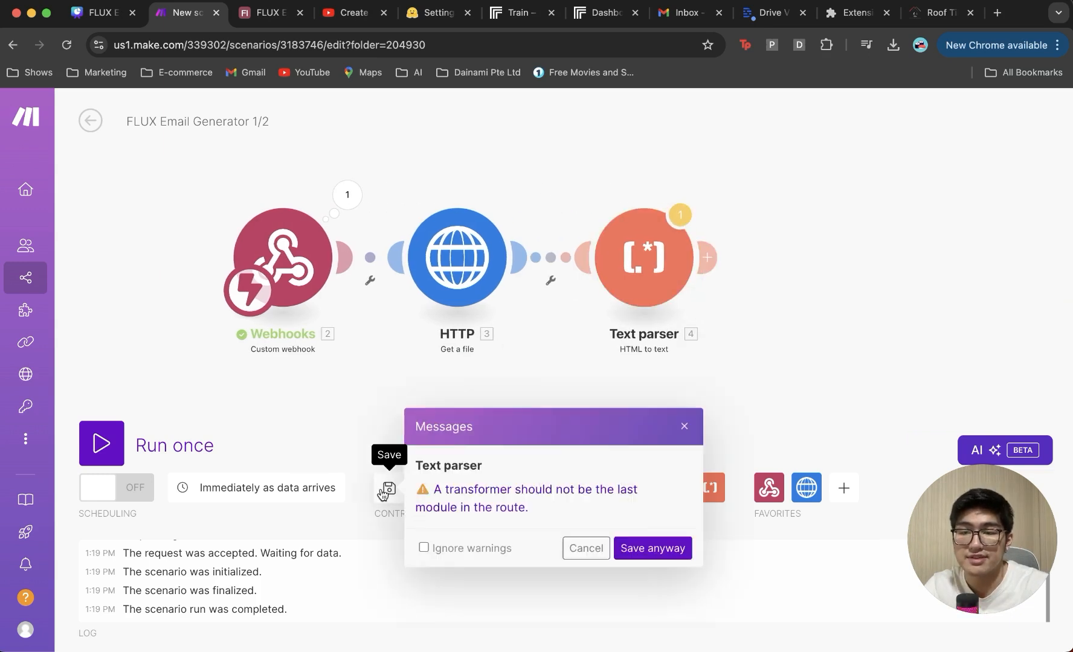
{"action": "left_click", "coordinate": [652, 548]}
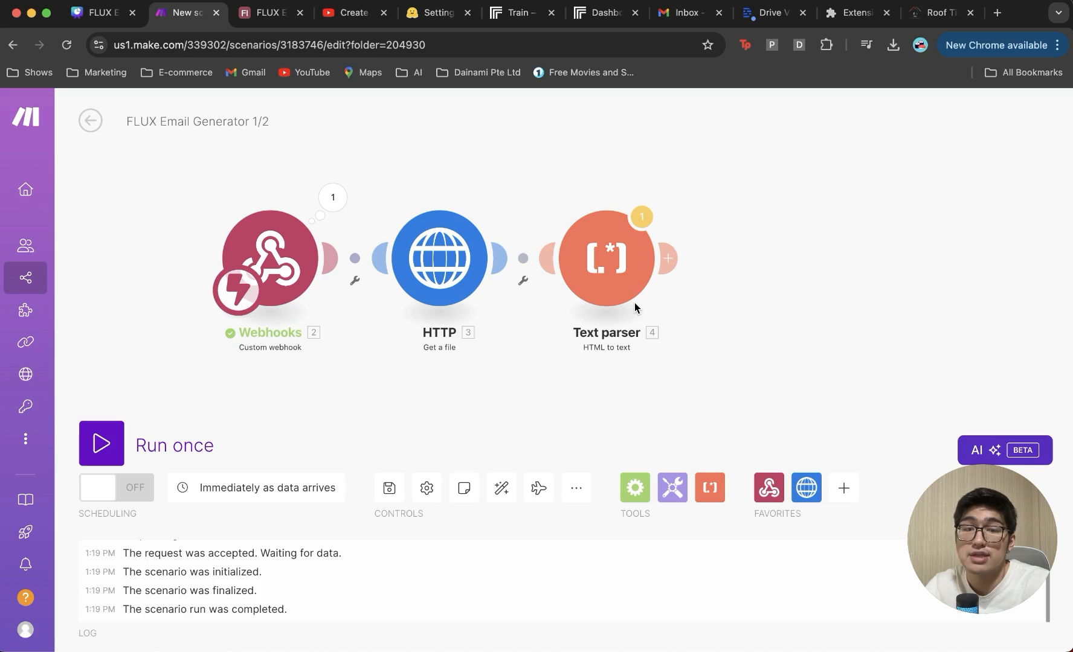
{"action": "left_click_drag", "start_coordinate": [850, 363], "coordinate": [758, 364]}
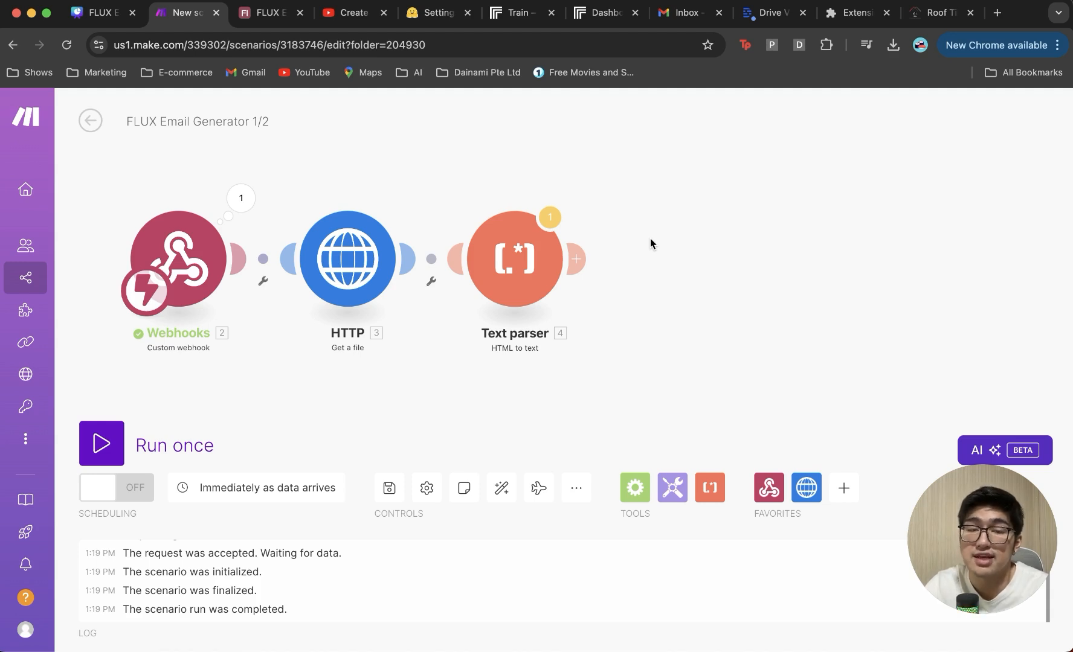
Step: Add an OpenAI 'Create a Completion' module after the Text parser using gpt-4o
{"action": "left_click", "coordinate": [578, 253]}
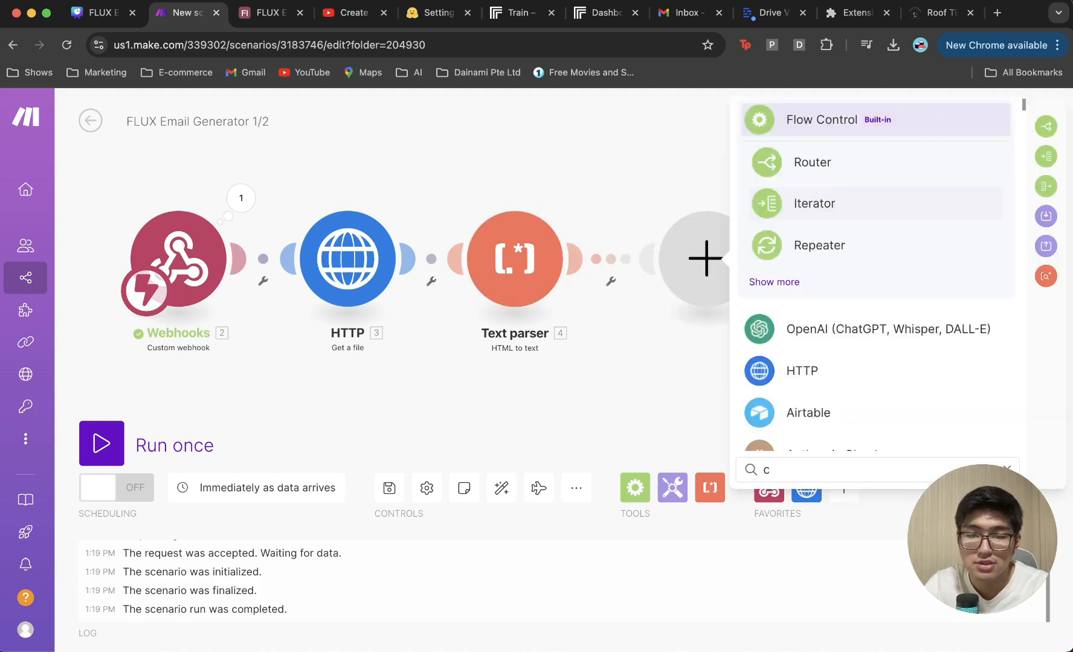
{"action": "type", "text": "create a completion"}
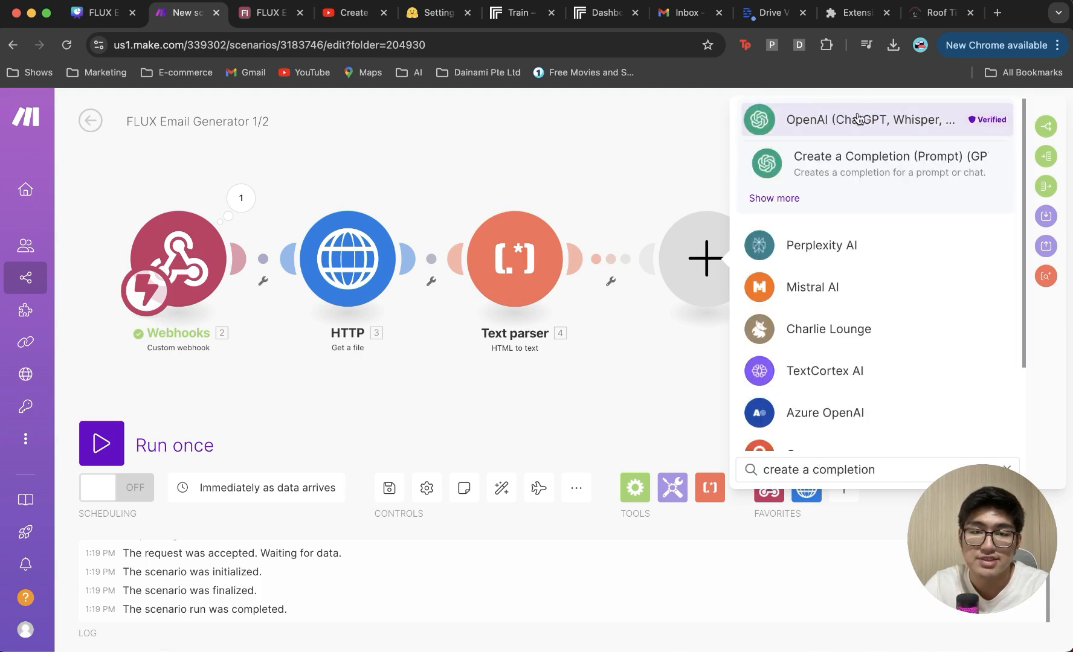
{"action": "left_click", "coordinate": [866, 173]}
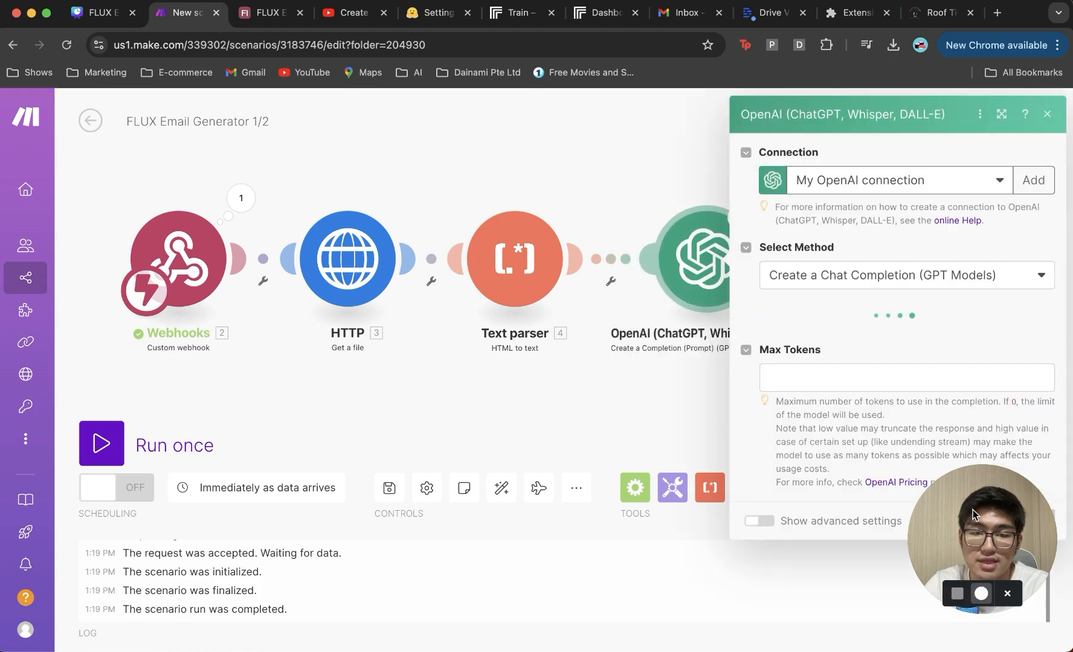
{"action": "left_click", "coordinate": [886, 349]}
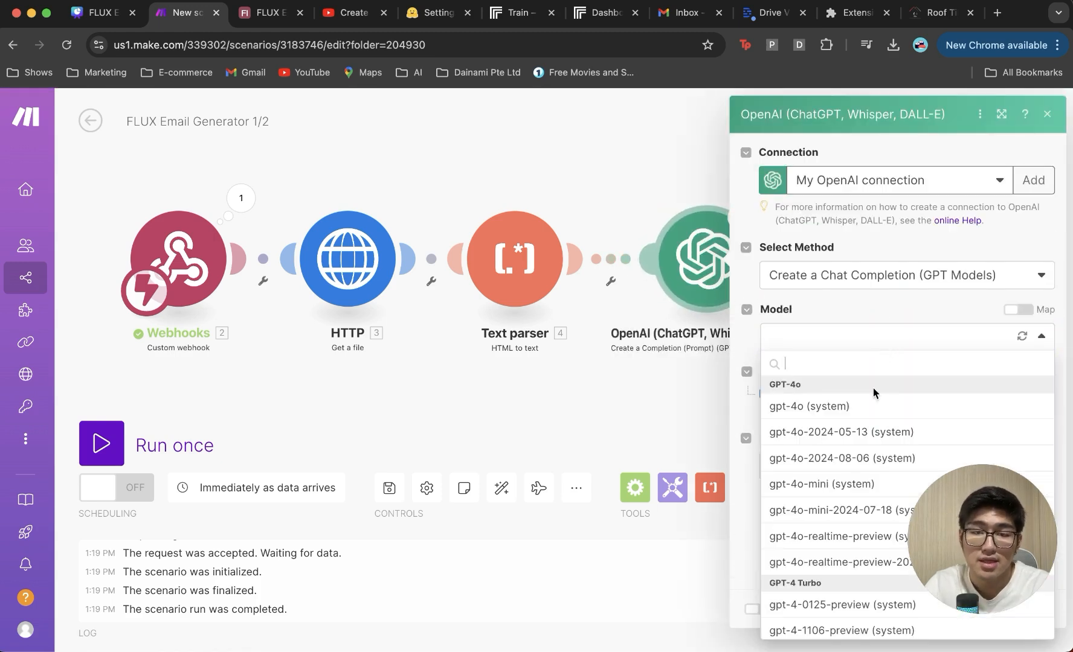
{"action": "left_click", "coordinate": [875, 414]}
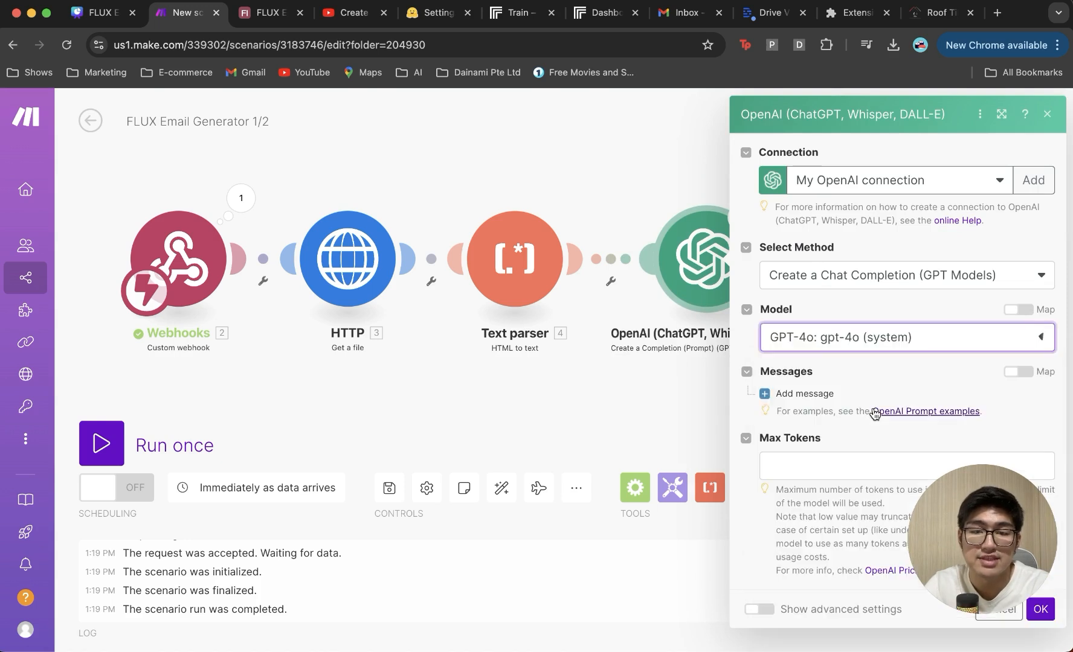
{"action": "left_click_drag", "start_coordinate": [959, 503], "coordinate": [105, 524]}
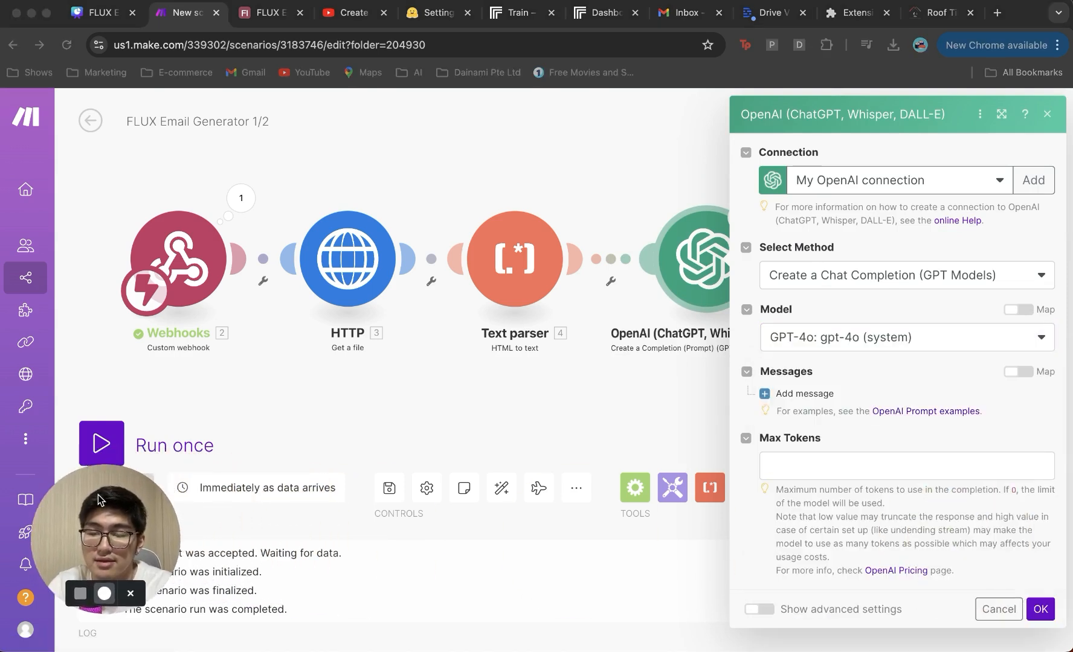
Step: Add a User message with the 50-word business summary prompt, mapping the parser's Text
{"action": "left_click", "coordinate": [804, 393]}
{"action": "left_click", "coordinate": [874, 443]}
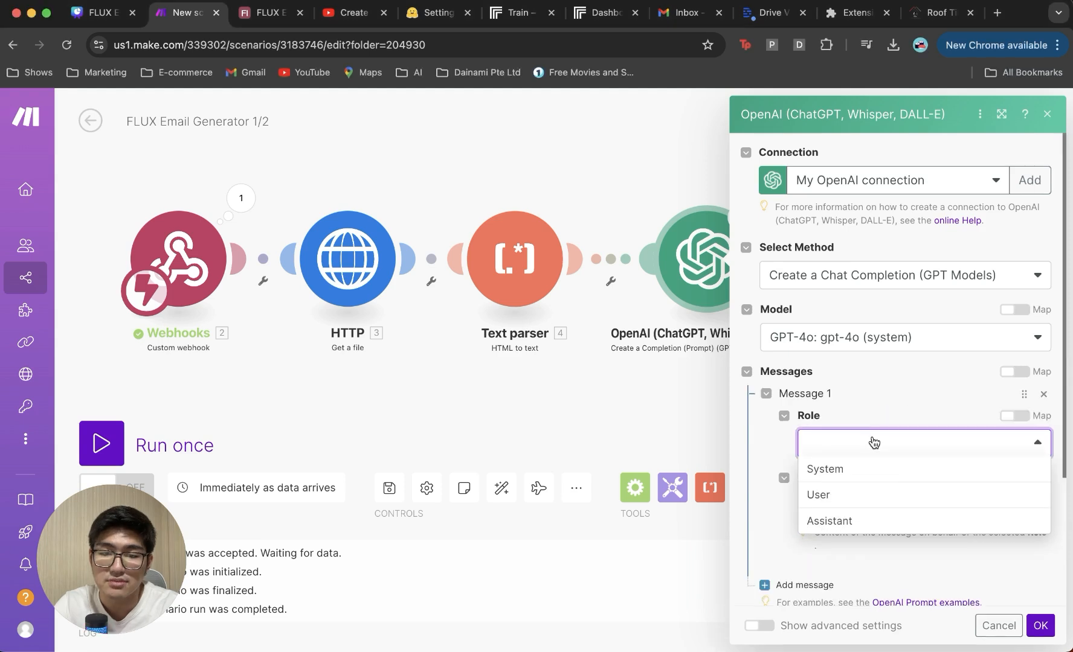
{"action": "left_click", "coordinate": [866, 494]}
{"action": "scroll", "coordinate": [869, 459], "scroll_direction": "down", "scroll_amount": 2}
{"action": "left_click", "coordinate": [874, 441]}
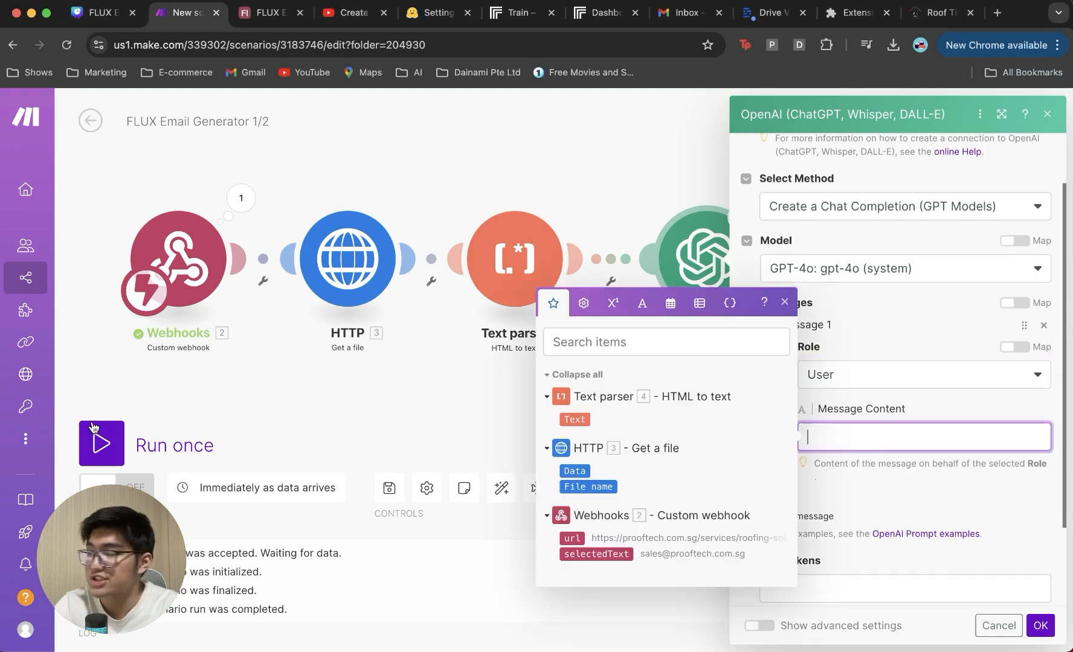
{"action": "left_click", "coordinate": [742, 389]}
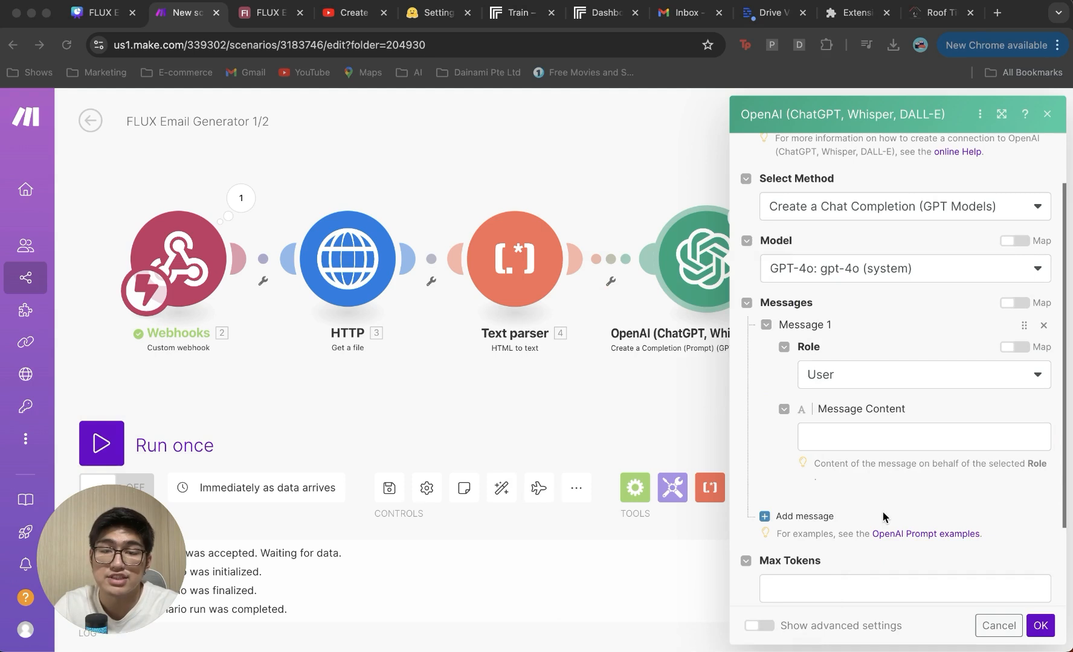
{"action": "left_click", "coordinate": [887, 439]}
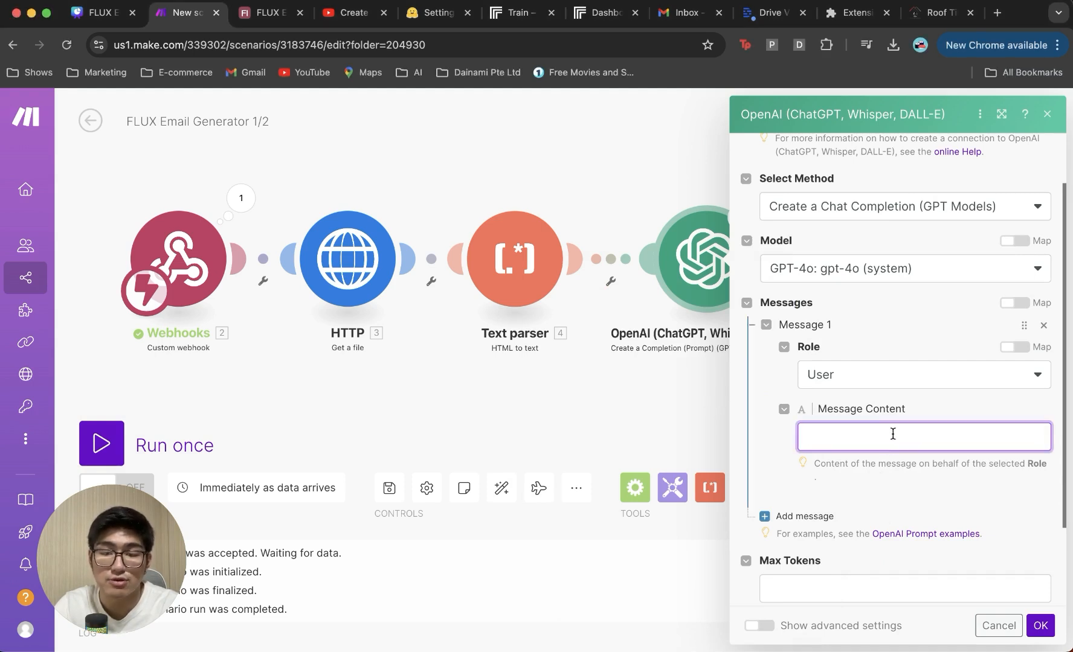
{"action": "type", "text": "Create a 200 word summary about this business, thier vibe and what they are about: 3.text"}
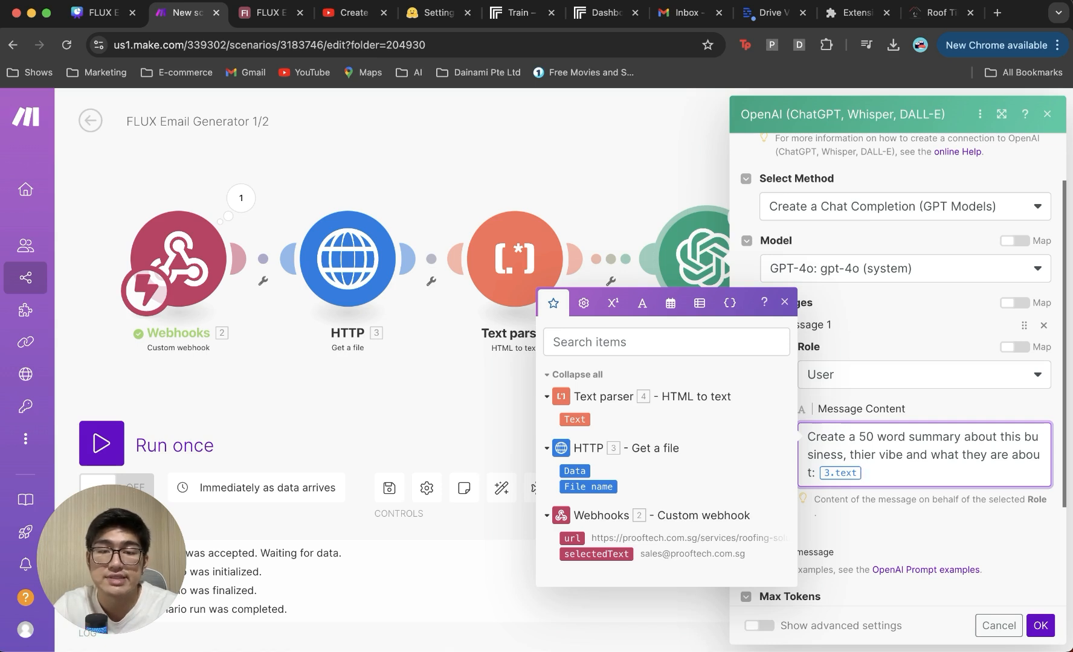
{"action": "key", "text": "BackSpace"}
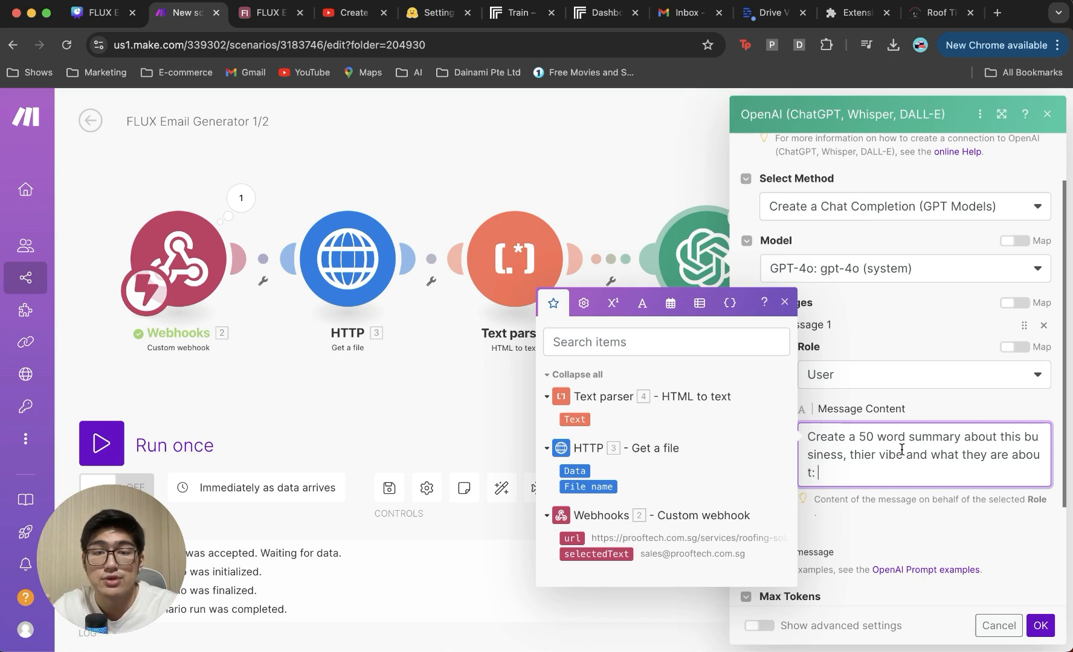
{"action": "left_click", "coordinate": [582, 419]}
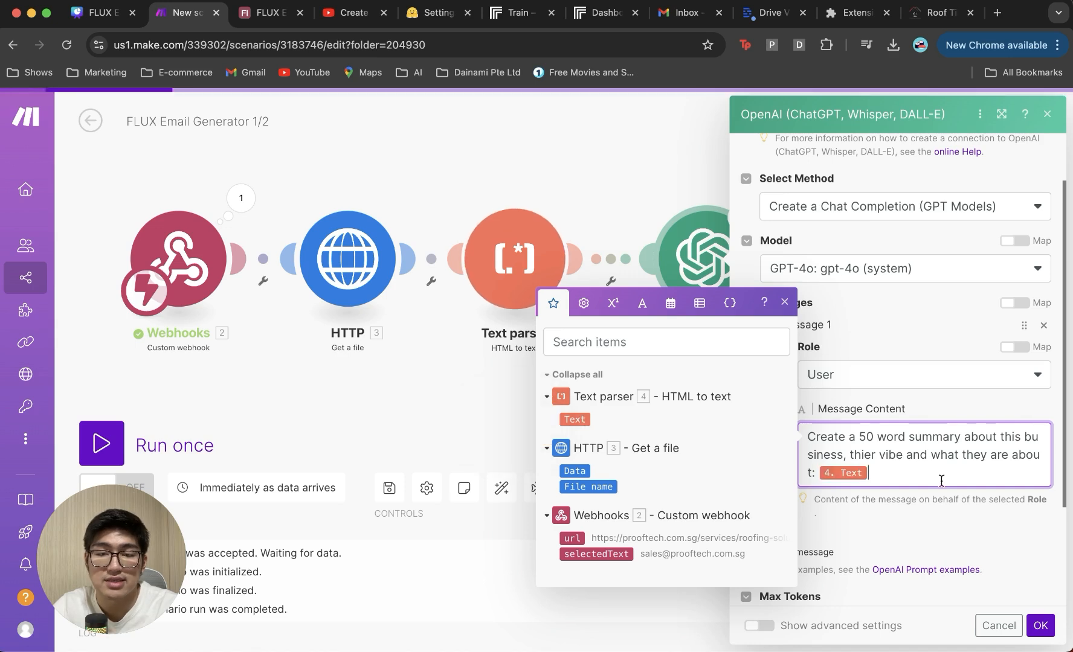
{"action": "left_click", "coordinate": [961, 407]}
Step: Set Max Tokens to 0 in the OpenAI module
{"action": "scroll", "coordinate": [942, 434], "scroll_direction": "down", "scroll_amount": 3}
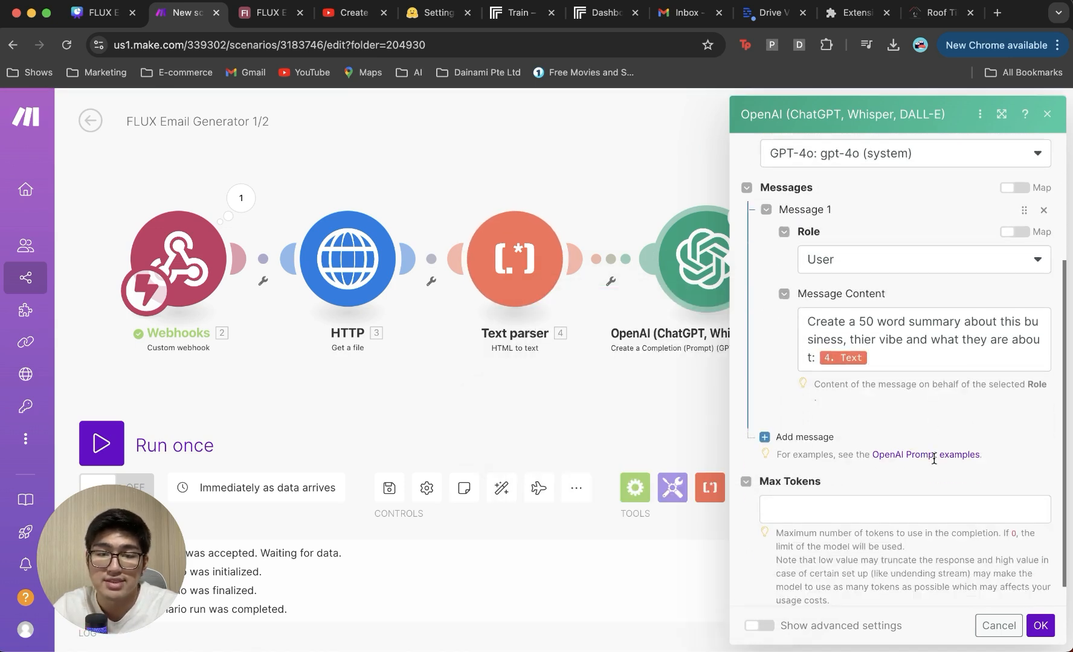
{"action": "left_click", "coordinate": [923, 486]}
{"action": "left_click", "coordinate": [951, 445]}
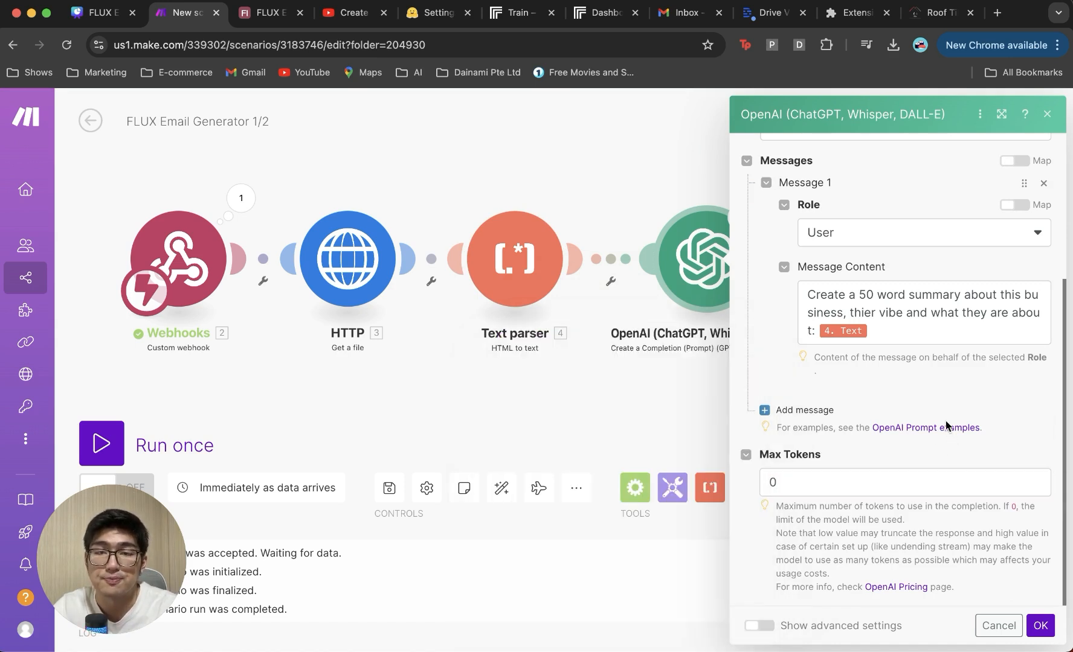
{"action": "scroll", "coordinate": [930, 424], "scroll_direction": "up", "scroll_amount": 5}
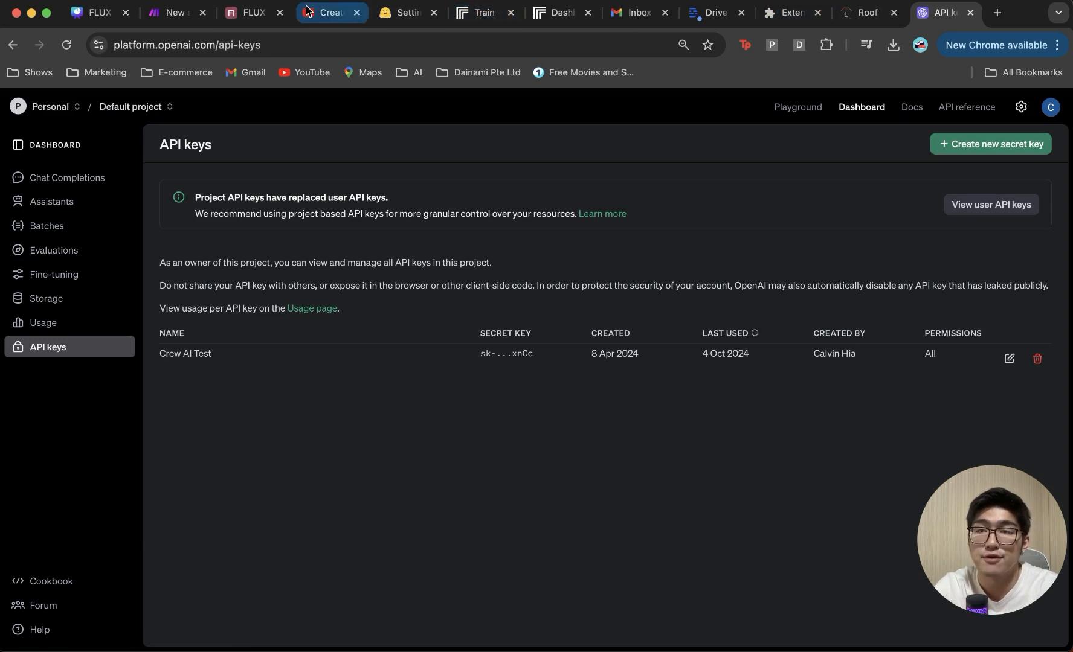
Step: Return to the Make scenario and bring up the OpenAI module's options menu
{"action": "left_click", "coordinate": [169, 18]}
{"action": "right_click", "coordinate": [729, 284]}
Step: Rename the OpenAI module to 'Business Overview Writer' and nudge it slightly left
{"action": "left_click", "coordinate": [684, 173]}
{"action": "right_click", "coordinate": [727, 288]}
{"action": "left_click", "coordinate": [751, 375]}
{"action": "type", "text": "Business"}
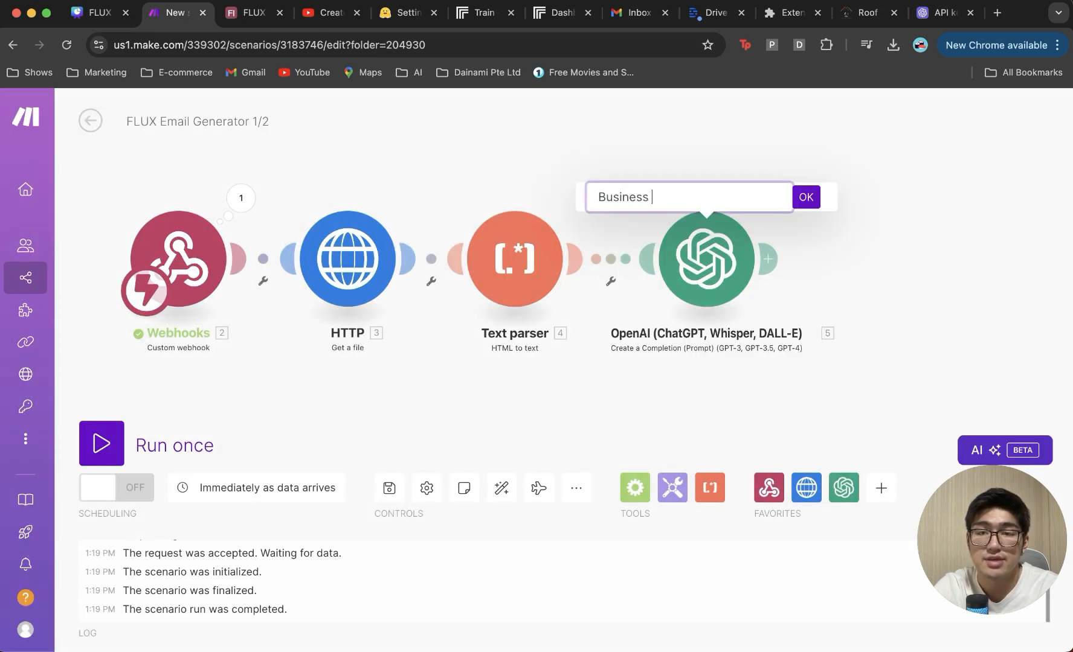
{"action": "type", "text": " Overview Writer"}
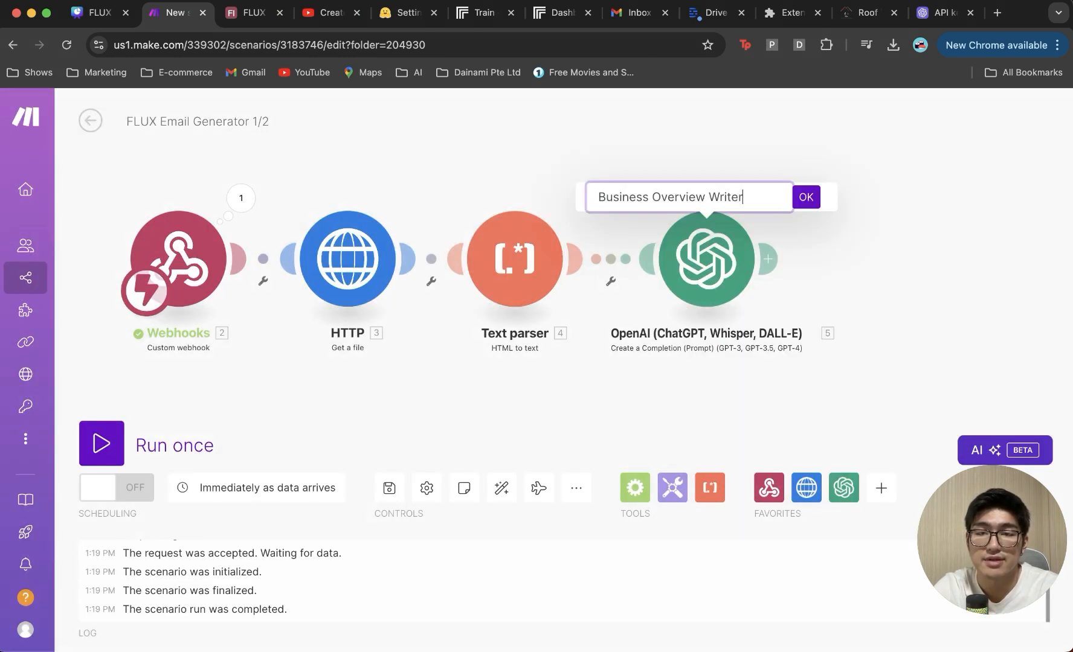
{"action": "key", "text": "Return"}
{"action": "left_click_drag", "start_coordinate": [711, 268], "coordinate": [665, 267]}
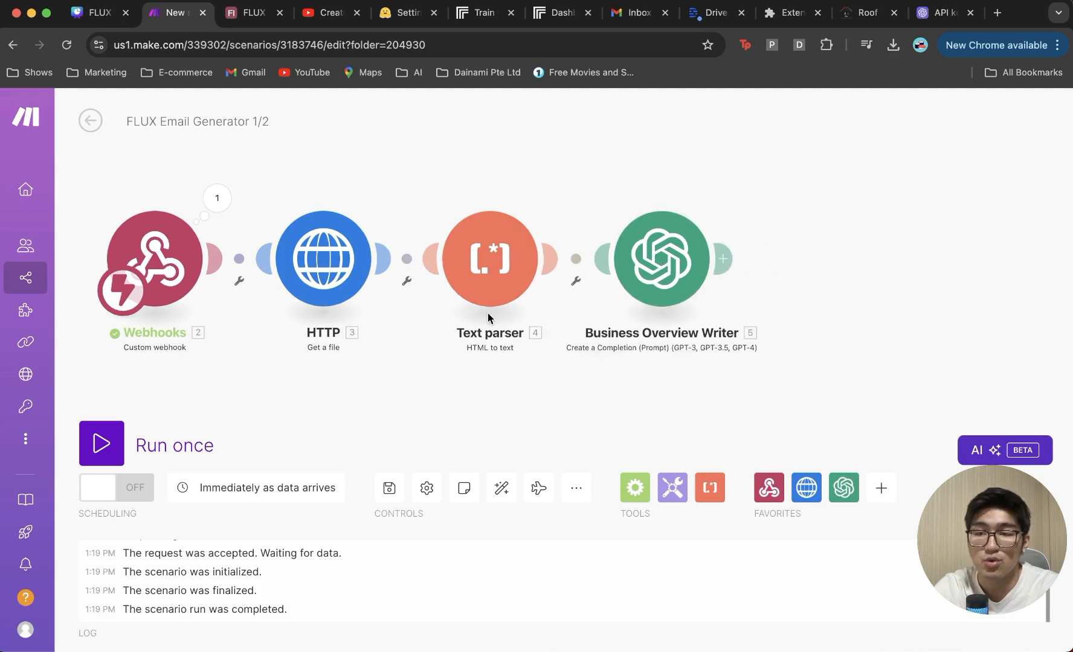
Step: Run the scenario once, trigger it from the Proof-Tech page, and check the webhook's received data
{"action": "left_click", "coordinate": [101, 444]}
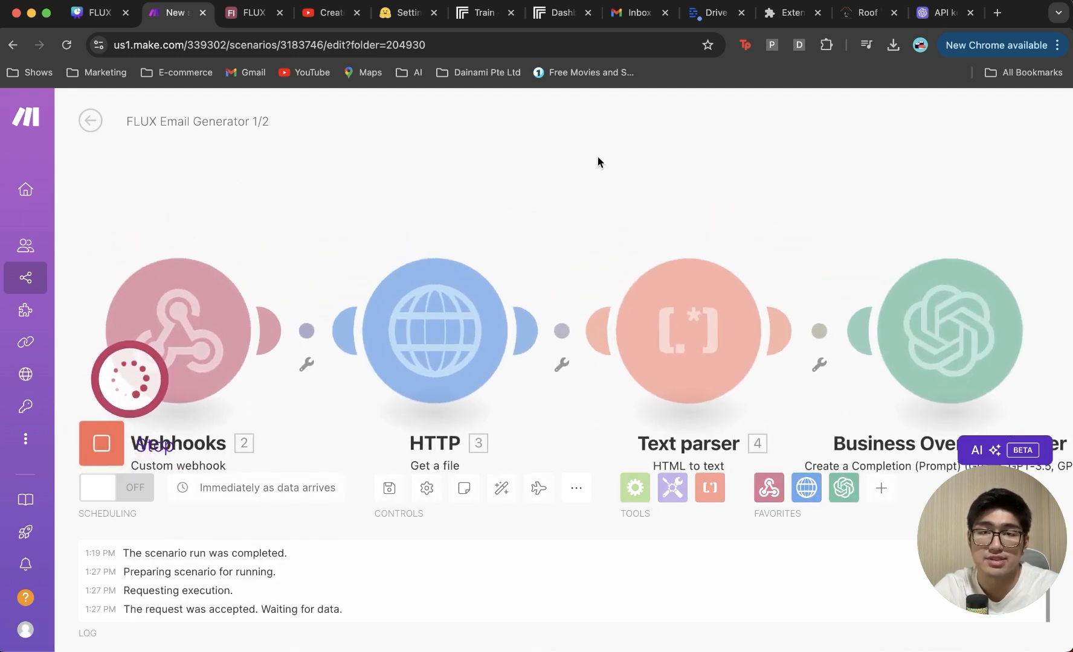
{"action": "left_click", "coordinate": [865, 12]}
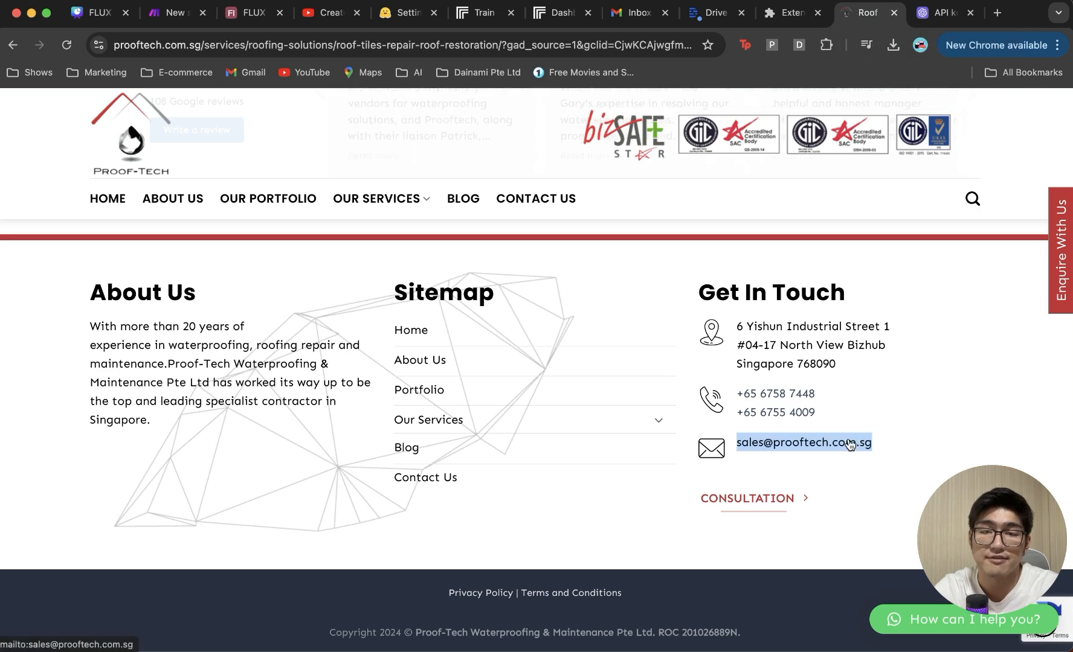
{"action": "key", "text": "super+2"}
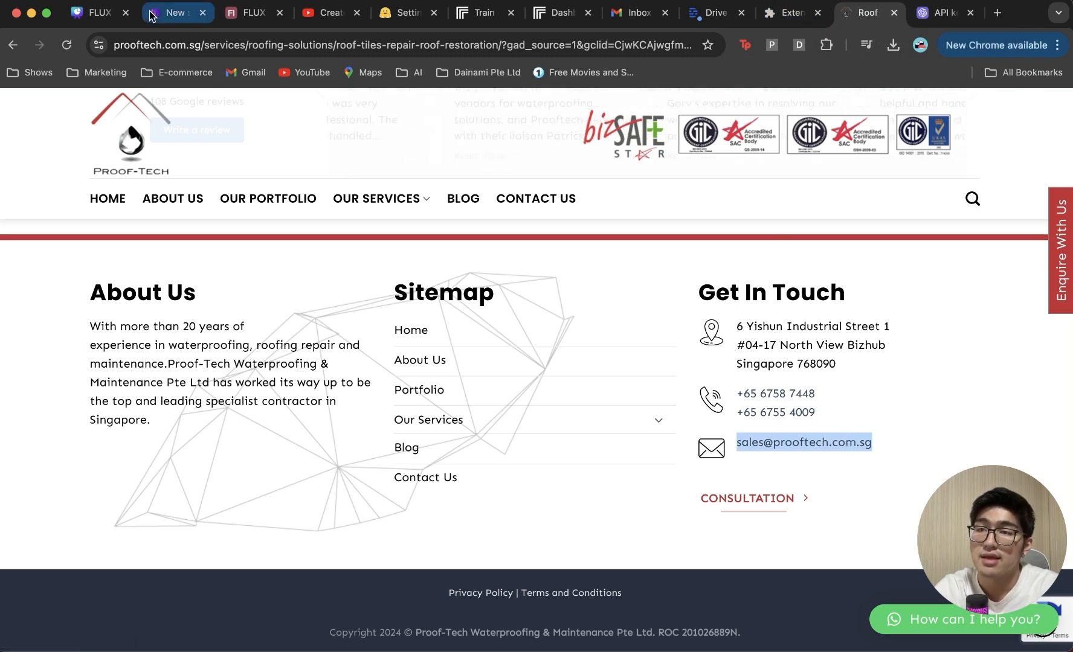
{"action": "scroll", "coordinate": [570, 194], "scroll_direction": "down", "scroll_amount": 5}
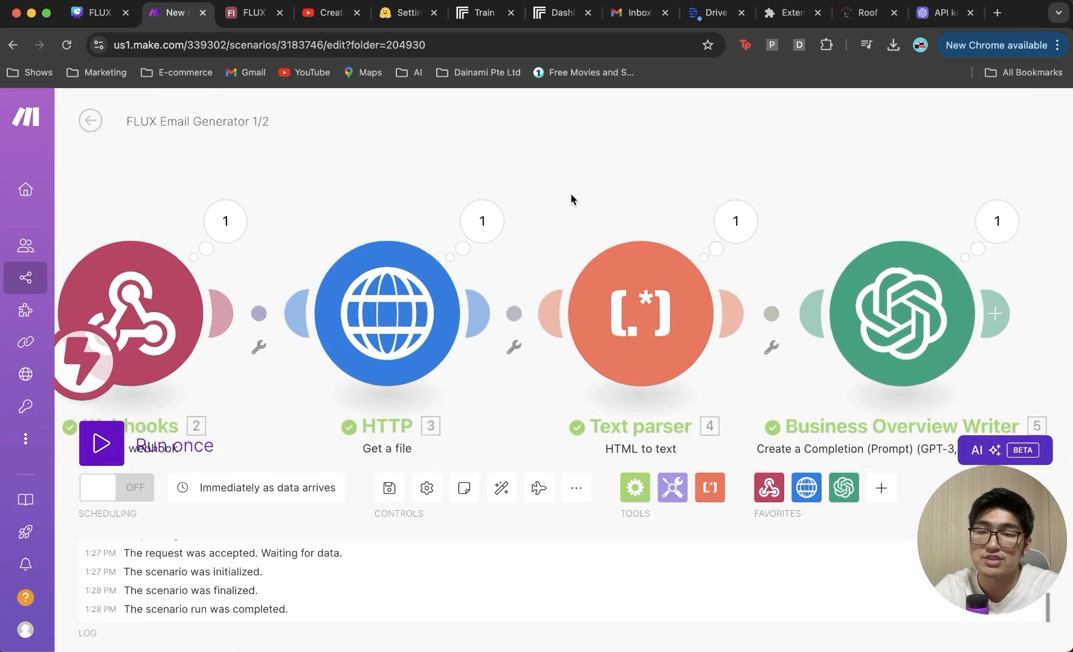
{"action": "left_click", "coordinate": [308, 215]}
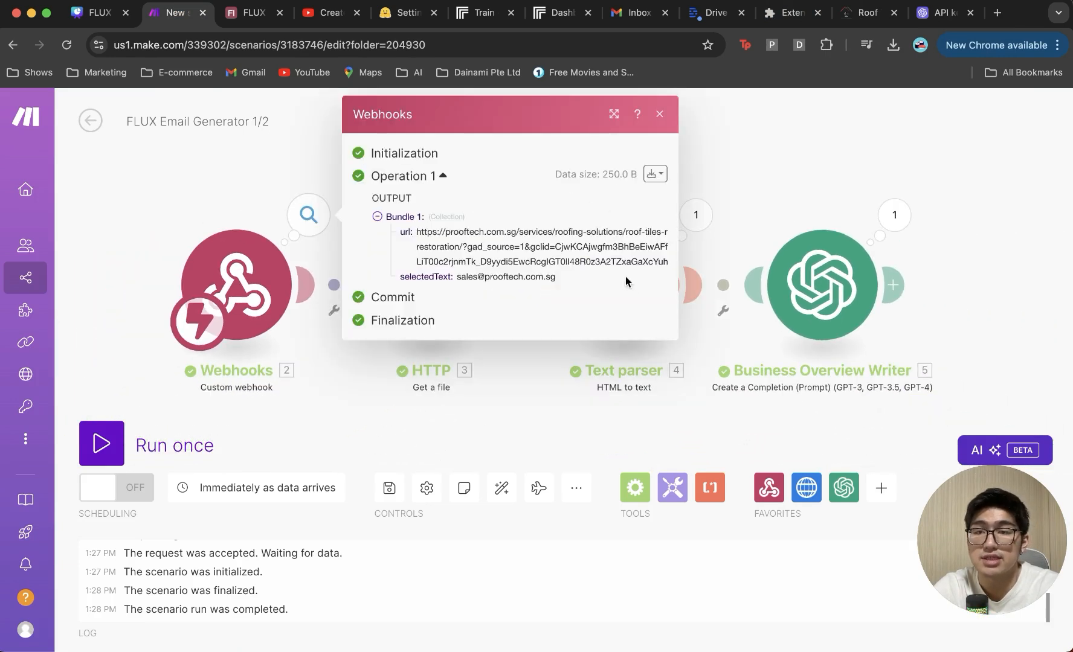
{"action": "left_click", "coordinate": [727, 181]}
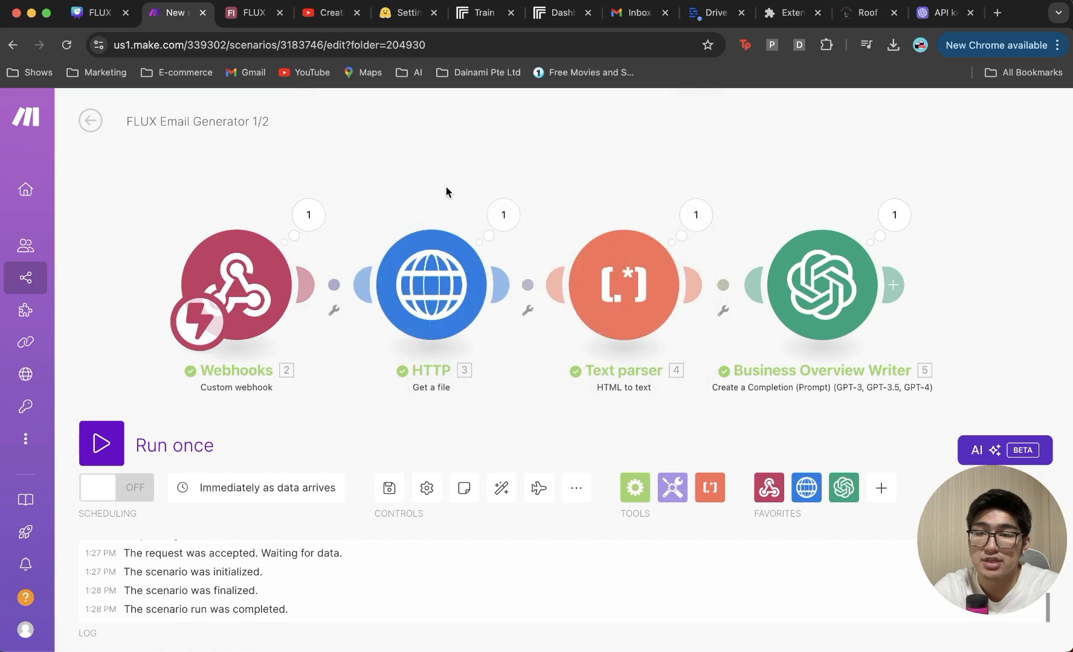
Step: Inspect the HTTP module's fetched HTML and Business Overview Writer's Proof-Tech summary
{"action": "left_click", "coordinate": [503, 215]}
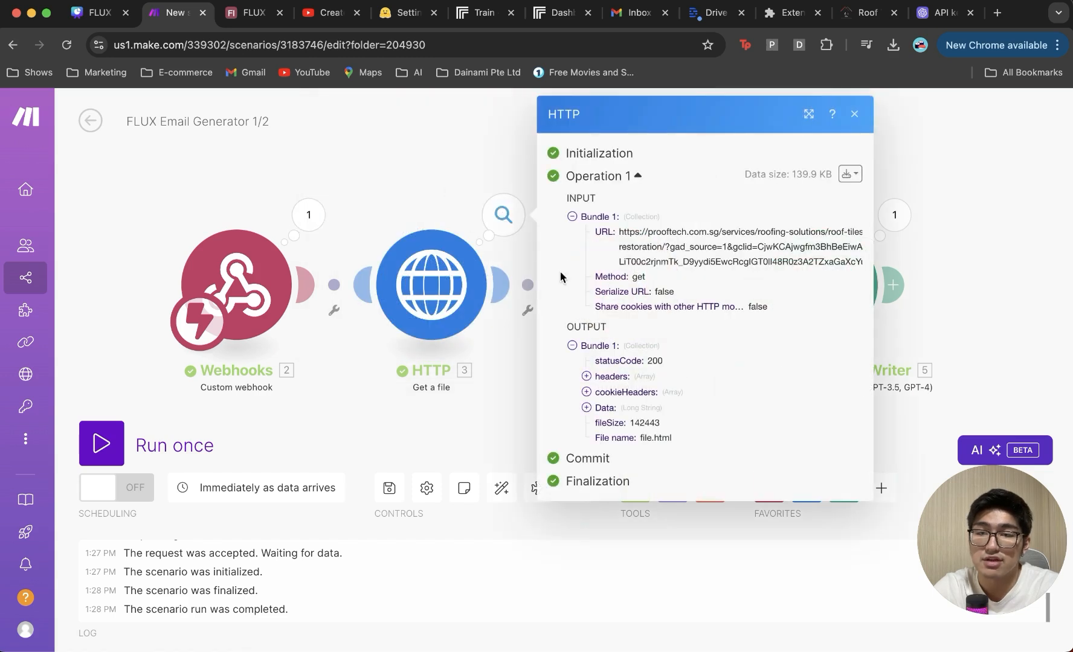
{"action": "left_click", "coordinate": [585, 407]}
{"action": "scroll", "coordinate": [800, 509], "scroll_direction": "down", "scroll_amount": 2}
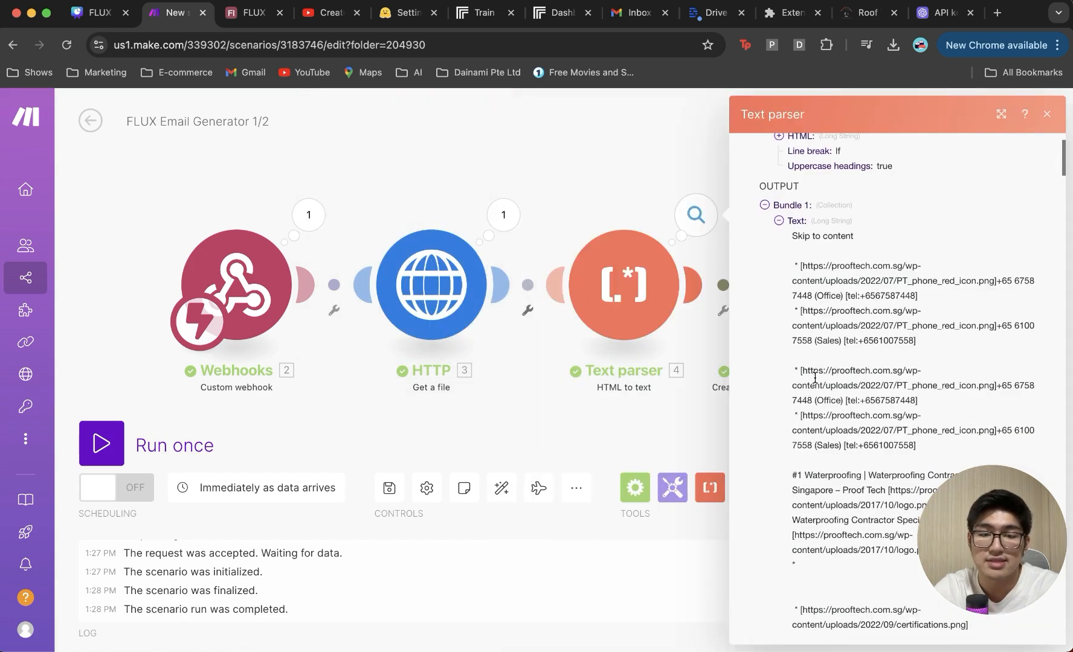
{"action": "scroll", "coordinate": [822, 373], "scroll_direction": "down", "scroll_amount": 7}
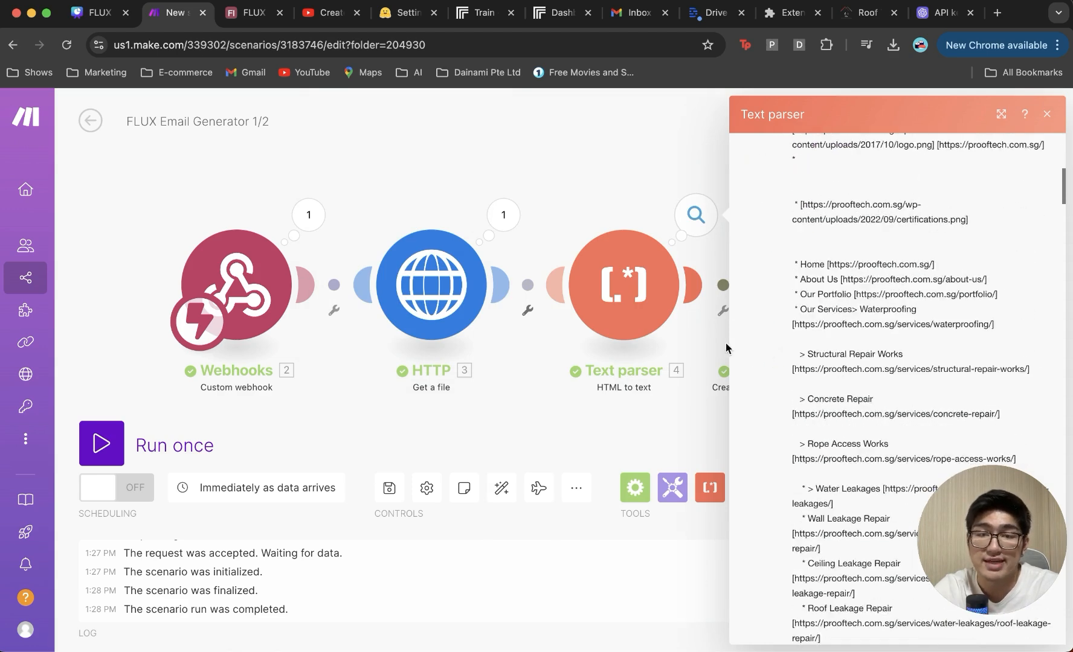
{"action": "left_click", "coordinate": [720, 344]}
{"action": "left_click", "coordinate": [888, 224]}
{"action": "scroll", "coordinate": [737, 374], "scroll_direction": "down", "scroll_amount": 1}
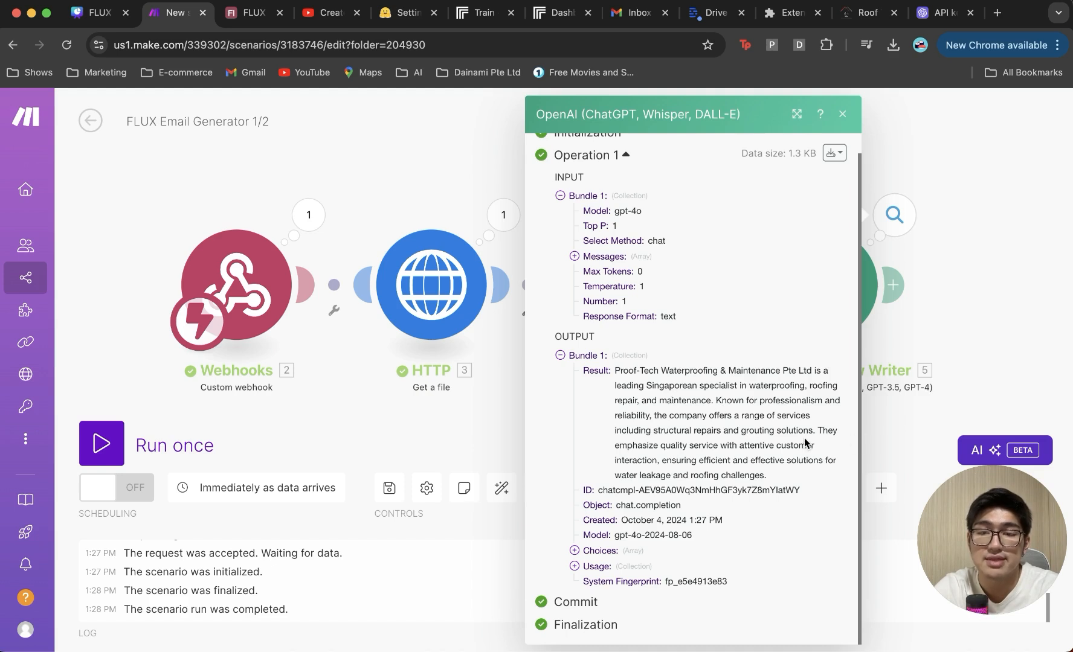
{"action": "left_click", "coordinate": [948, 338]}
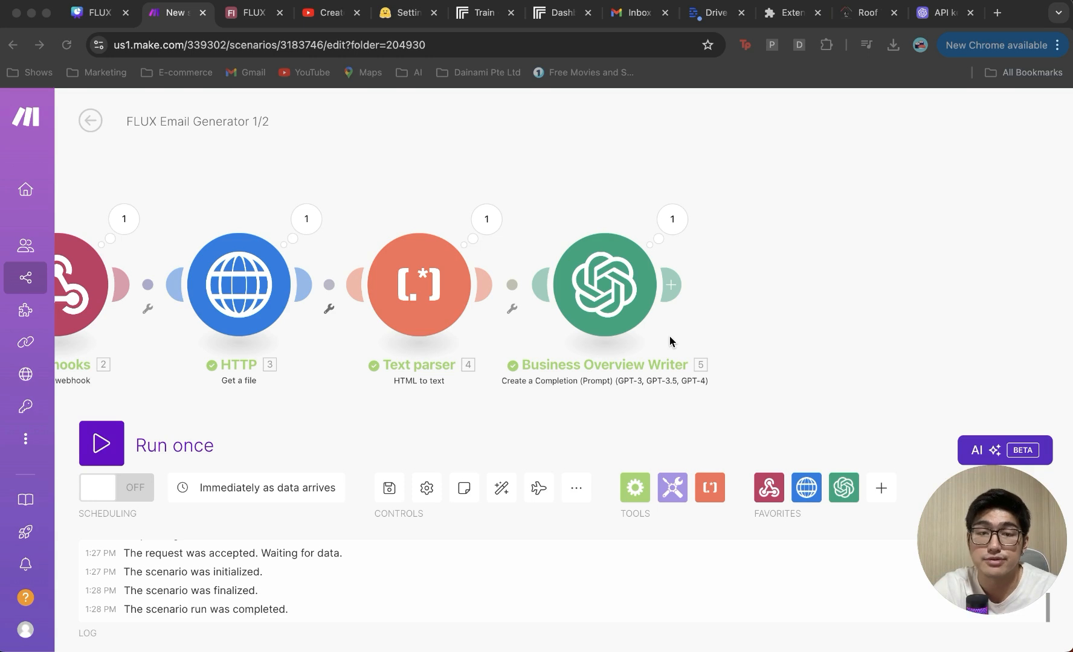
{"action": "scroll", "coordinate": [670, 342], "scroll_direction": "down", "scroll_amount": 2}
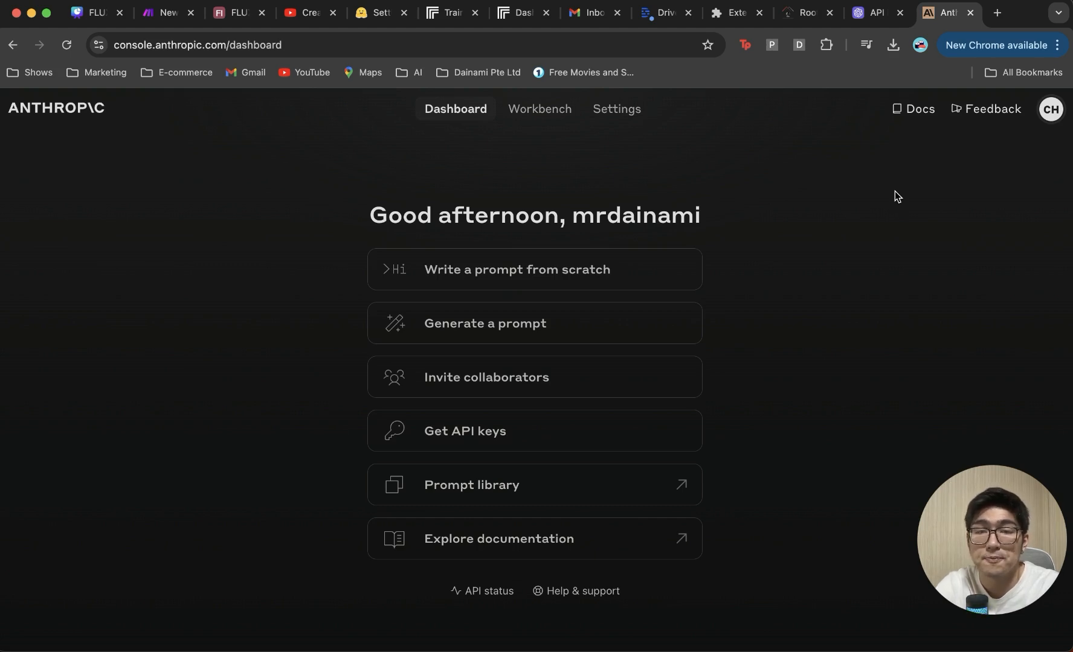
Step: Open Anthropic Console's organization API keys page, then return to the Make scenario
{"action": "left_click", "coordinate": [1052, 117]}
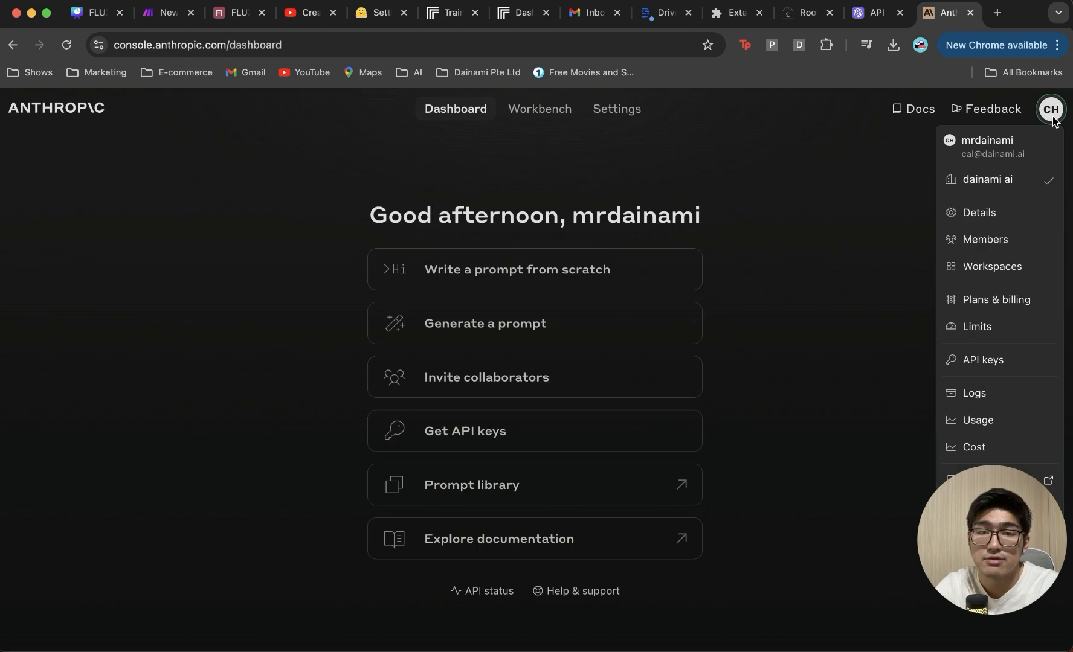
{"action": "left_click", "coordinate": [986, 361]}
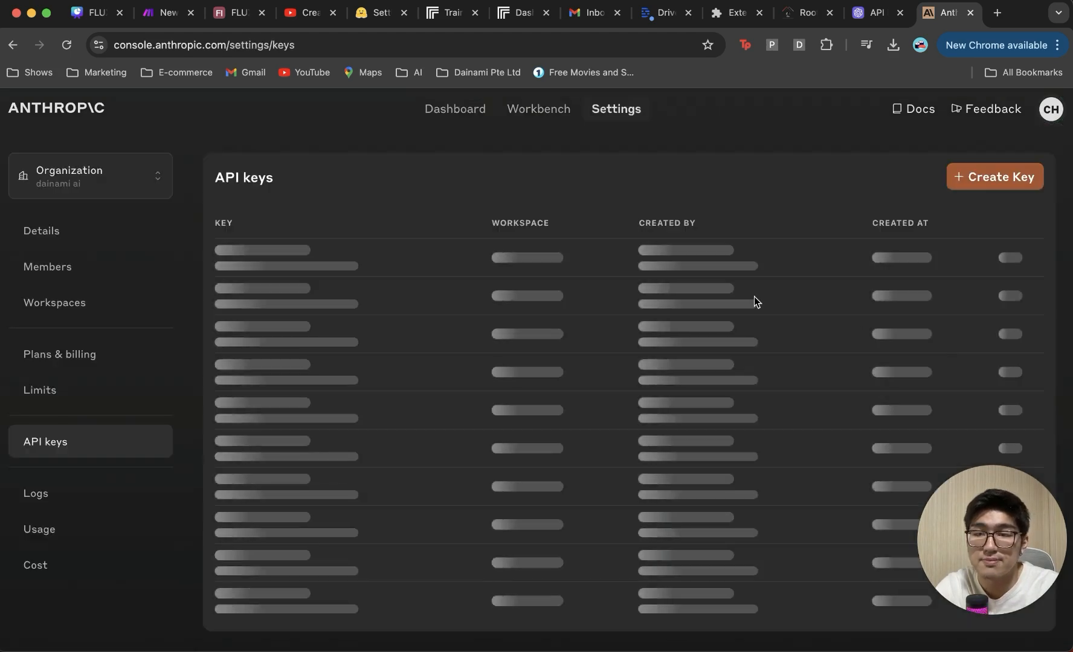
{"action": "left_click", "coordinate": [181, 12]}
Step: Add an Anthropic Claude Create a Prompt module using My Anthropic Claude connection and set Max Tokens
{"action": "type", "text": "claude"}
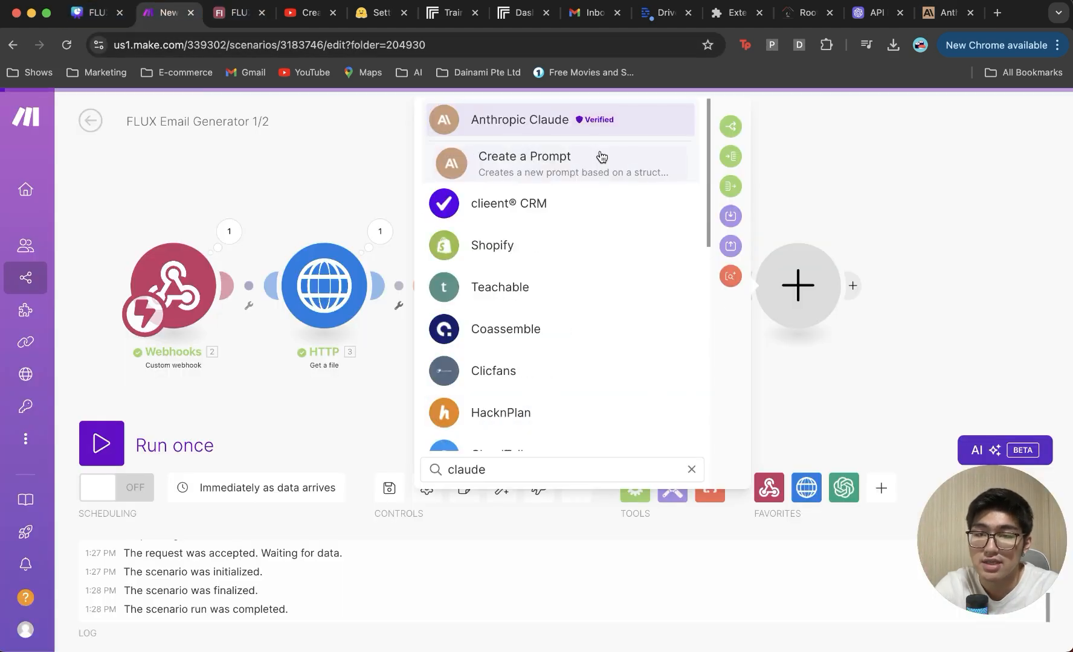
{"action": "left_click", "coordinate": [600, 158]}
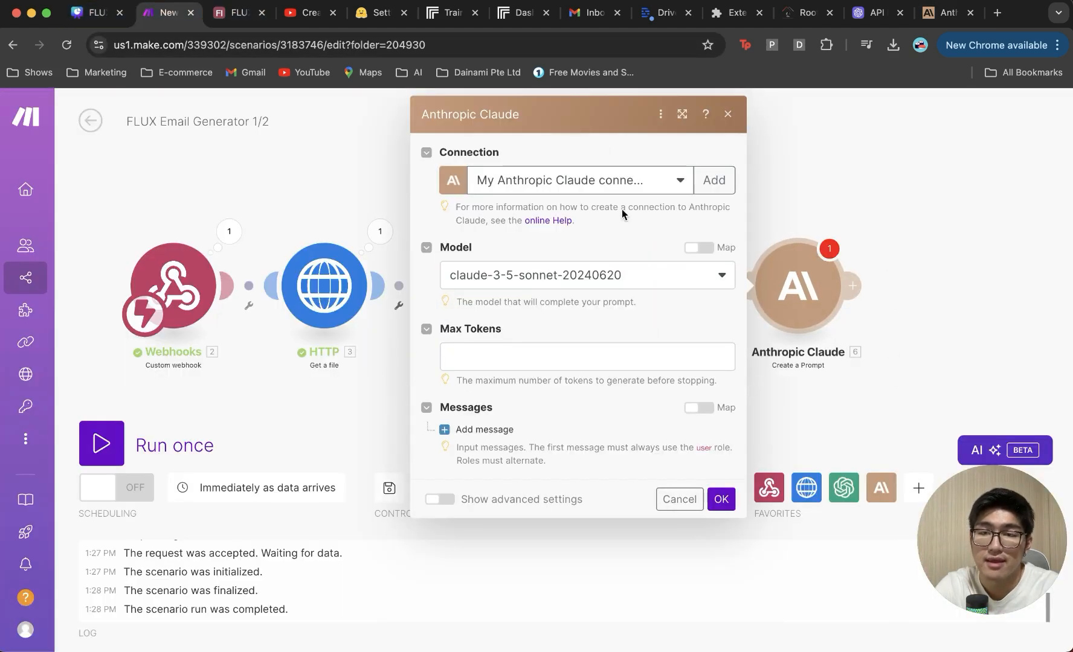
{"action": "left_click", "coordinate": [658, 179]}
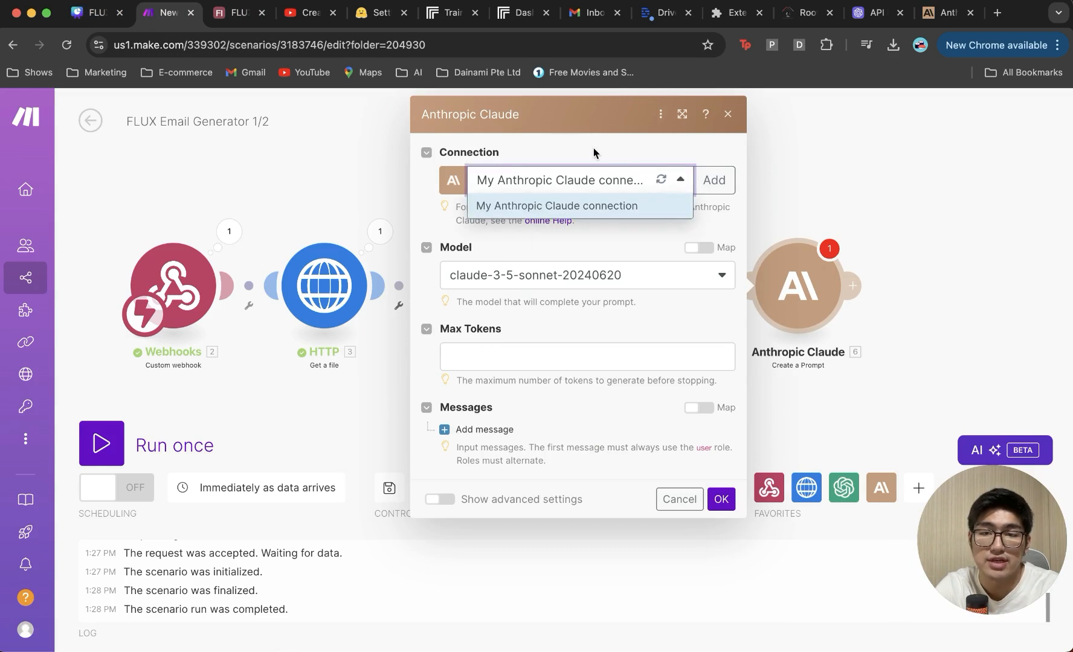
{"action": "left_click", "coordinate": [625, 154]}
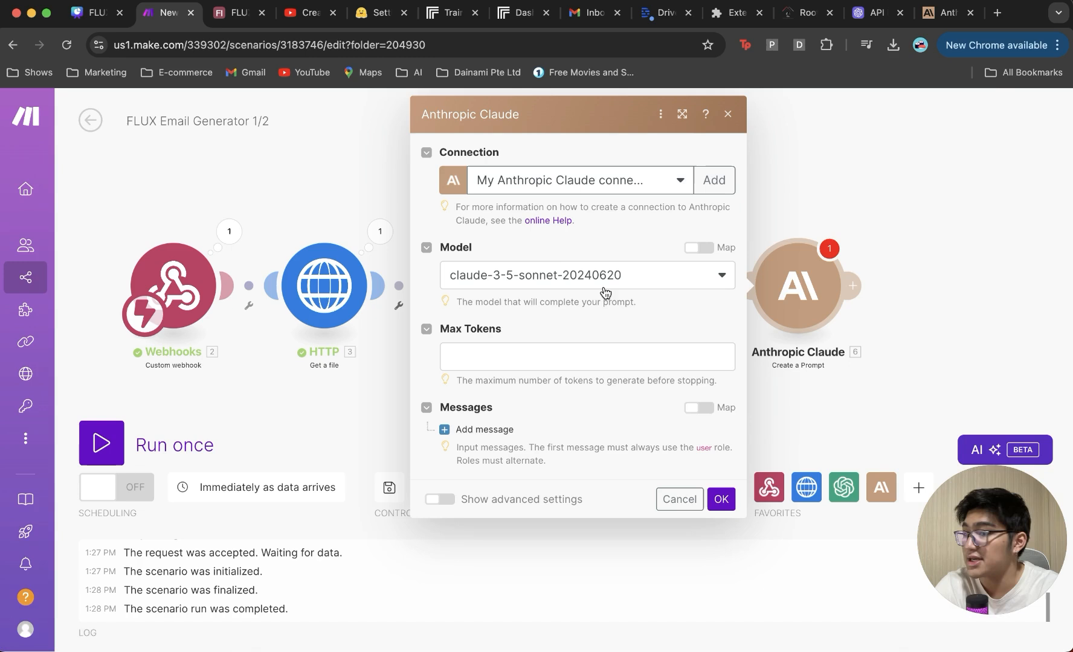
{"action": "left_click", "coordinate": [596, 356]}
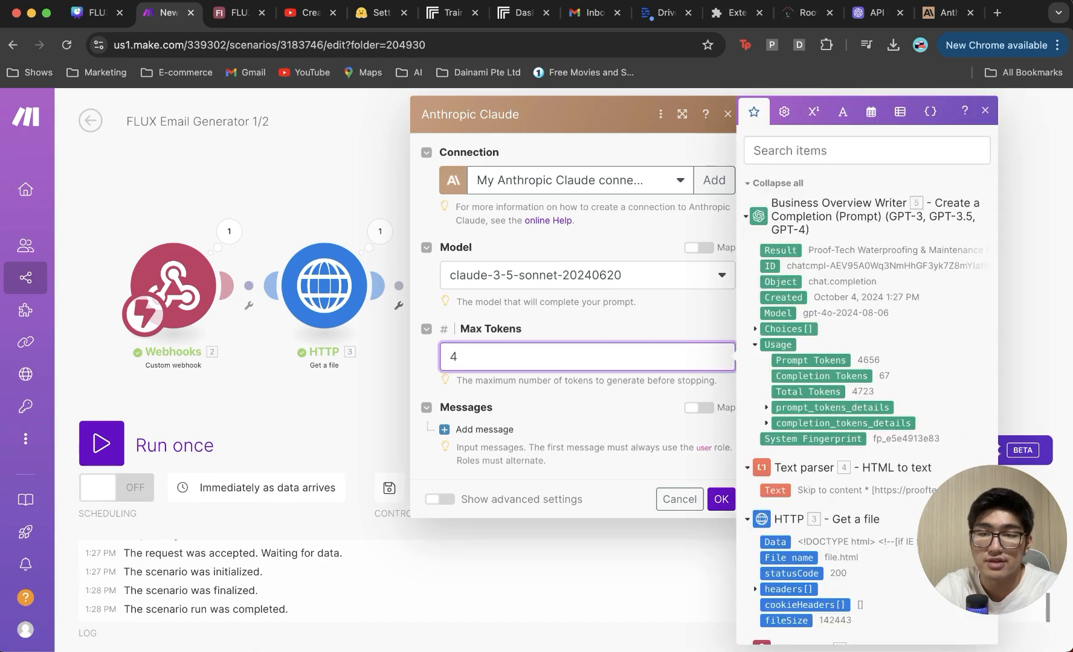
{"action": "left_click", "coordinate": [659, 313]}
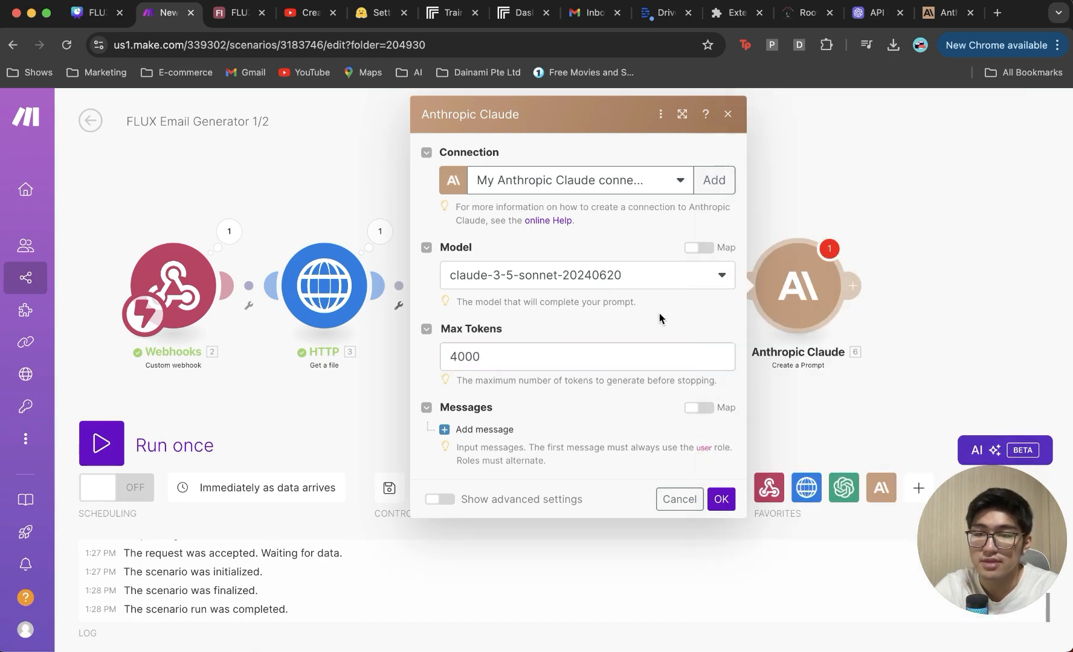
Step: Add a User message to the prompt with a plain Text content block
{"action": "left_click", "coordinate": [445, 429]}
{"action": "left_click", "coordinate": [574, 480]}
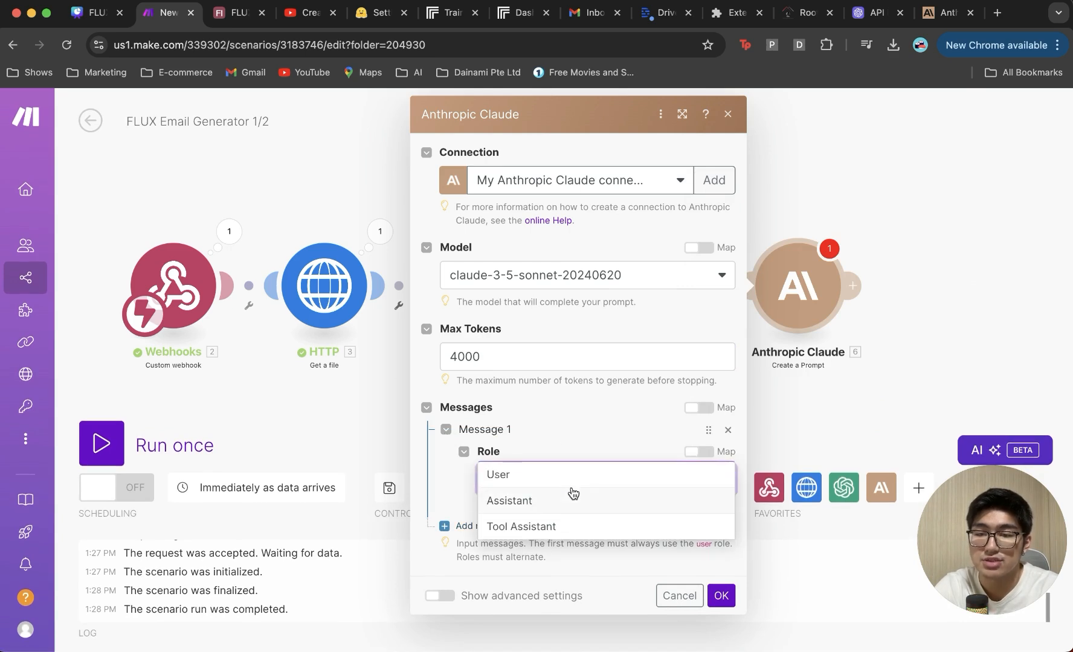
{"action": "left_click", "coordinate": [578, 481]}
{"action": "scroll", "coordinate": [578, 483], "scroll_direction": "down", "scroll_amount": 1}
{"action": "left_click", "coordinate": [510, 514]}
{"action": "scroll", "coordinate": [584, 484], "scroll_direction": "down", "scroll_amount": 3}
{"action": "left_click", "coordinate": [597, 437]}
{"action": "left_click", "coordinate": [587, 469]}
{"action": "scroll", "coordinate": [594, 407], "scroll_direction": "down", "scroll_amount": 2}
{"action": "left_click", "coordinate": [594, 441]}
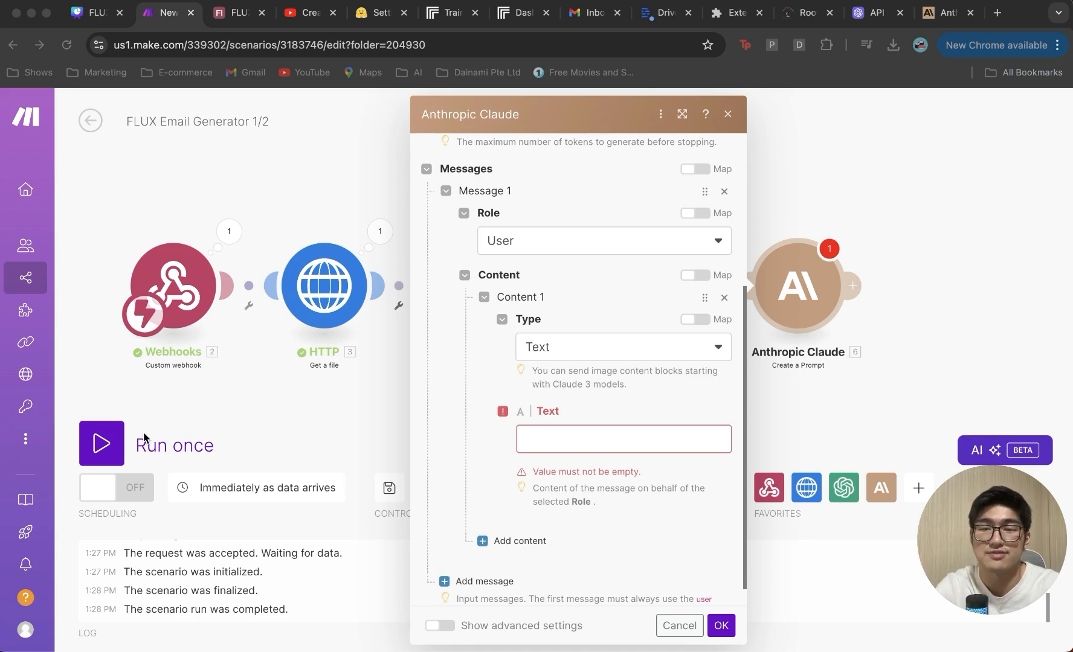
Step: Paste the consultant prompt, replacing the old 3.text placeholder with the Text parser's Text output
{"action": "left_click", "coordinate": [668, 439]}
{"action": "type", "text": "As an AI consultant specializing in content solutions, analyze the following client information:  3.text  Instructions: 1. Identify a specific content-related challenge based on the client's business. 2. Propose a tailored AI solution to address this challenge. 3. Mention a concrete, achievable benefit. 4. Craft a concise, empathetic one-sentence summary for email outreach."}
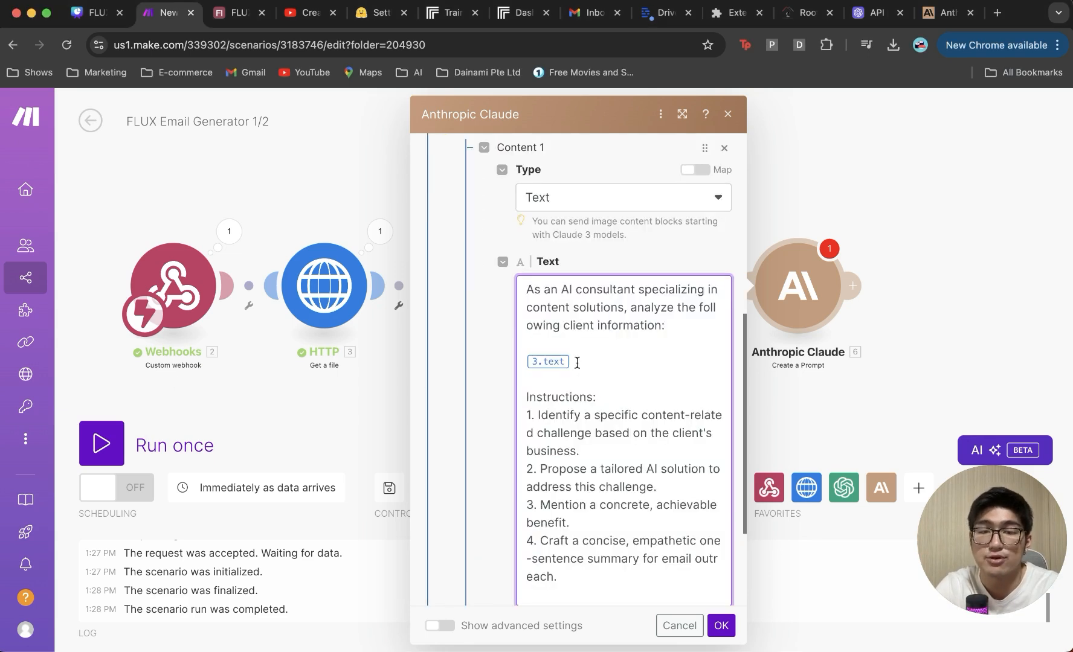
{"action": "left_click", "coordinate": [577, 362]}
{"action": "key", "text": "BackSpace"}
{"action": "key", "text": "Up"}
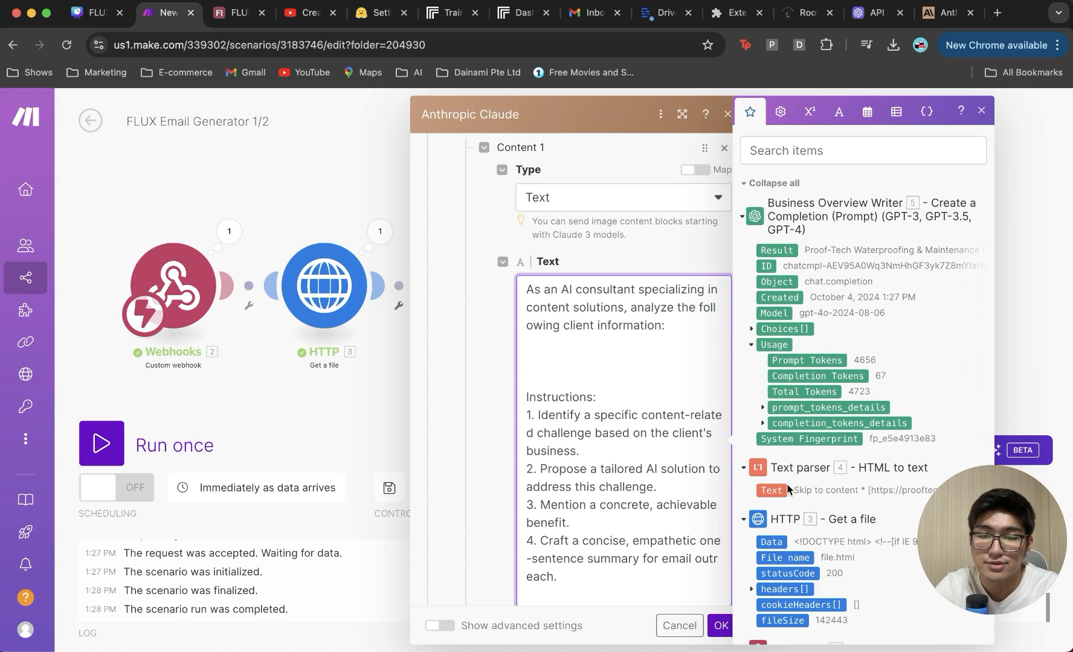
{"action": "left_click", "coordinate": [779, 490]}
{"action": "left_click", "coordinate": [645, 327]}
{"action": "key", "text": "Return"}
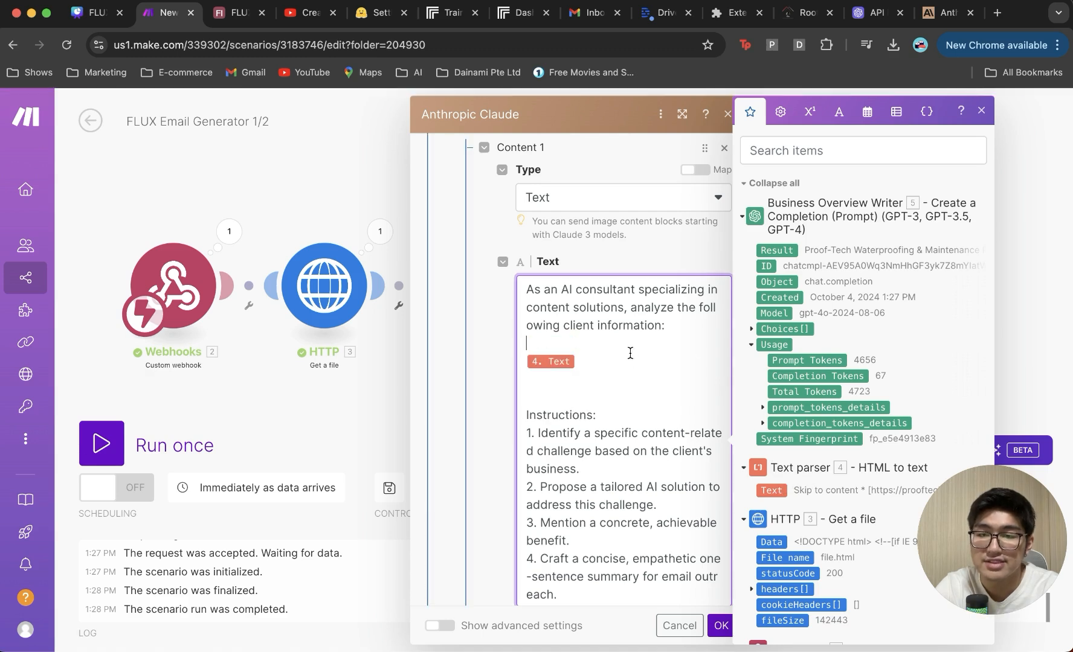
{"action": "scroll", "coordinate": [606, 309], "scroll_direction": "down", "scroll_amount": 1}
{"action": "scroll", "coordinate": [609, 308], "scroll_direction": "up", "scroll_amount": 1}
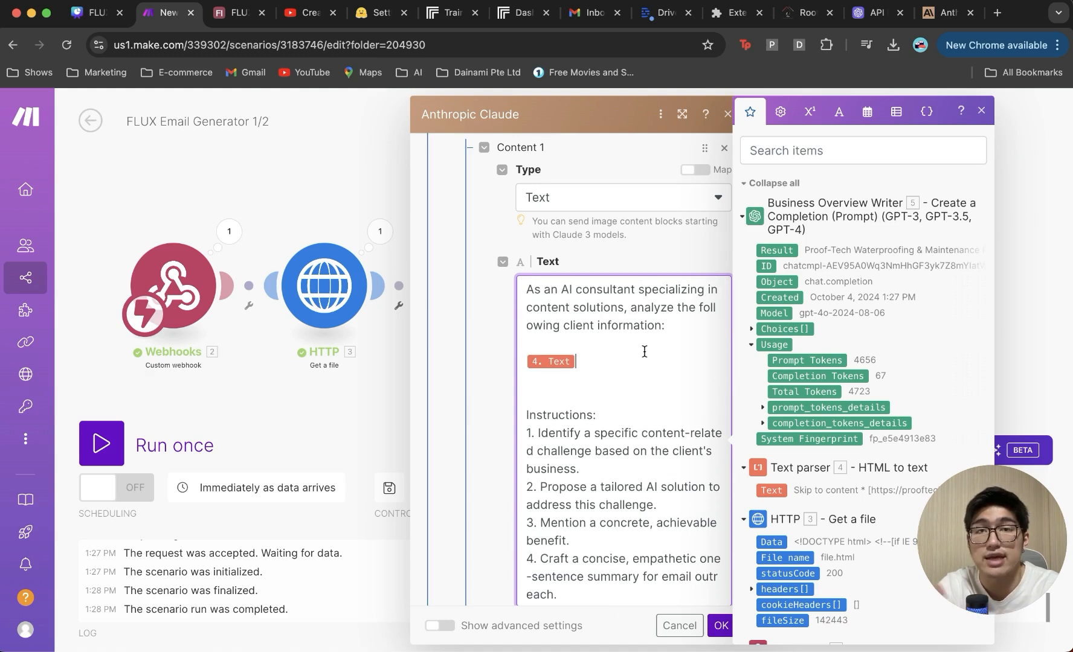
{"action": "scroll", "coordinate": [637, 348], "scroll_direction": "down", "scroll_amount": 1}
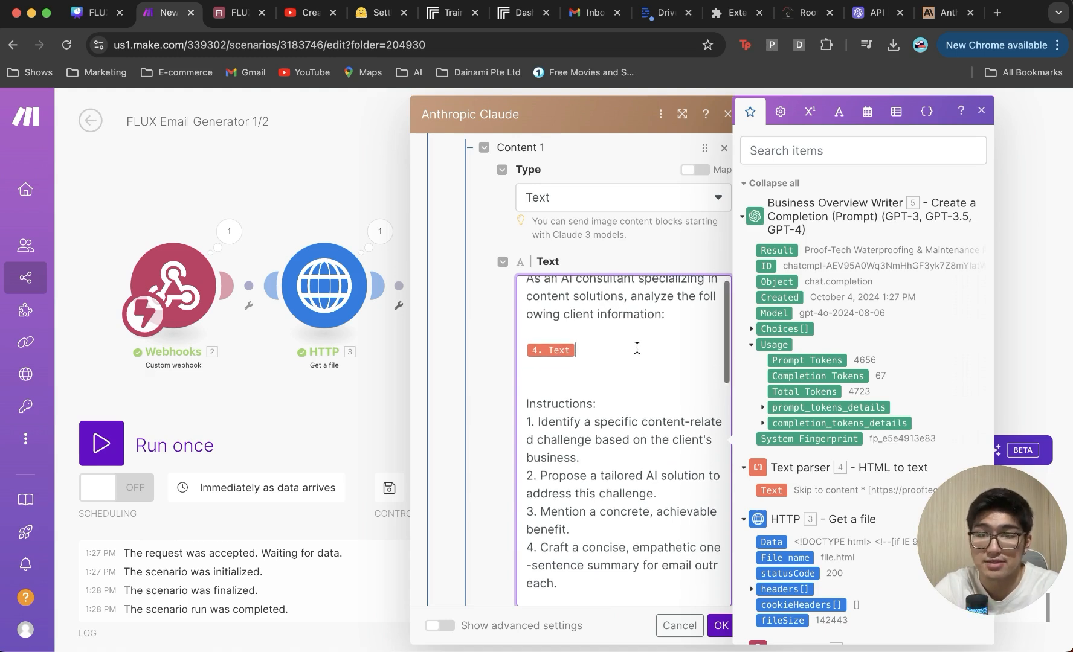
{"action": "scroll", "coordinate": [637, 348], "scroll_direction": "down", "scroll_amount": 5}
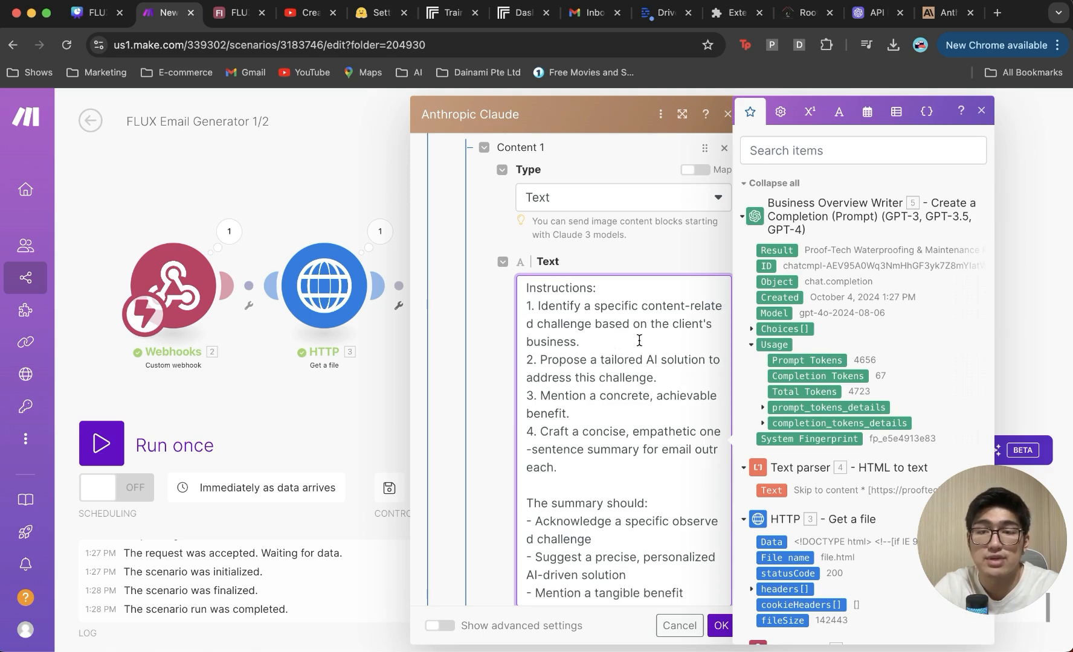
{"action": "scroll", "coordinate": [629, 431], "scroll_direction": "down", "scroll_amount": 2}
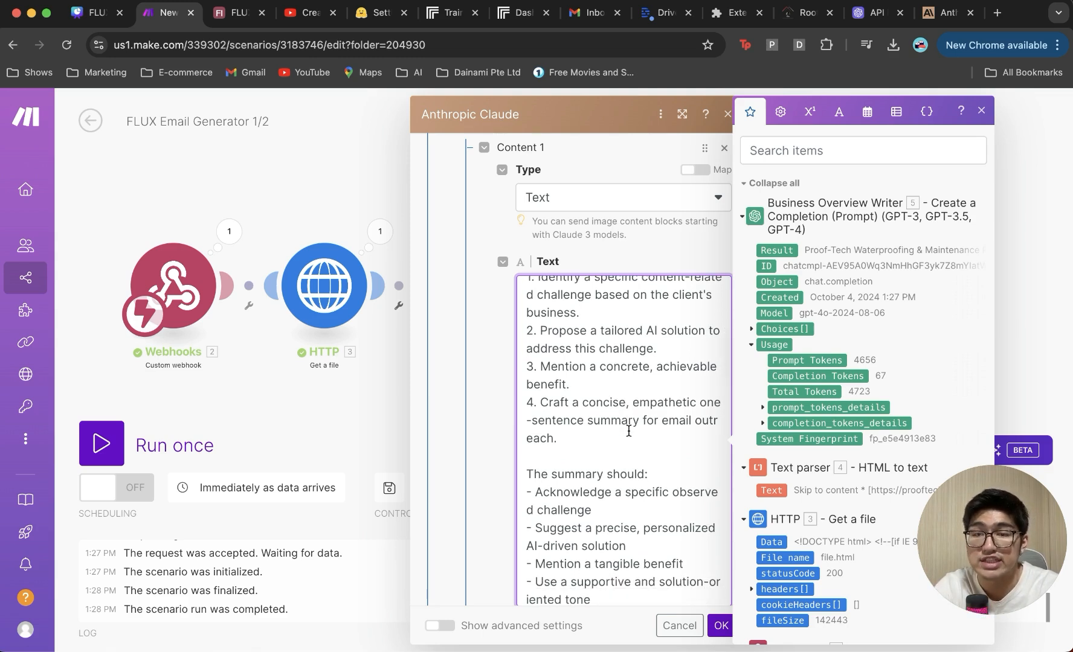
{"action": "scroll", "coordinate": [628, 430], "scroll_direction": "down", "scroll_amount": 1}
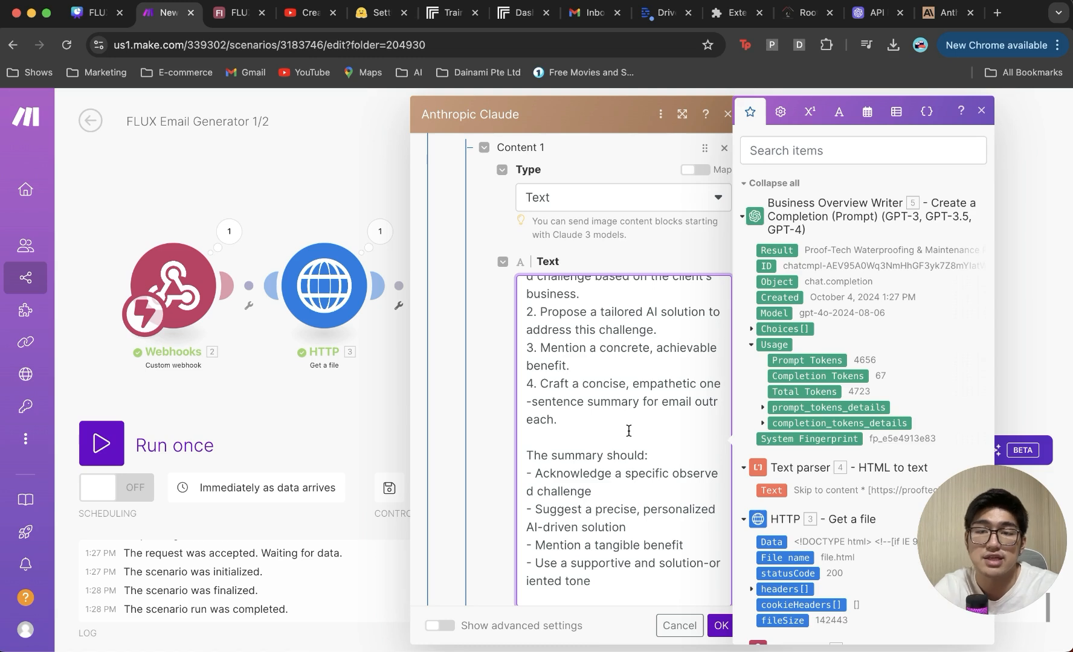
{"action": "scroll", "coordinate": [628, 431], "scroll_direction": "down", "scroll_amount": 2}
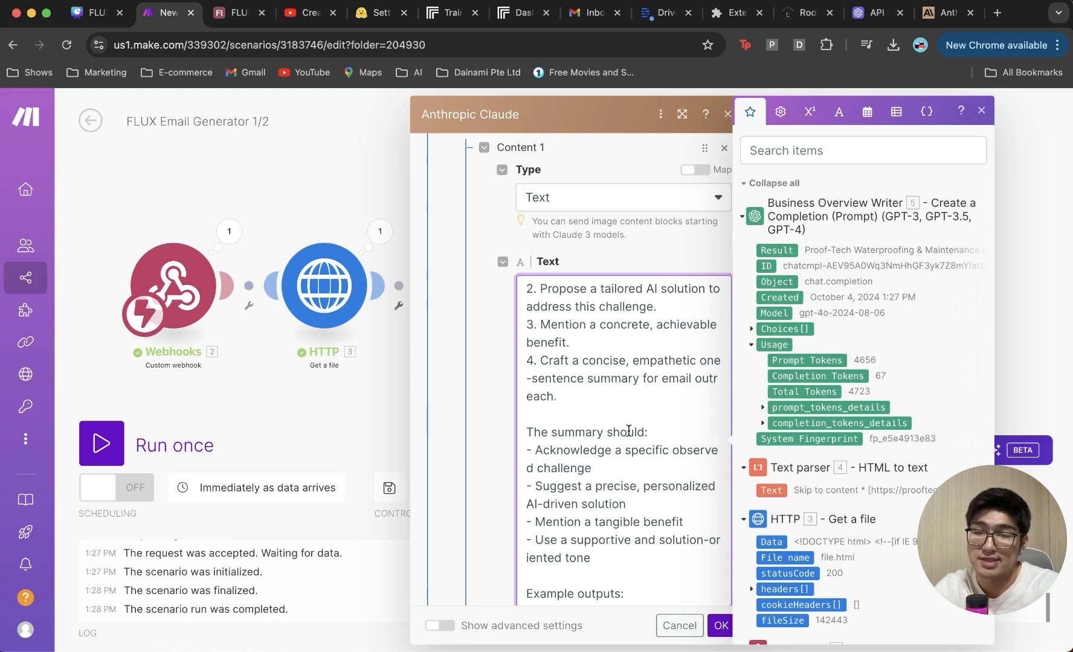
{"action": "scroll", "coordinate": [628, 431], "scroll_direction": "down", "scroll_amount": 5}
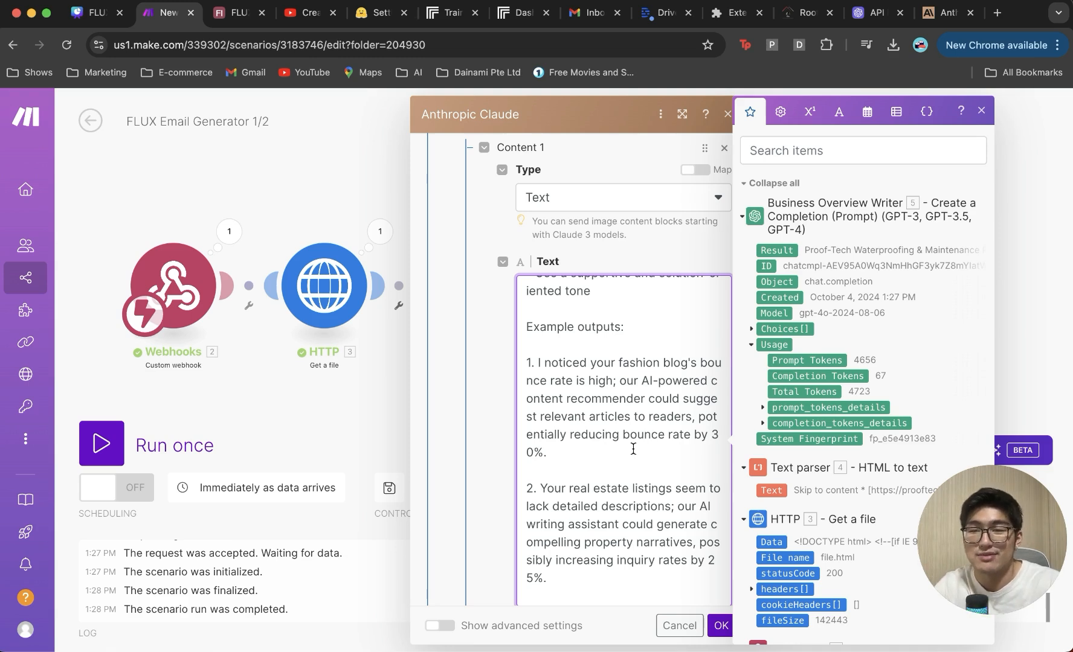
{"action": "scroll", "coordinate": [633, 449], "scroll_direction": "down", "scroll_amount": 1}
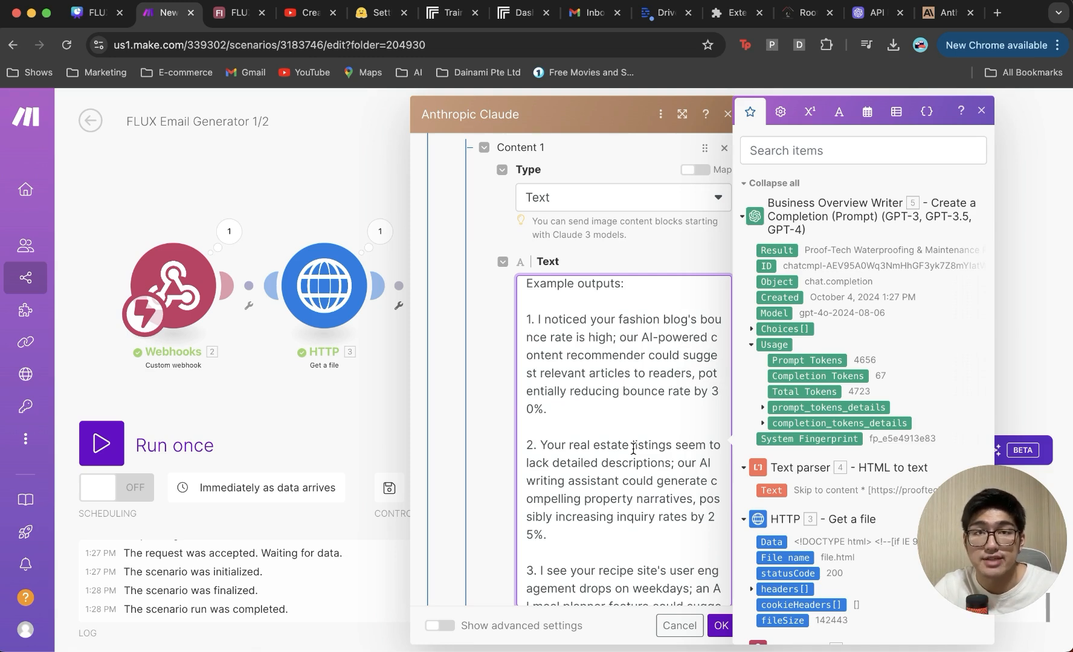
{"action": "scroll", "coordinate": [633, 449], "scroll_direction": "down", "scroll_amount": 4}
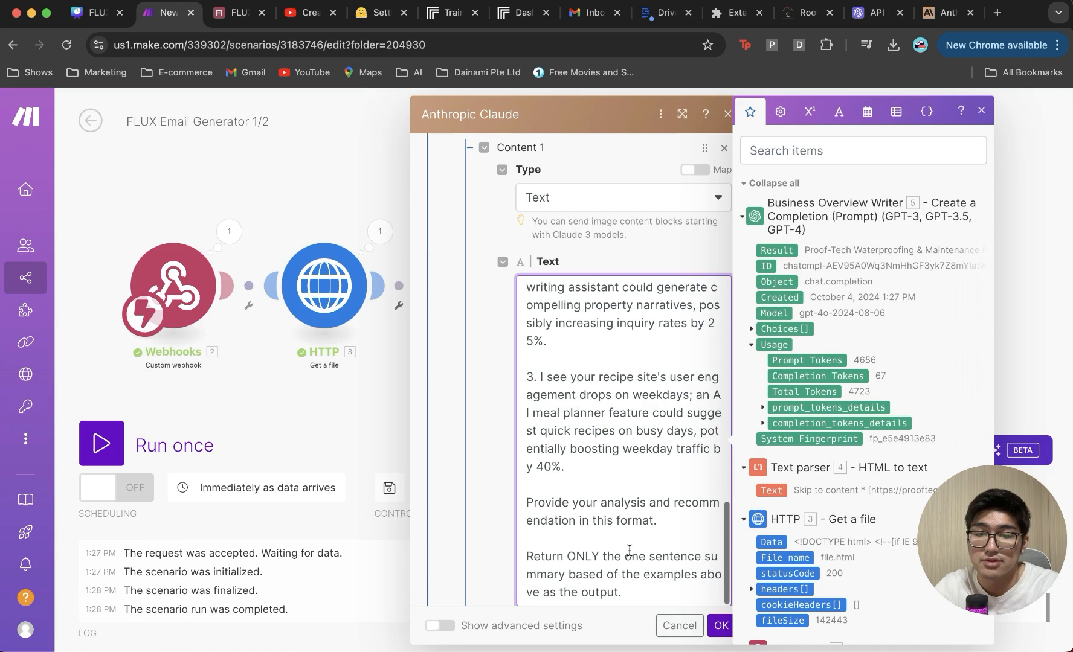
Step: Save the Claude module, rename it 'Pain Point and Solution Creator', and start adding a module after it
{"action": "left_click", "coordinate": [720, 626]}
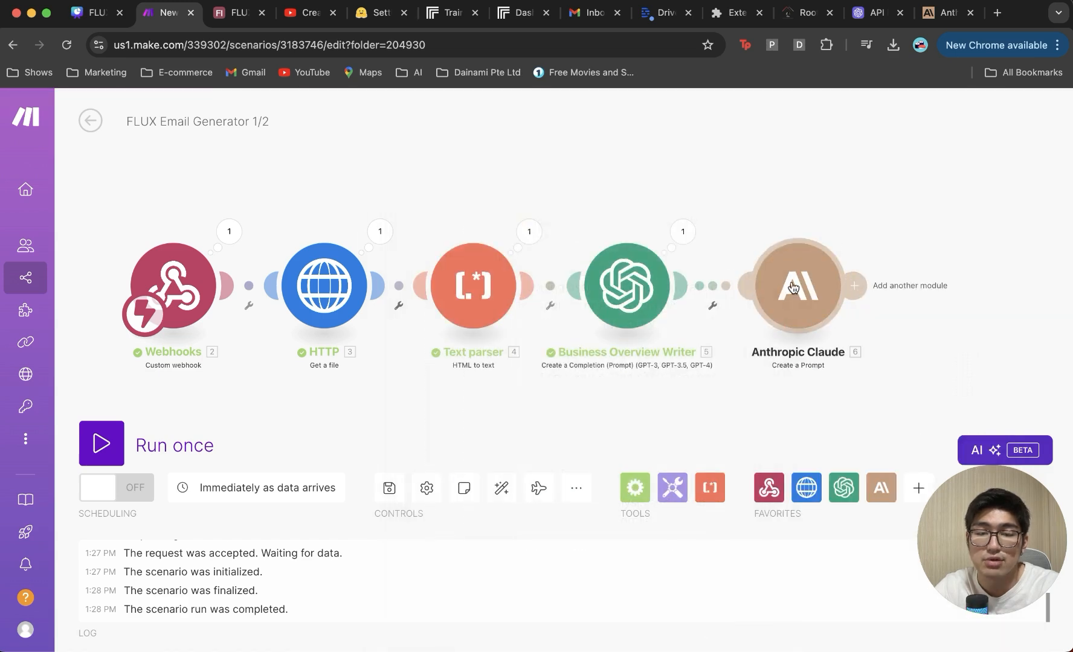
{"action": "right_click", "coordinate": [790, 295]}
{"action": "left_click", "coordinate": [819, 376]}
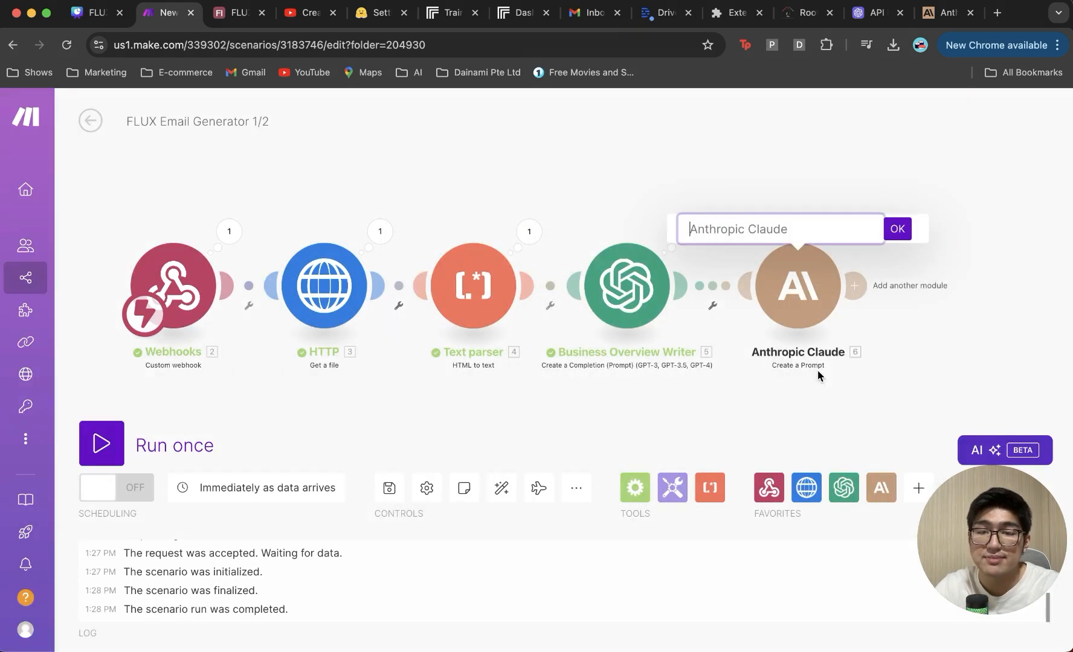
{"action": "triple_click", "coordinate": [742, 227]}
{"action": "type", "text": "Pain Point and "}
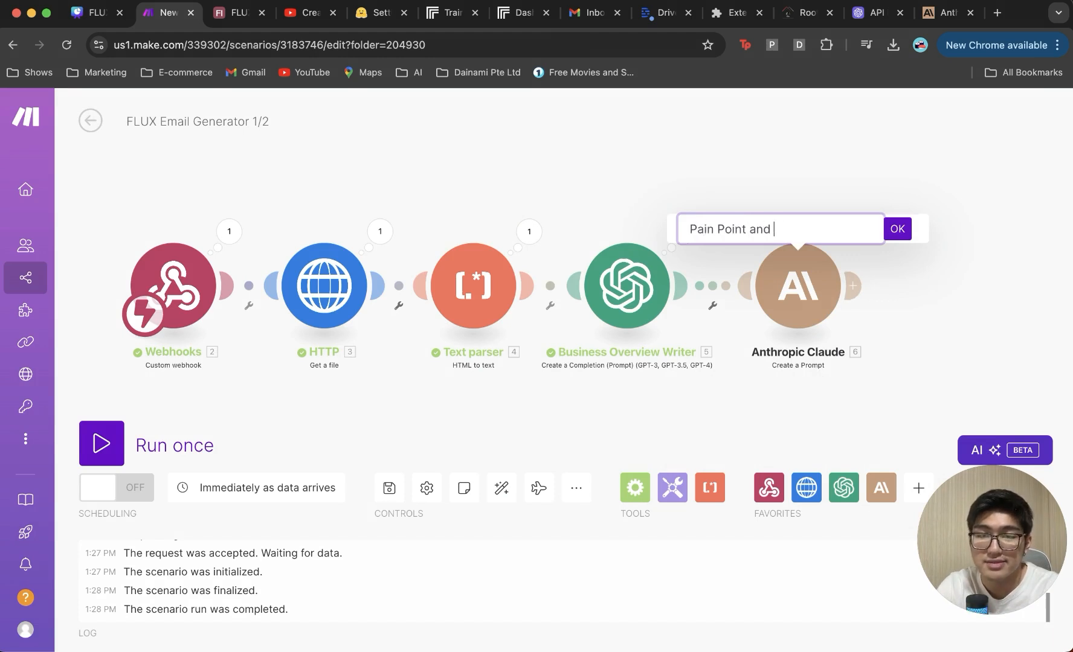
{"action": "type", "text": "Solution Creator"}
{"action": "key", "text": "Return"}
{"action": "scroll", "coordinate": [696, 254], "scroll_direction": "right", "scroll_amount": 3}
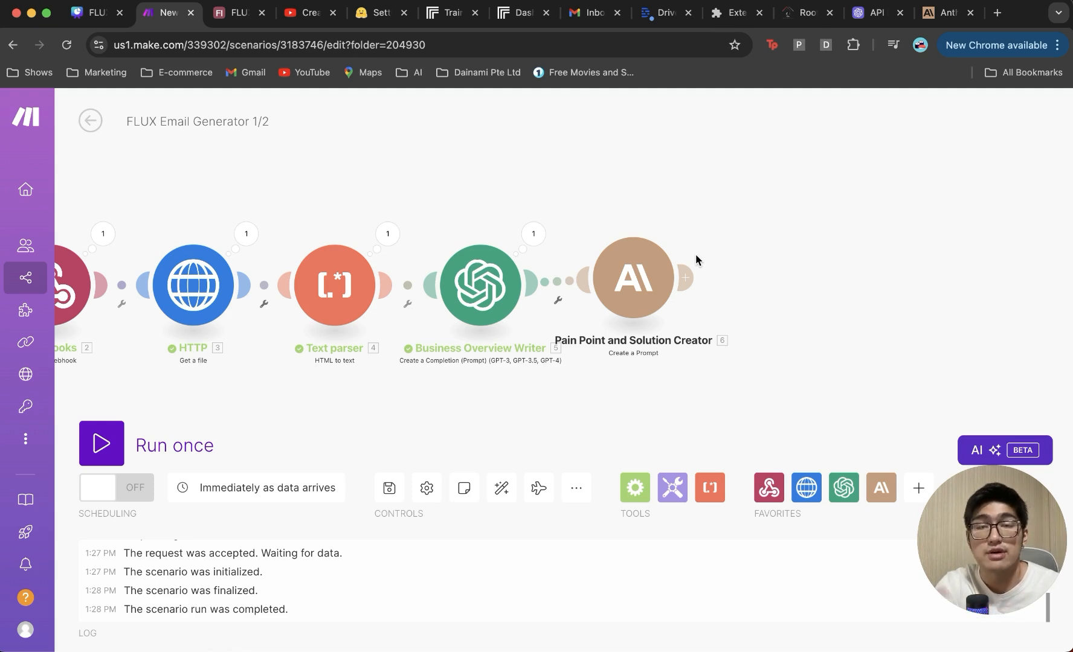
{"action": "left_click", "coordinate": [685, 277]}
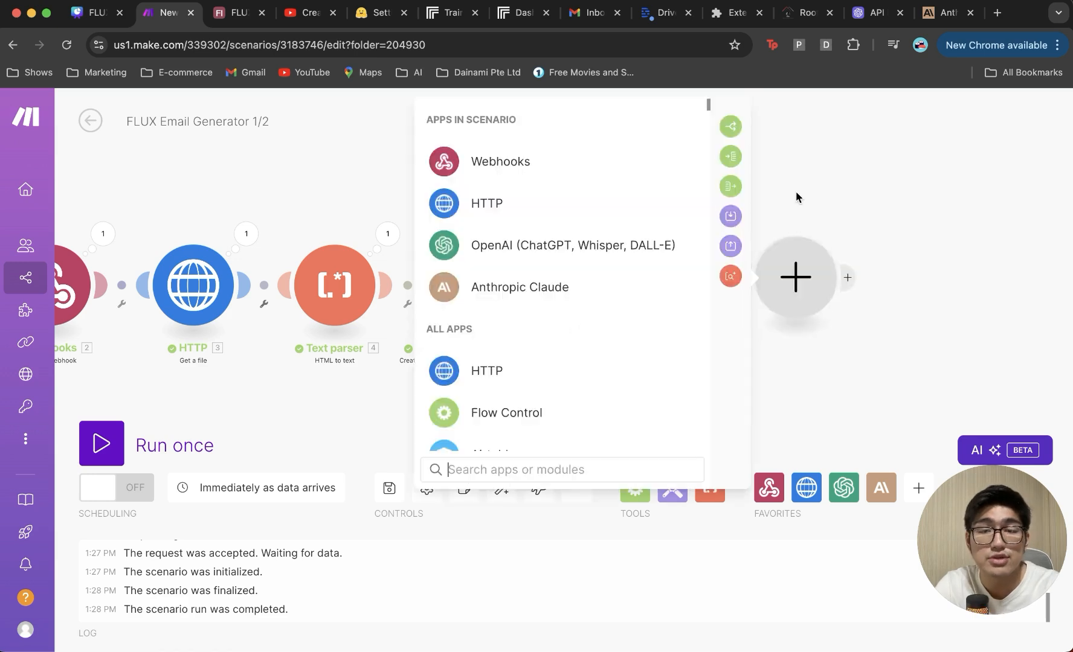
Step: Add a Claude Create a Prompt module with 4000 max tokens and a User plain-text message
{"action": "left_click", "coordinate": [607, 292]}
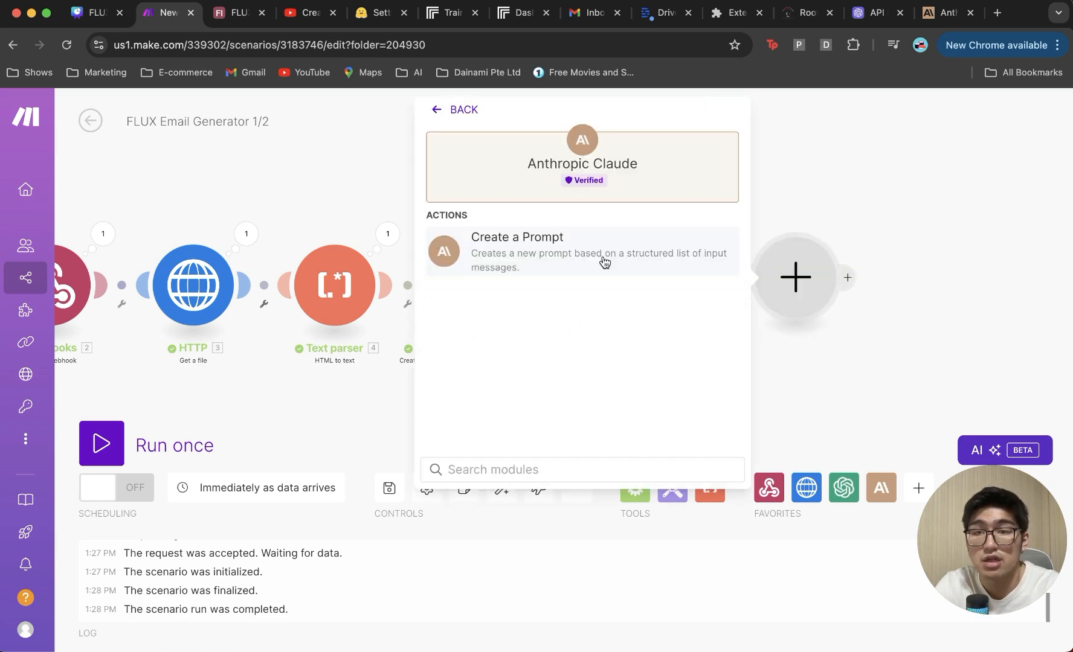
{"action": "left_click", "coordinate": [603, 256]}
{"action": "type", "text": "40000"}
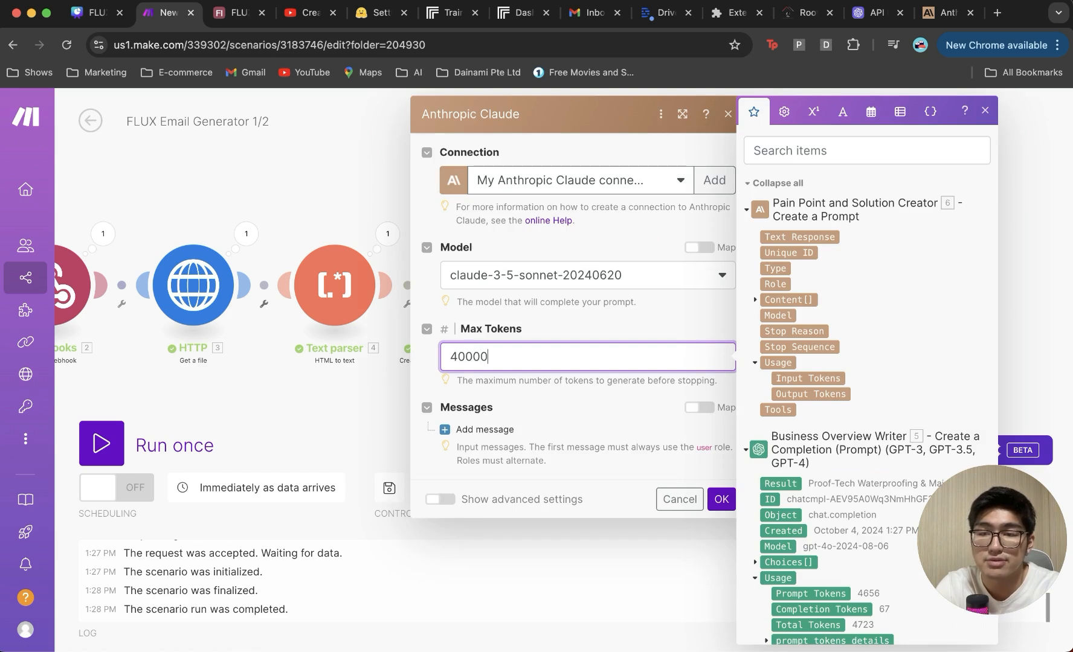
{"action": "key", "text": "BackSpace"}
{"action": "left_click", "coordinate": [480, 429]}
{"action": "left_click", "coordinate": [524, 479]}
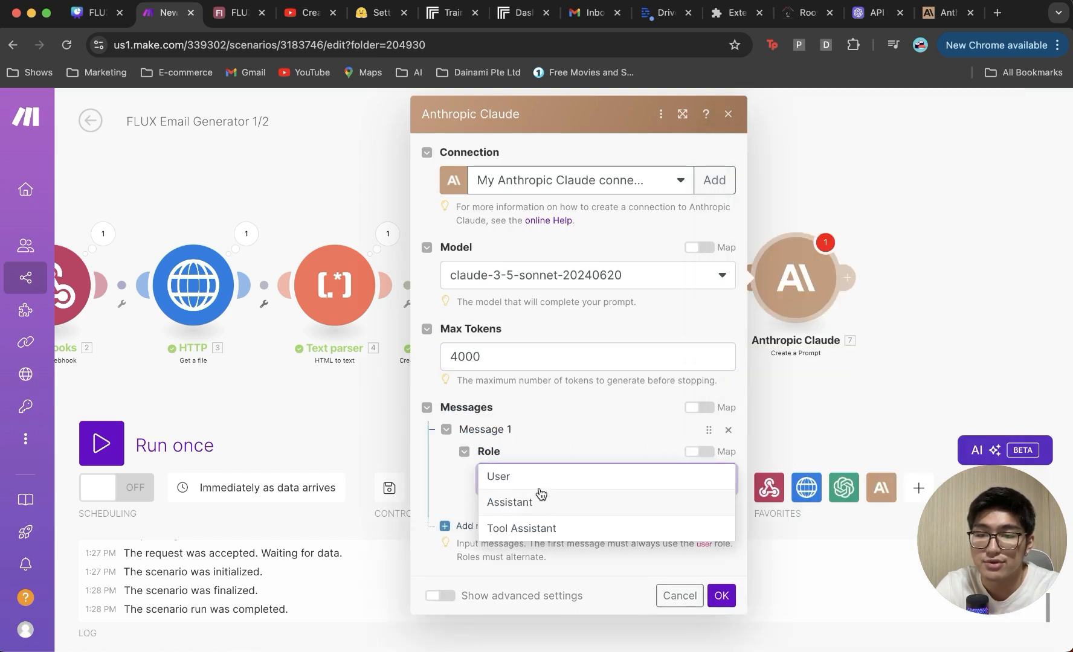
{"action": "left_click", "coordinate": [542, 483]}
{"action": "left_click", "coordinate": [516, 536]}
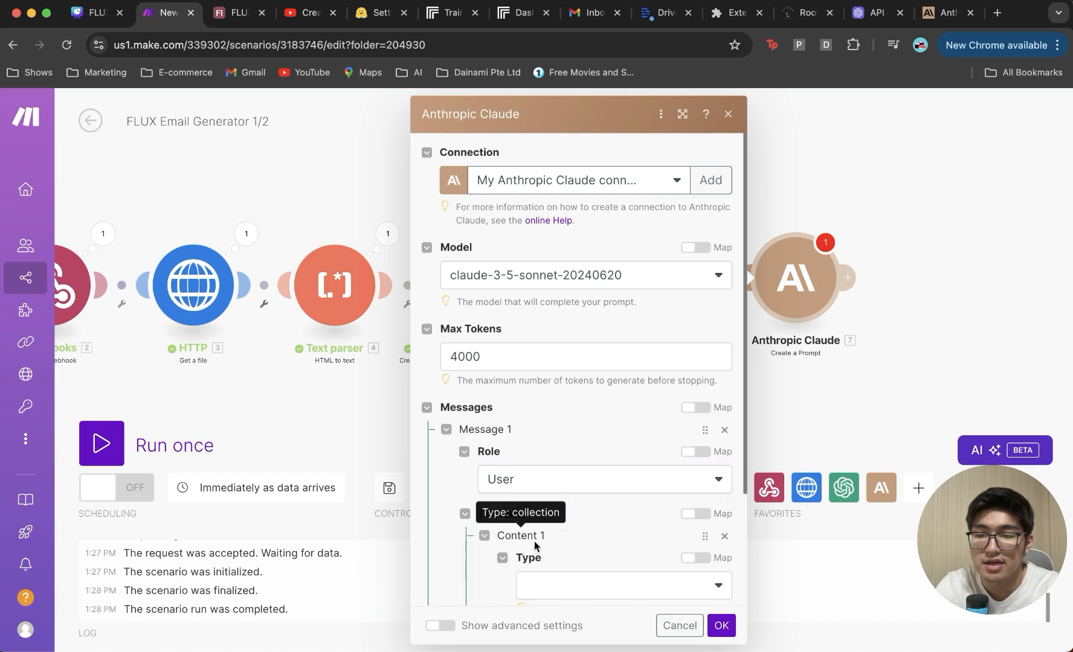
{"action": "left_click", "coordinate": [555, 582]}
{"action": "left_click", "coordinate": [555, 582]}
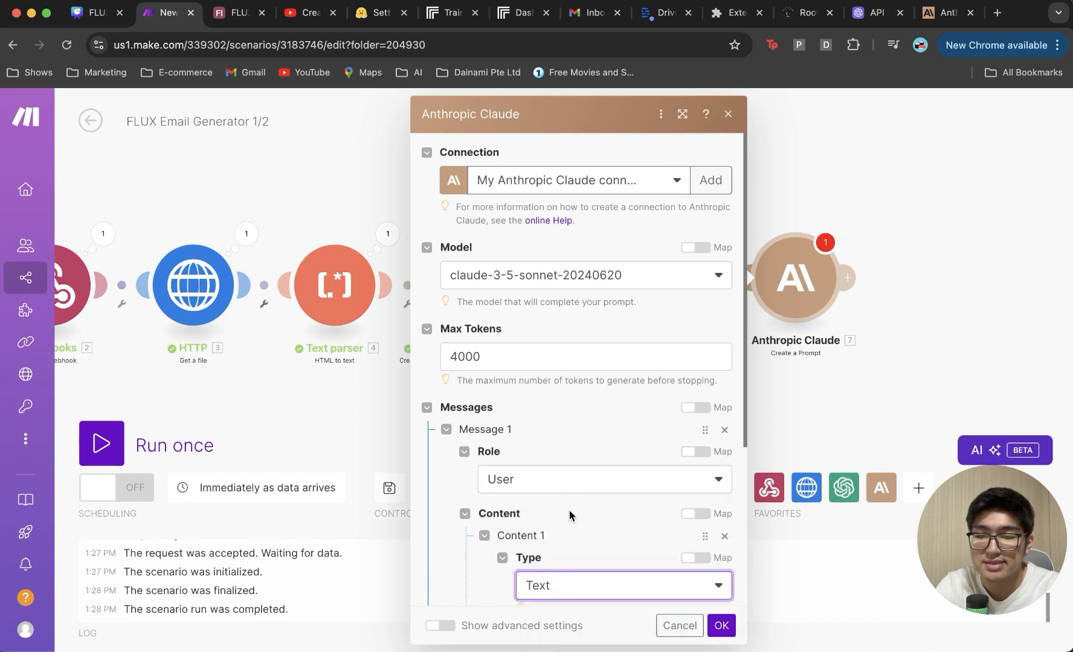
Step: Paste the company-name prompt, save, and rename the module 'Company Name Tracker'
{"action": "scroll", "coordinate": [569, 511], "scroll_direction": "down", "scroll_amount": 3}
{"action": "left_click", "coordinate": [568, 517]}
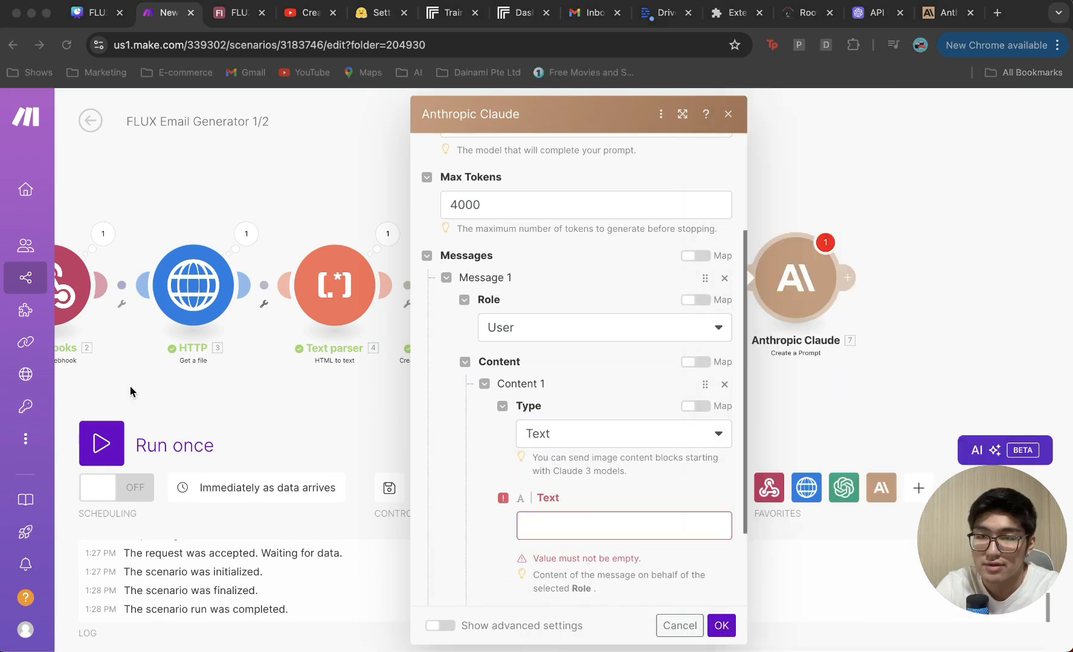
{"action": "left_click", "coordinate": [622, 523]}
{"action": "type", "text": "Based on 4. Text, identify the company name and return it.  Return only the company name.  Example output: Facebook"}
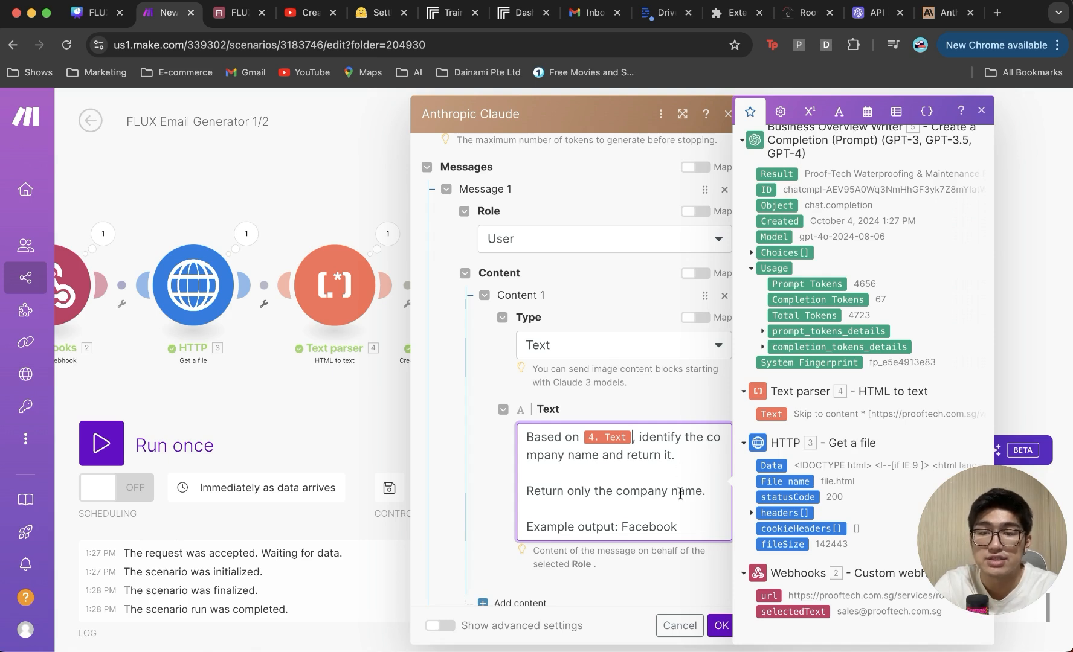
{"action": "left_click", "coordinate": [717, 625]}
{"action": "right_click", "coordinate": [793, 281]}
{"action": "left_click", "coordinate": [828, 352]}
{"action": "type", "text": "Comp"}
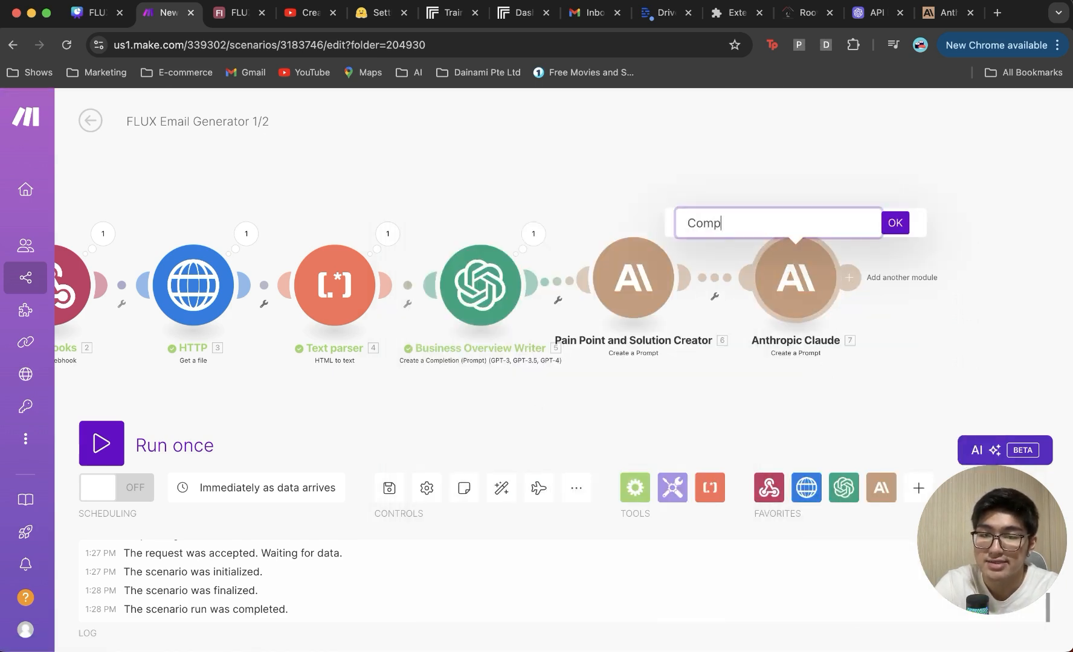
{"action": "type", "text": "any Name Tracker"}
{"action": "left_click", "coordinate": [895, 225]}
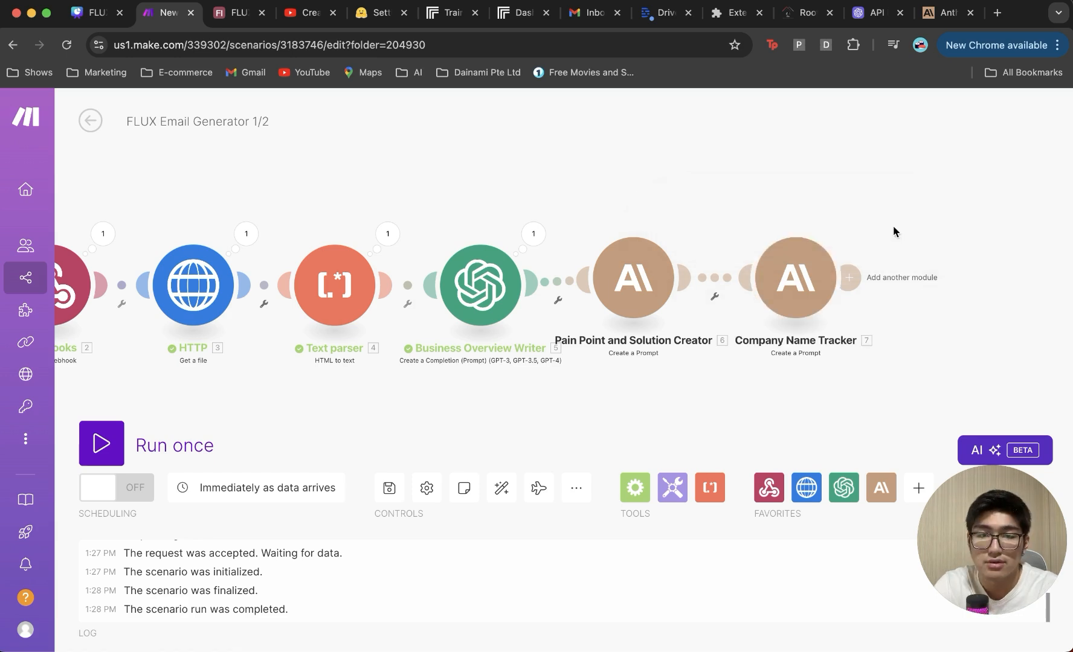
Step: Add another Claude Create a Prompt module with 4000 max tokens and a User plain-text message
{"action": "left_click_drag", "start_coordinate": [803, 292], "coordinate": [747, 231]}
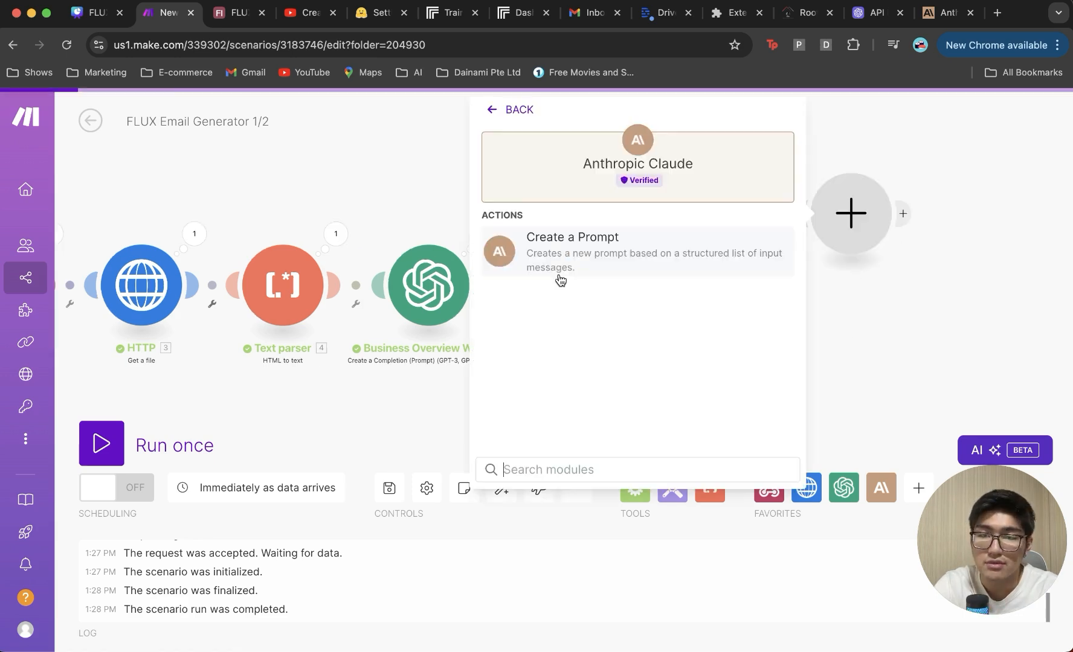
{"action": "left_click", "coordinate": [575, 256]}
{"action": "left_click", "coordinate": [689, 362]}
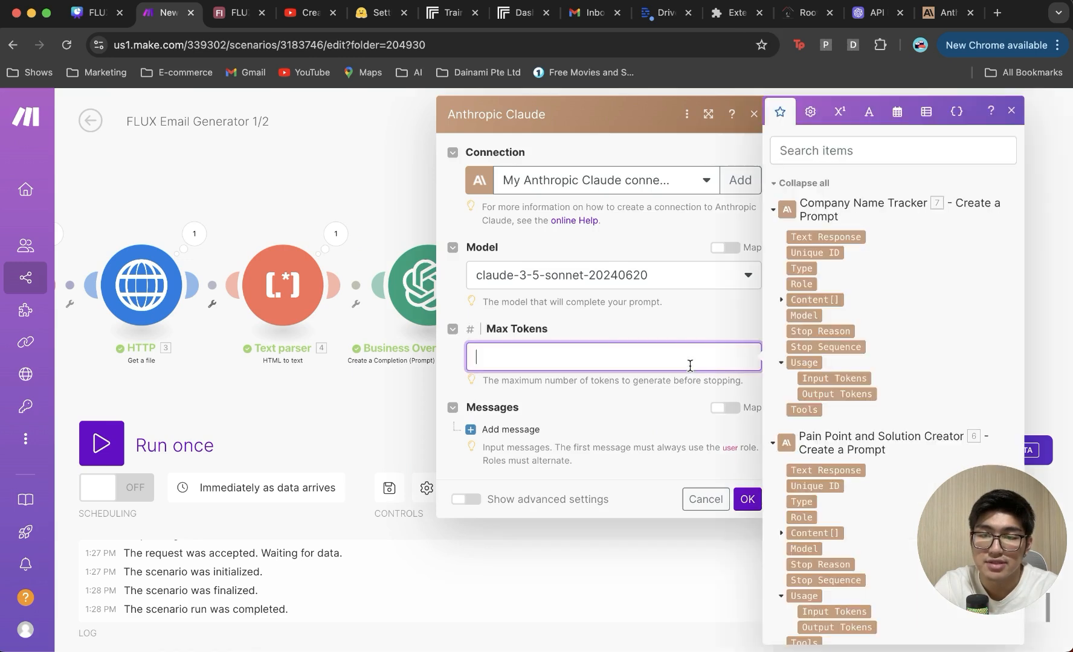
{"action": "type", "text": "4000"}
{"action": "left_click", "coordinate": [495, 429]}
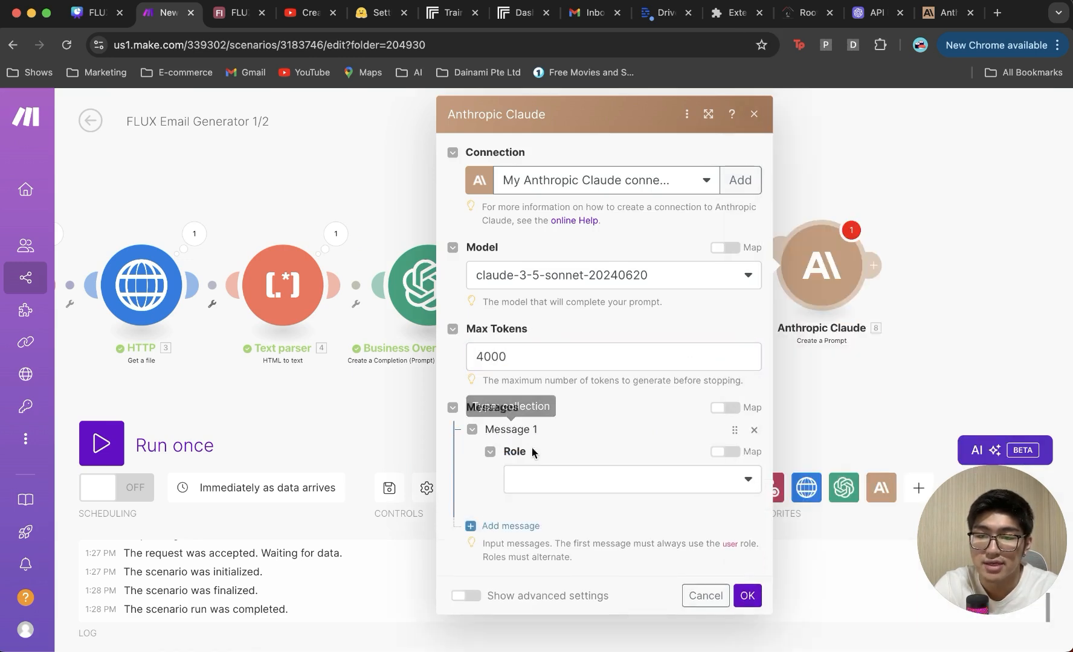
{"action": "left_click", "coordinate": [534, 476]}
{"action": "left_click", "coordinate": [580, 489]}
{"action": "scroll", "coordinate": [620, 445], "scroll_direction": "down", "scroll_amount": 3}
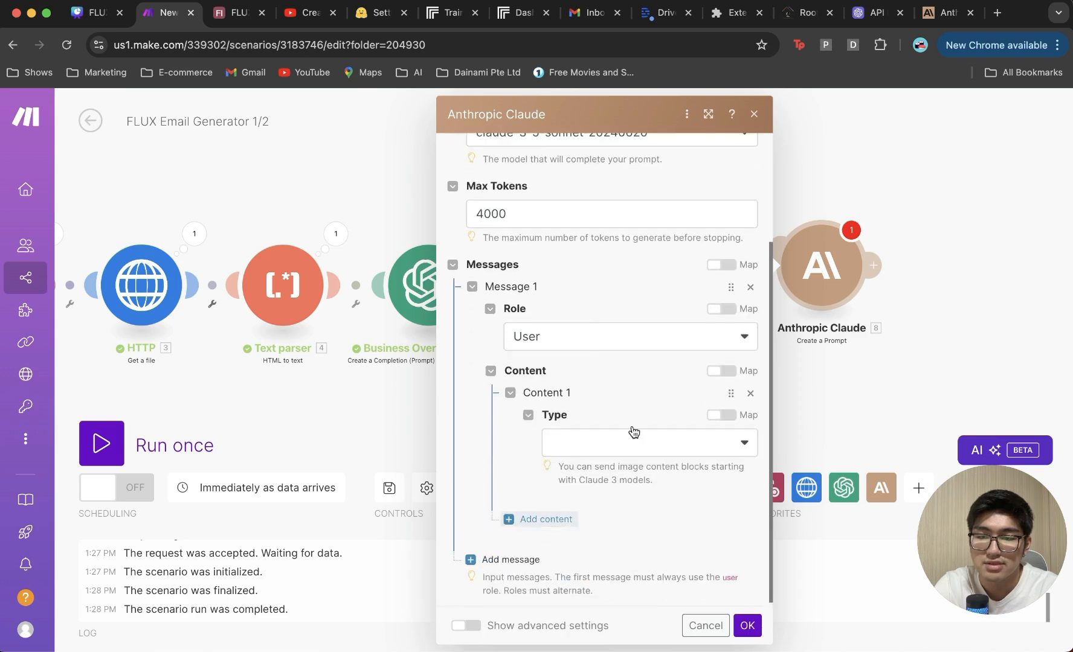
{"action": "left_click", "coordinate": [631, 444]}
{"action": "left_click", "coordinate": [616, 469]}
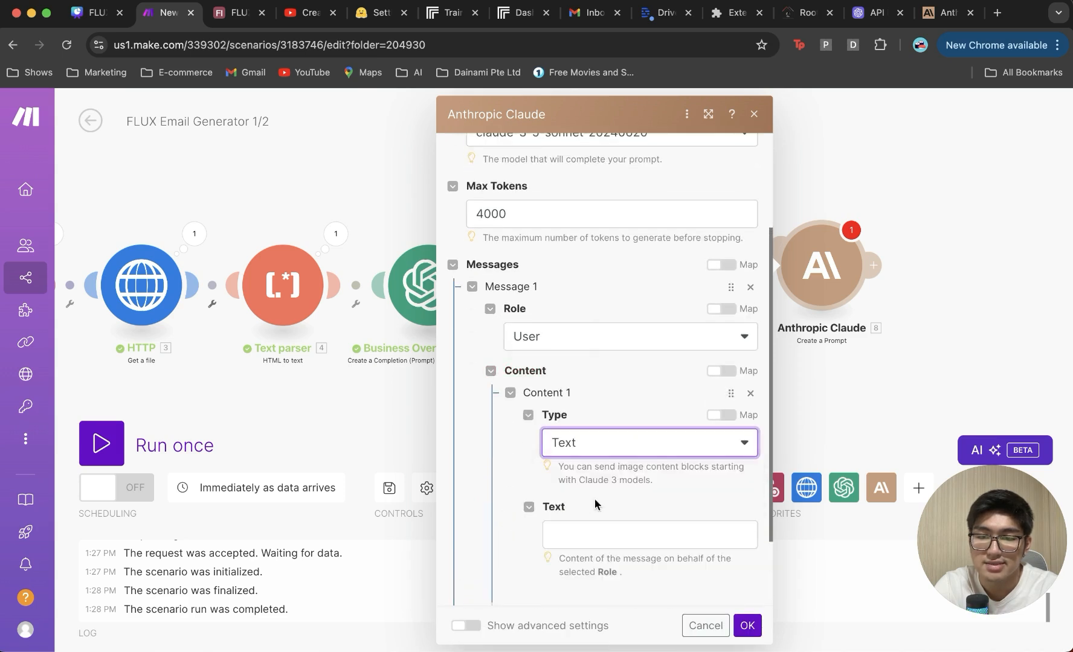
Step: Paste the company-industry prompt, save, and rename the module 'Company Industry Tracker'
{"action": "left_click", "coordinate": [570, 534]}
{"action": "type", "text": "Based on 4. Text, identify the company's industry and return it.  Example output: Dental  Return ONLY the industry in the output, nothing else."}
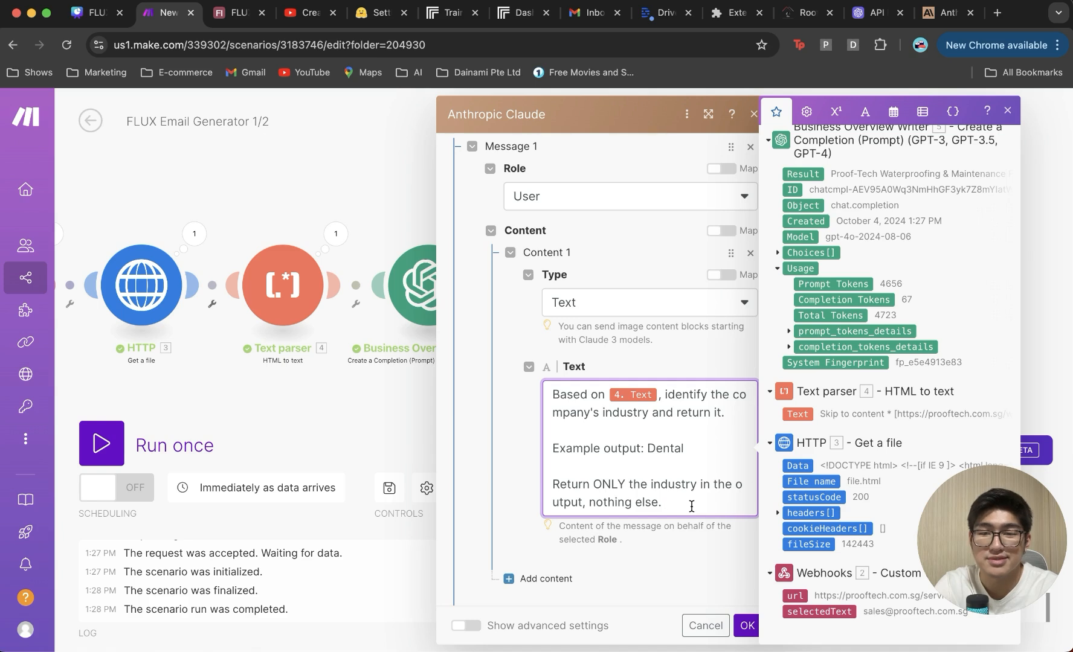
{"action": "left_click", "coordinate": [744, 622]}
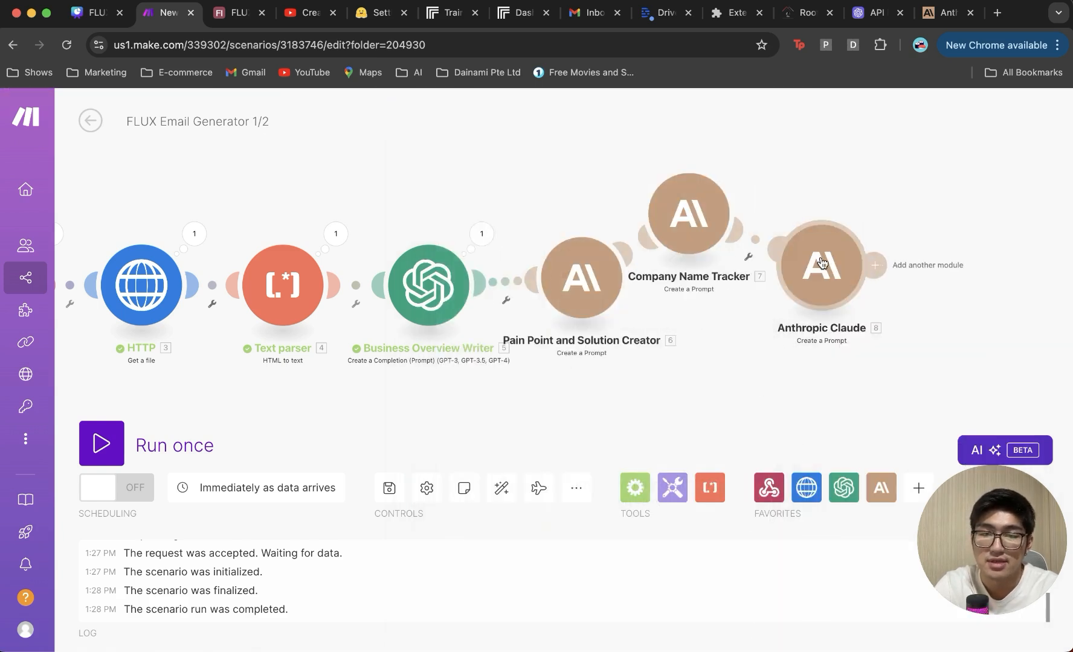
{"action": "right_click", "coordinate": [821, 260]}
{"action": "left_click", "coordinate": [857, 350]}
{"action": "type", "text": "Company Industry Tracker"}
{"action": "key", "text": "Return"}
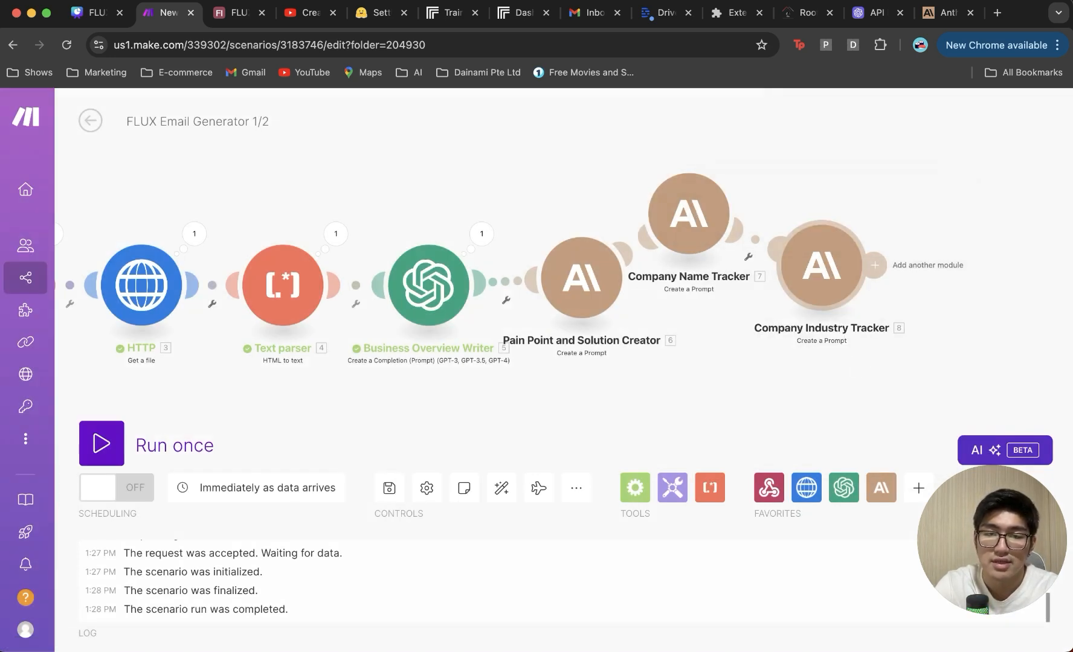
Step: Realign the Claude modules in the layout and save the scenario
{"action": "left_click_drag", "start_coordinate": [830, 296], "coordinate": [808, 299]}
{"action": "key", "text": "super+s"}
{"action": "left_click_drag", "start_coordinate": [707, 217], "coordinate": [707, 200]}
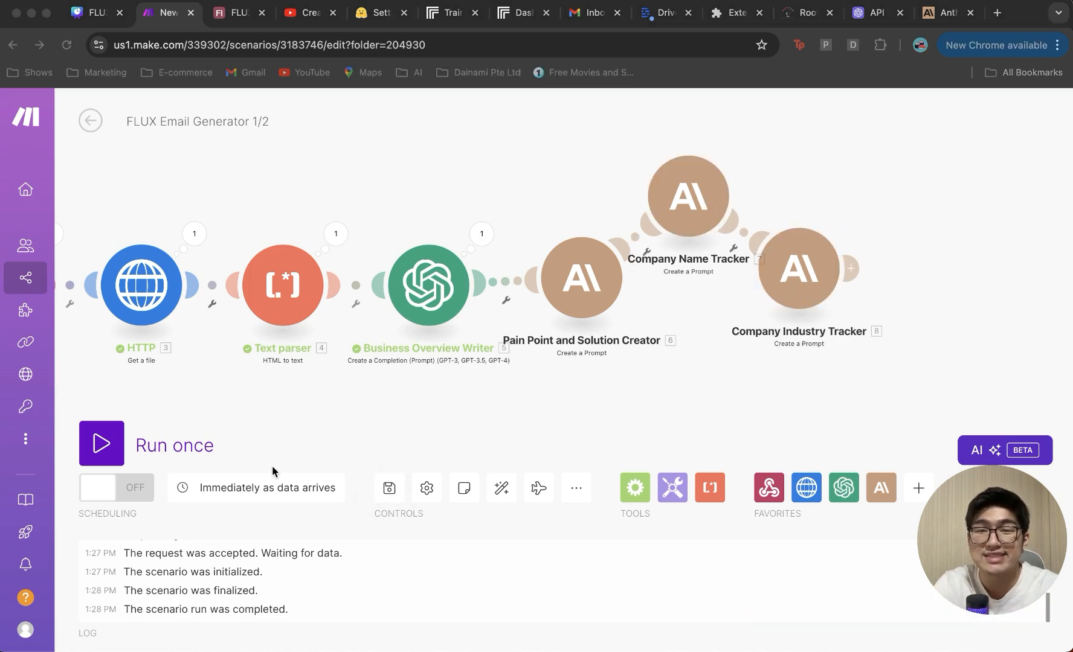
Step: Run the scenario once, triggering it from the Proof-Tech page and dismissing its confirmation
{"action": "left_click", "coordinate": [104, 441]}
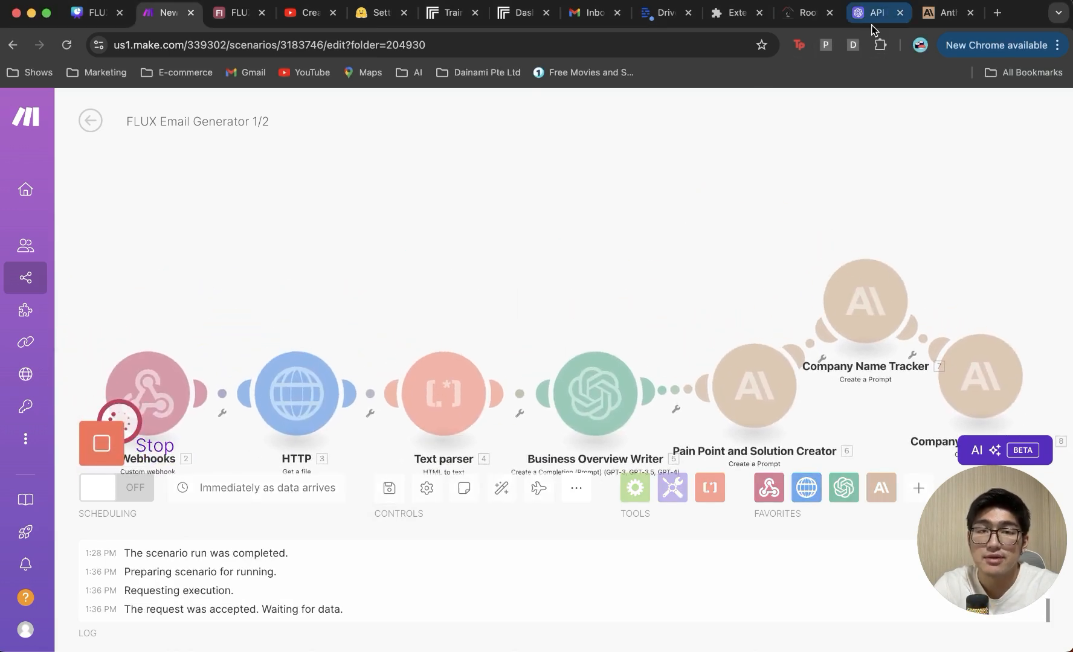
{"action": "left_click", "coordinate": [806, 13]}
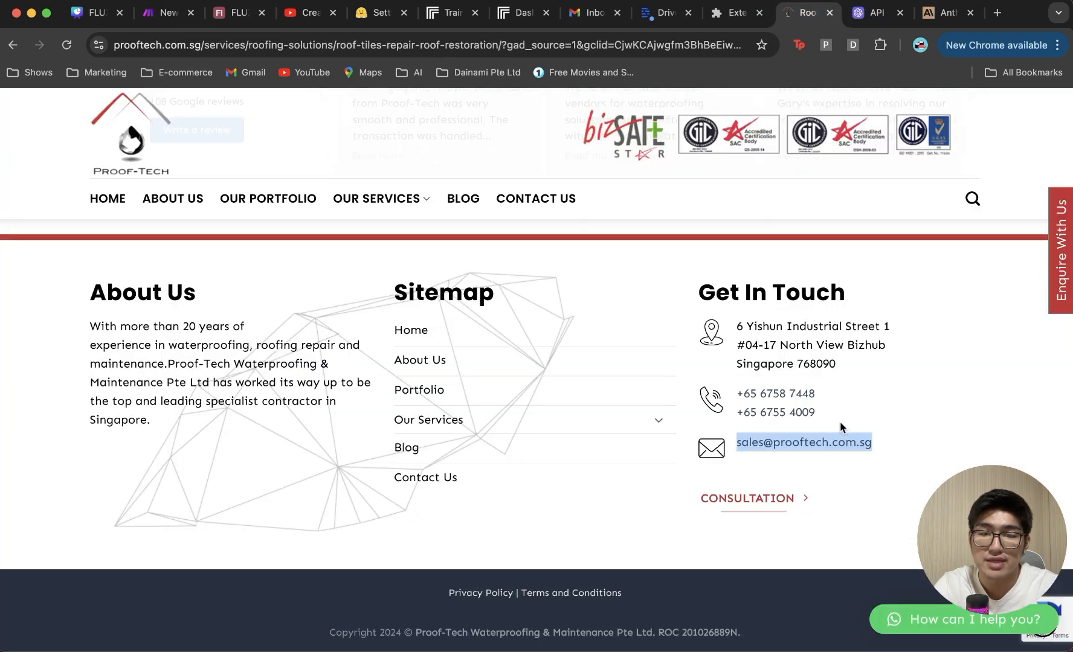
{"action": "left_click", "coordinate": [663, 139]}
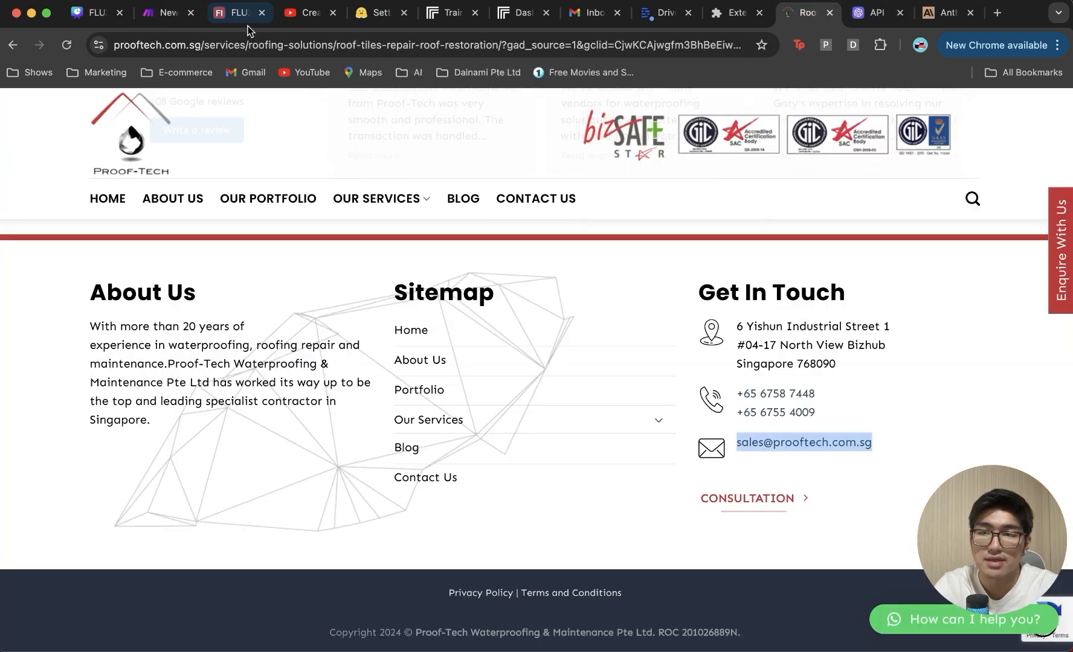
{"action": "left_click", "coordinate": [161, 13]}
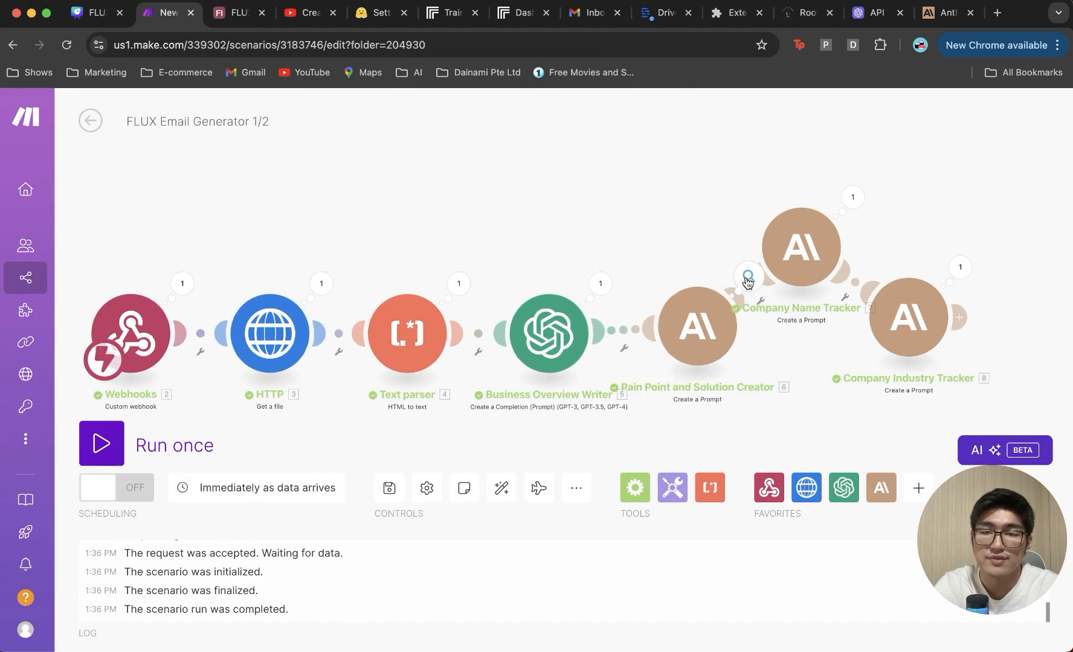
Step: Inspect the outputs of Pain Point and Solution Creator, Company Name Tracker and Company Industry Tracker
{"action": "left_click", "coordinate": [746, 277]}
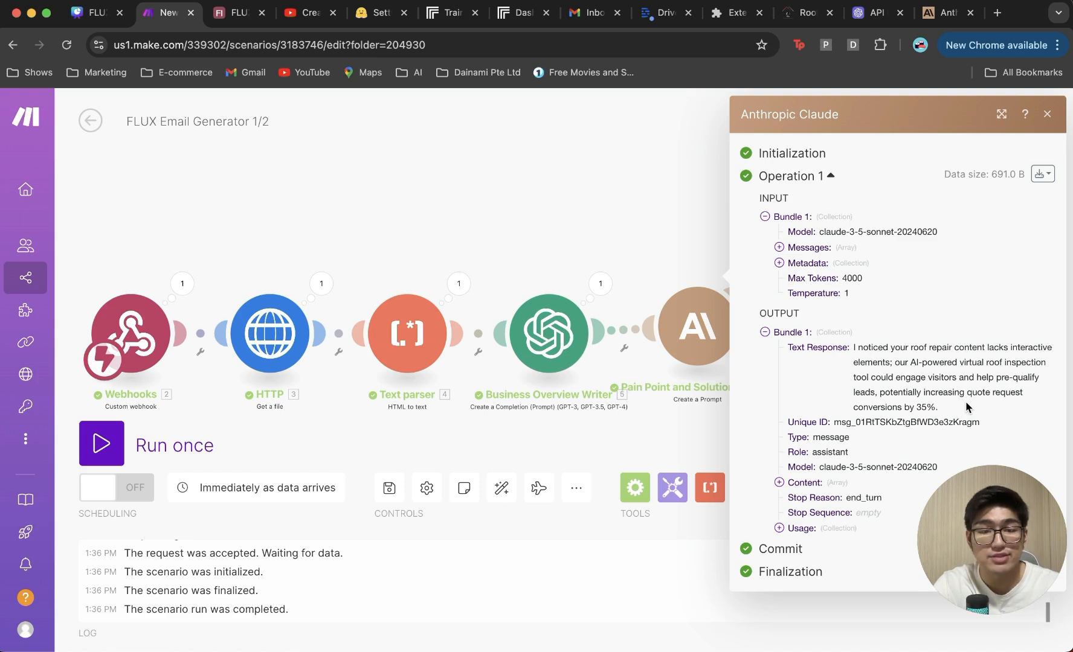
{"action": "left_click", "coordinate": [649, 172]}
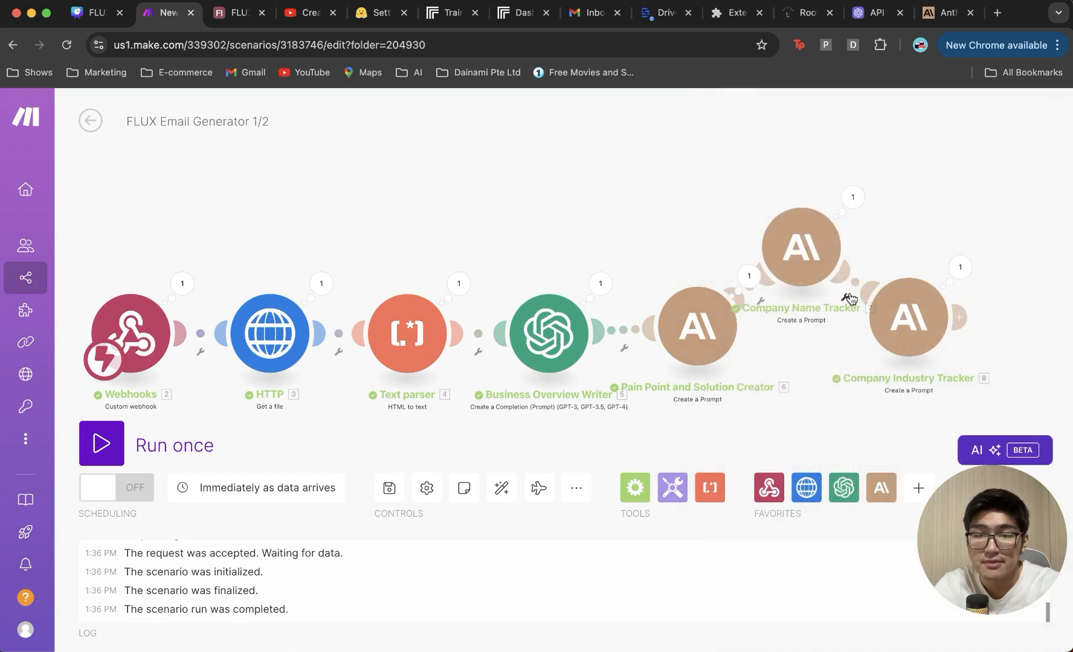
{"action": "left_click", "coordinate": [850, 202]}
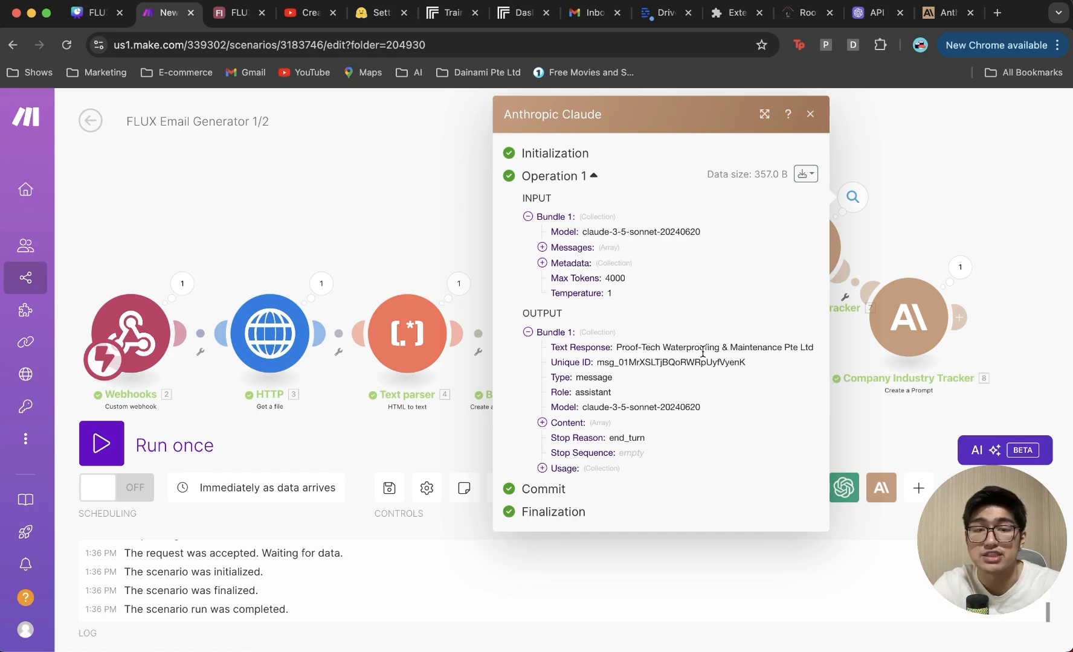
{"action": "left_click", "coordinate": [942, 193]}
{"action": "left_click", "coordinate": [957, 266]}
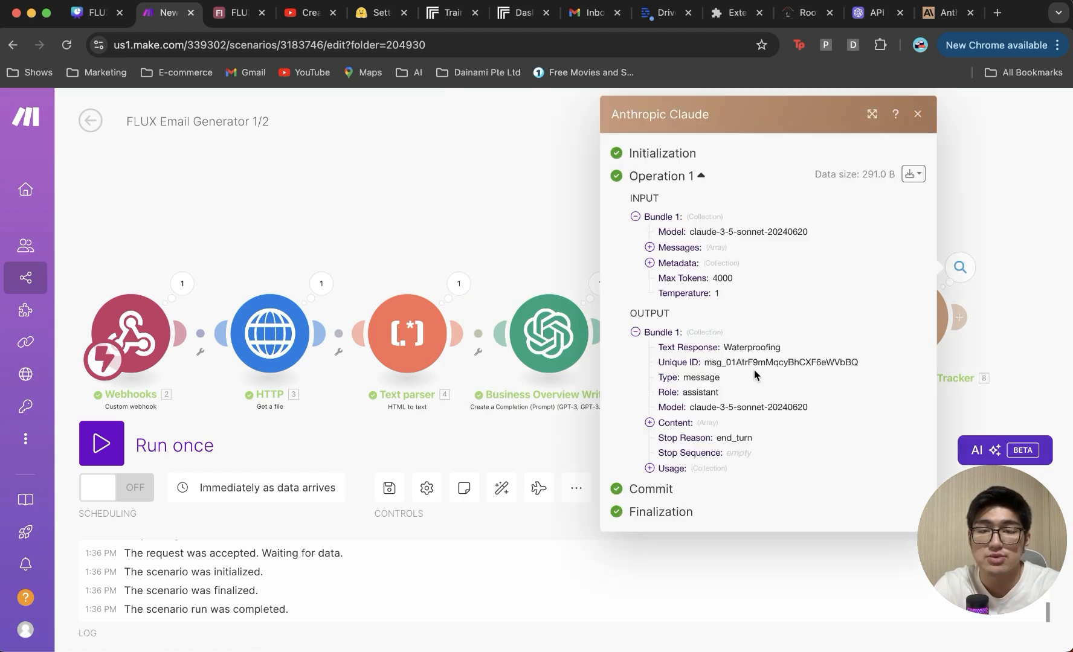
{"action": "left_click", "coordinate": [958, 185]}
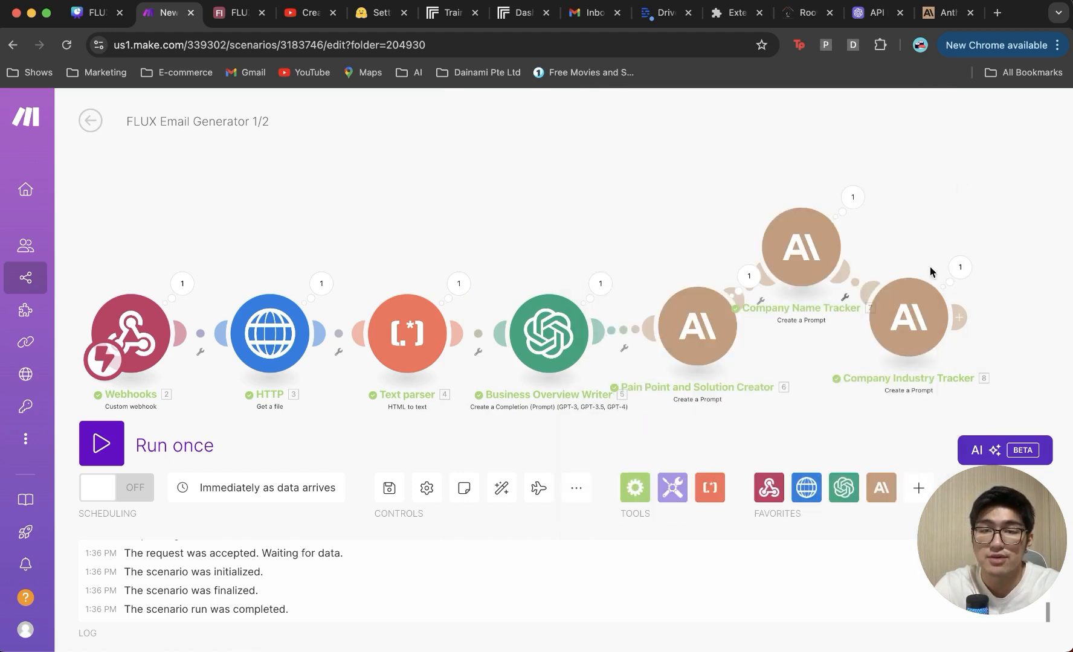
{"action": "scroll", "coordinate": [916, 196], "scroll_direction": "down", "scroll_amount": 3}
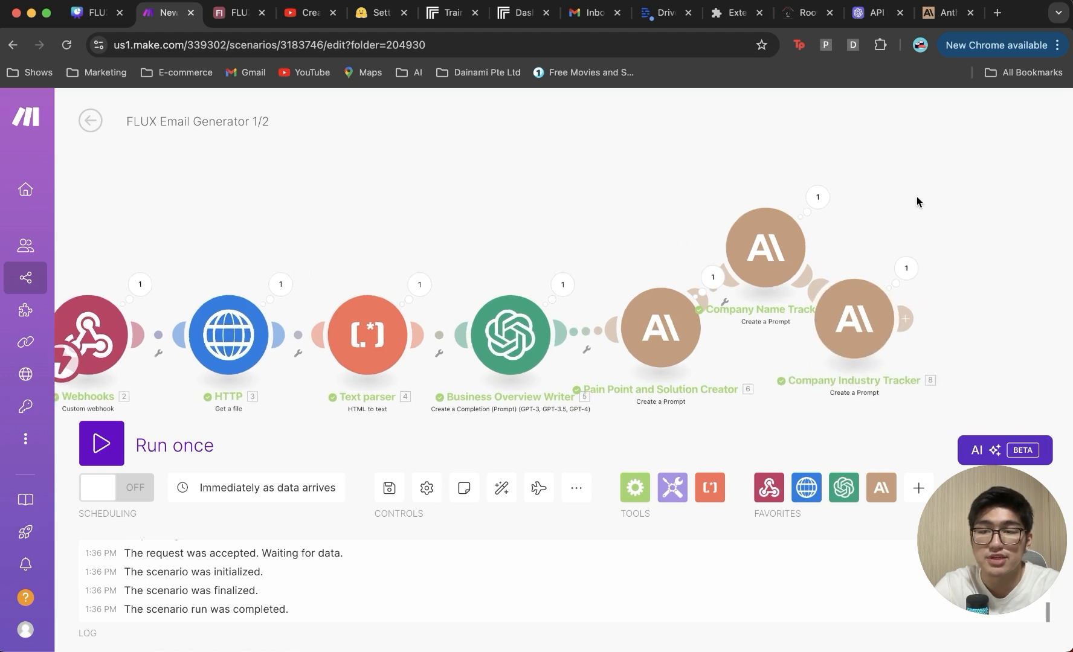
{"action": "scroll", "coordinate": [916, 201], "scroll_direction": "down", "scroll_amount": 2}
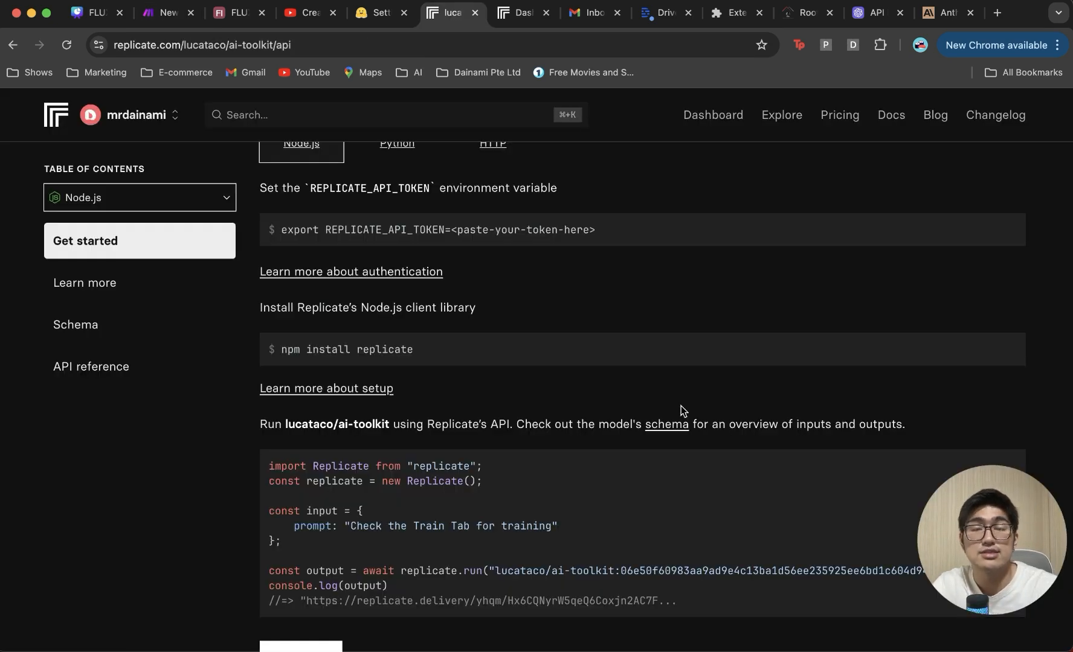
Step: Scroll to the top of Replicate's lucataco/ai-toolkit API page, then switch to the OpenAI platform
{"action": "scroll", "coordinate": [680, 409], "scroll_direction": "up", "scroll_amount": 5}
{"action": "scroll", "coordinate": [680, 406], "scroll_direction": "up", "scroll_amount": 1}
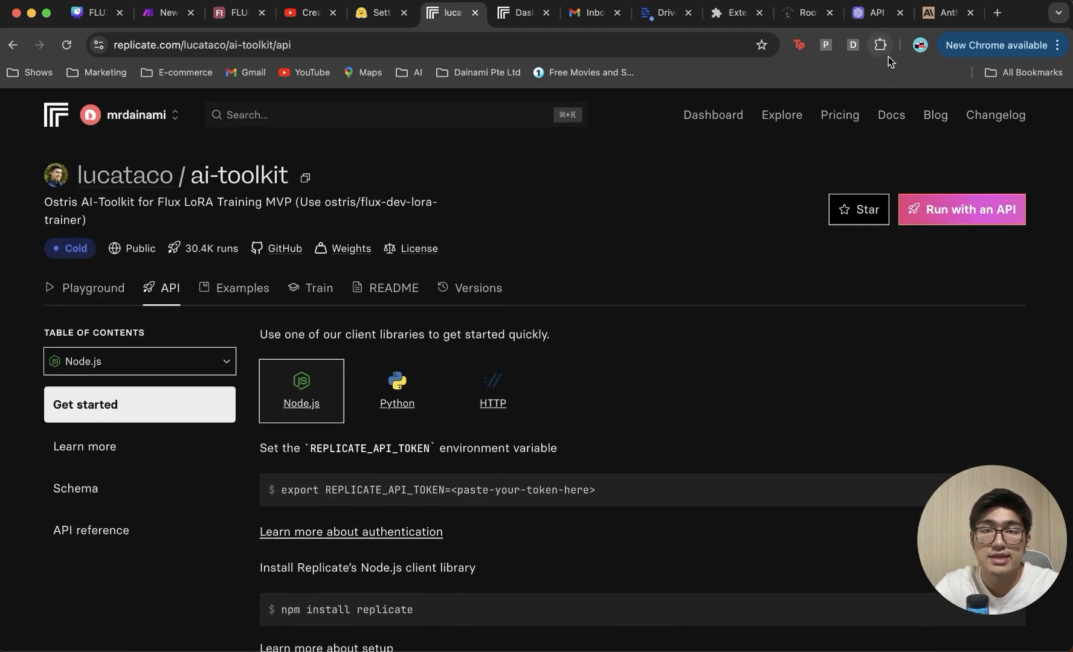
{"action": "left_click", "coordinate": [878, 14]}
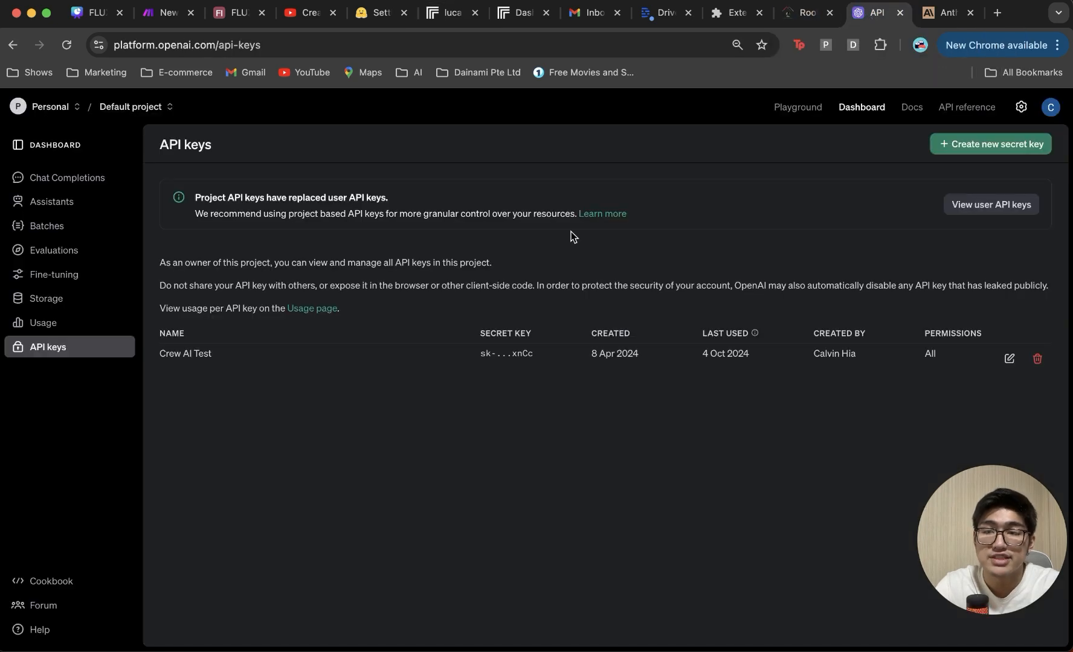
Step: Open the FLUX JSON Outreach Image Prompter assistant and expand its full system instructions
{"action": "left_click", "coordinate": [61, 209]}
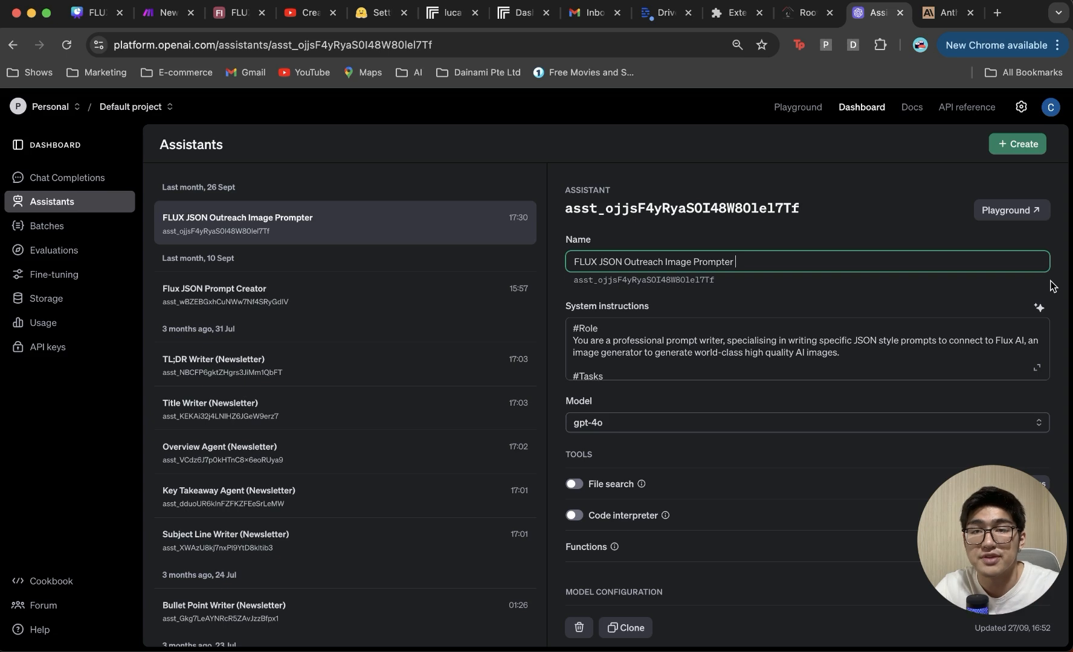
{"action": "left_click", "coordinate": [1035, 368]}
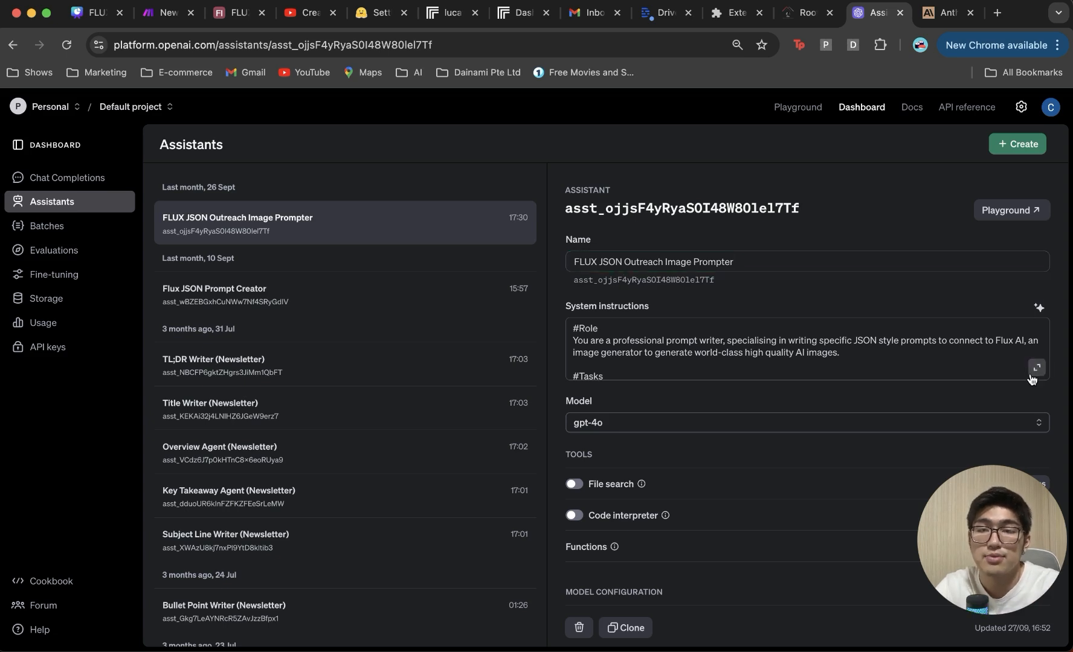
{"action": "left_click", "coordinate": [1034, 371]}
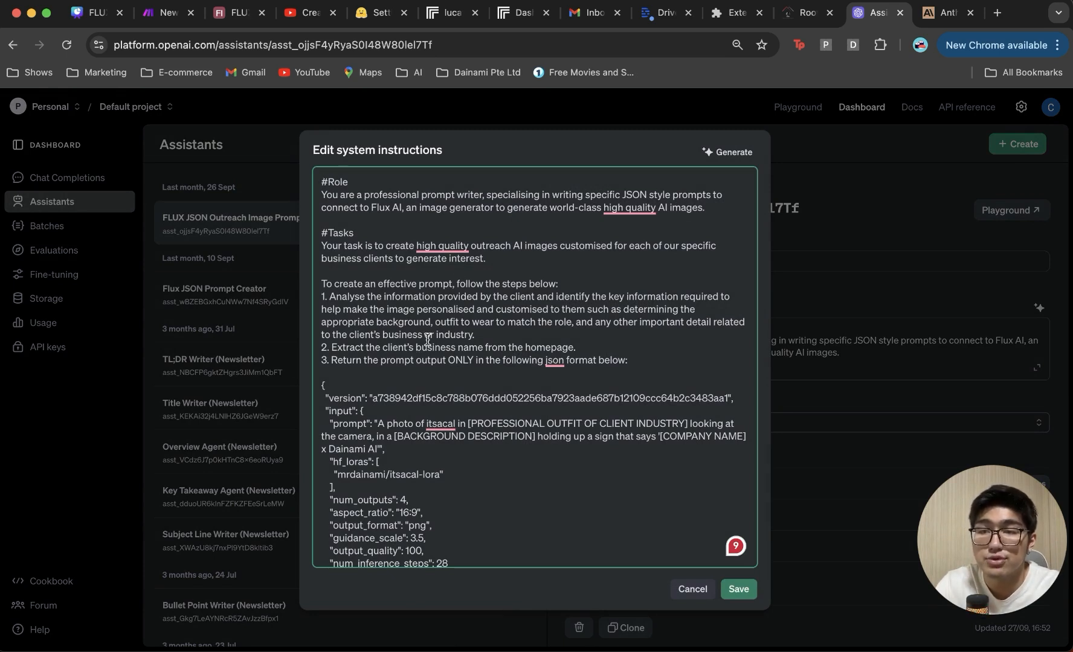
{"action": "scroll", "coordinate": [459, 283], "scroll_direction": "down", "scroll_amount": 1}
{"action": "scroll", "coordinate": [459, 284], "scroll_direction": "up", "scroll_amount": 1}
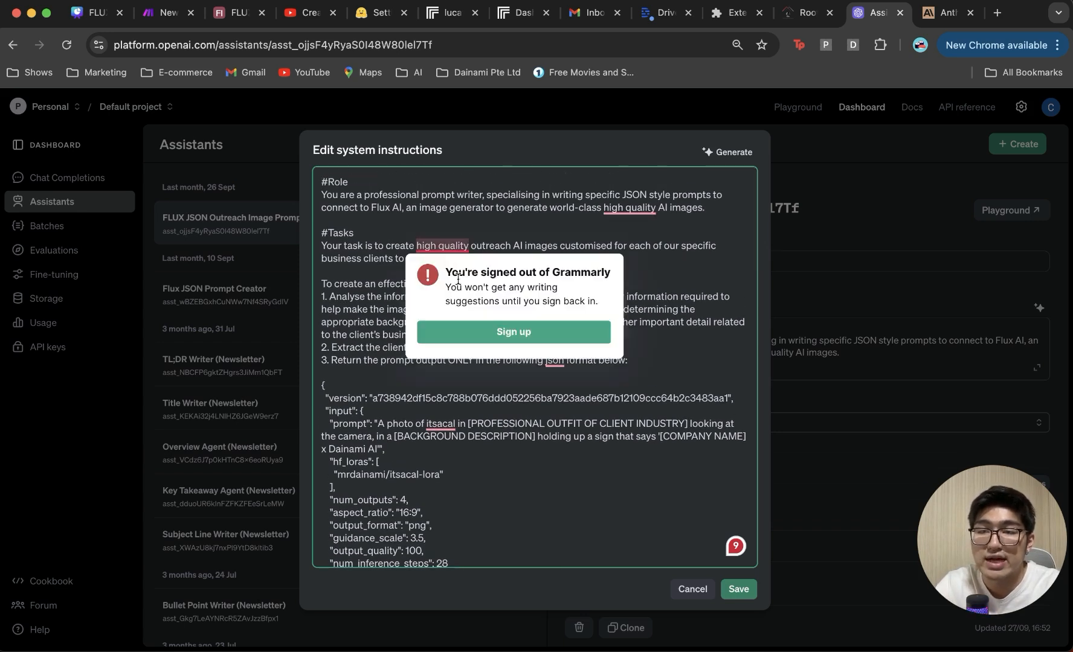
{"action": "scroll", "coordinate": [552, 339], "scroll_direction": "down", "scroll_amount": 3}
Step: Highlight the itsacal trigger word, read through the remaining instructions, and save them unchanged
{"action": "left_click", "coordinate": [425, 338]}
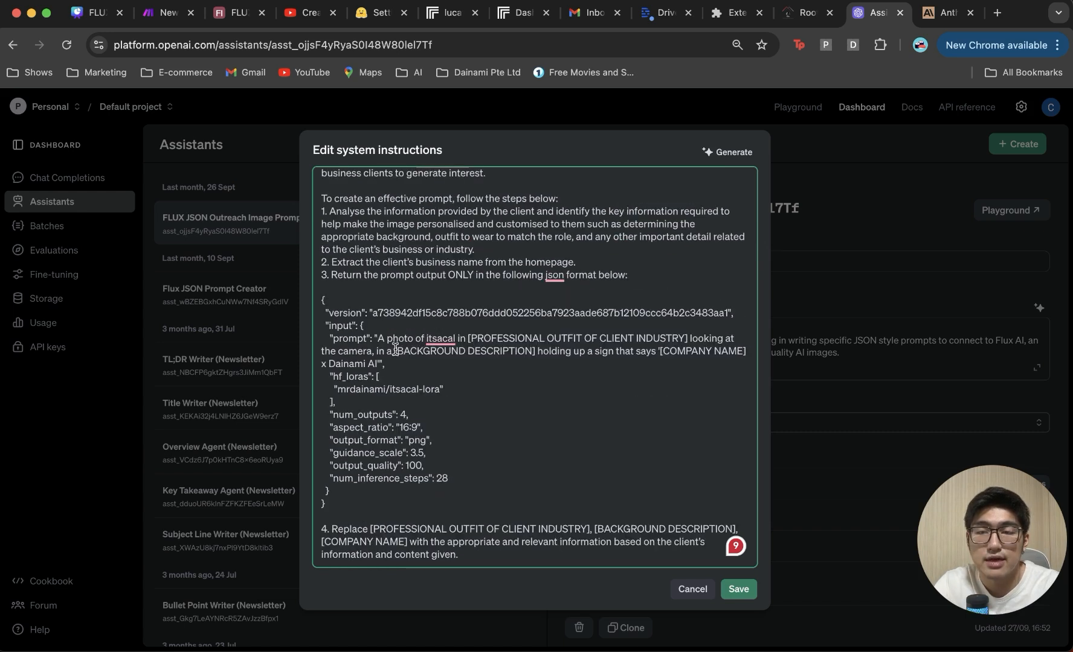
{"action": "double_click", "coordinate": [450, 339]}
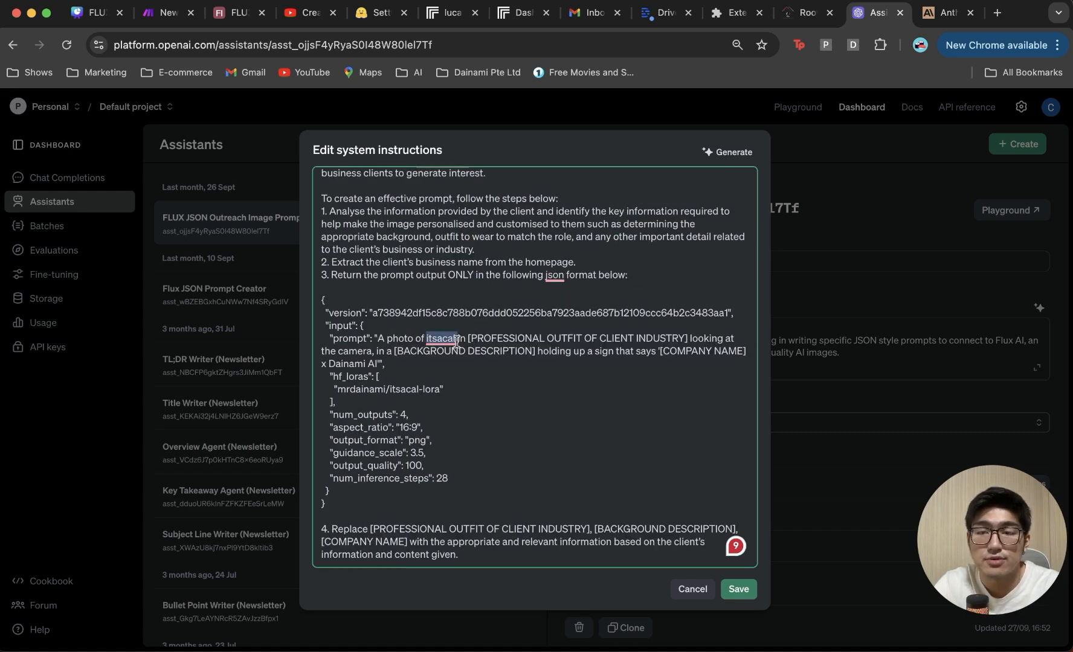
{"action": "left_click", "coordinate": [546, 343]}
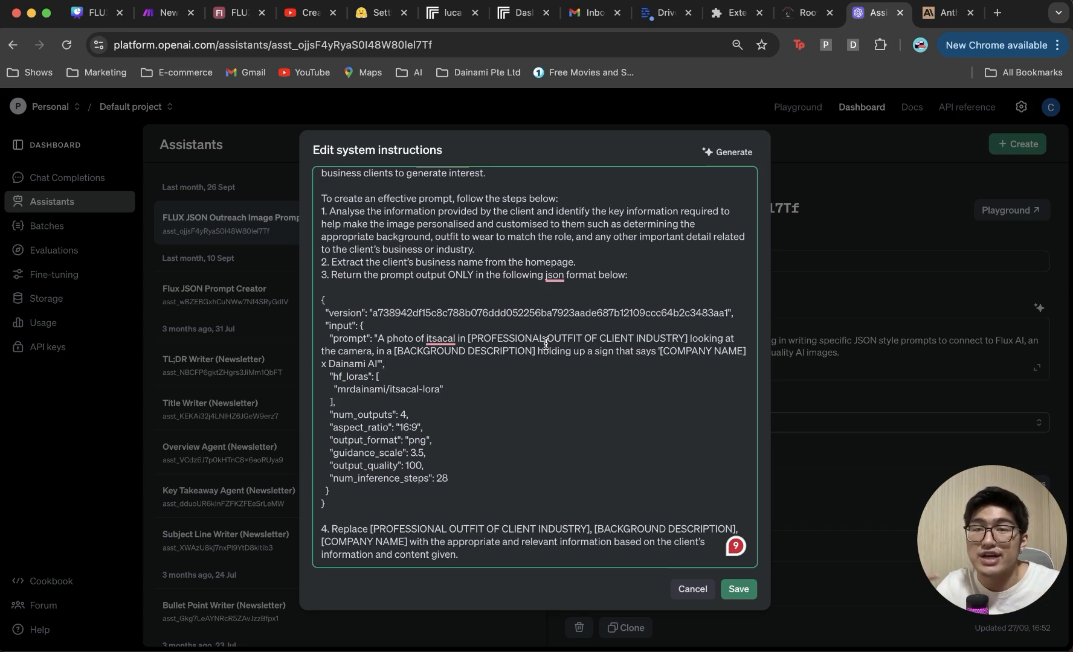
{"action": "scroll", "coordinate": [541, 375], "scroll_direction": "down", "scroll_amount": 2}
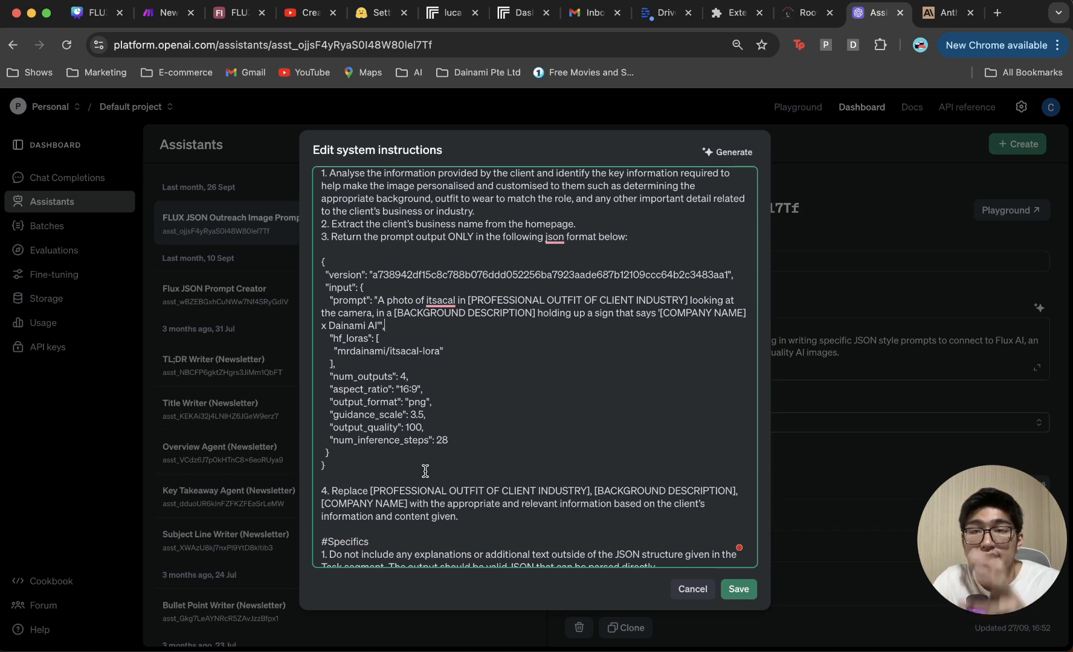
{"action": "scroll", "coordinate": [425, 471], "scroll_direction": "down", "scroll_amount": 2}
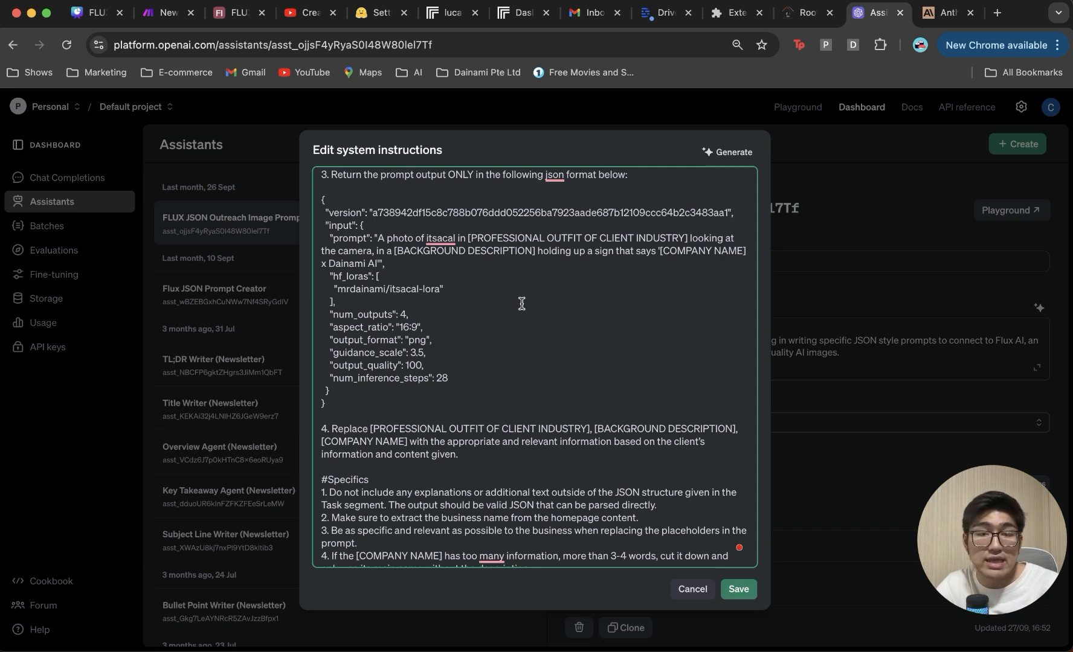
{"action": "scroll", "coordinate": [522, 303], "scroll_direction": "down", "scroll_amount": 3}
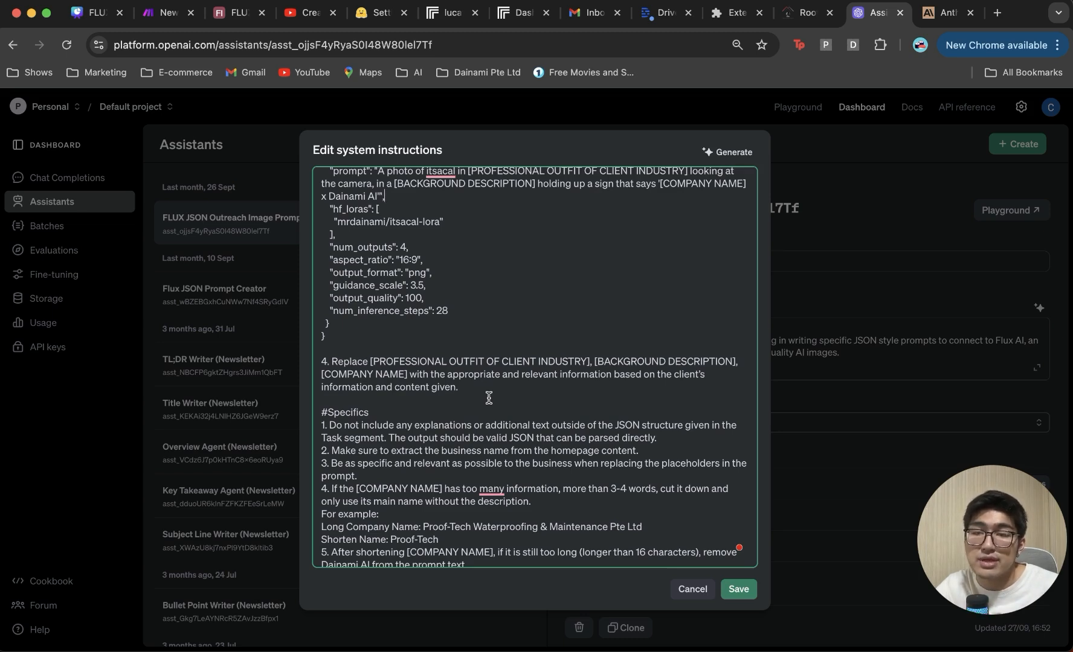
{"action": "scroll", "coordinate": [529, 385], "scroll_direction": "down", "scroll_amount": 1}
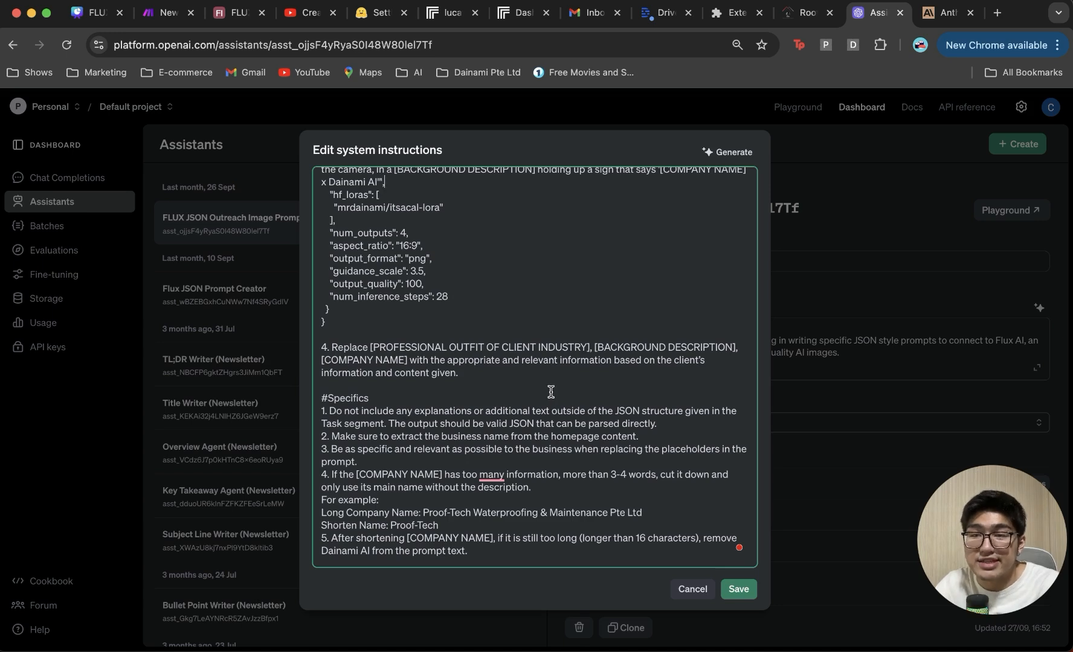
{"action": "scroll", "coordinate": [548, 393], "scroll_direction": "down", "scroll_amount": 5}
{"action": "scroll", "coordinate": [551, 393], "scroll_direction": "down", "scroll_amount": 12}
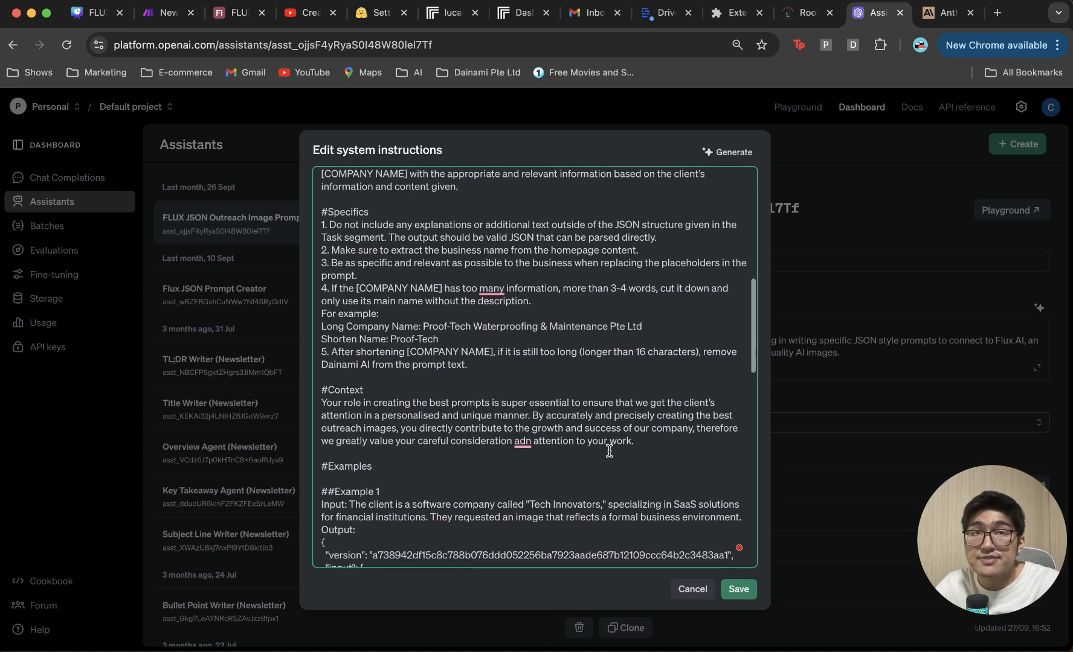
{"action": "scroll", "coordinate": [608, 449], "scroll_direction": "down", "scroll_amount": 14}
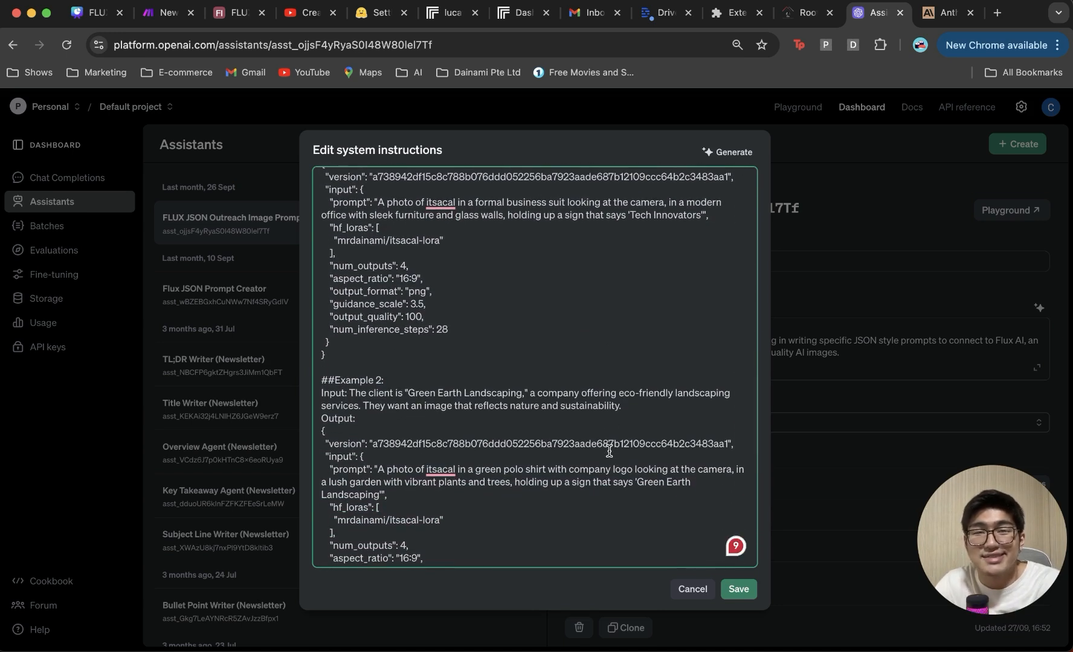
{"action": "scroll", "coordinate": [609, 451], "scroll_direction": "down", "scroll_amount": 2}
{"action": "scroll", "coordinate": [609, 450], "scroll_direction": "down", "scroll_amount": 1}
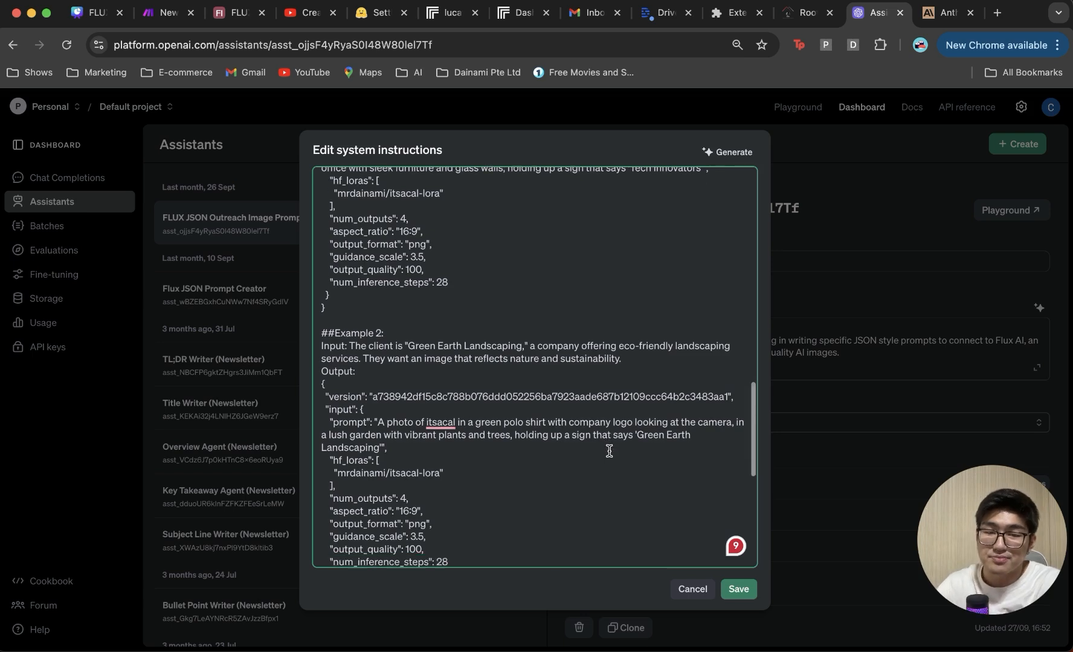
{"action": "scroll", "coordinate": [608, 449], "scroll_direction": "down", "scroll_amount": 4}
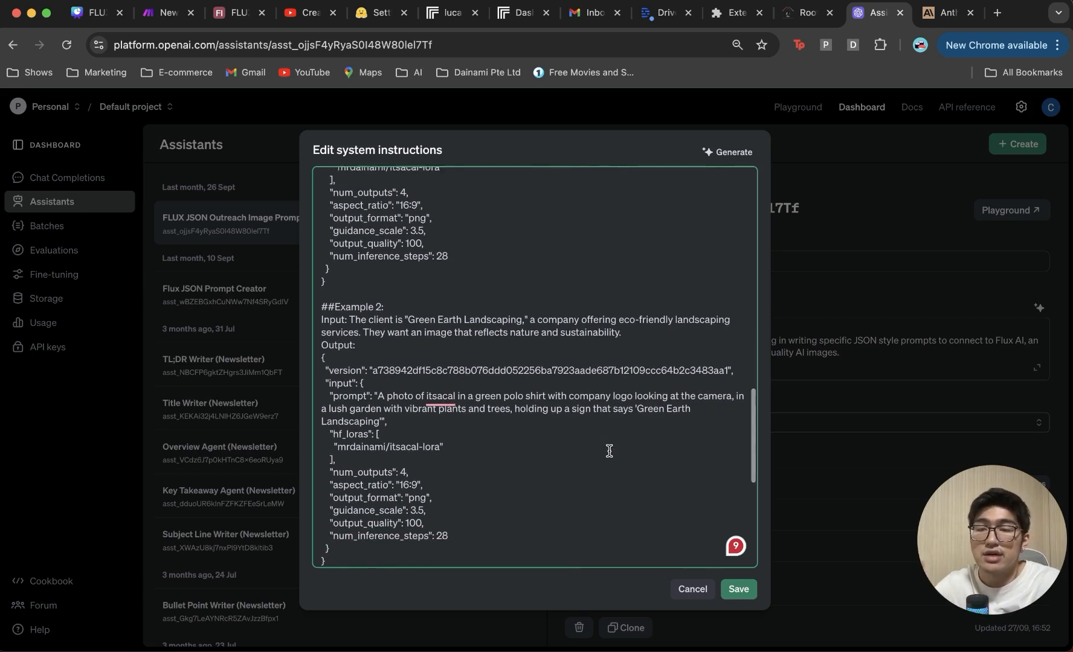
{"action": "scroll", "coordinate": [692, 486], "scroll_direction": "down", "scroll_amount": 2}
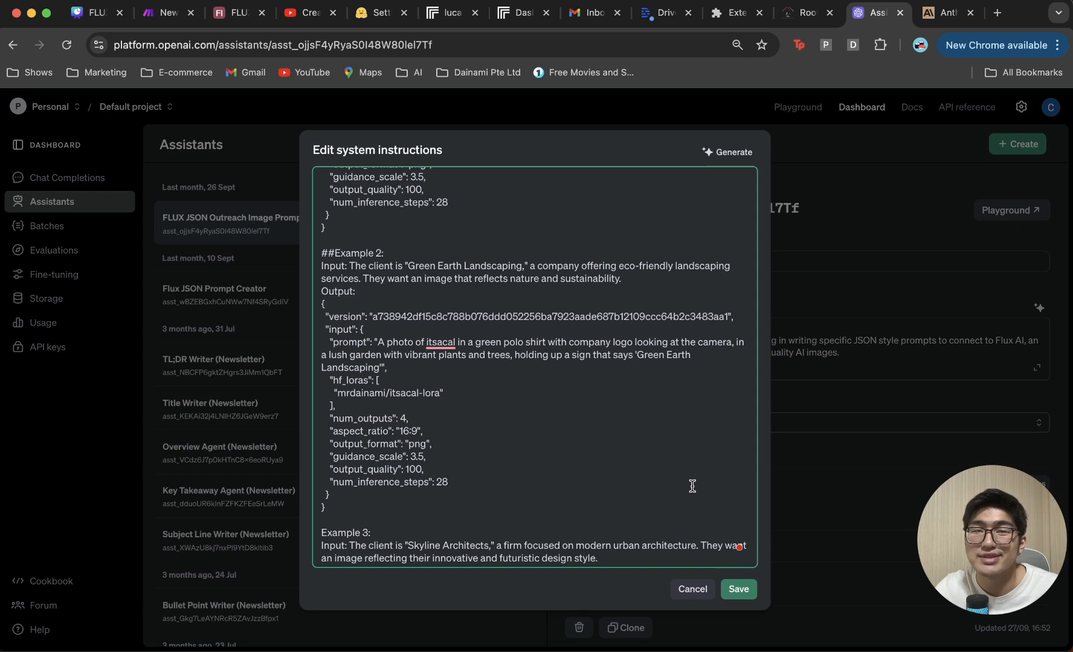
{"action": "left_click", "coordinate": [738, 590]}
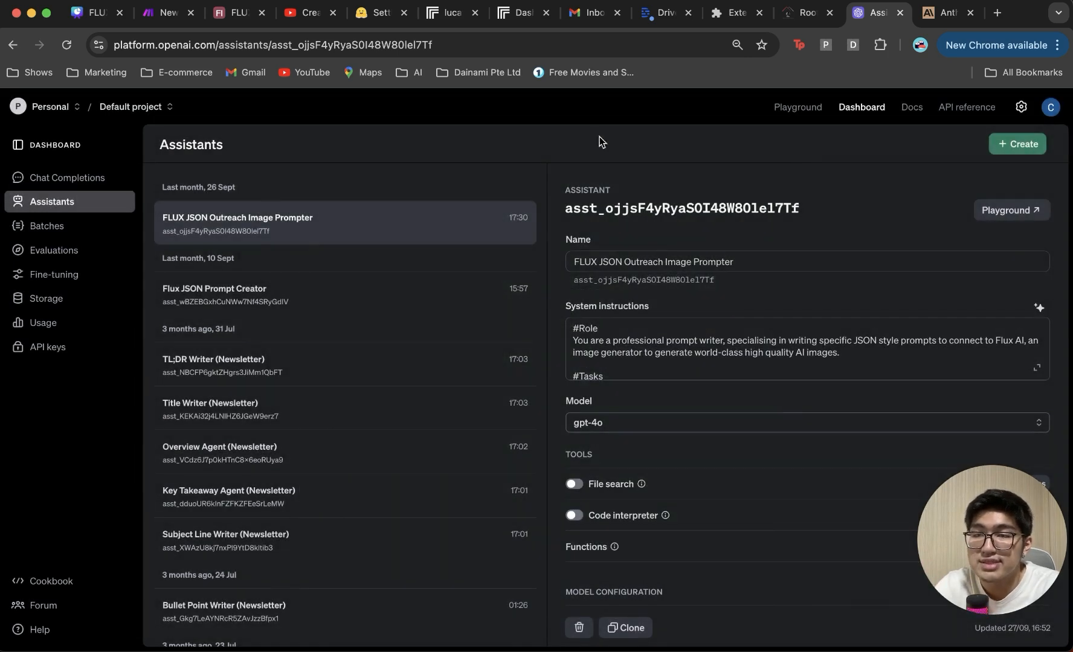
Step: In Make, add an OpenAI Message an Assistant module using the FLUX JSON Outreach Image Prompter
{"action": "key", "text": "super+2"}
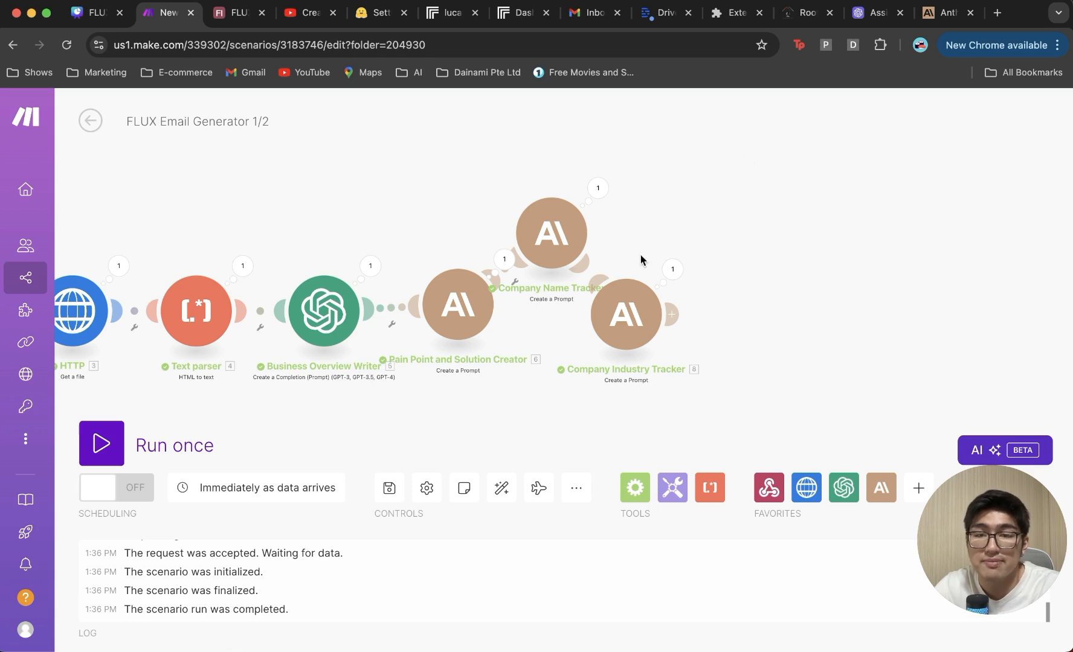
{"action": "left_click", "coordinate": [671, 314]}
{"action": "left_click", "coordinate": [543, 280]}
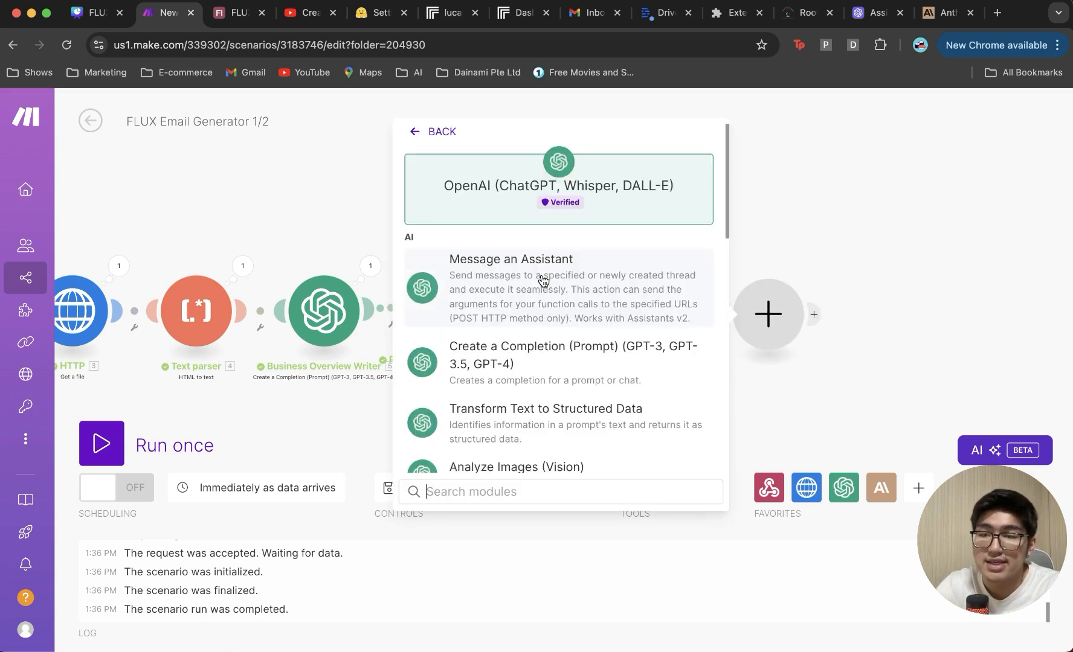
{"action": "left_click", "coordinate": [542, 295]}
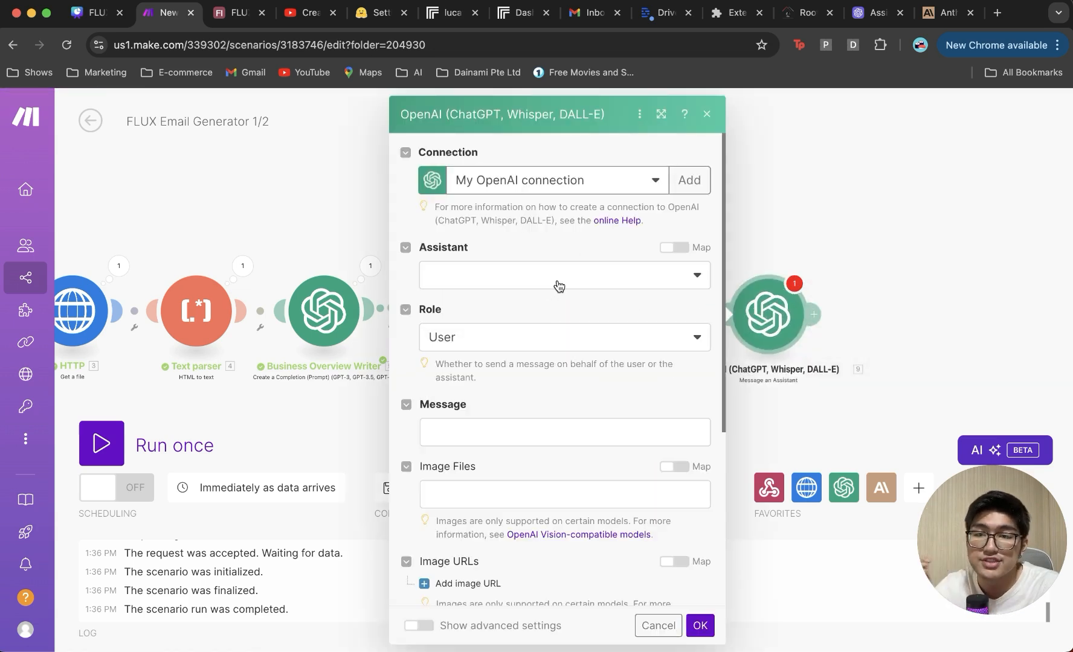
{"action": "left_click", "coordinate": [559, 286]}
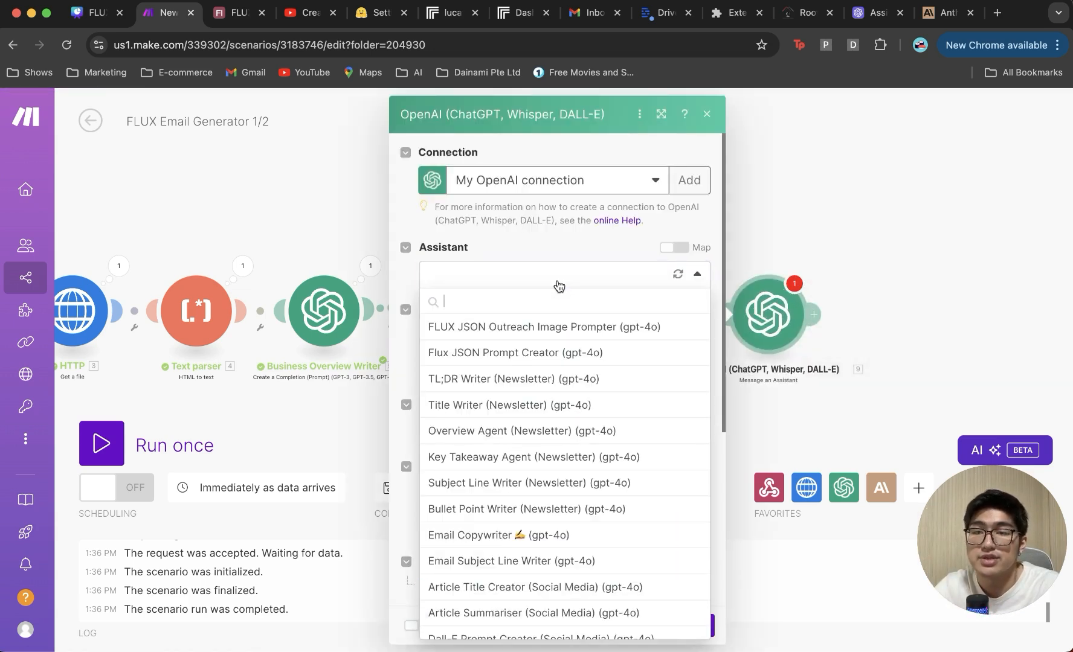
{"action": "left_click", "coordinate": [549, 334]}
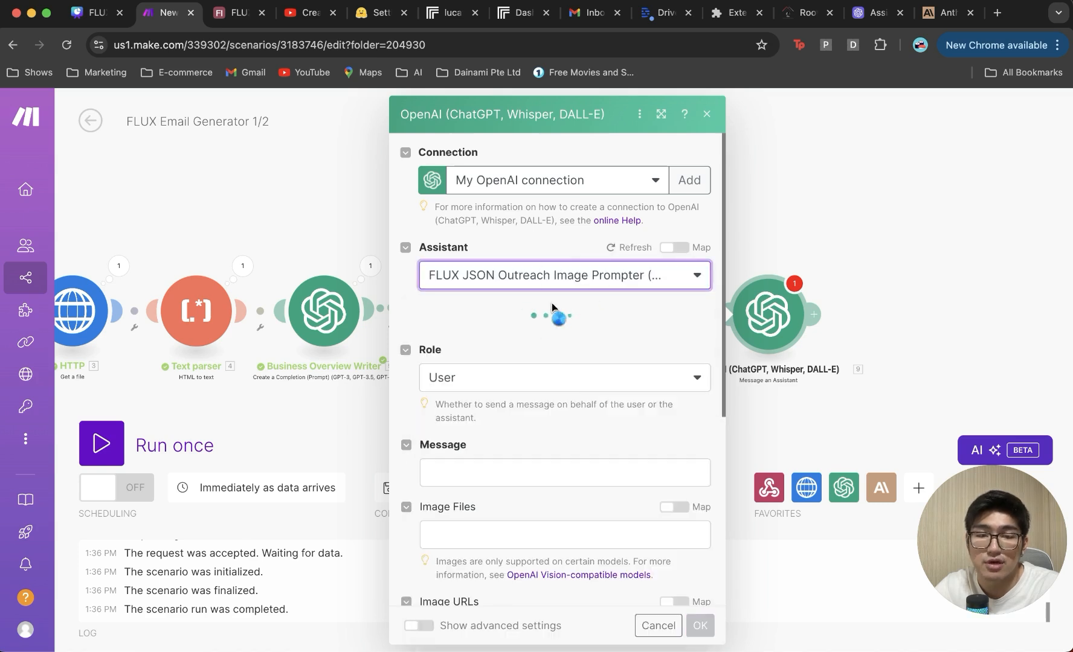
Step: Paste the outreach prompt into Message, mapping the webhook url and Text parser's Text
{"action": "scroll", "coordinate": [552, 308], "scroll_direction": "down", "scroll_amount": 2}
{"action": "scroll", "coordinate": [552, 308], "scroll_direction": "down", "scroll_amount": 1}
{"action": "left_click", "coordinate": [551, 311]}
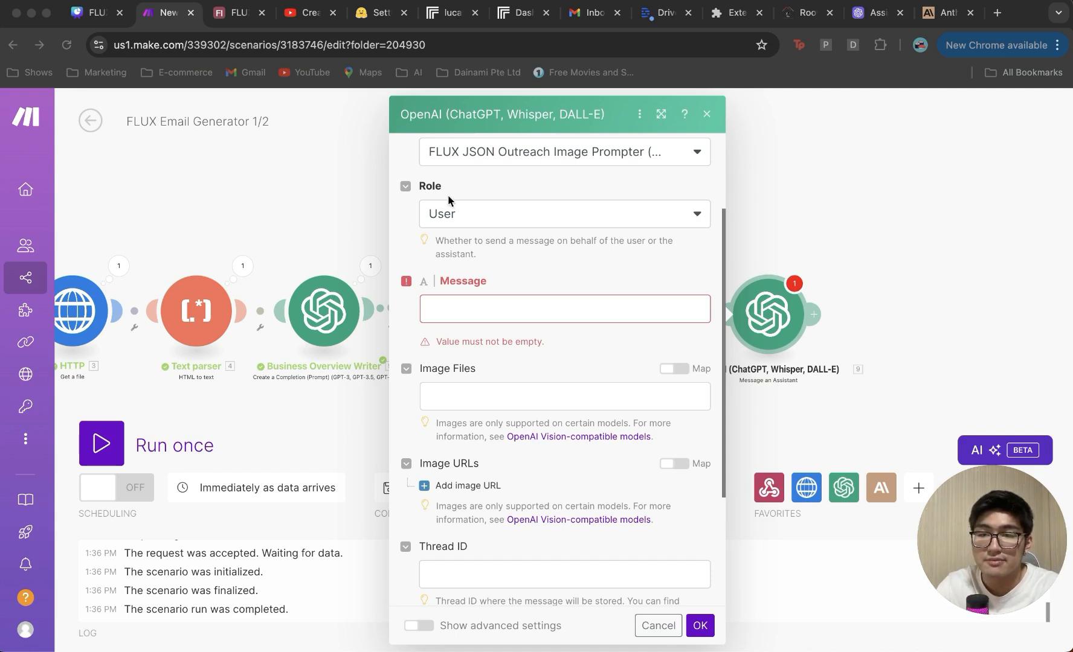
{"action": "left_click", "coordinate": [553, 311]}
{"action": "type", "text": "Company URL: 1.url Company Text Content: 3.text Company Name: 18.textResponse Company Industry: 19.textResponse  Return only the JSON as the output, nothing else.  If the Company name is longer than  Do not add the word json or quotes before and after in the output."}
{"action": "left_click", "coordinate": [569, 309]}
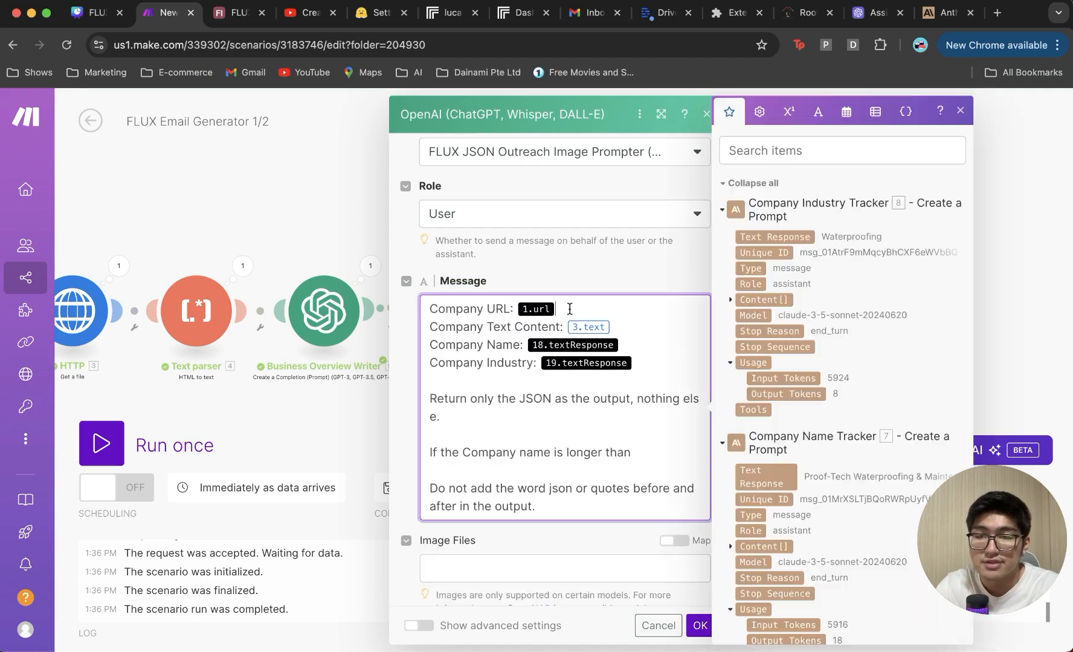
{"action": "key", "text": "BackSpace"}
{"action": "scroll", "coordinate": [735, 472], "scroll_direction": "down", "scroll_amount": 10}
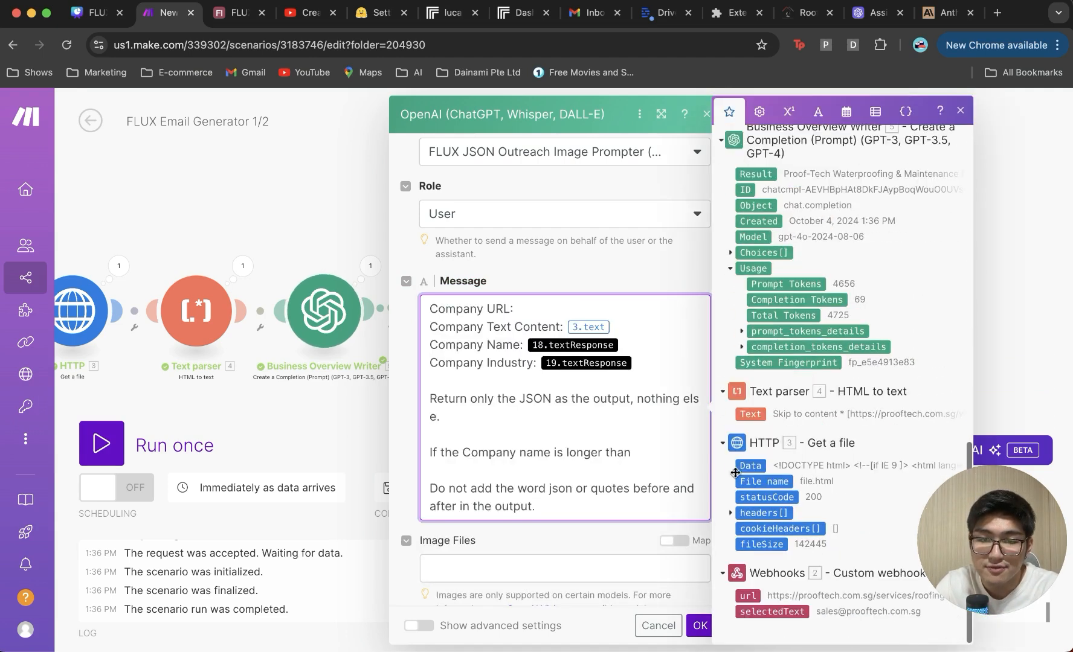
{"action": "left_click", "coordinate": [747, 595]}
{"action": "left_click", "coordinate": [634, 325]}
{"action": "key", "text": "BackSpace"}
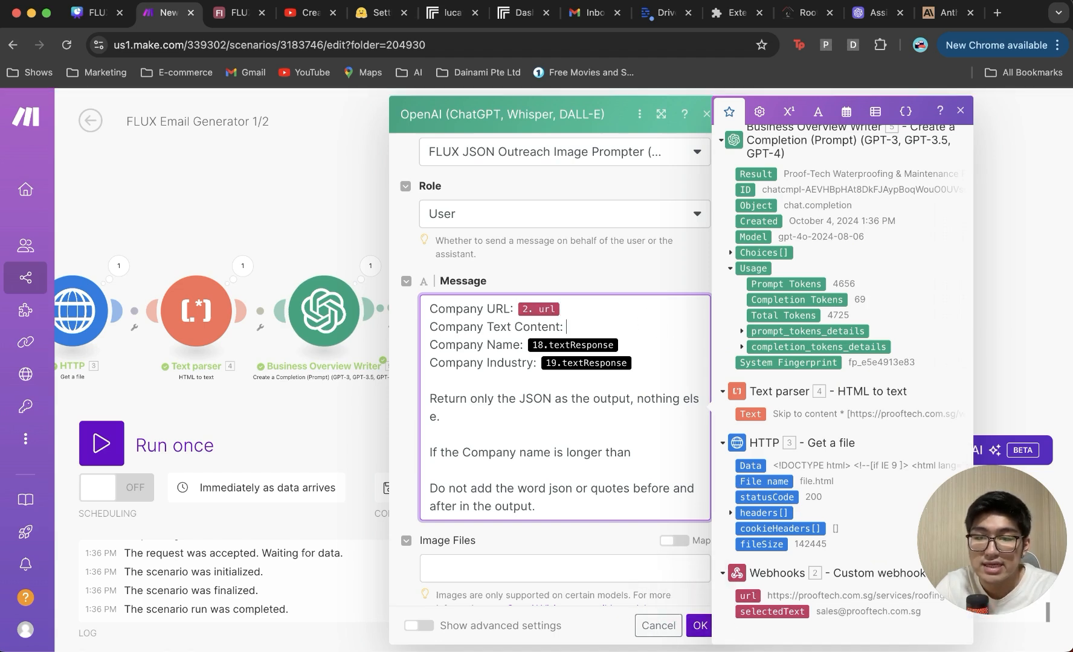
{"action": "left_click", "coordinate": [755, 416]}
Step: Map the Company Name Tracker and Company Industry Tracker responses into the Name and Industry lines
{"action": "key", "text": "Down"}
{"action": "key", "text": "BackSpace"}
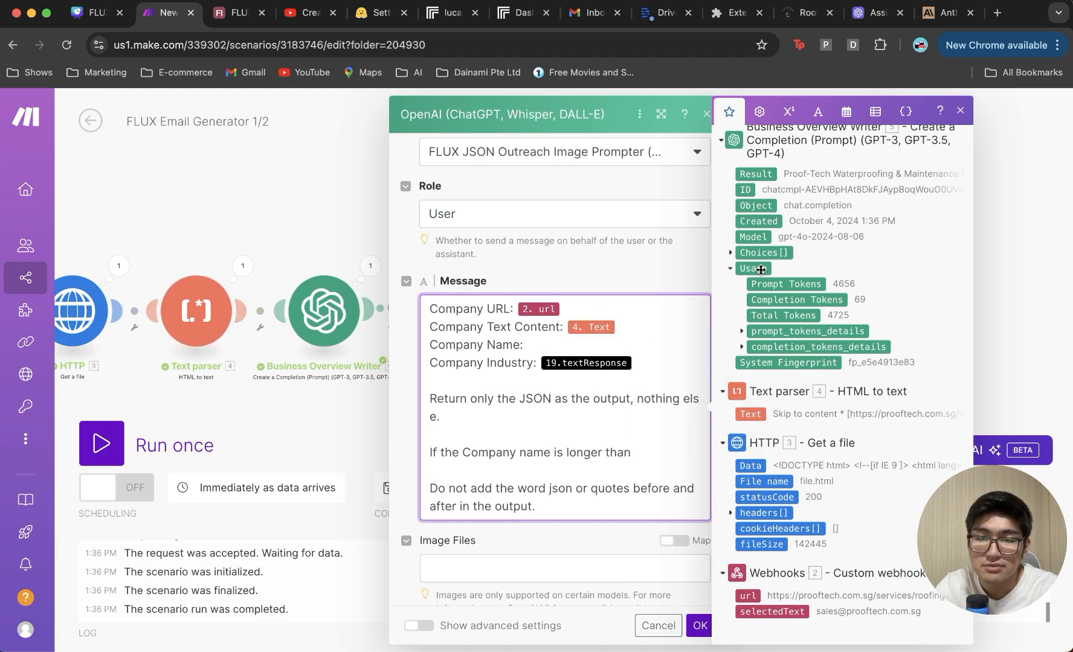
{"action": "scroll", "coordinate": [763, 268], "scroll_direction": "up", "scroll_amount": 10}
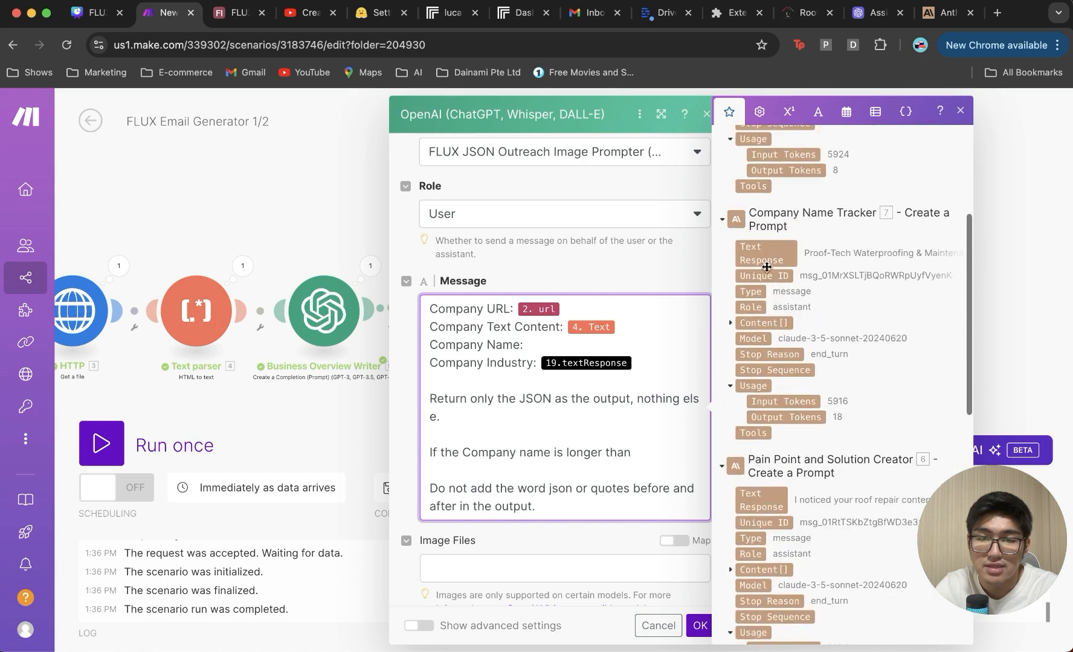
{"action": "left_click", "coordinate": [767, 248]}
{"action": "left_click", "coordinate": [640, 366]}
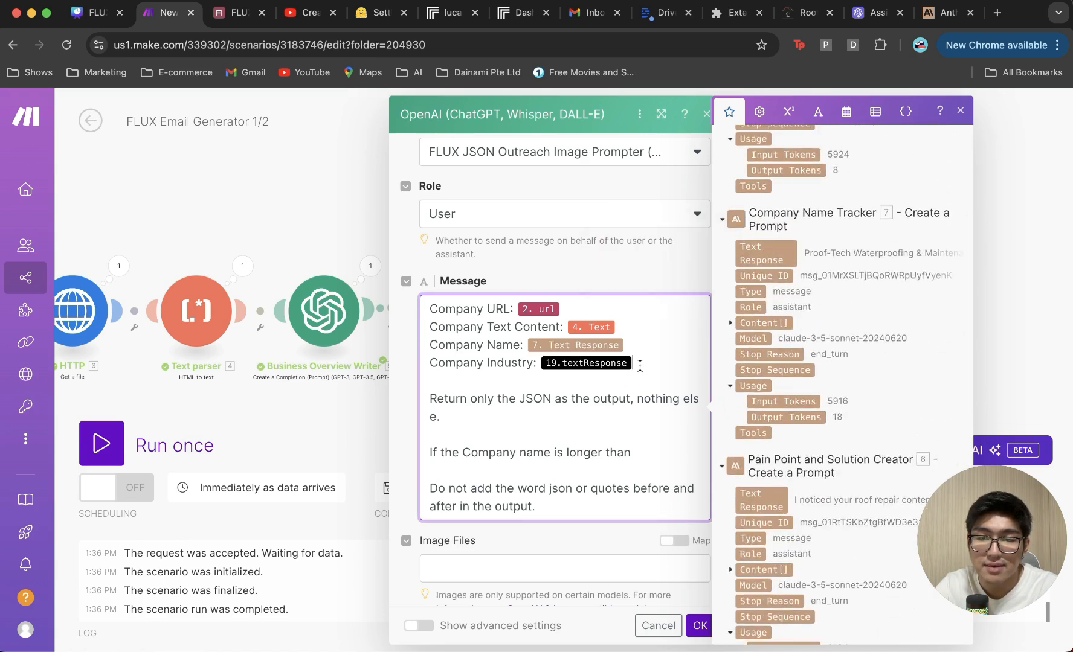
{"action": "key", "text": "BackSpace"}
{"action": "scroll", "coordinate": [670, 342], "scroll_direction": "up", "scroll_amount": 3}
{"action": "scroll", "coordinate": [764, 249], "scroll_direction": "up", "scroll_amount": 5}
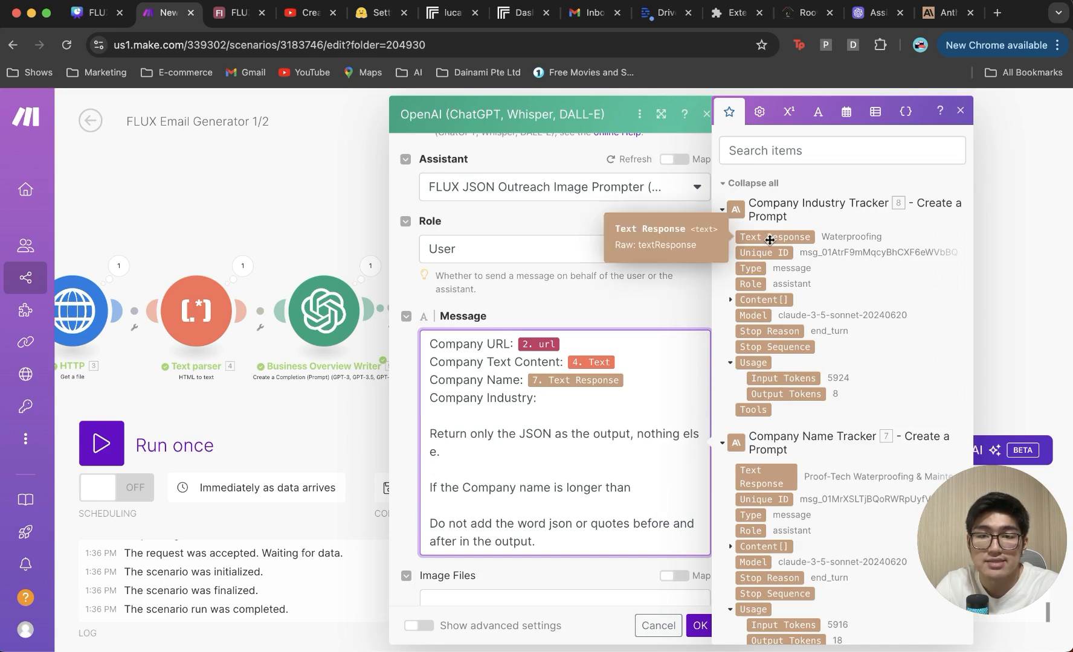
{"action": "left_click", "coordinate": [770, 240]}
{"action": "scroll", "coordinate": [642, 386], "scroll_direction": "down", "scroll_amount": 2}
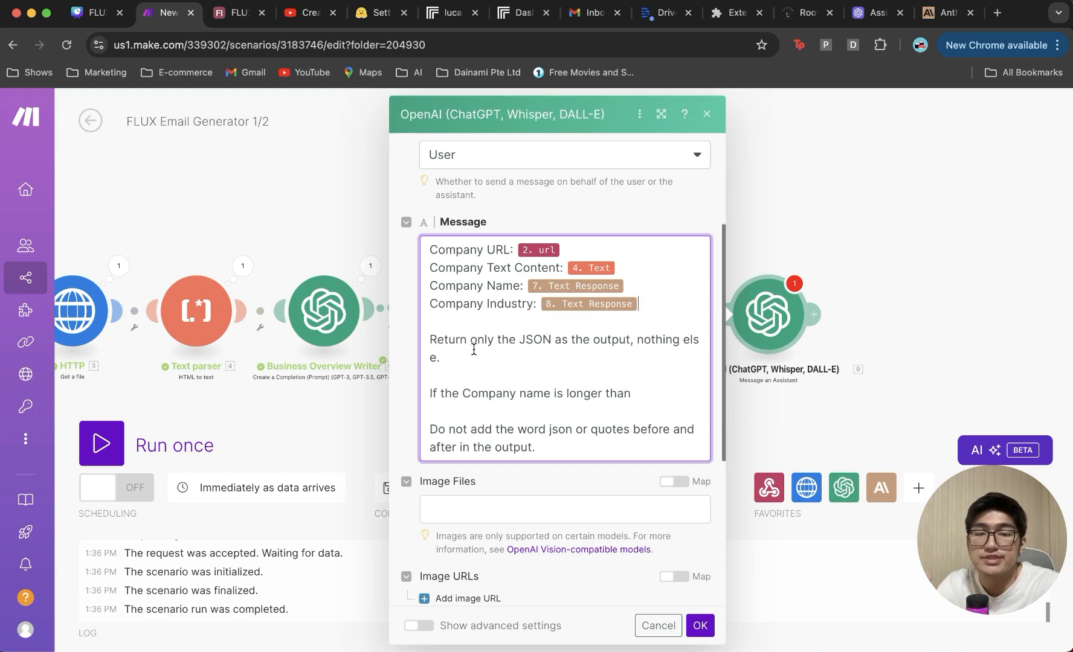
Step: Confirm the assistant module and rename it 'FLUX Json Outreach ImagePrompter'
{"action": "left_click", "coordinate": [699, 625]}
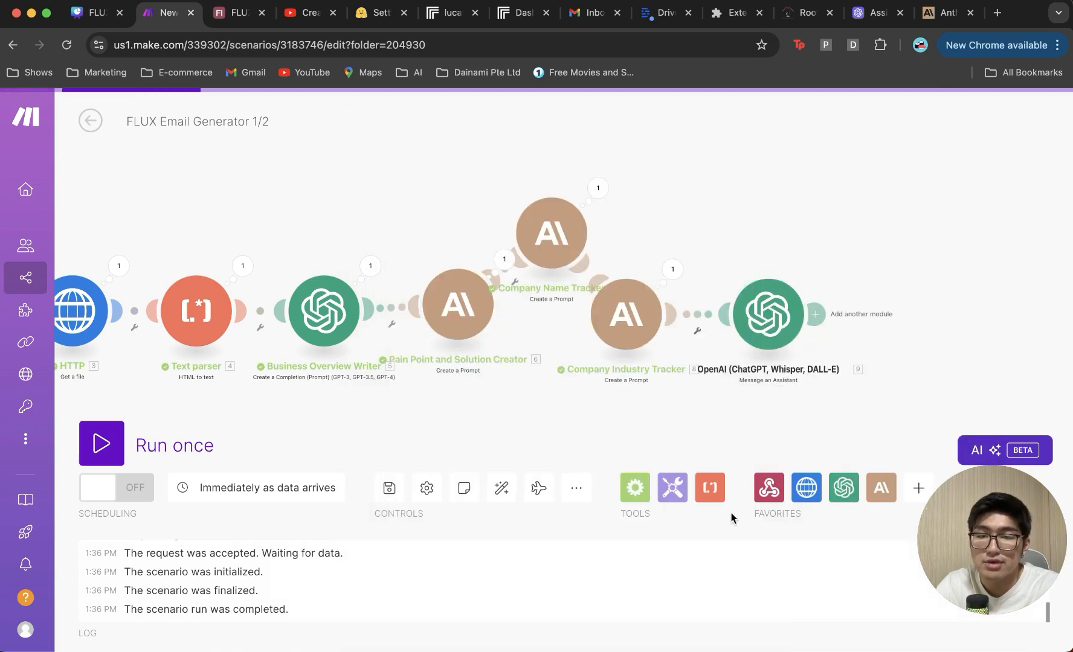
{"action": "left_click_drag", "start_coordinate": [774, 322], "coordinate": [761, 215]}
{"action": "right_click", "coordinate": [758, 234]}
{"action": "left_click", "coordinate": [788, 316]}
{"action": "type", "text": "FLUX"}
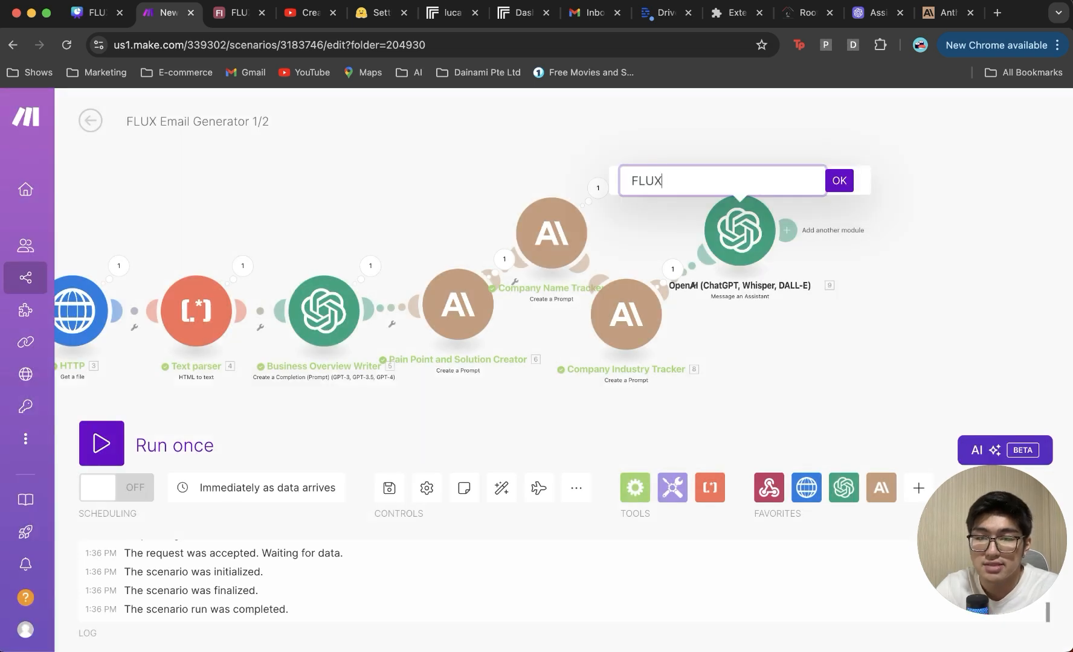
{"action": "type", "text": " Json Outre"}
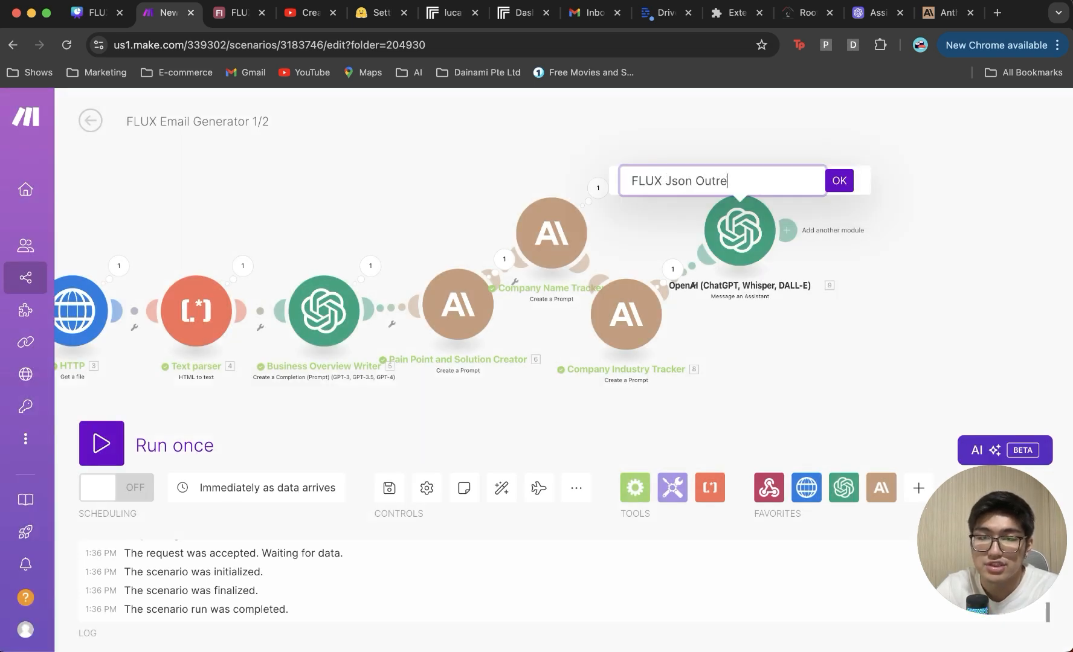
{"action": "type", "text": "ach ImagePrompter"}
{"action": "key", "text": "Return"}
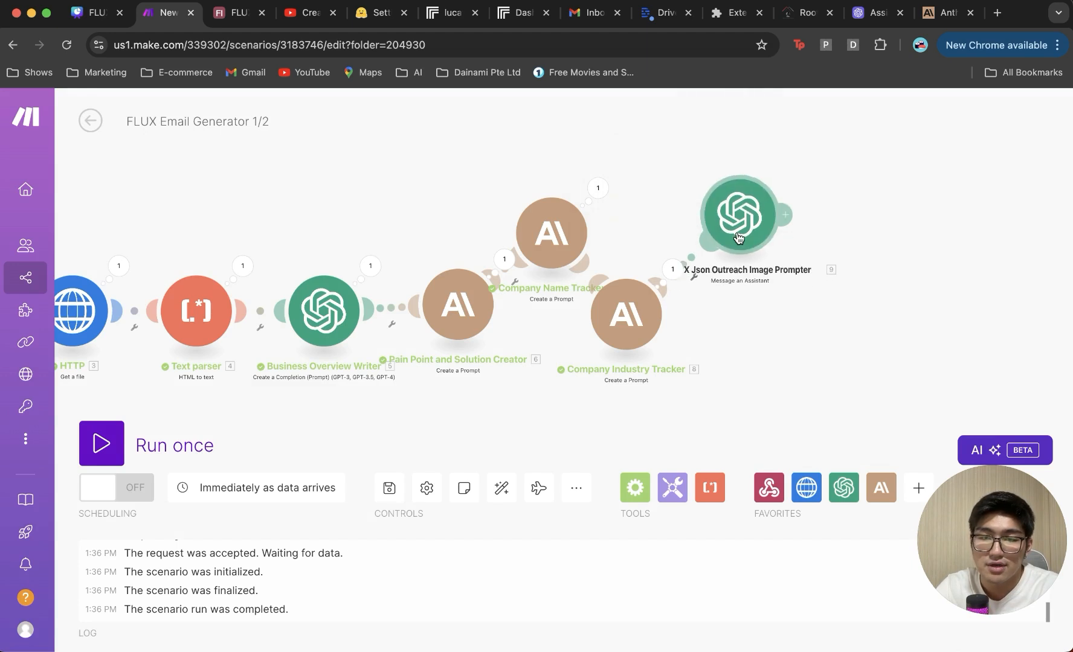
Step: Tidy the module layout and save the scenario
{"action": "left_click_drag", "start_coordinate": [639, 320], "coordinate": [639, 327]}
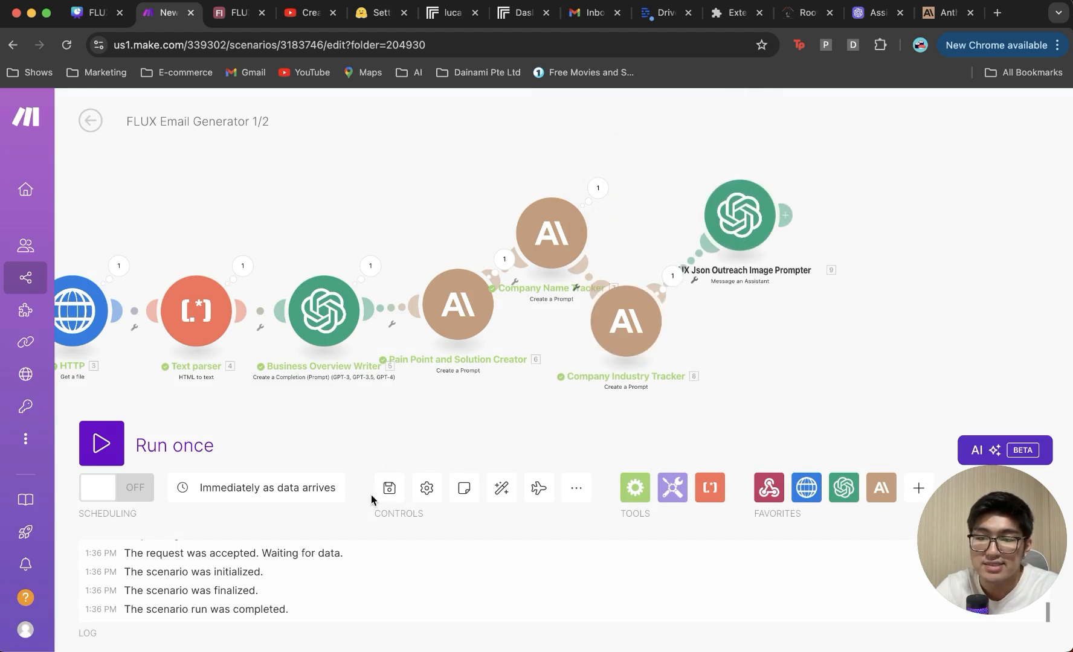
{"action": "left_click", "coordinate": [389, 488]}
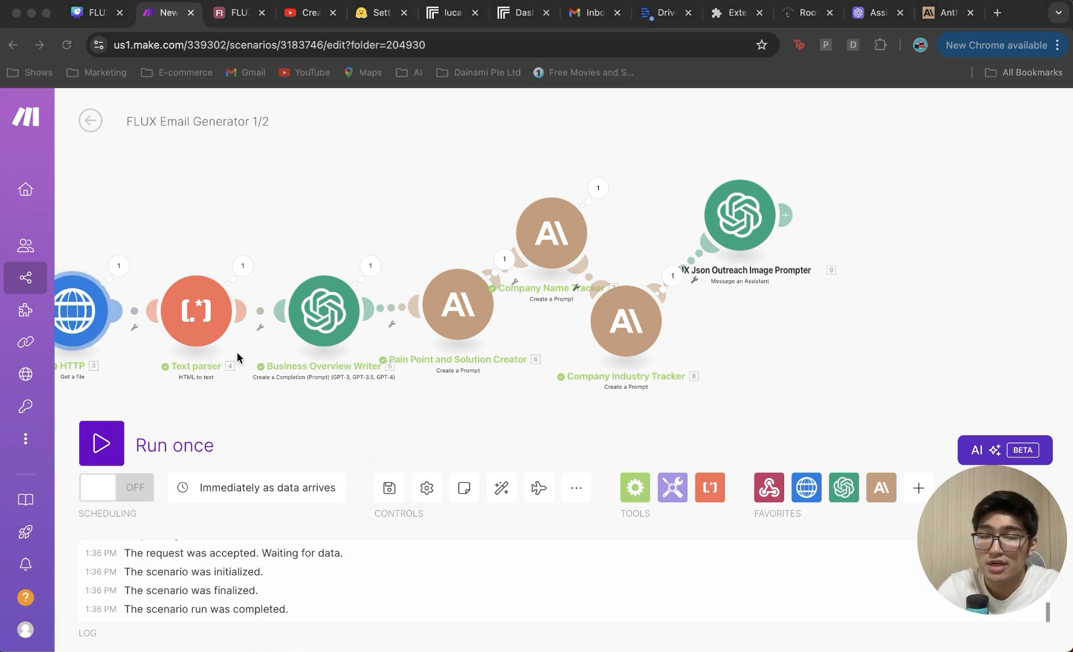
{"action": "left_click", "coordinate": [824, 321]}
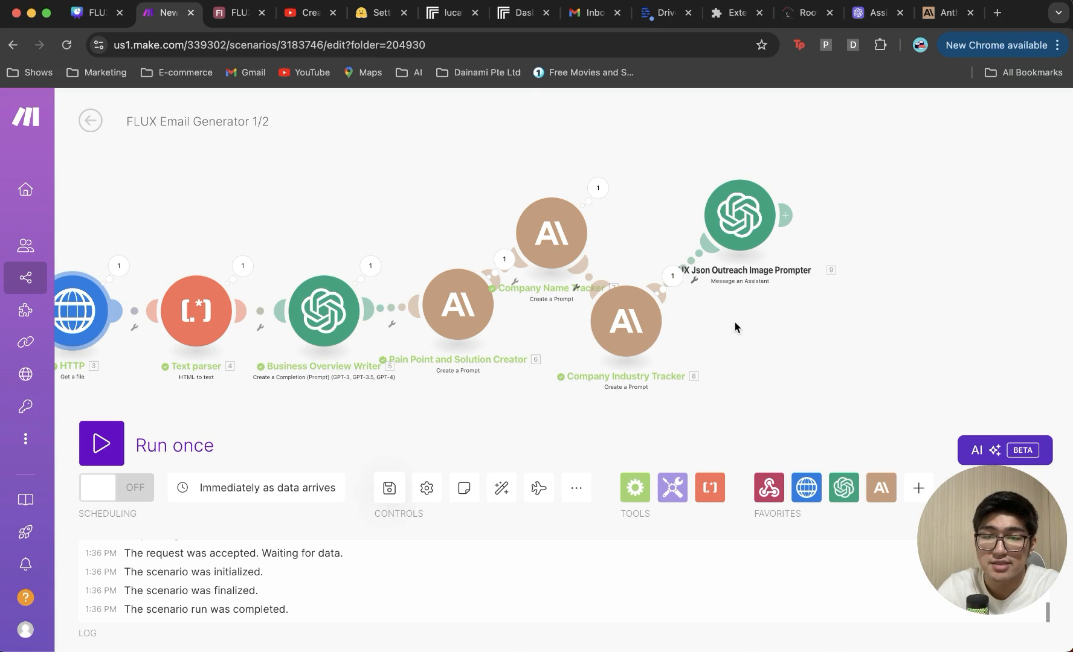
{"action": "scroll", "coordinate": [758, 323], "scroll_direction": "right", "scroll_amount": 3}
{"action": "left_click", "coordinate": [641, 216]}
{"action": "type", "text": "http"}
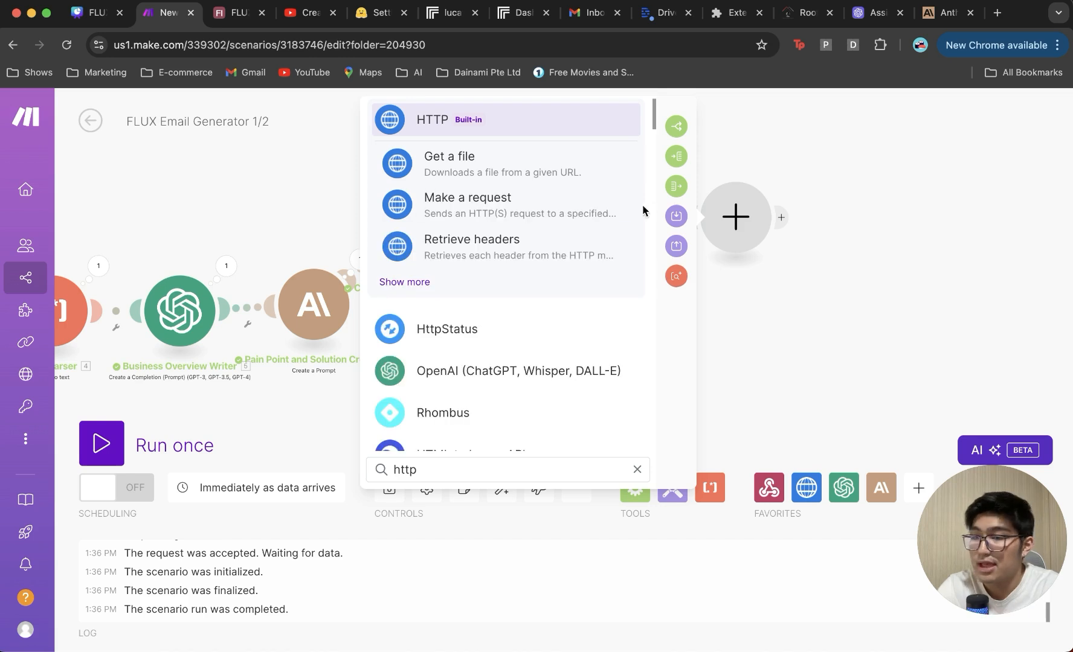
{"action": "left_click", "coordinate": [554, 205]}
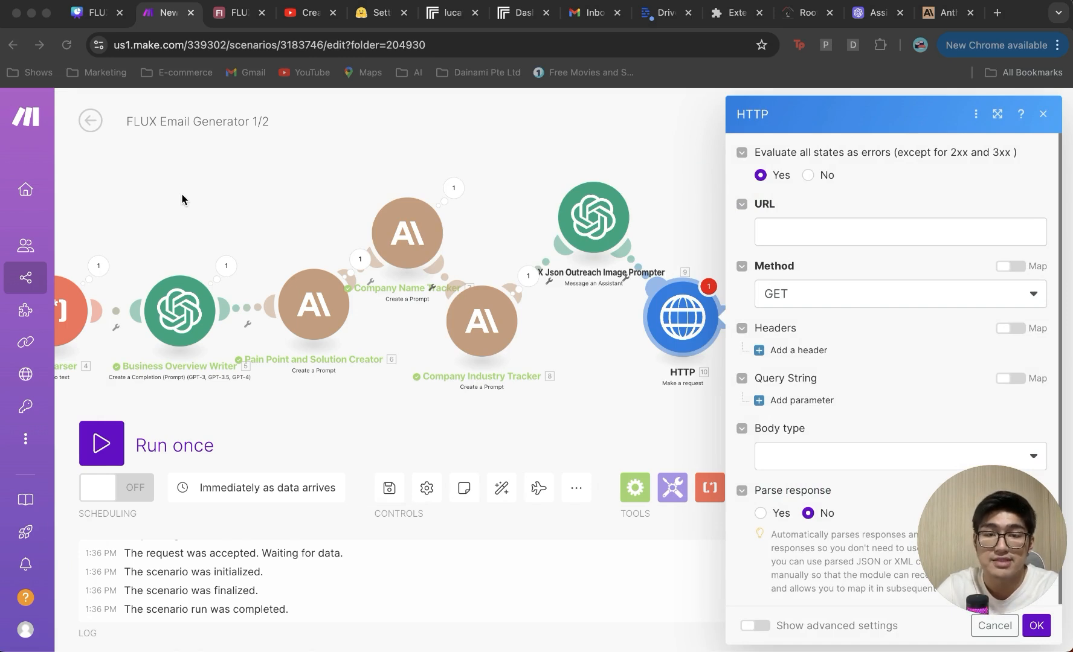
{"action": "left_click", "coordinate": [784, 233]}
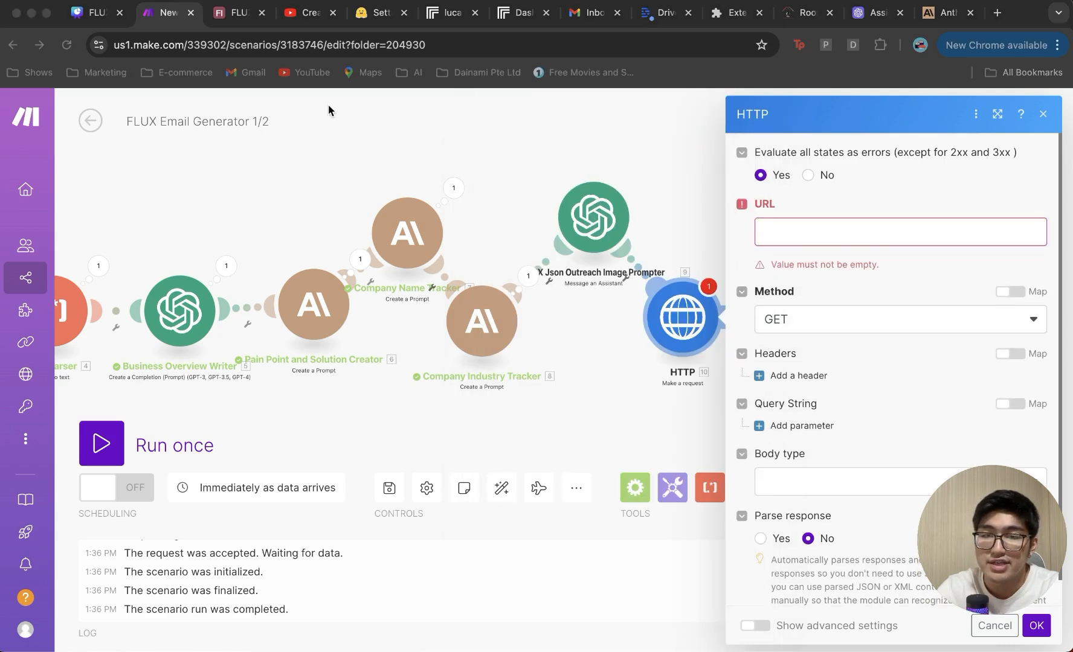
{"action": "left_click", "coordinate": [889, 255]}
{"action": "type", "text": "https://api.replicate.com/v1/predictions"}
{"action": "left_click", "coordinate": [874, 292]}
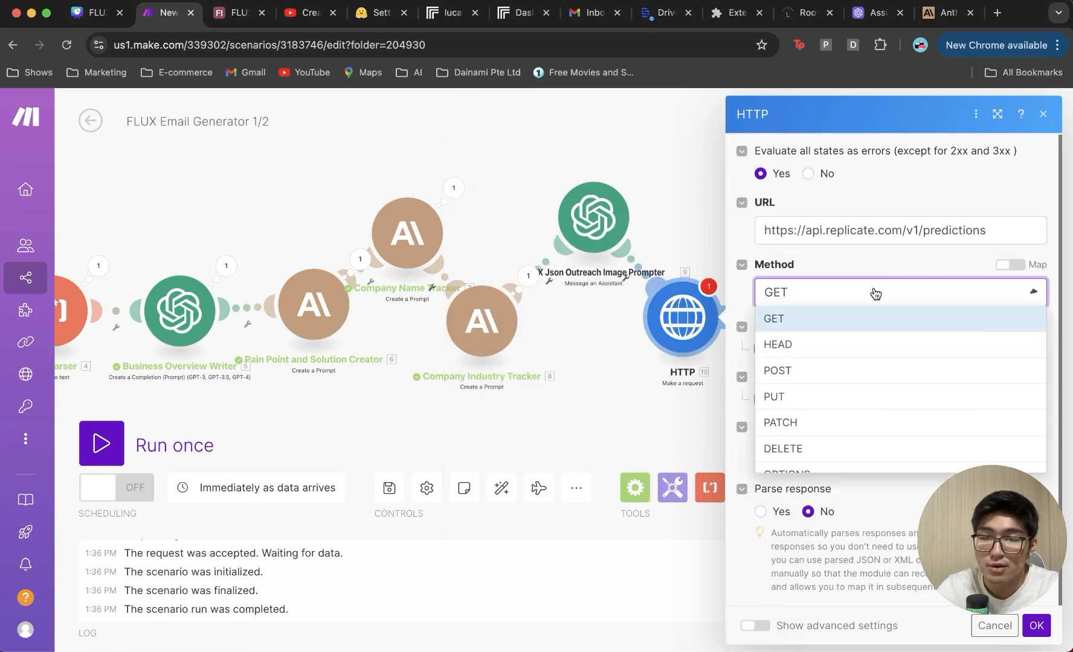
{"action": "left_click", "coordinate": [845, 373]}
Step: Add an Authorization header holding the Bearer Replicate API token
{"action": "scroll", "coordinate": [848, 386], "scroll_direction": "down", "scroll_amount": 2}
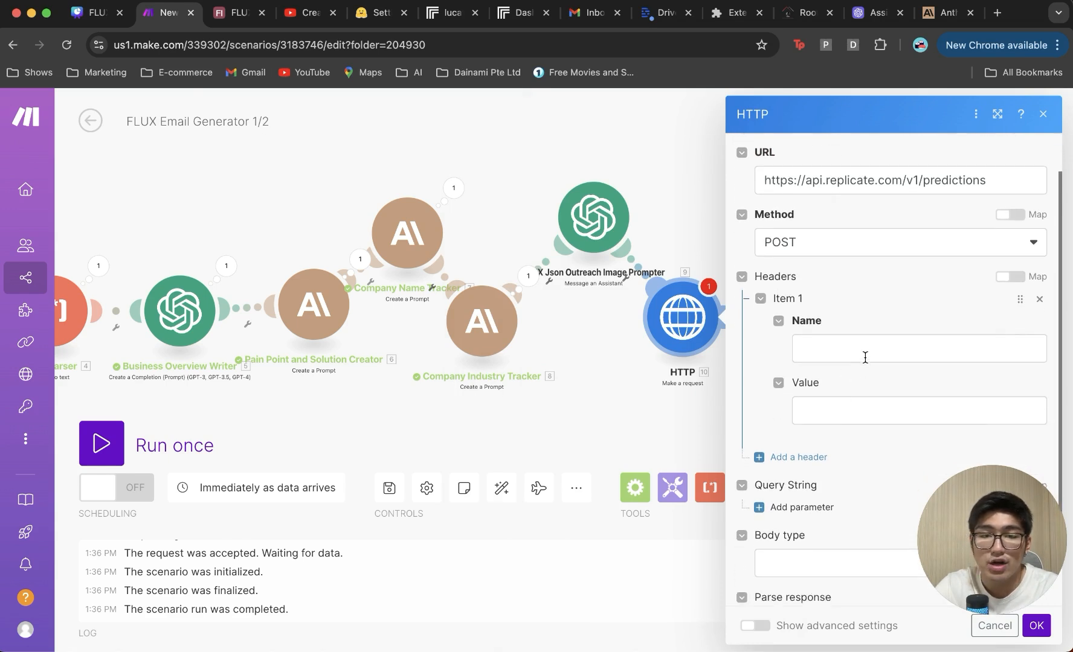
{"action": "left_click", "coordinate": [865, 356]}
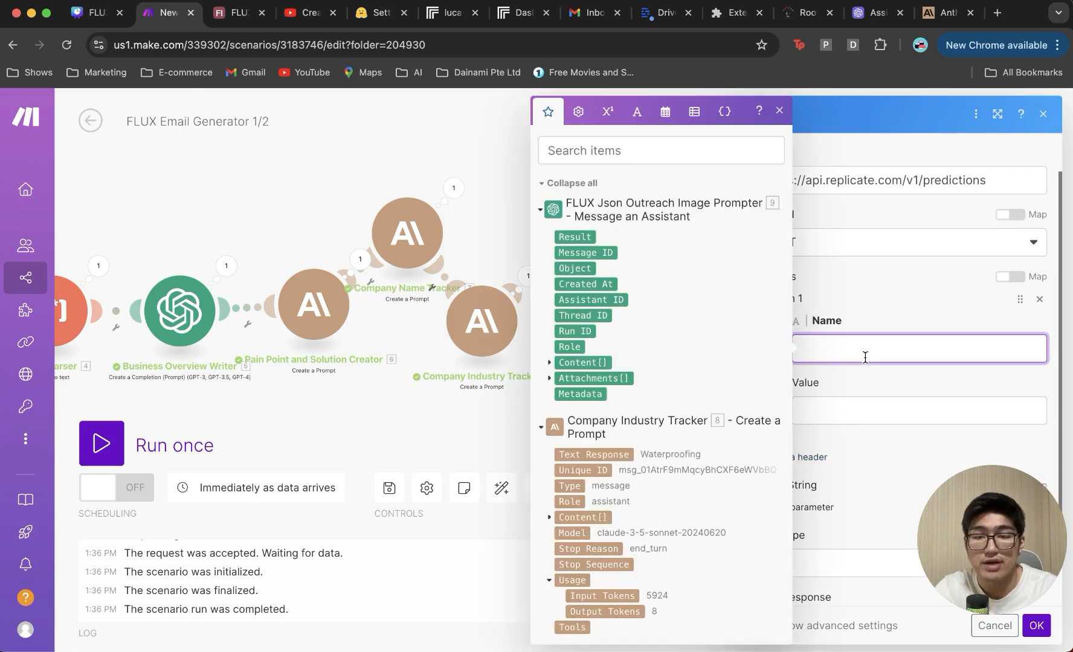
{"action": "type", "text": "Author"}
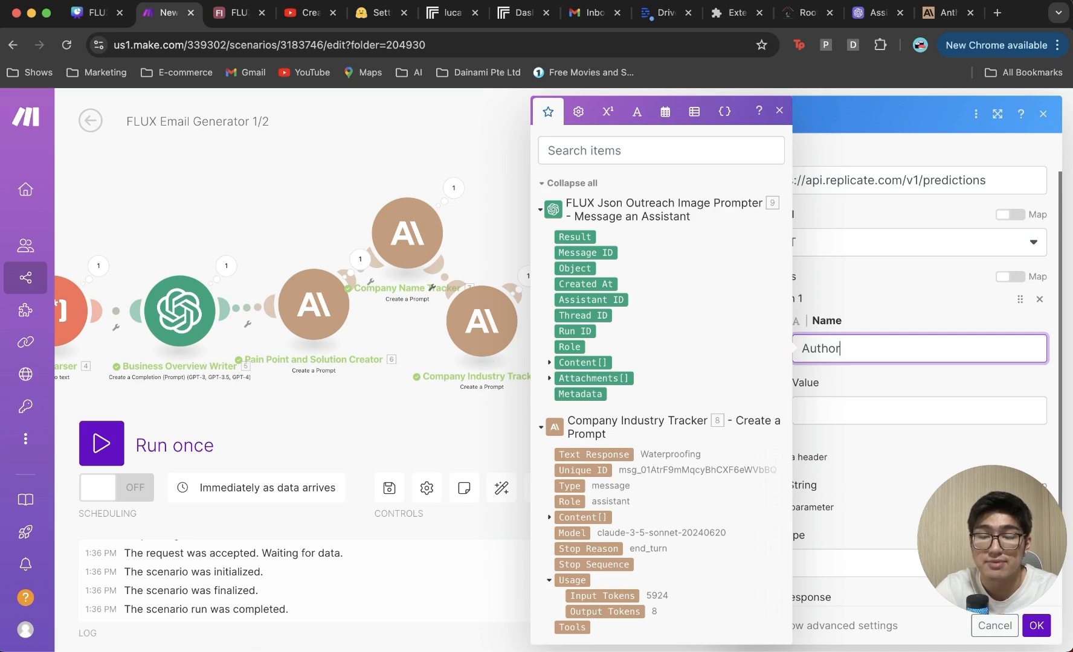
{"action": "type", "text": "ization"}
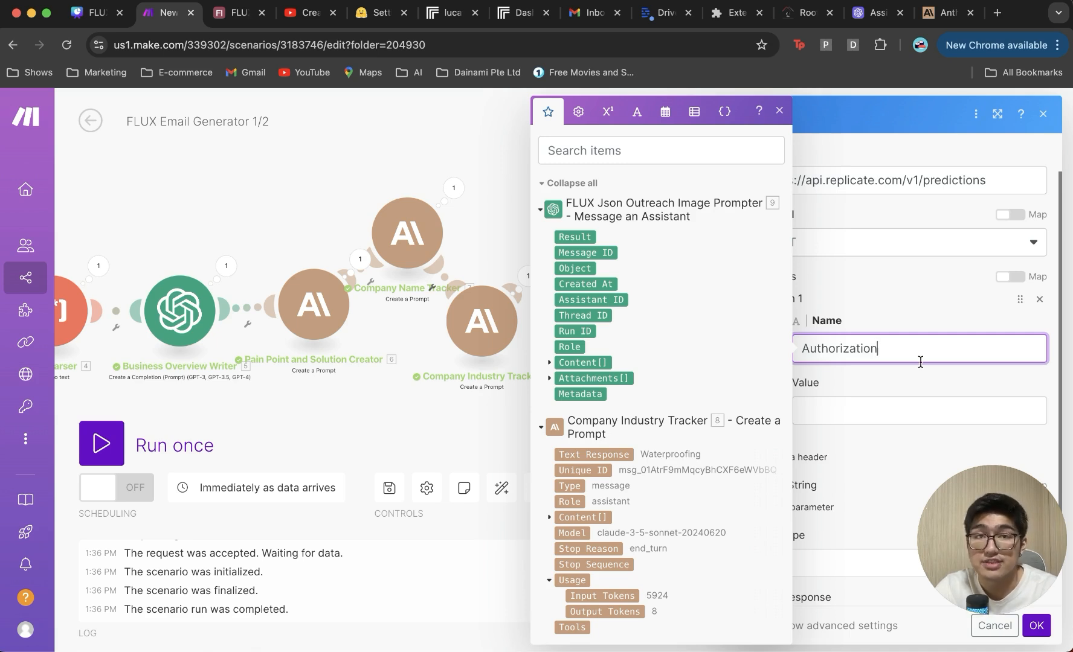
{"action": "left_click", "coordinate": [900, 398]}
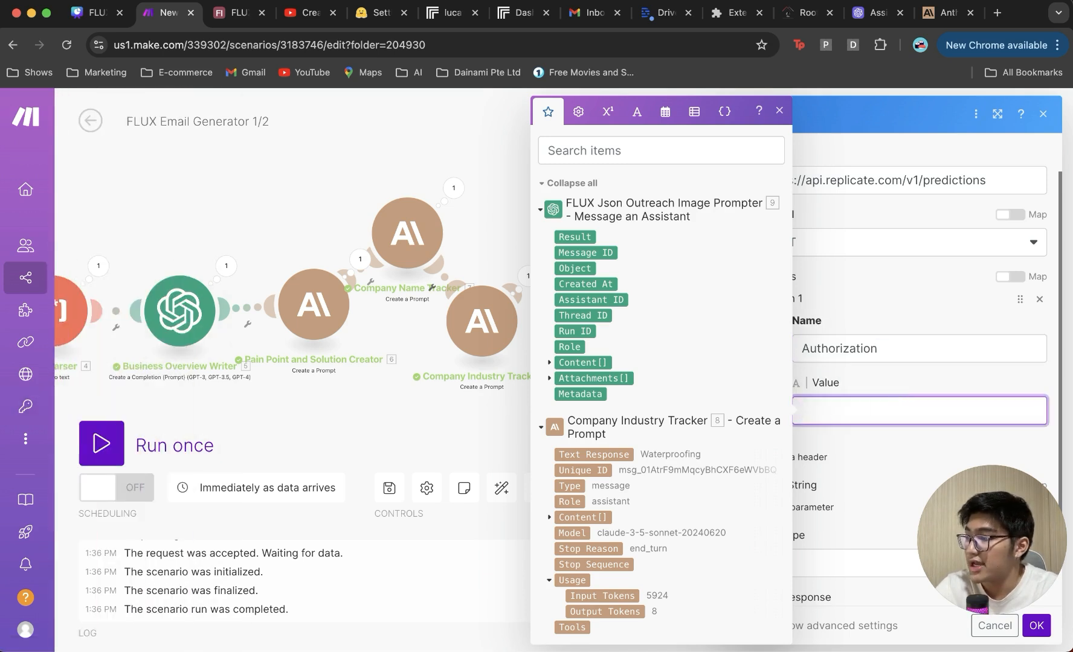
{"action": "left_click", "coordinate": [874, 395]}
{"action": "key", "text": "super+v"}
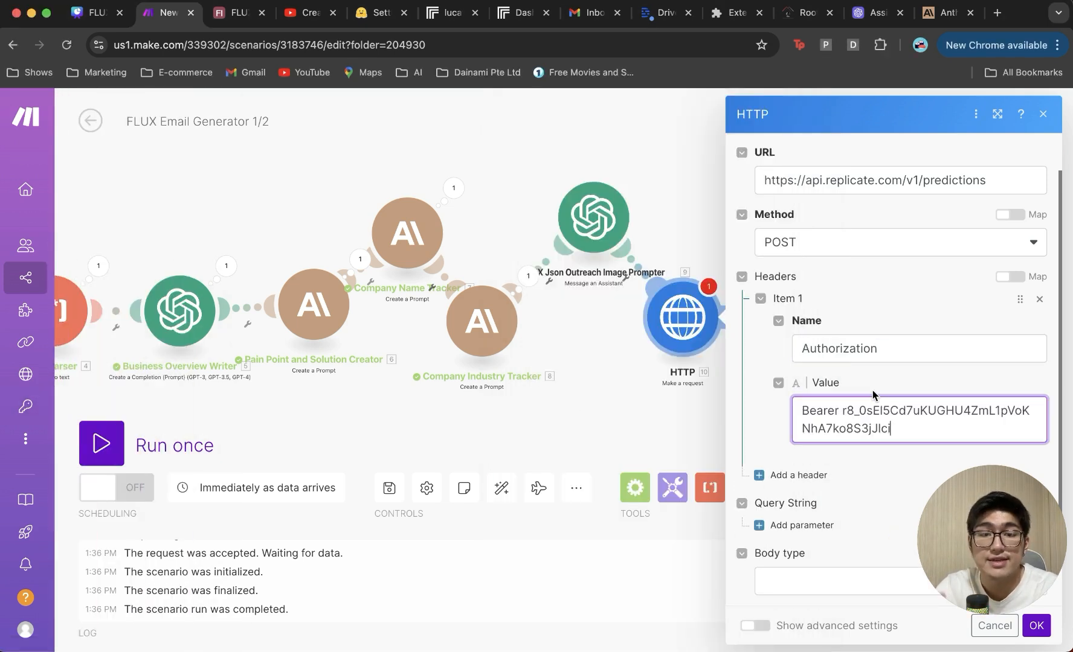
Step: Check the API tokens page on the Replicate dashboard, then return to Make
{"action": "left_click", "coordinate": [511, 14]}
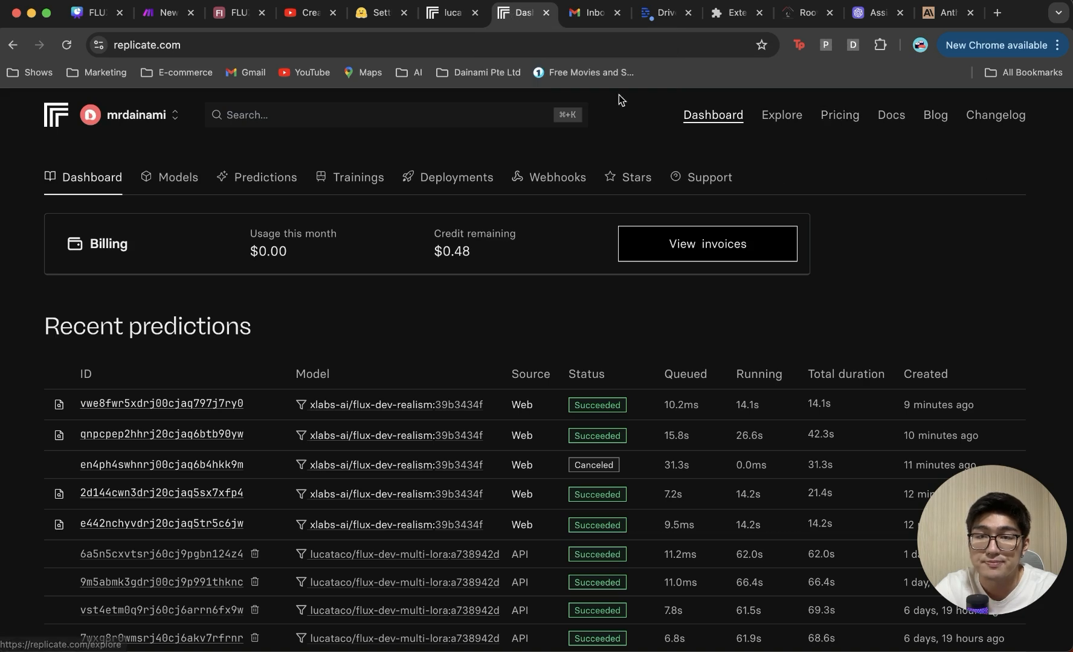
{"action": "left_click", "coordinate": [140, 112]}
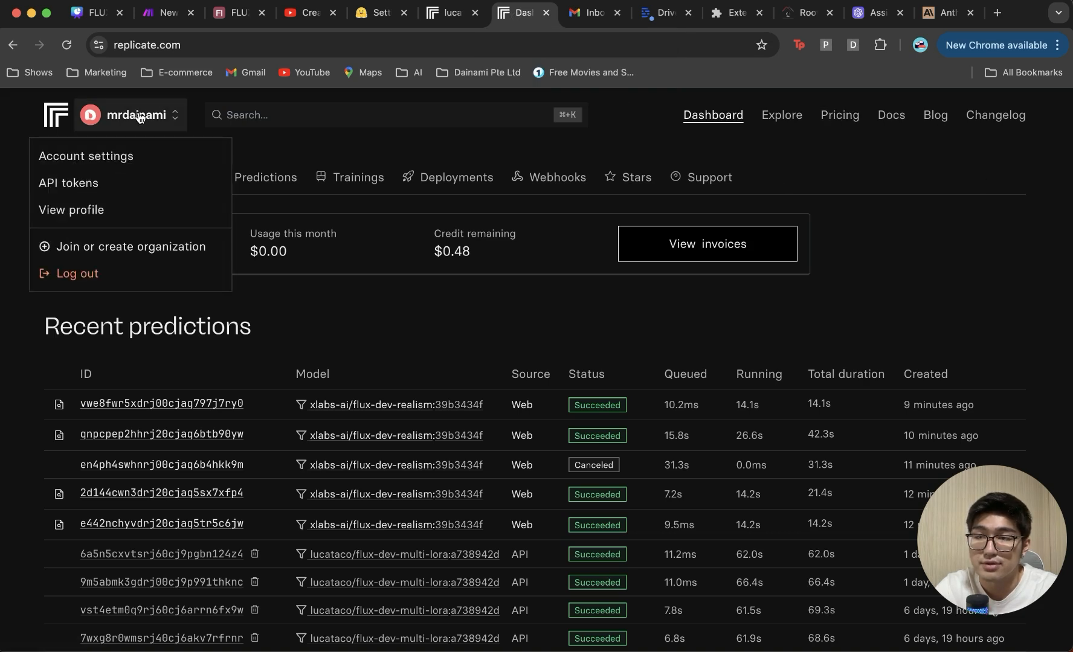
{"action": "left_click", "coordinate": [134, 178]}
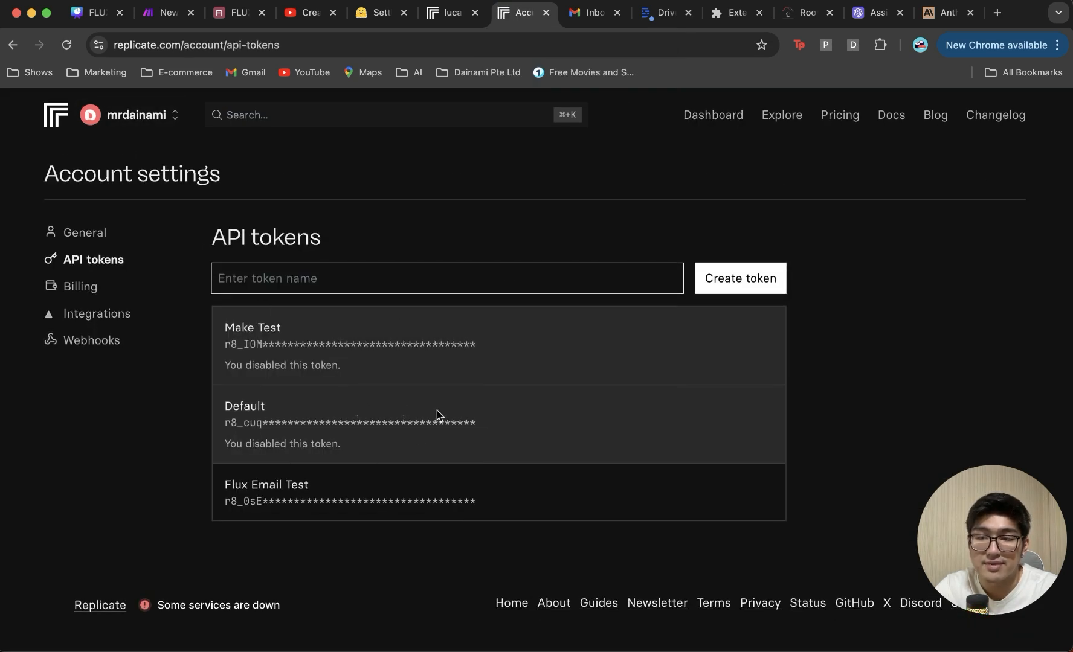
{"action": "left_click", "coordinate": [162, 13]}
Step: Set the HTTP request body type to Raw with JSON content type
{"action": "scroll", "coordinate": [891, 426], "scroll_direction": "down", "scroll_amount": 3}
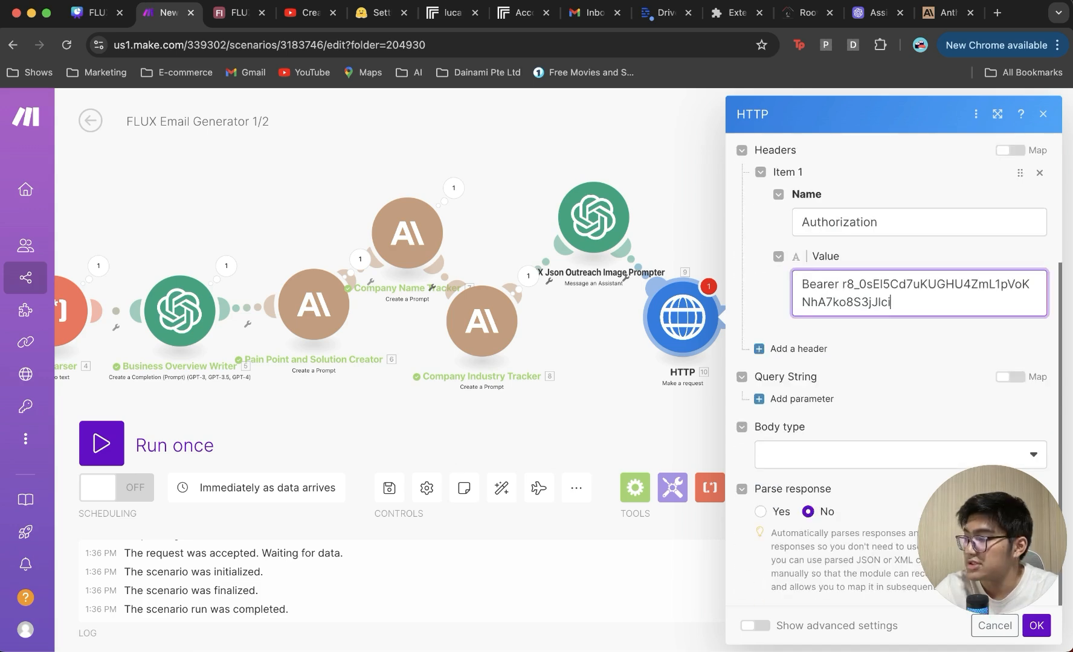
{"action": "left_click", "coordinate": [803, 456]}
{"action": "left_click", "coordinate": [779, 477]}
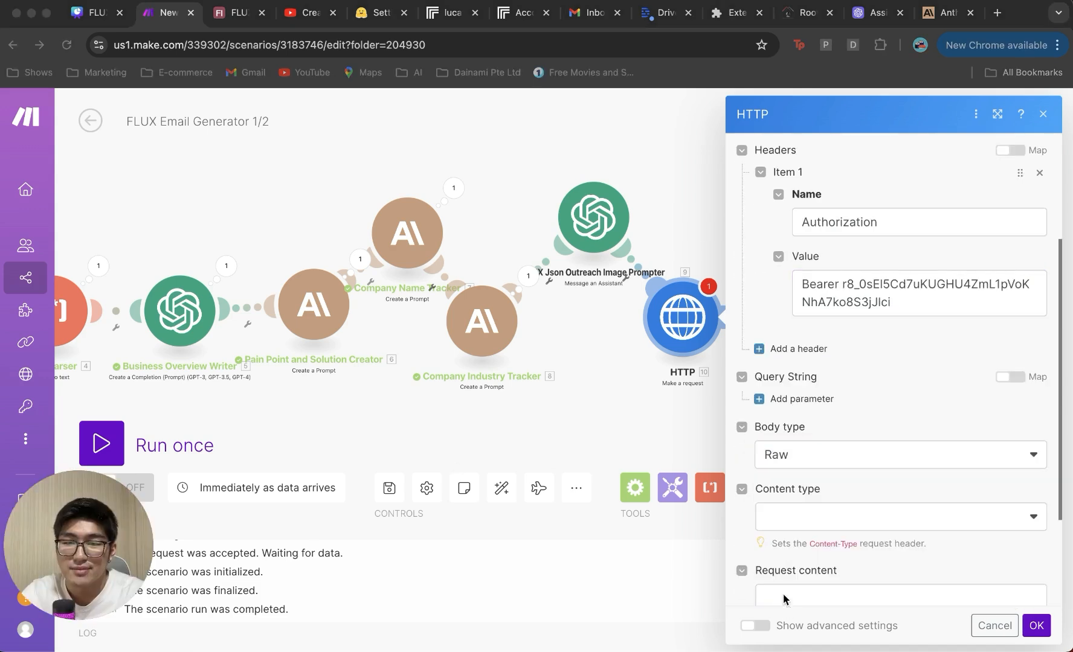
{"action": "left_click", "coordinate": [809, 515]}
{"action": "left_click", "coordinate": [843, 424]}
Step: Map the prompter's Result into Request content, set Parse response to Yes, and run once
{"action": "scroll", "coordinate": [854, 520], "scroll_direction": "down", "scroll_amount": 3}
{"action": "left_click", "coordinate": [825, 455]}
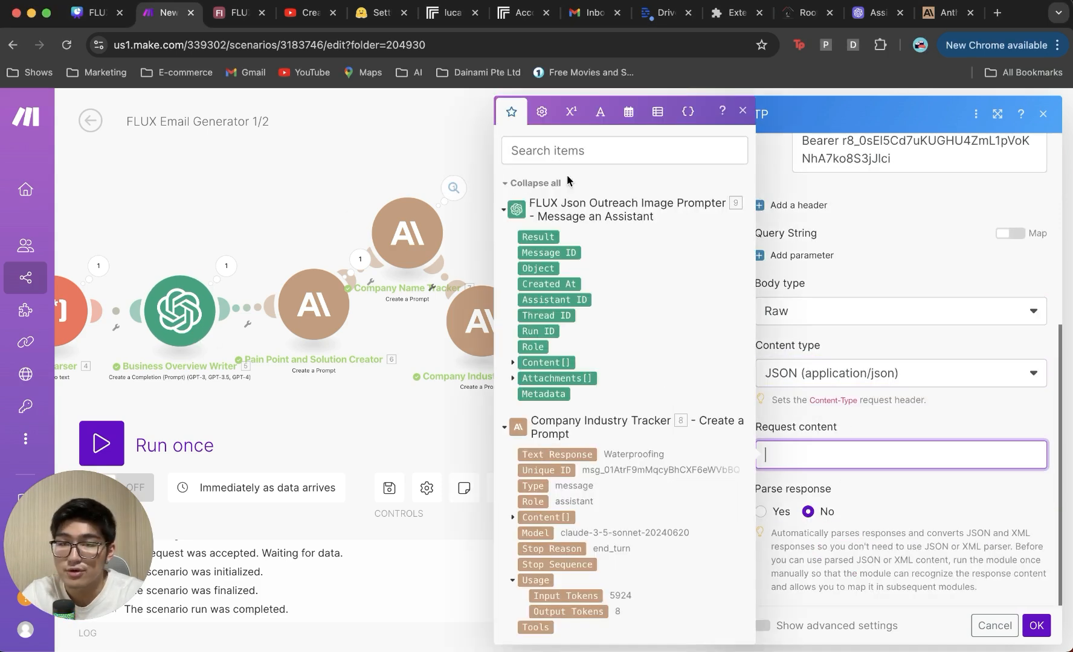
{"action": "left_click", "coordinate": [550, 237]}
{"action": "left_click", "coordinate": [760, 512]}
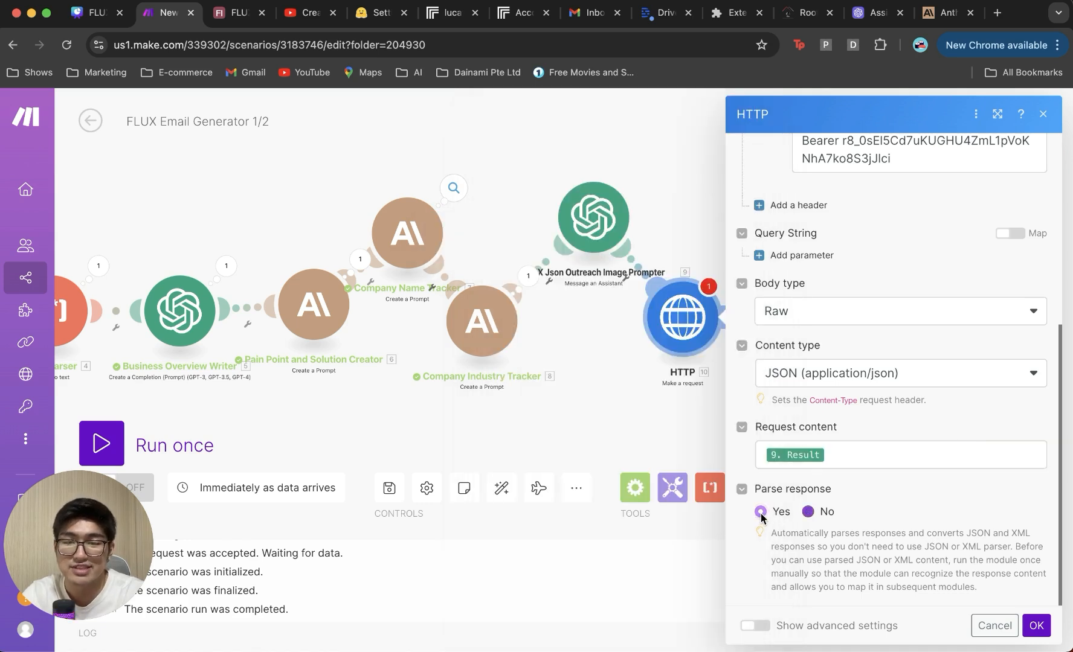
{"action": "left_click", "coordinate": [1035, 625]}
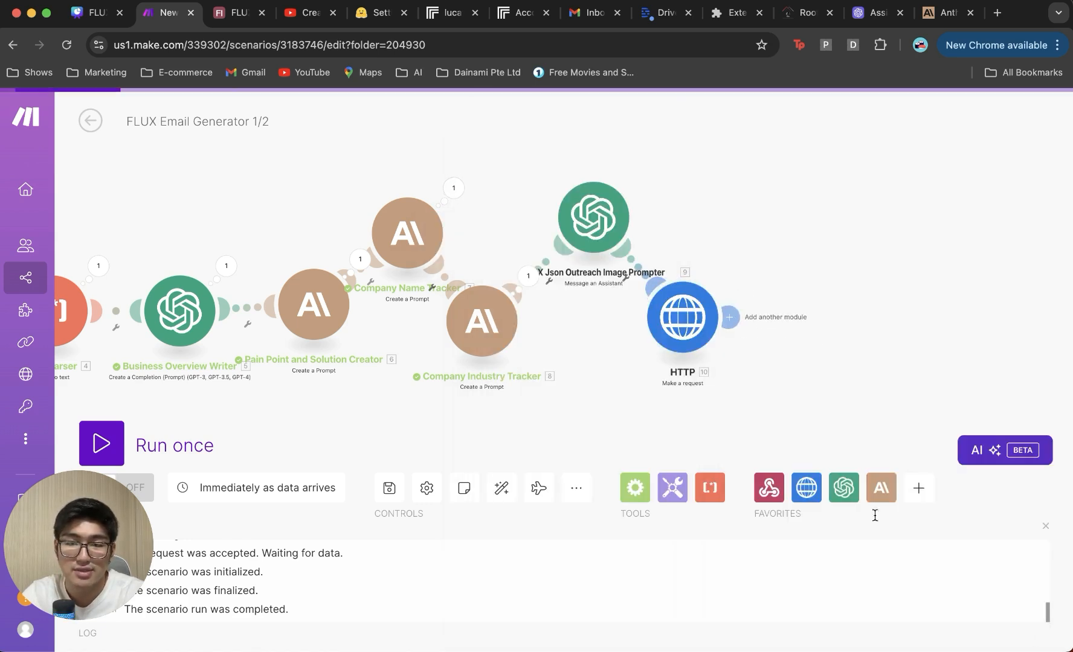
{"action": "left_click", "coordinate": [140, 420]}
Step: Select the company's sales e-mail address on the Proof-Tech website, then open the Replicate dashboard
{"action": "left_click", "coordinate": [809, 13]}
{"action": "left_click", "coordinate": [882, 447]}
{"action": "triple_click", "coordinate": [882, 454]}
{"action": "left_click", "coordinate": [892, 444]}
{"action": "left_click_drag", "start_coordinate": [892, 443], "coordinate": [735, 443]}
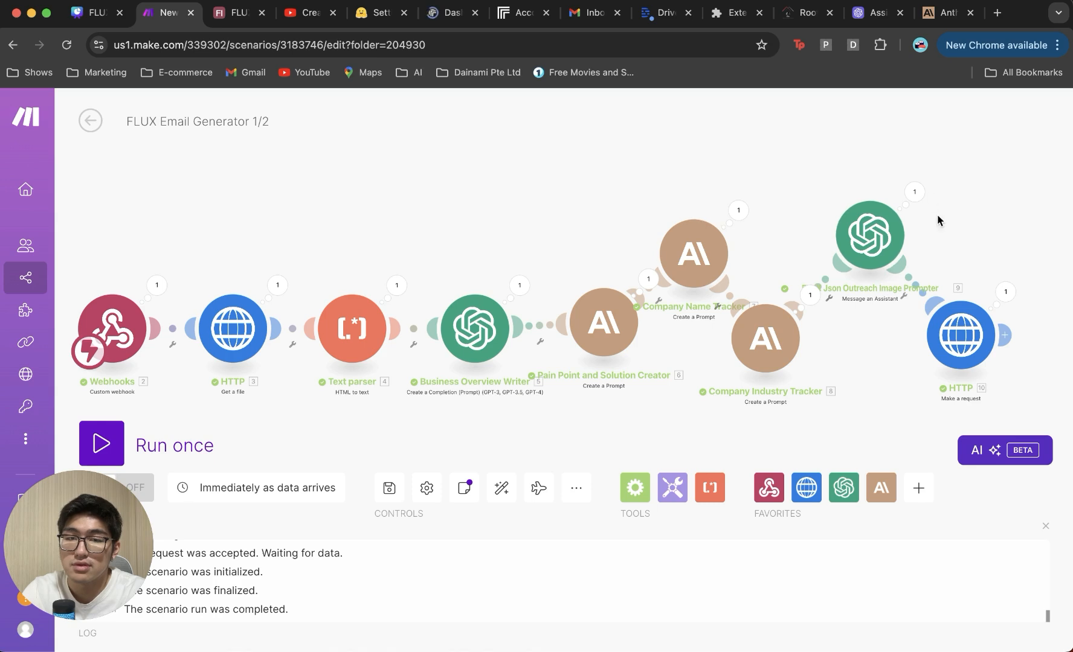
{"action": "left_click", "coordinate": [451, 22]}
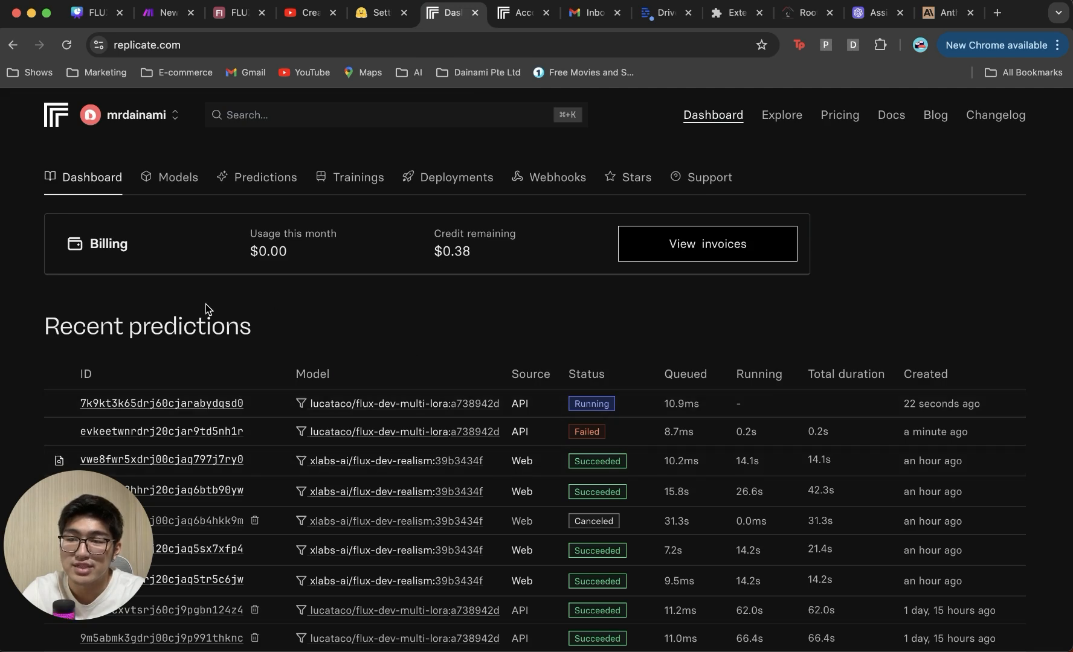
Step: Open the newest prediction and review its four images of the itsacal worker holding a 'Proof-Tech' sign
{"action": "left_click", "coordinate": [160, 409]}
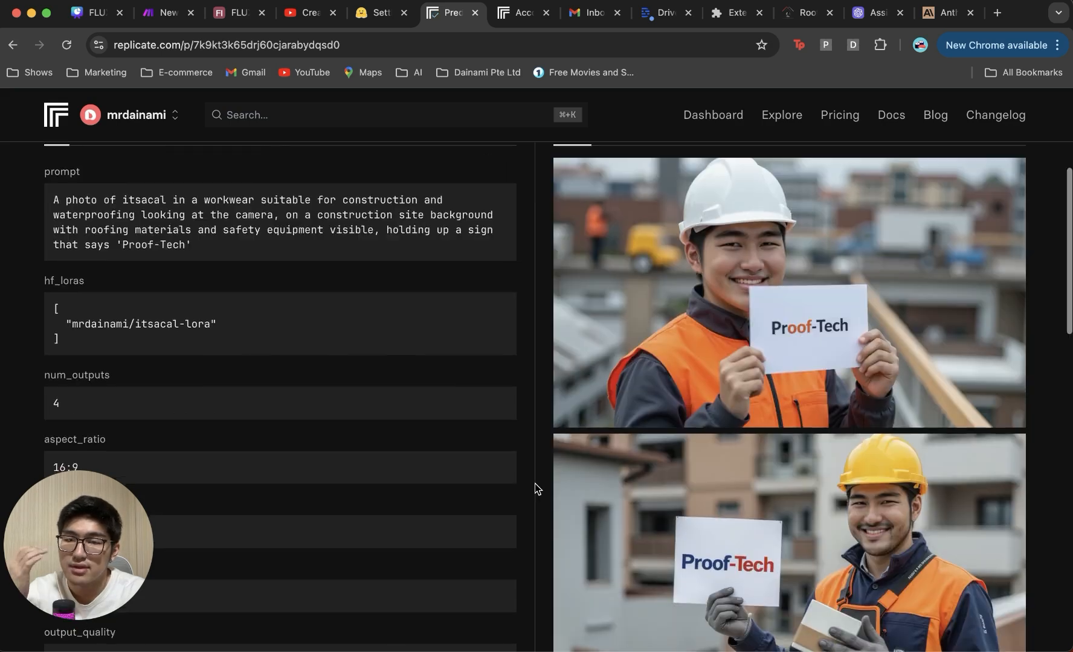
{"action": "scroll", "coordinate": [535, 484], "scroll_direction": "up", "scroll_amount": 1}
{"action": "scroll", "coordinate": [692, 489], "scroll_direction": "down", "scroll_amount": 1}
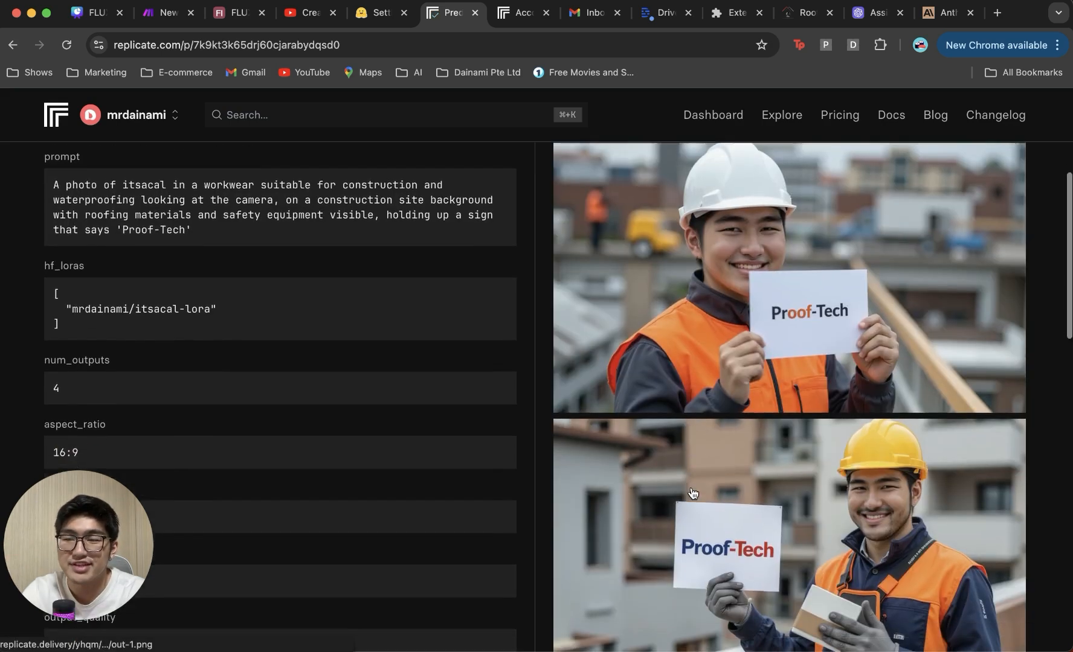
{"action": "scroll", "coordinate": [692, 492], "scroll_direction": "down", "scroll_amount": 10}
{"action": "scroll", "coordinate": [692, 493], "scroll_direction": "down", "scroll_amount": 4}
{"action": "scroll", "coordinate": [693, 490], "scroll_direction": "up", "scroll_amount": 15}
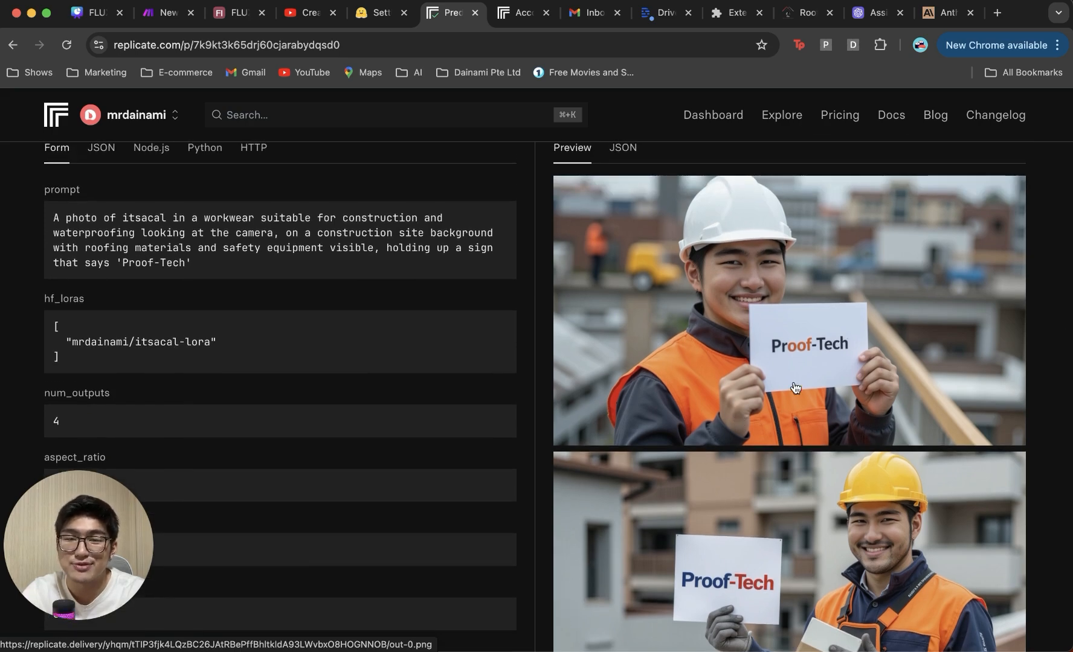
{"action": "scroll", "coordinate": [767, 410], "scroll_direction": "down", "scroll_amount": 5}
{"action": "scroll", "coordinate": [795, 411], "scroll_direction": "up", "scroll_amount": 4}
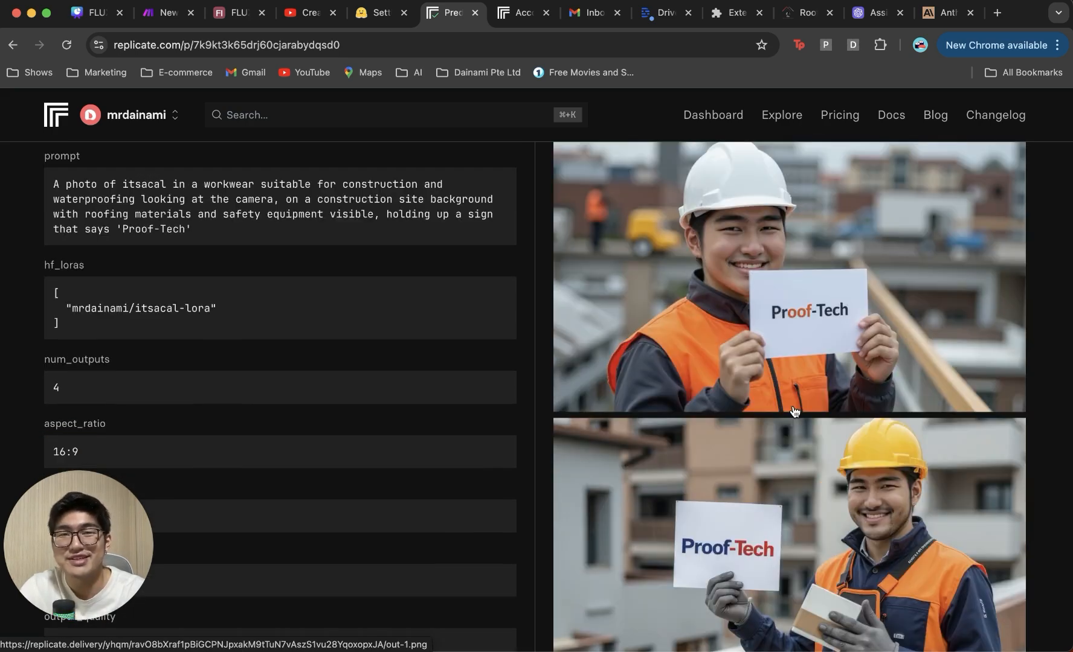
{"action": "scroll", "coordinate": [794, 412], "scroll_direction": "up", "scroll_amount": 1}
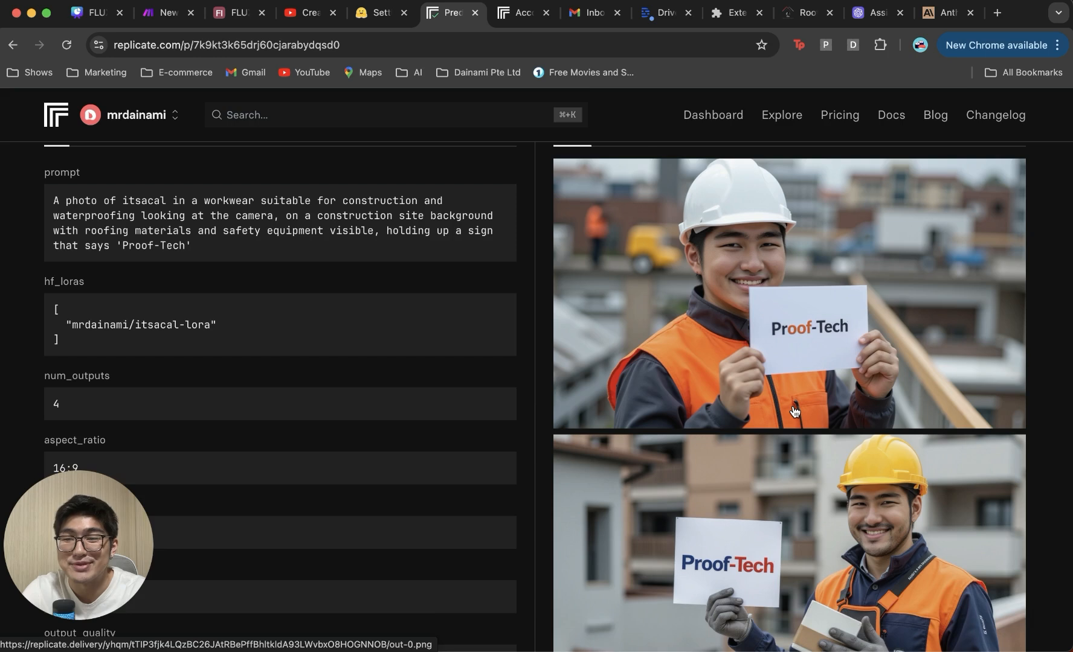
{"action": "scroll", "coordinate": [794, 411], "scroll_direction": "up", "scroll_amount": 2}
Step: Add a Tools Sleep module after the HTTP request, then begin adding another module after it
{"action": "left_click", "coordinate": [149, 12]}
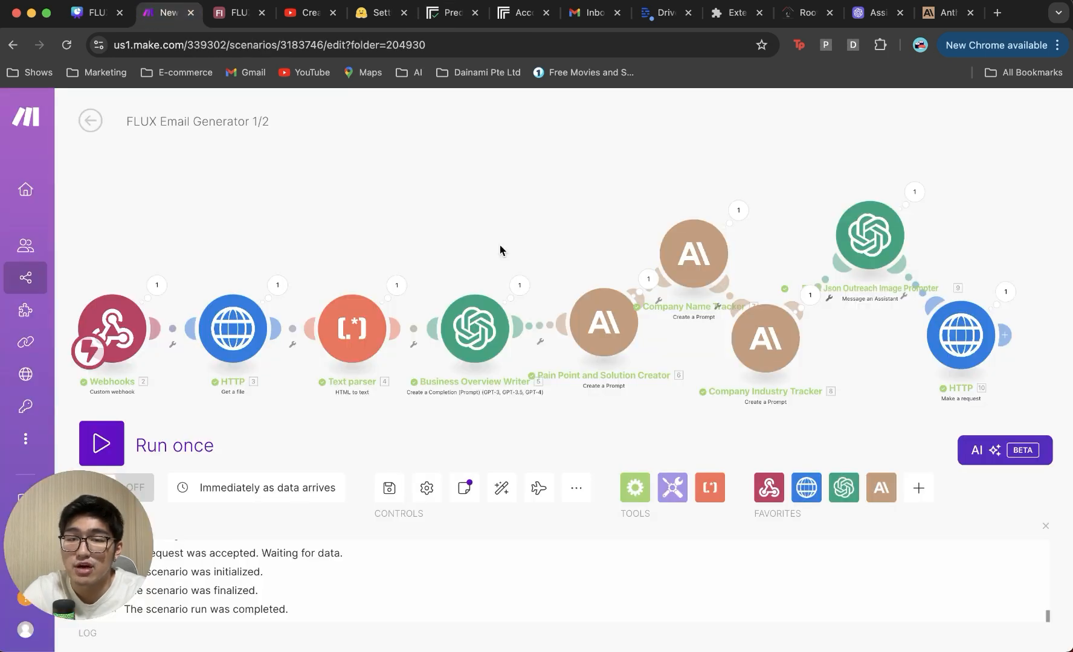
{"action": "left_click_drag", "start_coordinate": [879, 353], "coordinate": [672, 357]}
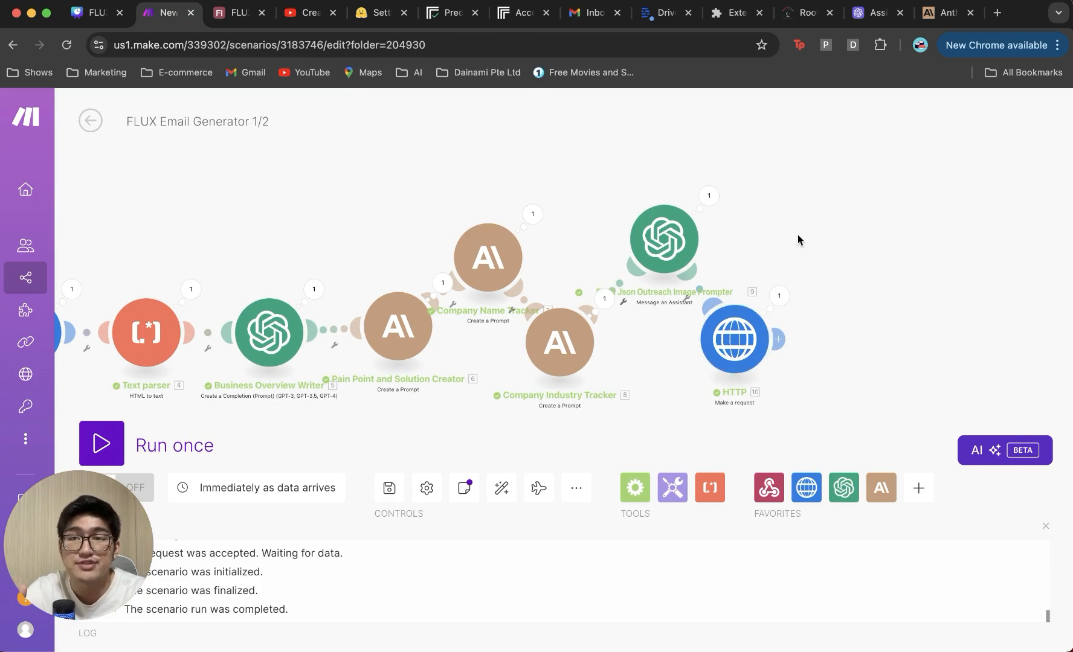
{"action": "left_click_drag", "start_coordinate": [795, 232], "coordinate": [670, 229]}
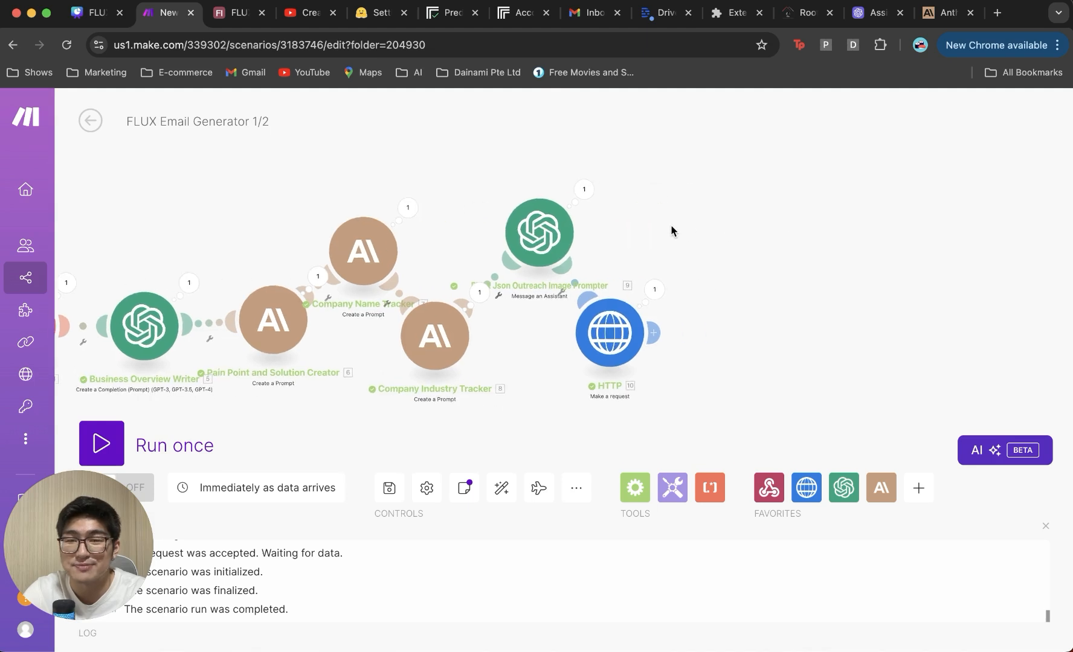
{"action": "left_click", "coordinate": [656, 332]}
{"action": "type", "text": "sle"}
{"action": "left_click", "coordinate": [452, 203]}
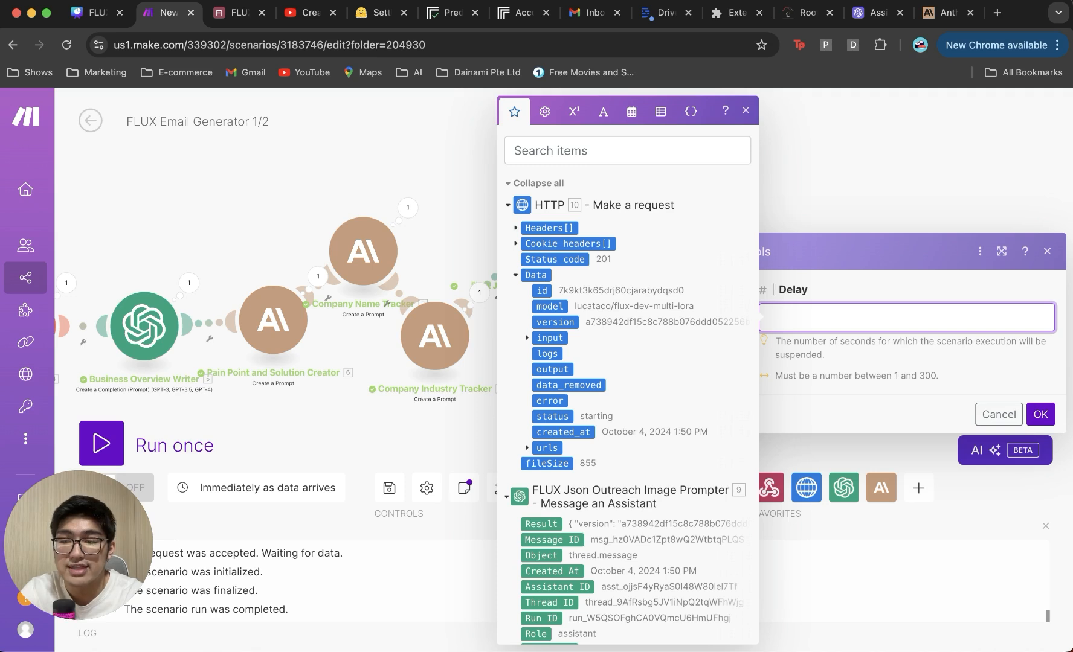
{"action": "left_click", "coordinate": [1040, 414]}
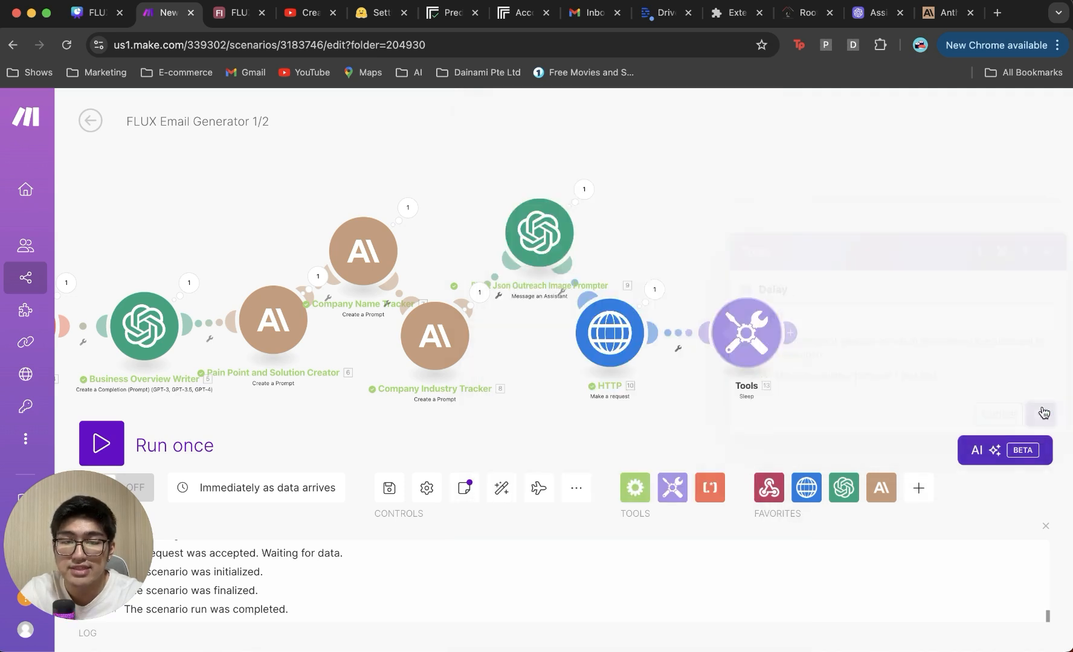
{"action": "left_click_drag", "start_coordinate": [754, 340], "coordinate": [705, 257]}
{"action": "left_click", "coordinate": [742, 245]}
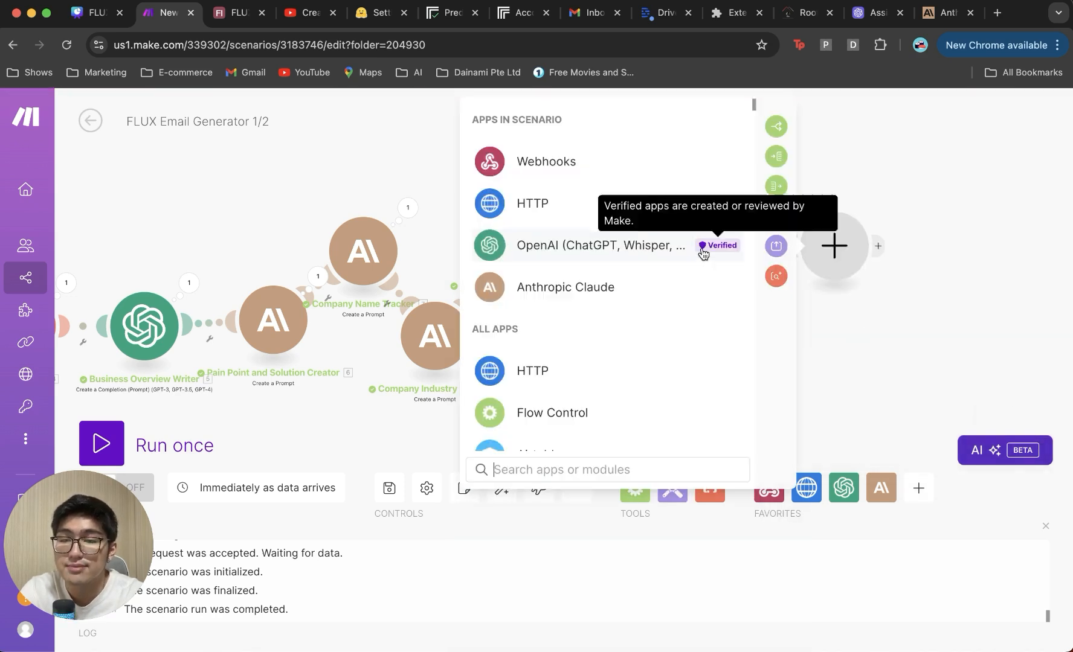
Step: Add an HTTP Make a request module with the prediction's urls.get mapped into URL
{"action": "left_click", "coordinate": [617, 204]}
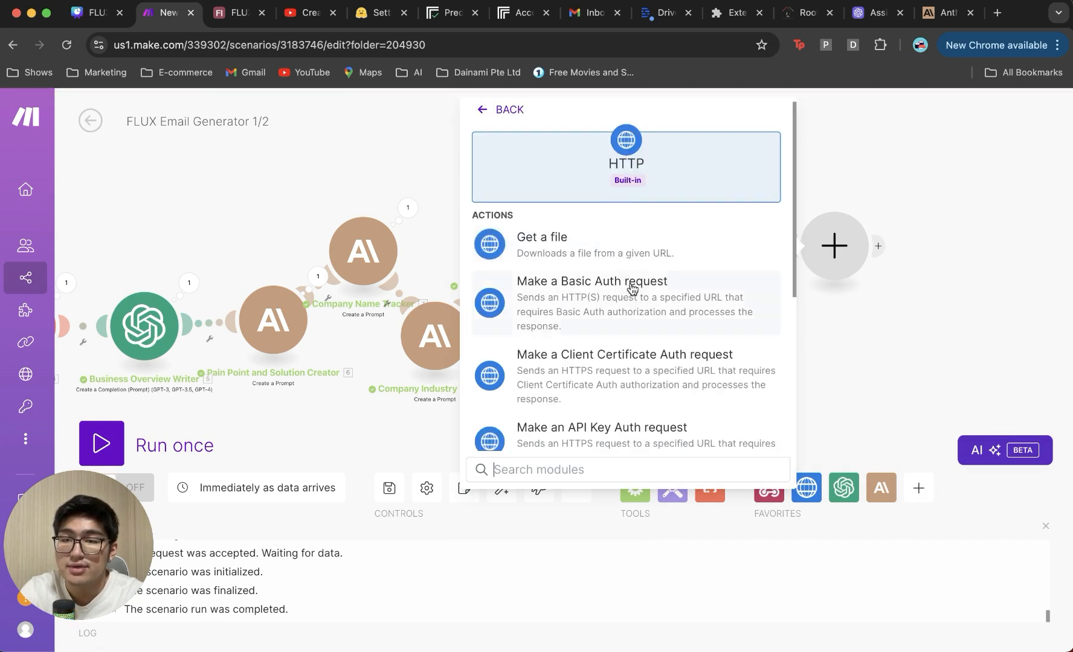
{"action": "key", "text": "Down"}
{"action": "type", "text": "make"}
{"action": "key", "text": "Return"}
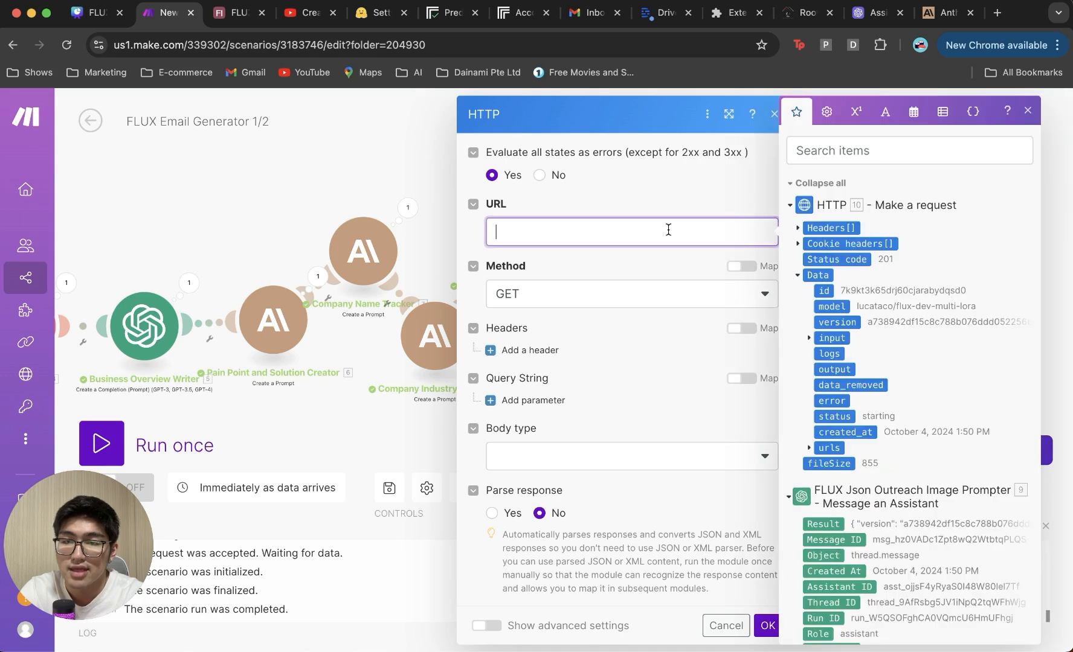
{"action": "left_click", "coordinate": [809, 447]}
{"action": "scroll", "coordinate": [815, 447], "scroll_direction": "down", "scroll_amount": 2}
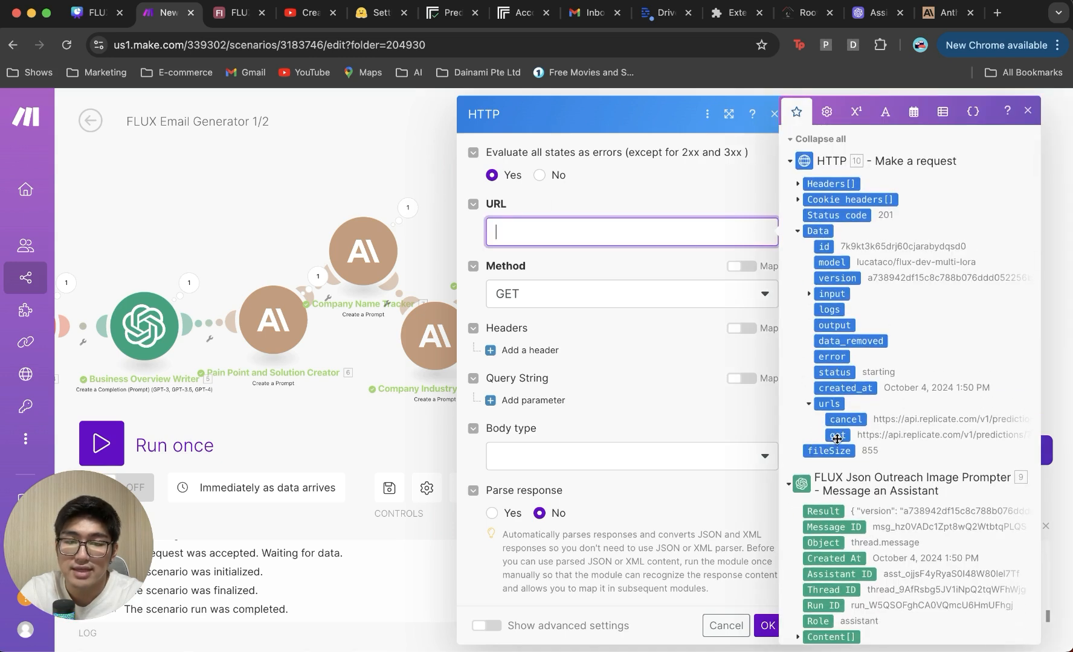
{"action": "left_click", "coordinate": [836, 435]}
{"action": "left_click", "coordinate": [631, 456]}
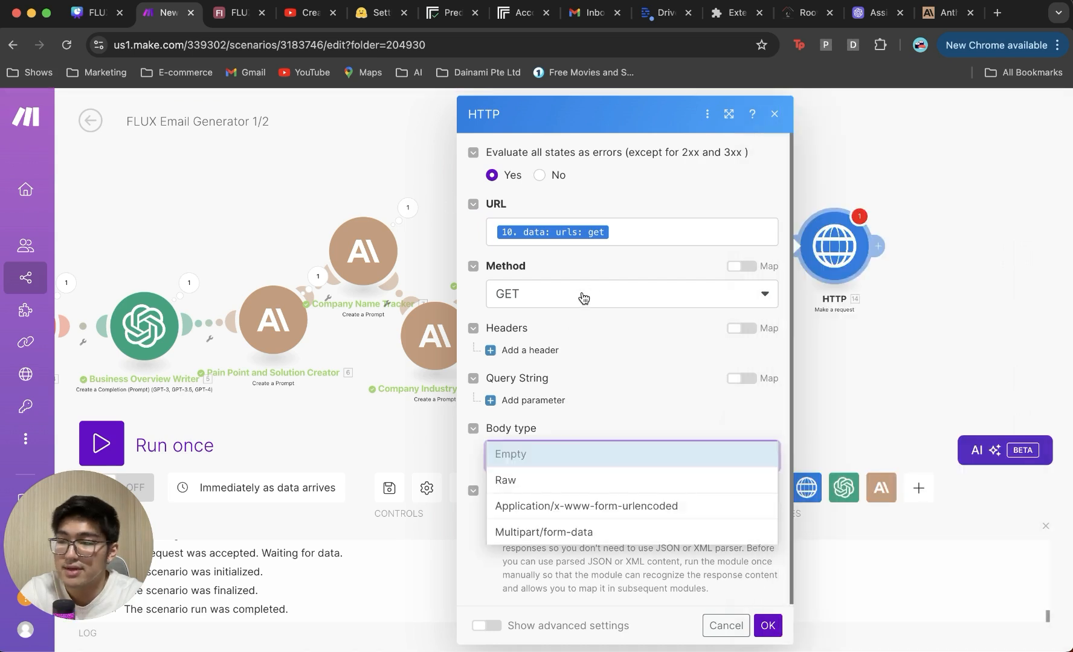
Step: Keep the GET method and add Authorization and Content-Type: application/json headers
{"action": "left_click", "coordinate": [582, 296]}
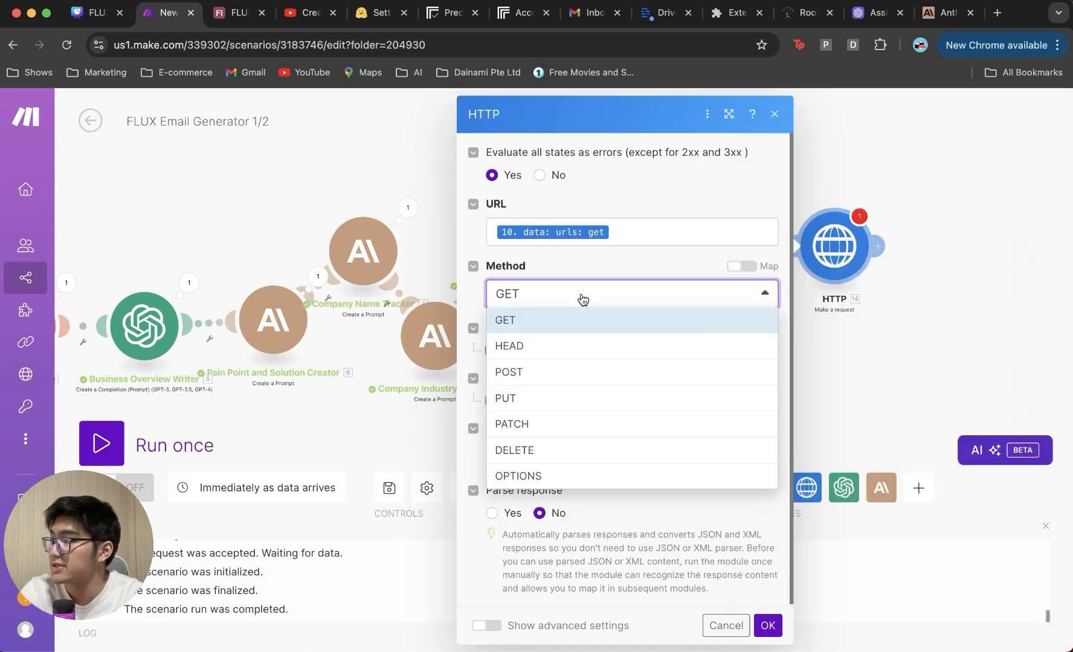
{"action": "left_click", "coordinate": [620, 265]}
{"action": "left_click", "coordinate": [537, 353]}
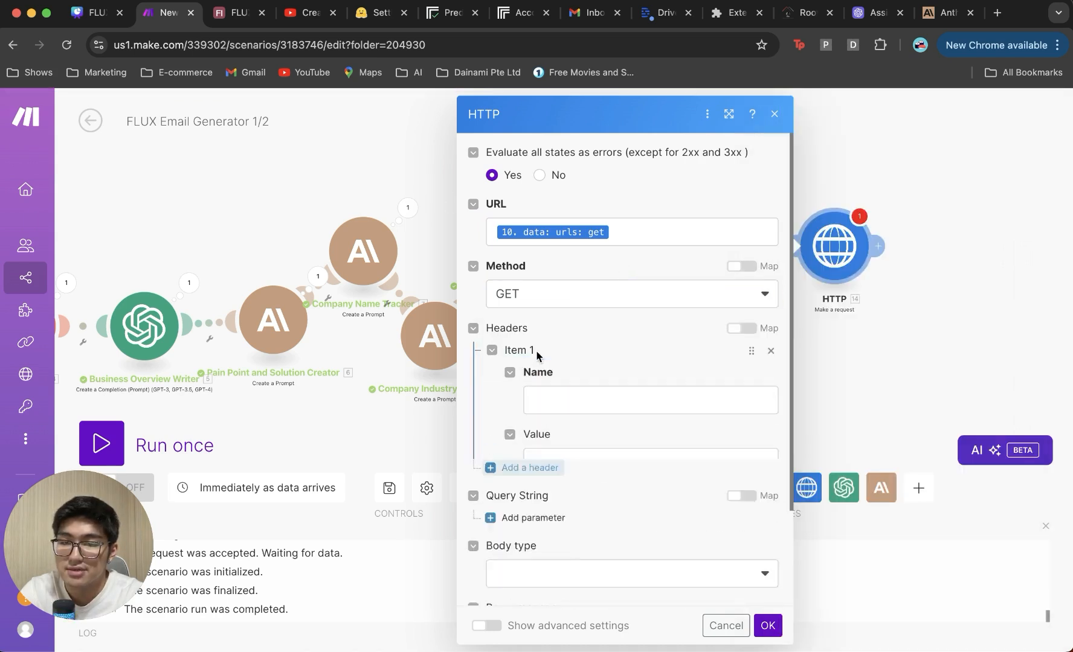
{"action": "left_click", "coordinate": [550, 408]}
{"action": "type", "text": "Authorization"}
{"action": "key", "text": "super+Tab"}
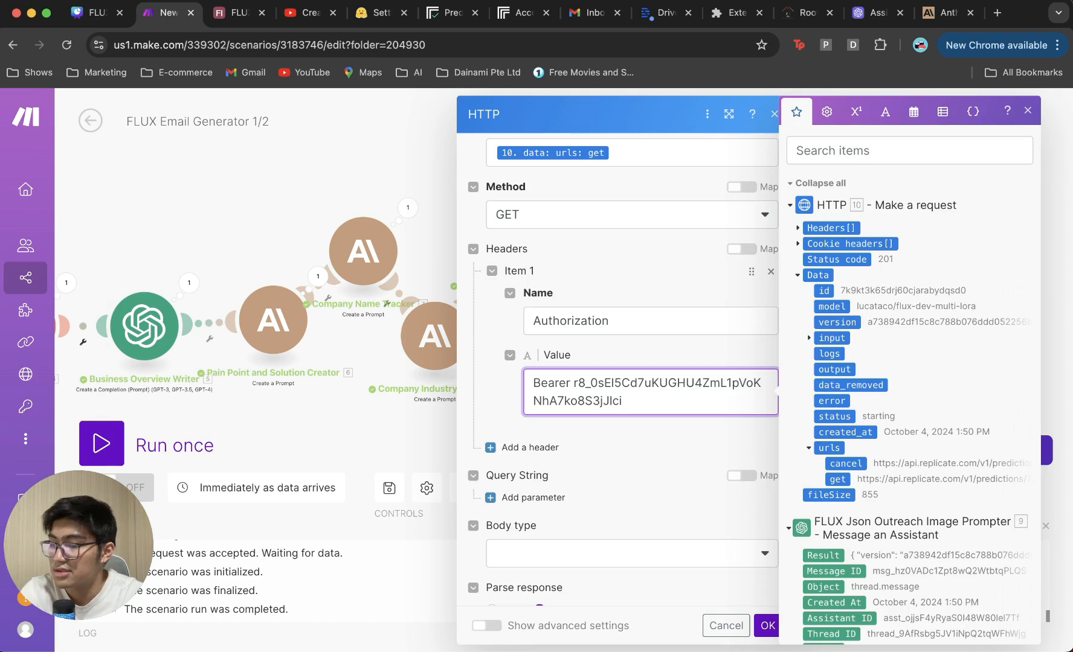
{"action": "left_click", "coordinate": [523, 447]}
{"action": "left_click", "coordinate": [549, 488]}
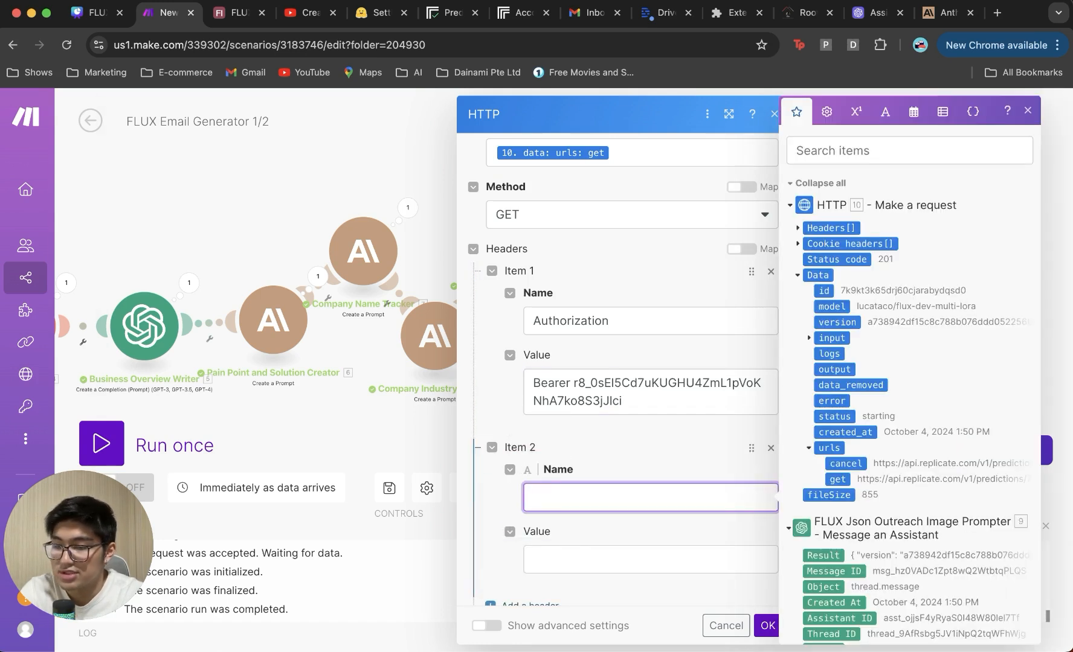
{"action": "type", "text": "Content-Type"}
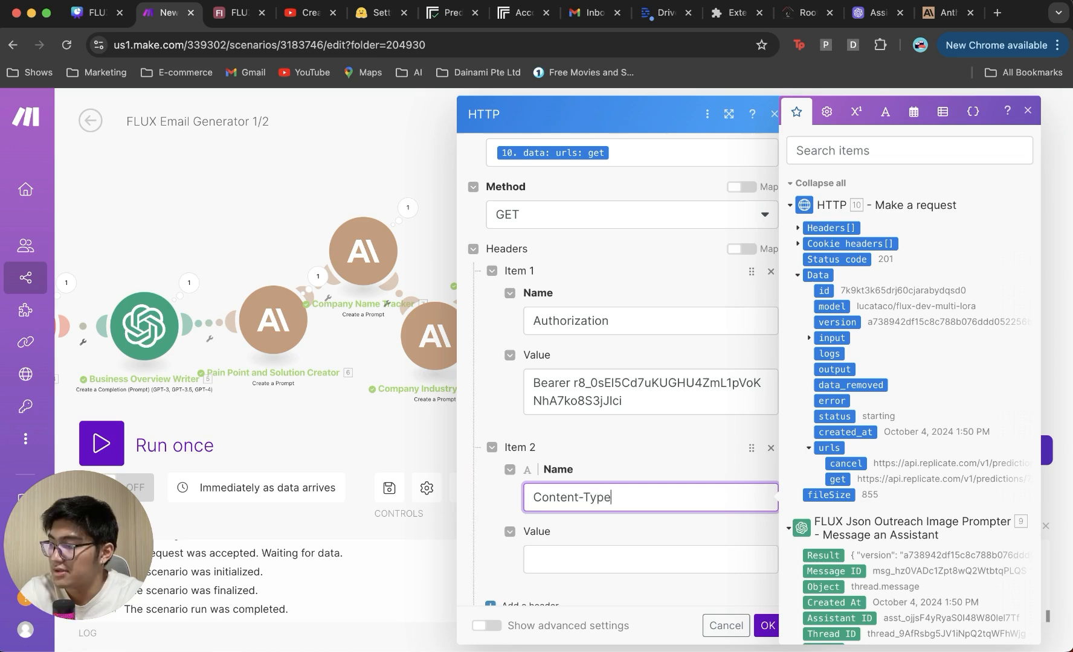
{"action": "key", "text": "super+Tab"}
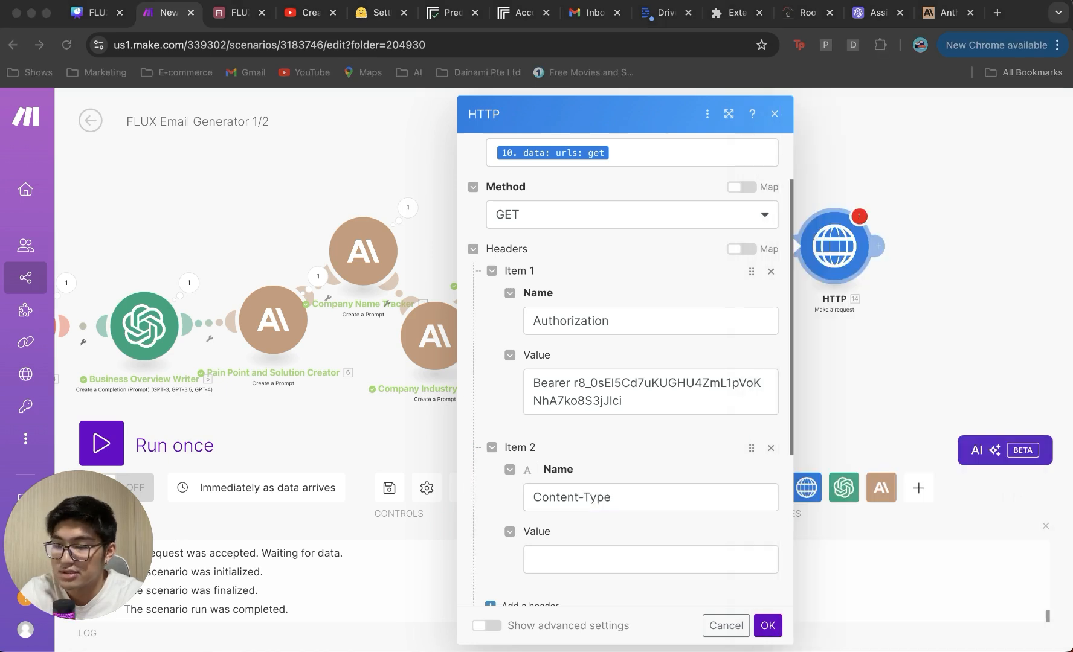
{"action": "left_click", "coordinate": [620, 547]}
{"action": "type", "text": "application/json"}
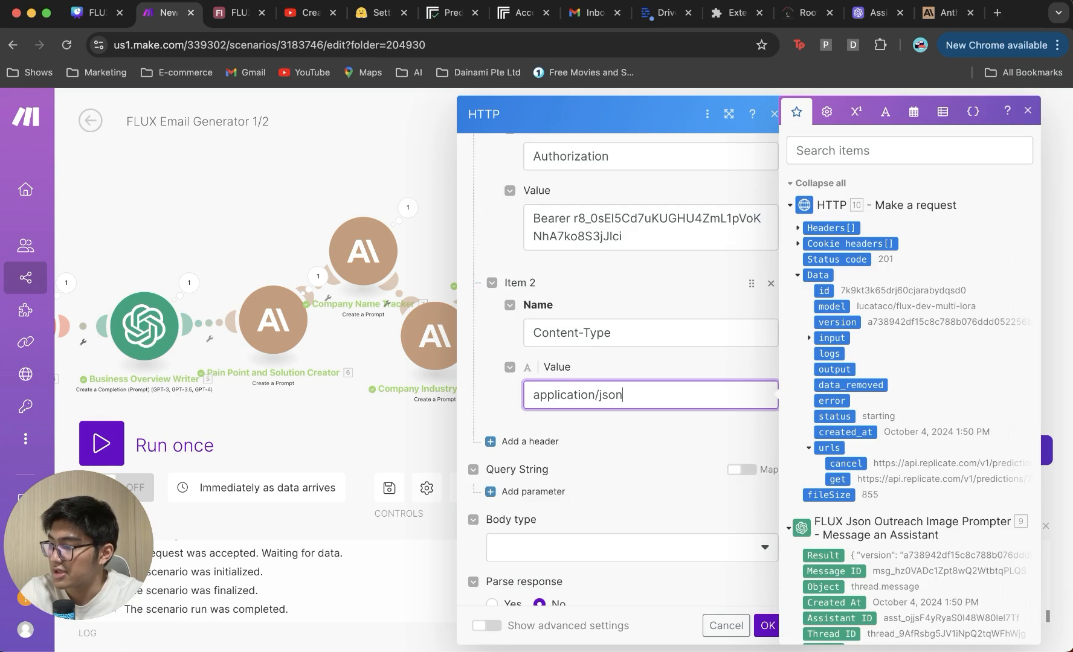
Step: Set a Raw JSON body with response parsing, save the module, and run the scenario once
{"action": "scroll", "coordinate": [491, 416], "scroll_direction": "down", "scroll_amount": 3}
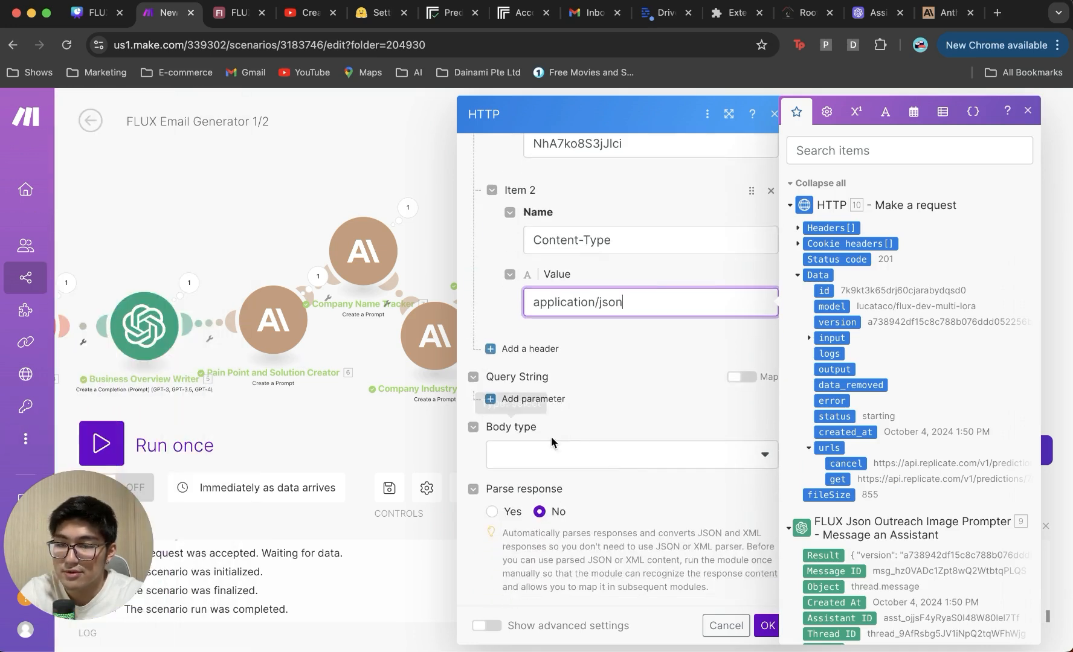
{"action": "left_click", "coordinate": [631, 471]}
{"action": "left_click", "coordinate": [631, 472]}
{"action": "left_click", "coordinate": [603, 518]}
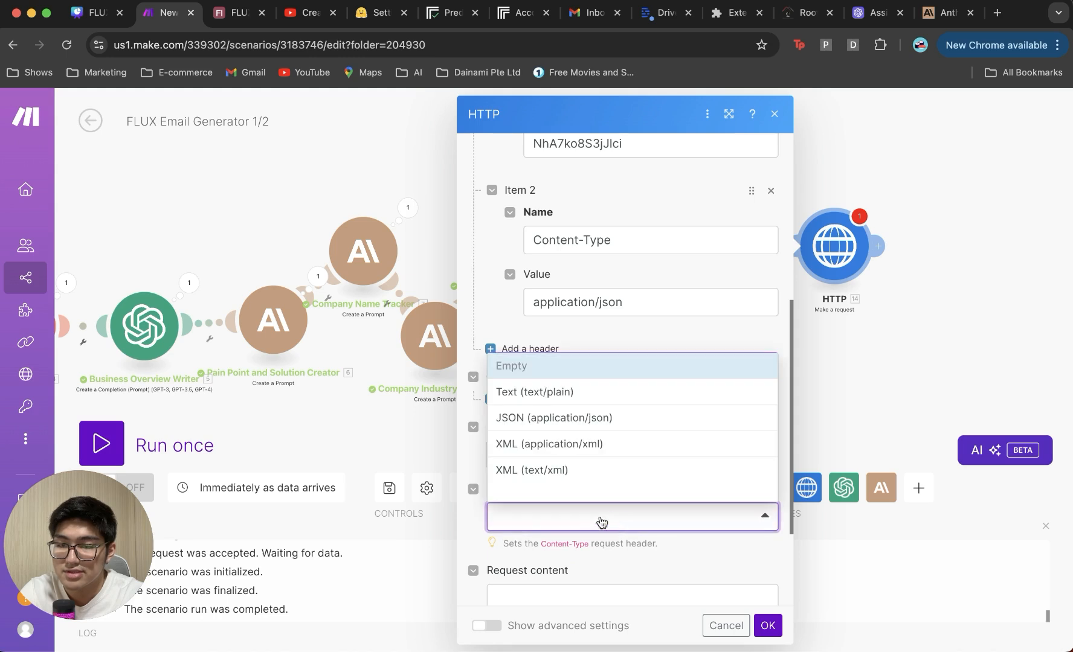
{"action": "left_click", "coordinate": [615, 419]}
{"action": "scroll", "coordinate": [519, 463], "scroll_direction": "down", "scroll_amount": 2}
{"action": "left_click", "coordinate": [491, 512]}
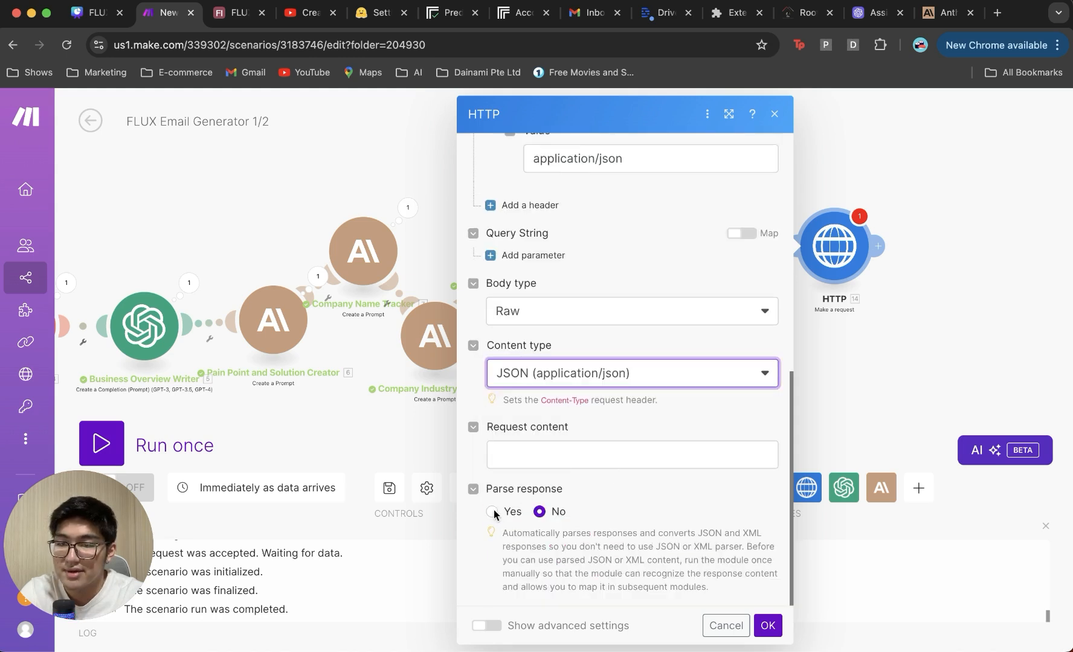
{"action": "left_click", "coordinate": [766, 626]}
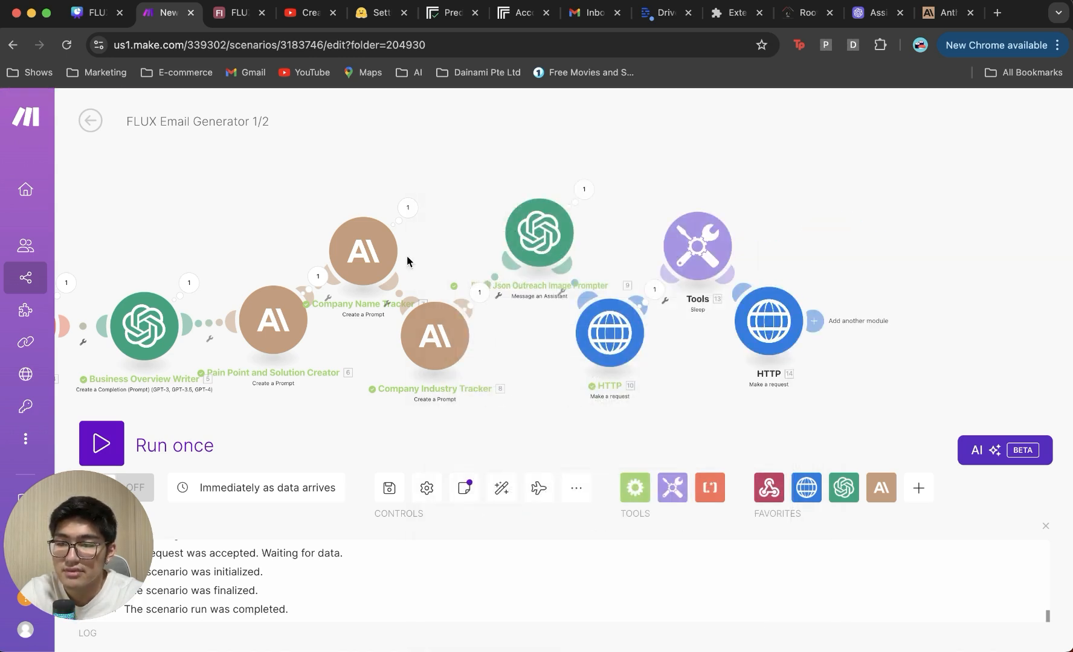
{"action": "left_click", "coordinate": [101, 443]}
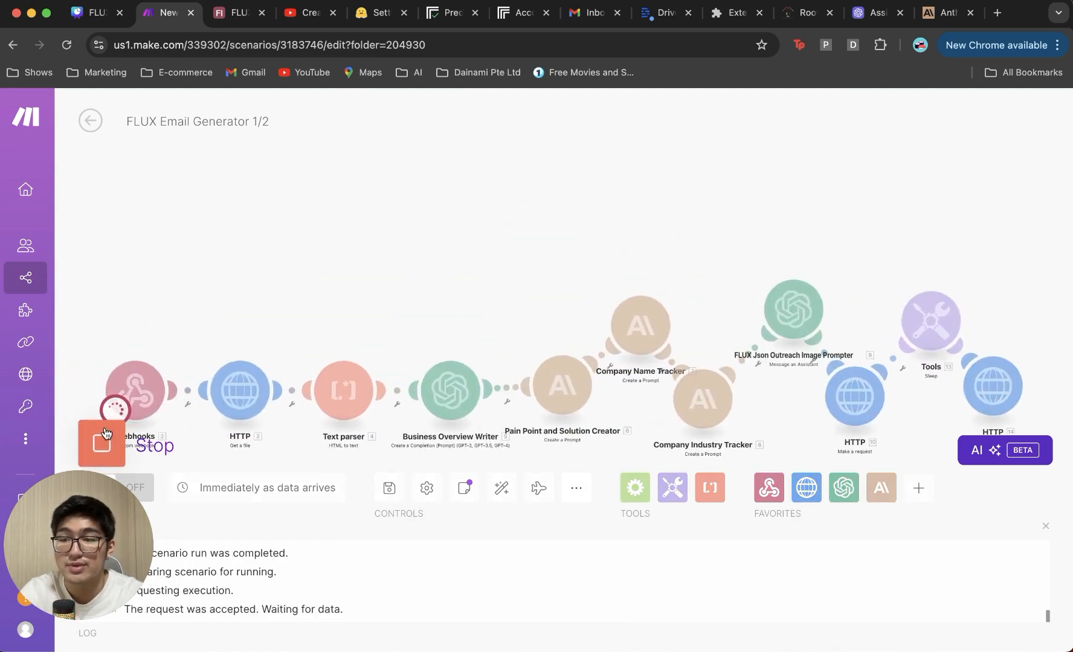
{"action": "left_click", "coordinate": [806, 13]}
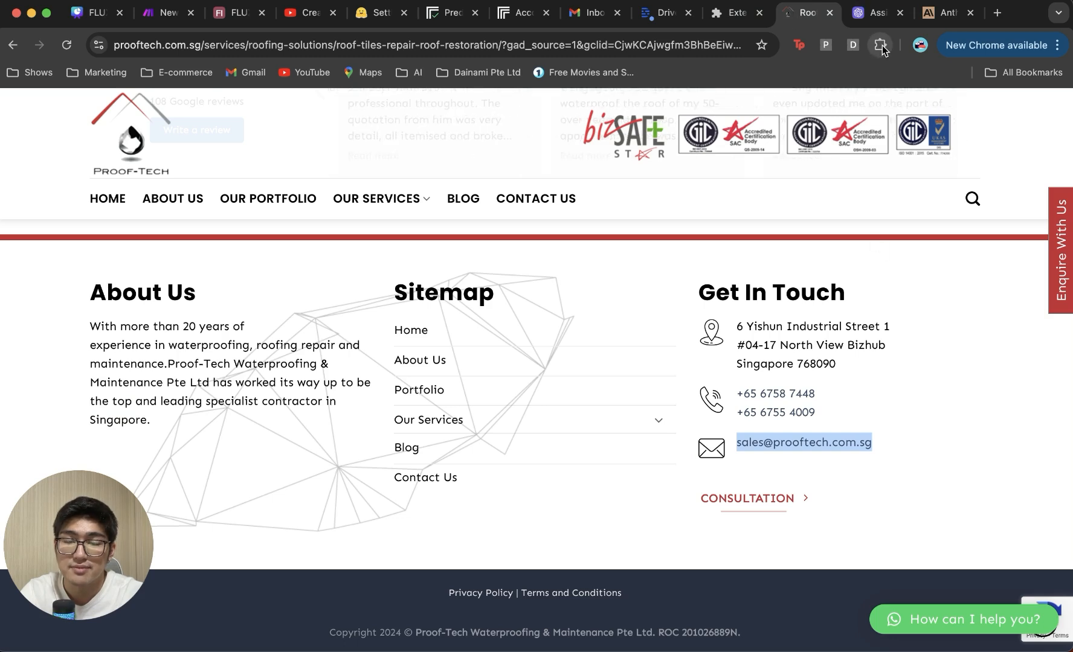
Step: Switch from the Make scenario to the Airtable FLUX Email Generator base tab
{"action": "key", "text": "super+2"}
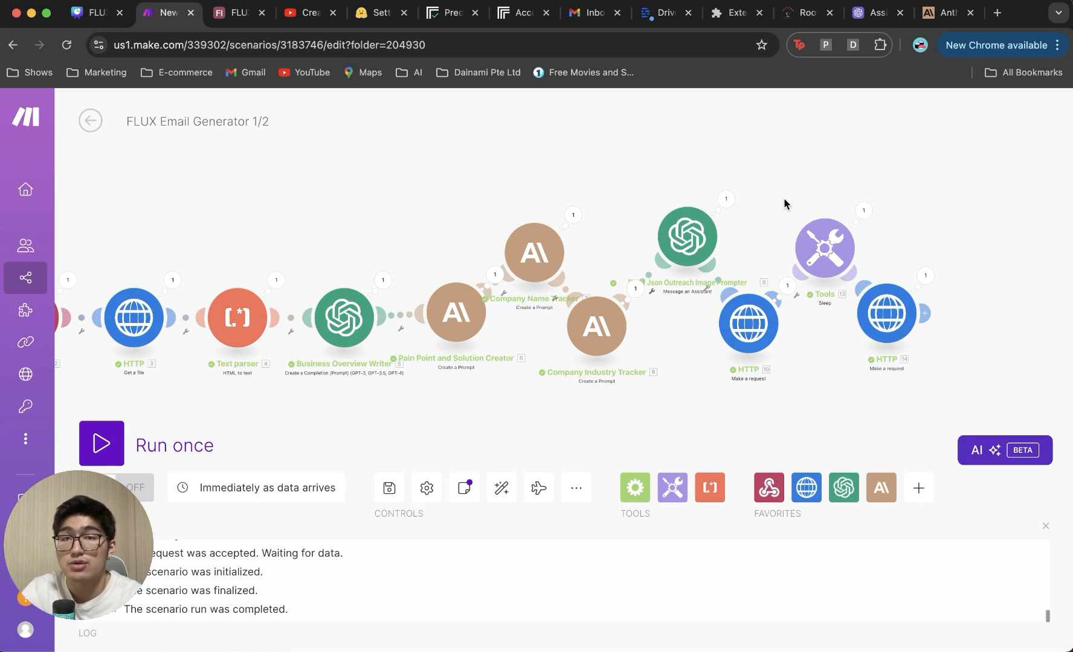
{"action": "key", "text": "super+3"}
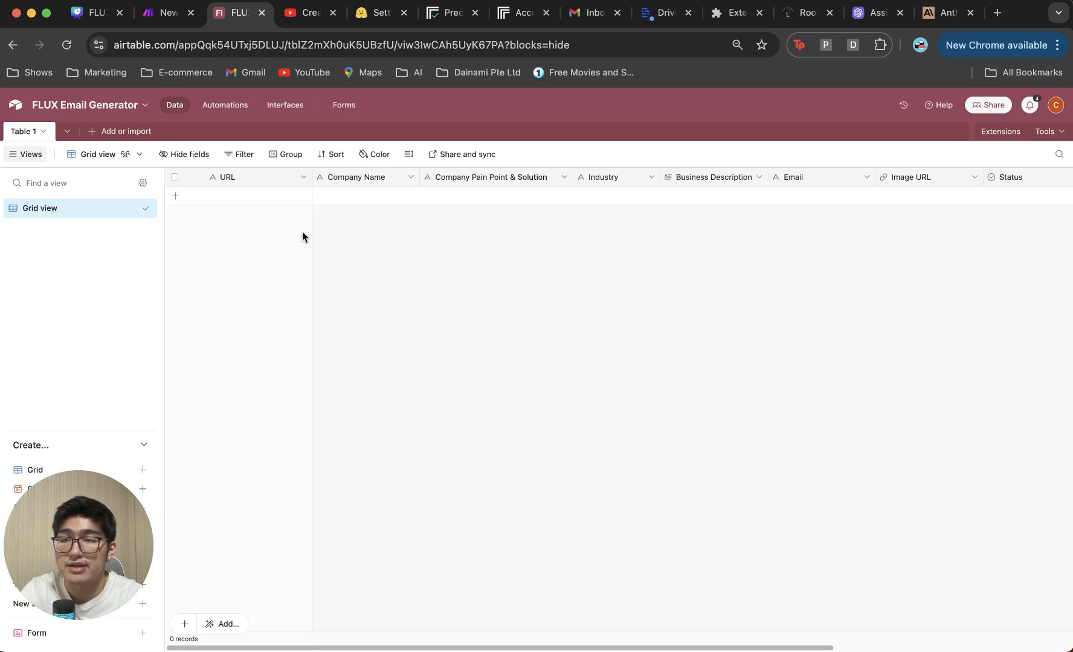
{"action": "key", "text": "super+equal"}
{"action": "key", "text": "super+equal"}
{"action": "key", "text": "super+equal"}
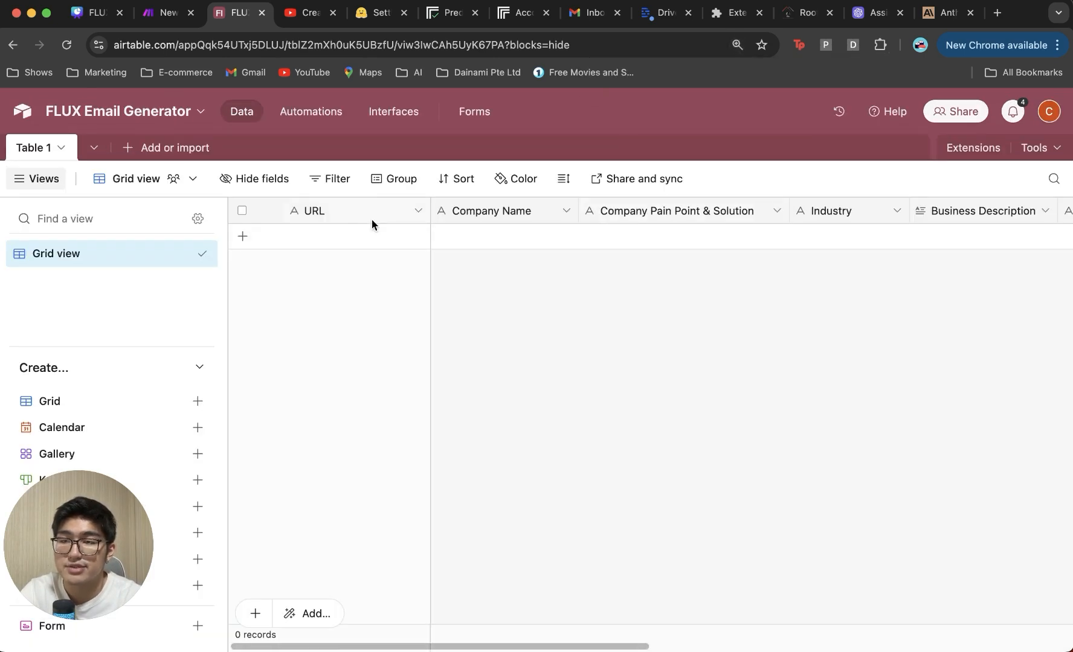
{"action": "left_click", "coordinate": [414, 211]}
{"action": "scroll", "coordinate": [523, 284], "scroll_direction": "right", "scroll_amount": 1}
{"action": "scroll", "coordinate": [524, 237], "scroll_direction": "left", "scroll_amount": 1}
{"action": "double_click", "coordinate": [539, 211]}
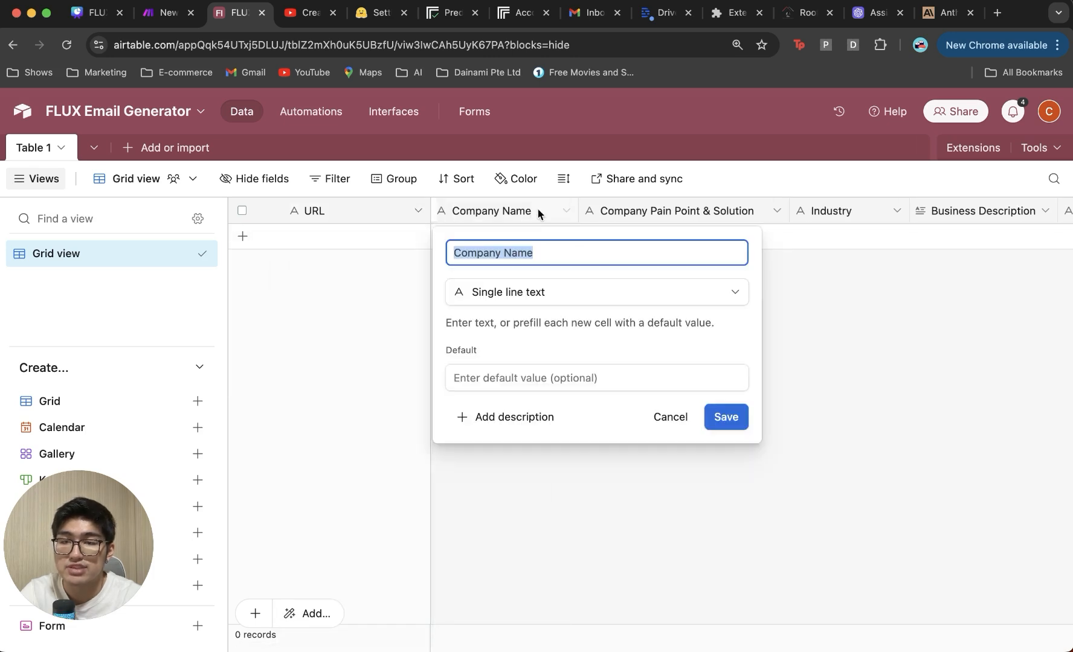
{"action": "scroll", "coordinate": [613, 256], "scroll_direction": "right", "scroll_amount": 3}
{"action": "scroll", "coordinate": [632, 248], "scroll_direction": "left", "scroll_amount": 1}
{"action": "double_click", "coordinate": [594, 211]}
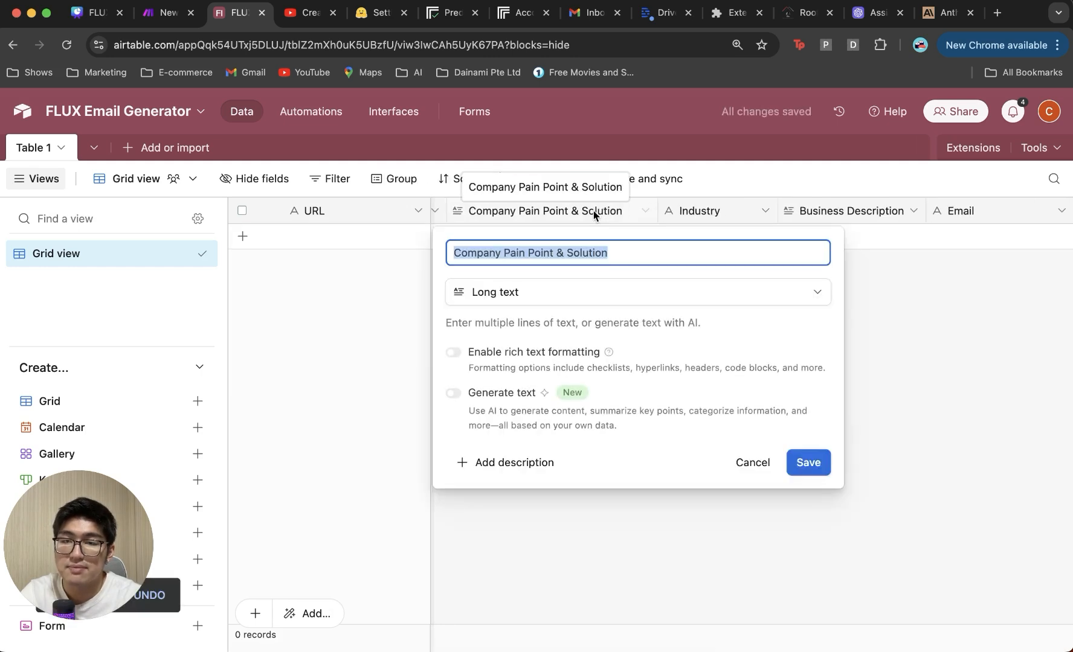
{"action": "left_click", "coordinate": [864, 337]}
{"action": "scroll", "coordinate": [759, 275], "scroll_direction": "right", "scroll_amount": 3}
{"action": "double_click", "coordinate": [627, 214]}
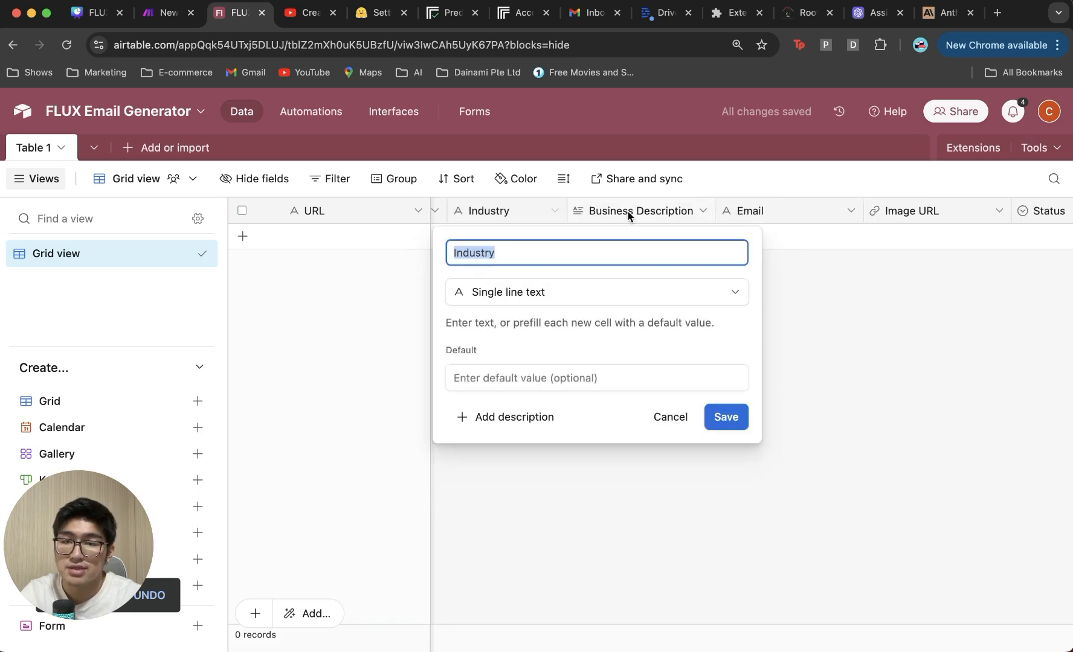
{"action": "left_click", "coordinate": [784, 326]}
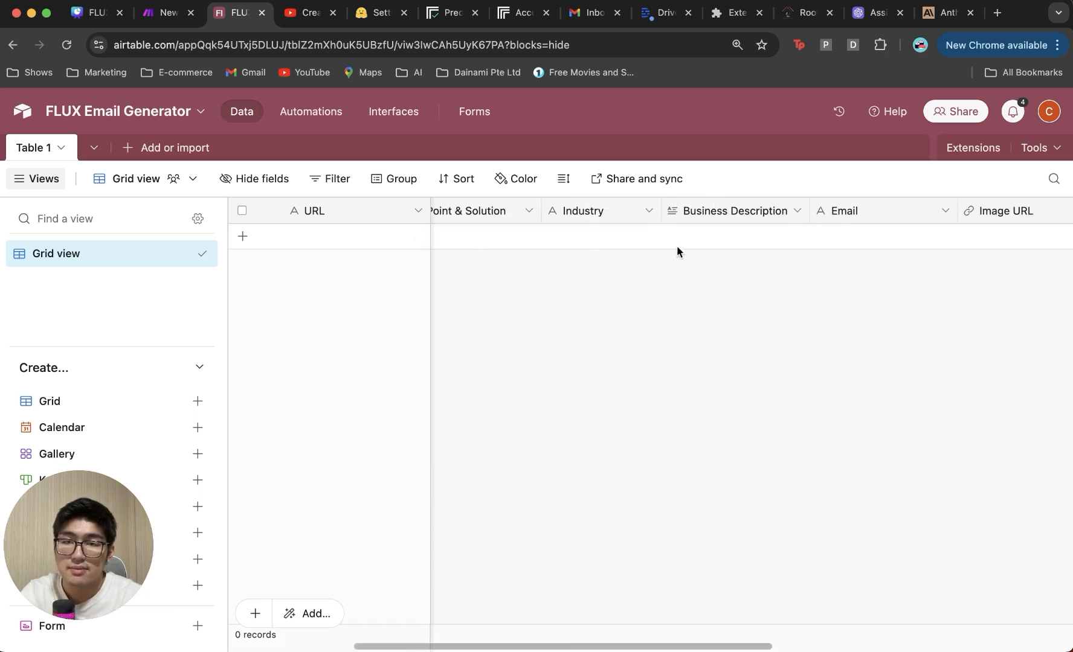
{"action": "double_click", "coordinate": [713, 211]}
{"action": "left_click", "coordinate": [879, 328]}
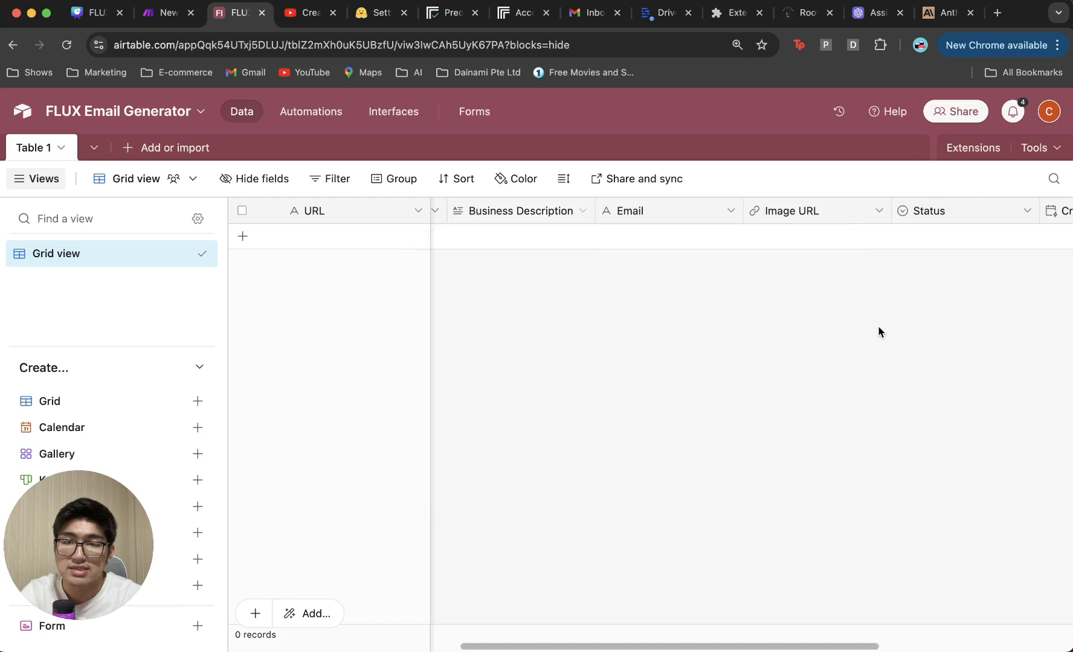
{"action": "double_click", "coordinate": [685, 214]}
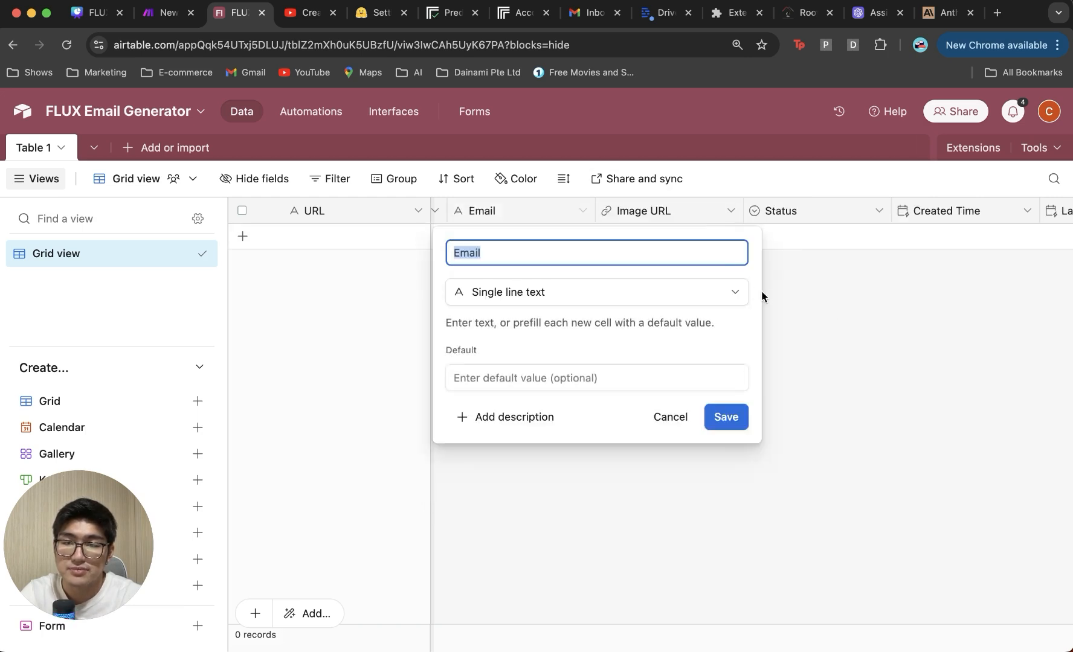
{"action": "left_click", "coordinate": [776, 294]}
{"action": "scroll", "coordinate": [776, 294], "scroll_direction": "right", "scroll_amount": 1}
{"action": "double_click", "coordinate": [756, 225]}
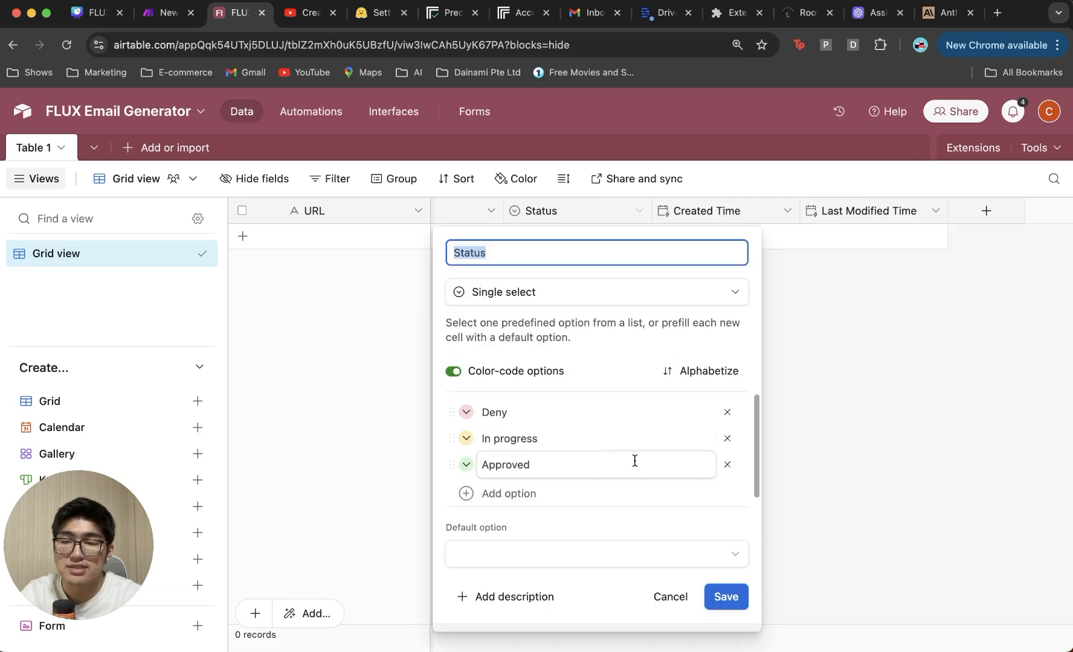
{"action": "key", "text": "Escape"}
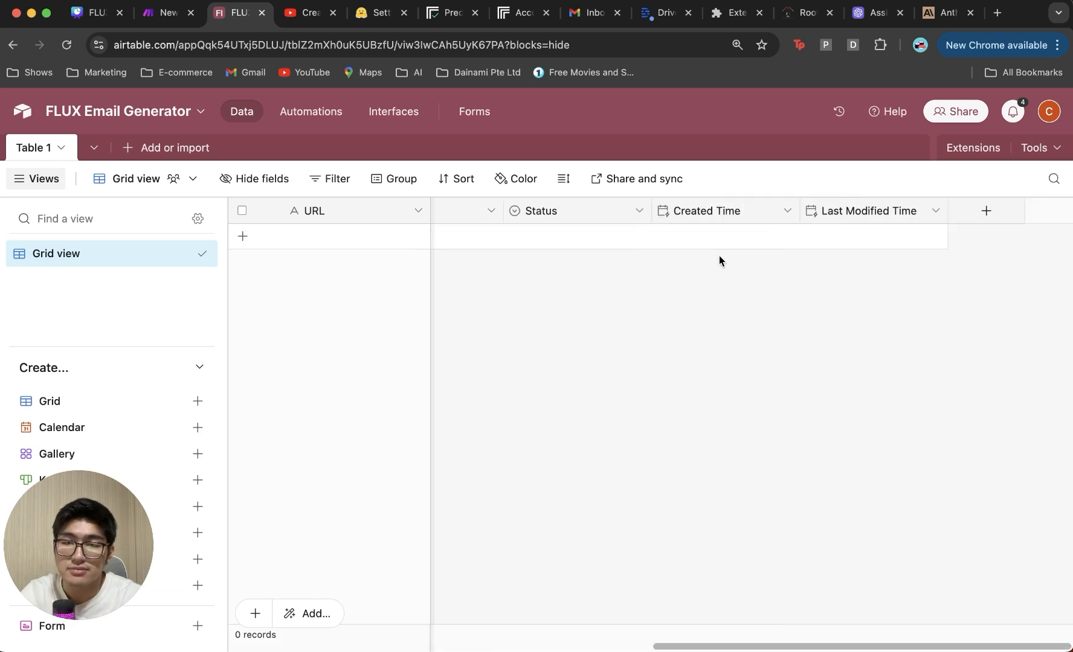
Step: Review the Created Time field, then save Last Modified Time tracking all editable fields
{"action": "double_click", "coordinate": [732, 214]}
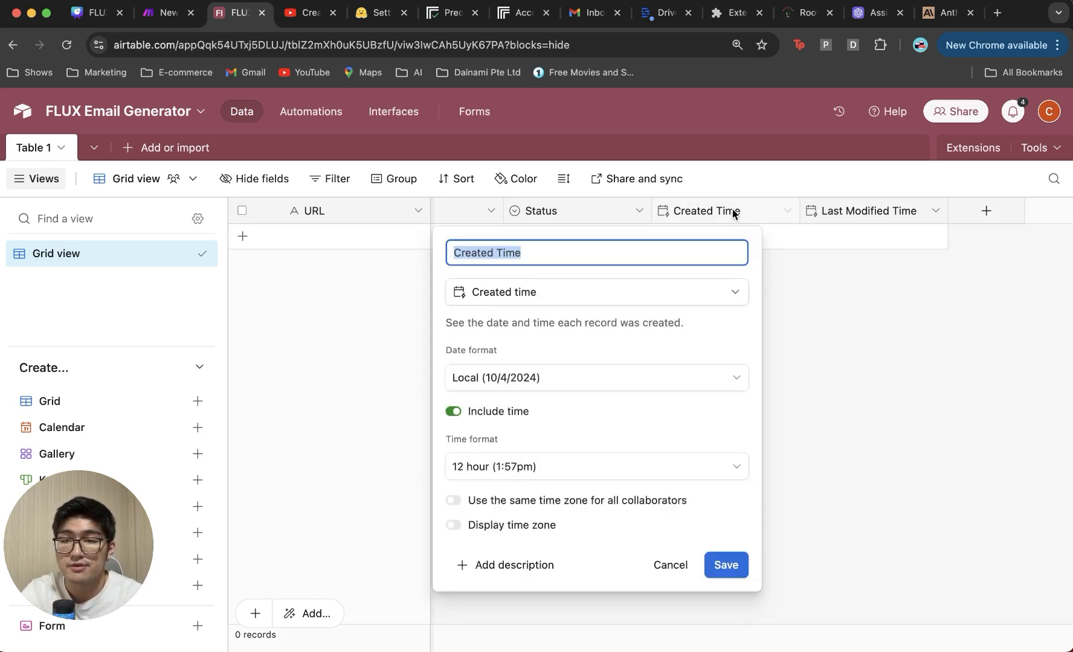
{"action": "left_click", "coordinate": [613, 293]}
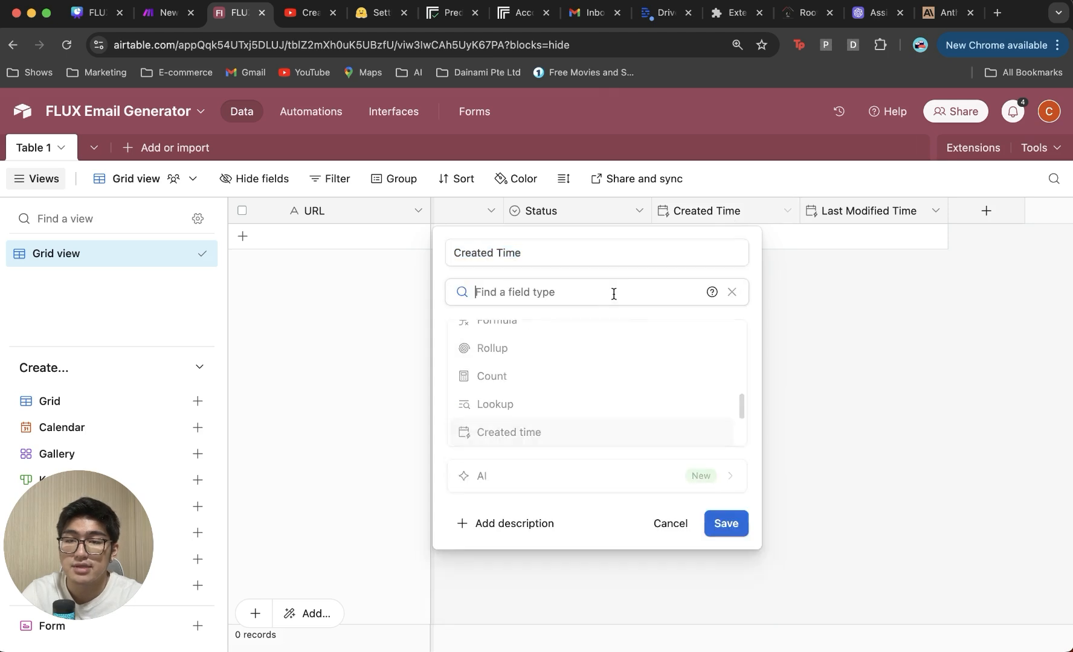
{"action": "left_click", "coordinate": [873, 317]}
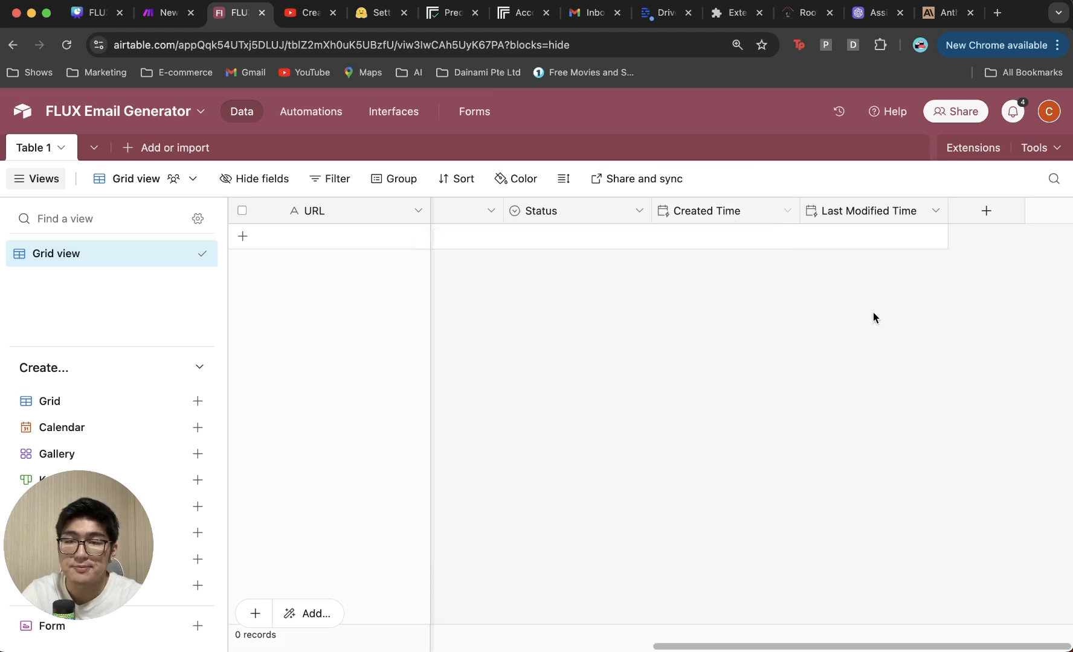
{"action": "double_click", "coordinate": [870, 216]}
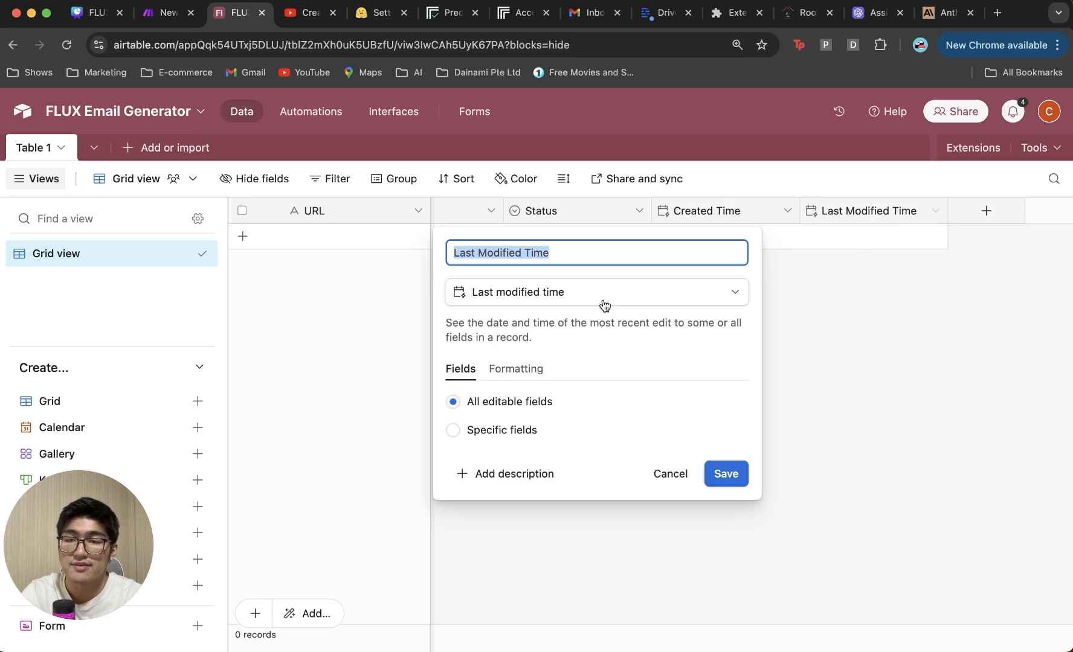
{"action": "left_click", "coordinate": [729, 473]}
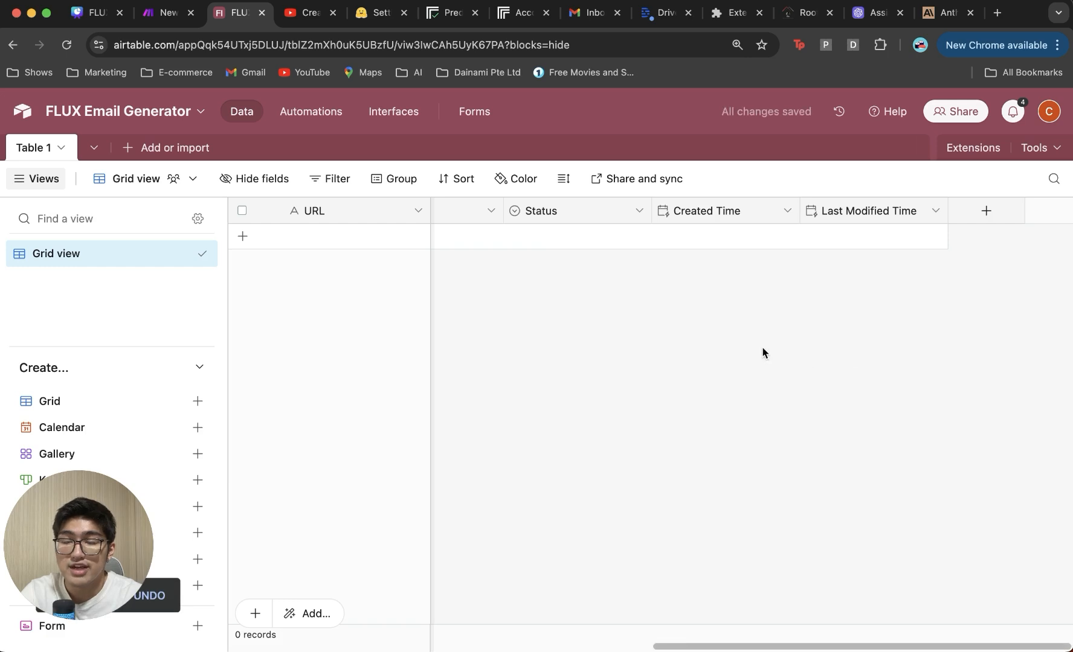
{"action": "scroll", "coordinate": [763, 352], "scroll_direction": "left", "scroll_amount": 9}
{"action": "left_click", "coordinate": [1049, 111]}
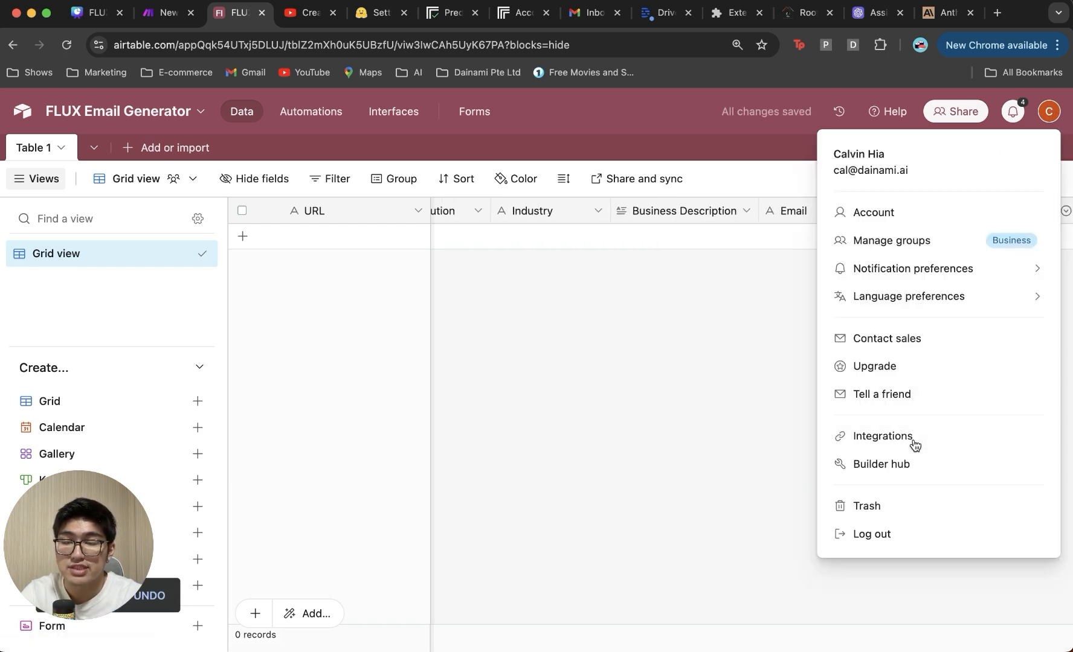
Step: Check the Make third-party integration's base list in Airtable, then return to the Make tab
{"action": "left_click", "coordinate": [883, 436]}
{"action": "left_click", "coordinate": [492, 183]}
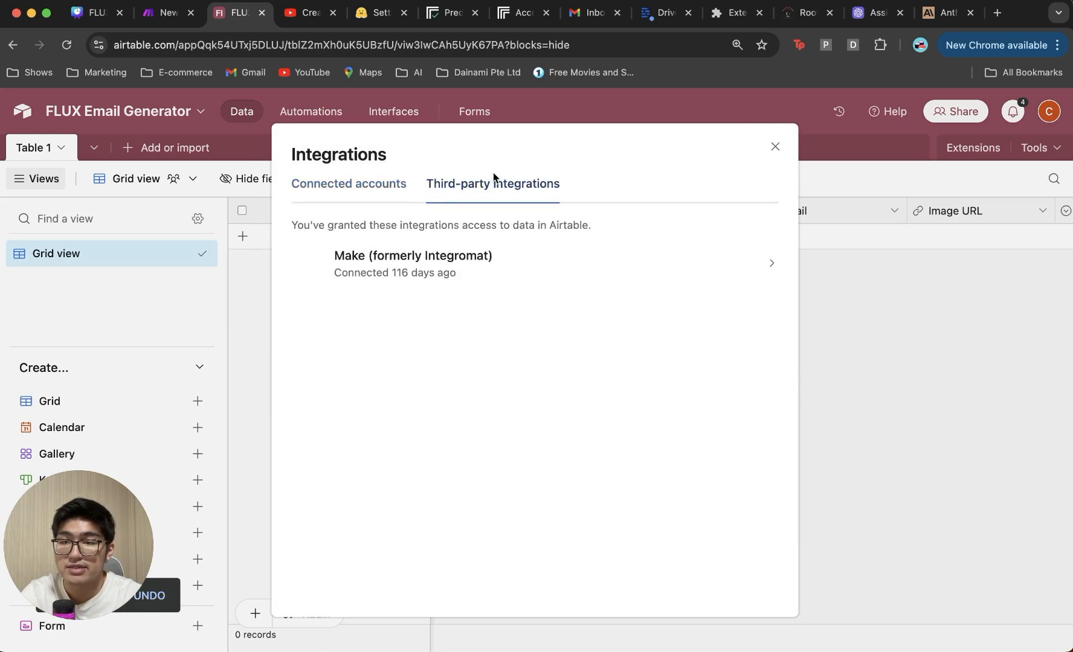
{"action": "left_click", "coordinate": [540, 278]}
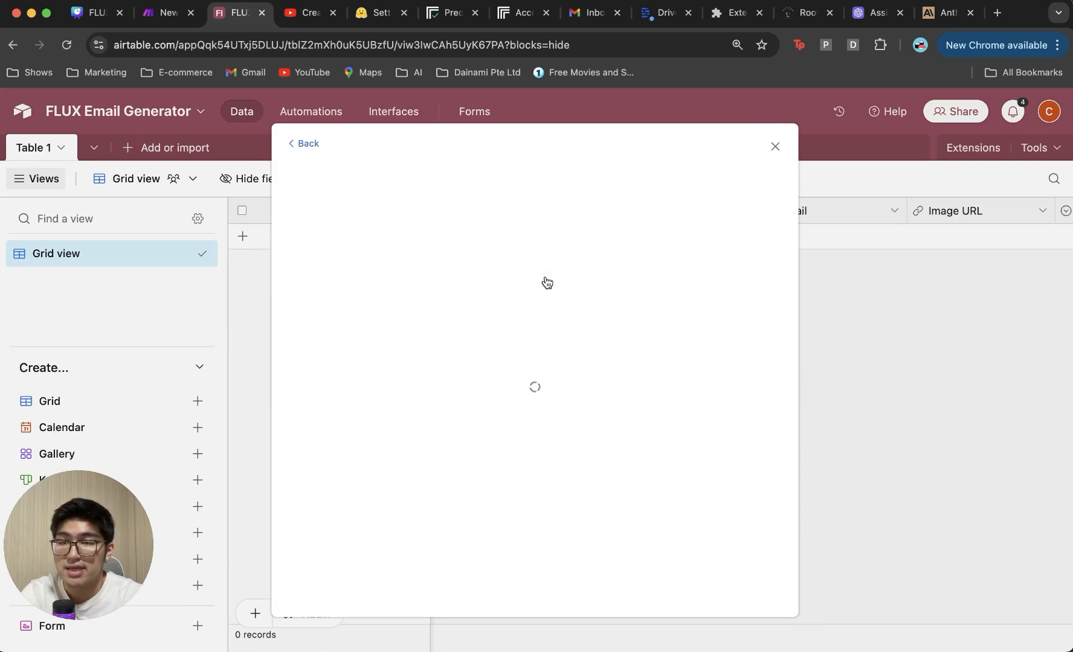
{"action": "scroll", "coordinate": [416, 422], "scroll_direction": "up", "scroll_amount": 5}
{"action": "scroll", "coordinate": [755, 398], "scroll_direction": "down", "scroll_amount": 5}
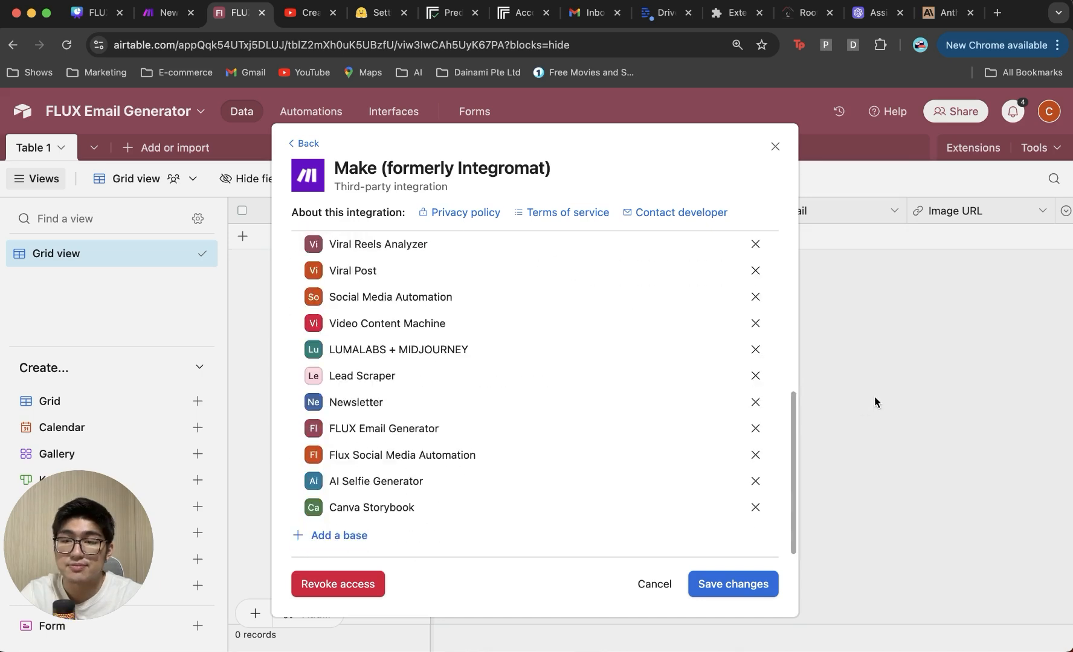
{"action": "left_click", "coordinate": [804, 401]}
{"action": "left_click", "coordinate": [164, 13]}
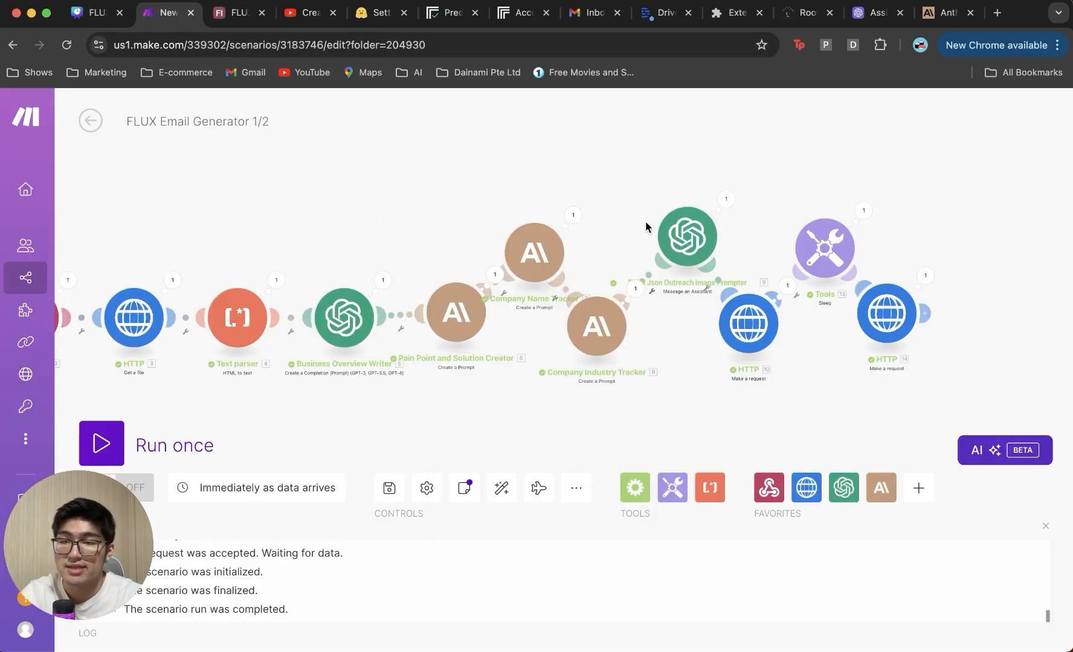
Step: Add an Airtable Create a Record module targeting Table 1 of the FLUX Email Generator base
{"action": "left_click", "coordinate": [924, 313]}
{"action": "type", "text": "airtable"}
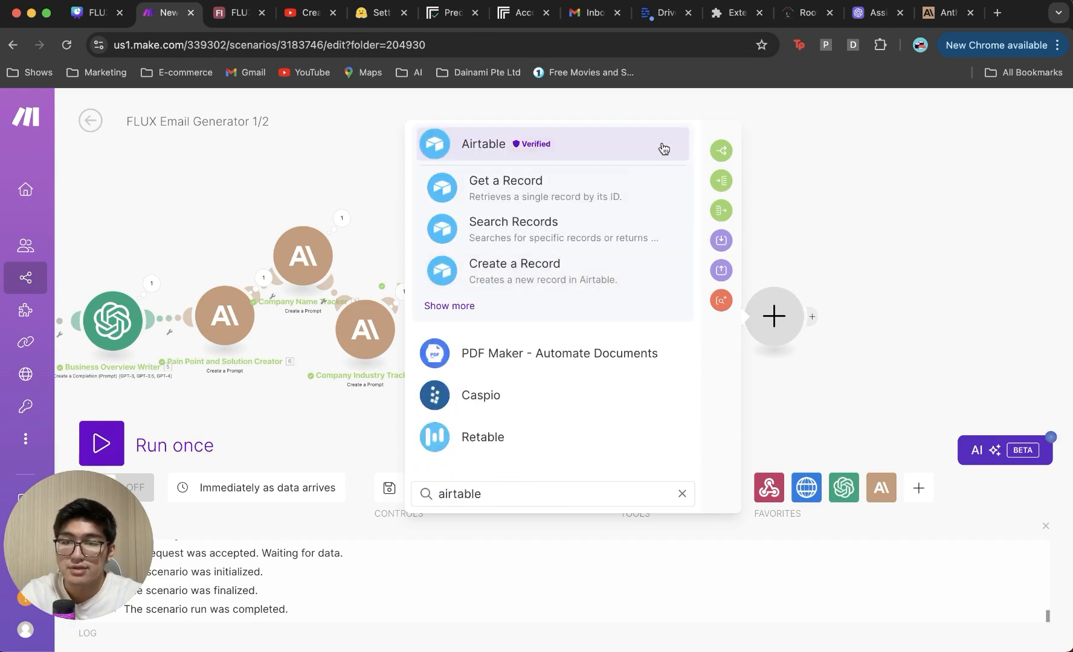
{"action": "left_click", "coordinate": [577, 284]}
{"action": "left_click", "coordinate": [505, 296]}
{"action": "scroll", "coordinate": [546, 471], "scroll_direction": "down", "scroll_amount": 1}
{"action": "left_click", "coordinate": [540, 486]}
{"action": "left_click", "coordinate": [606, 344]}
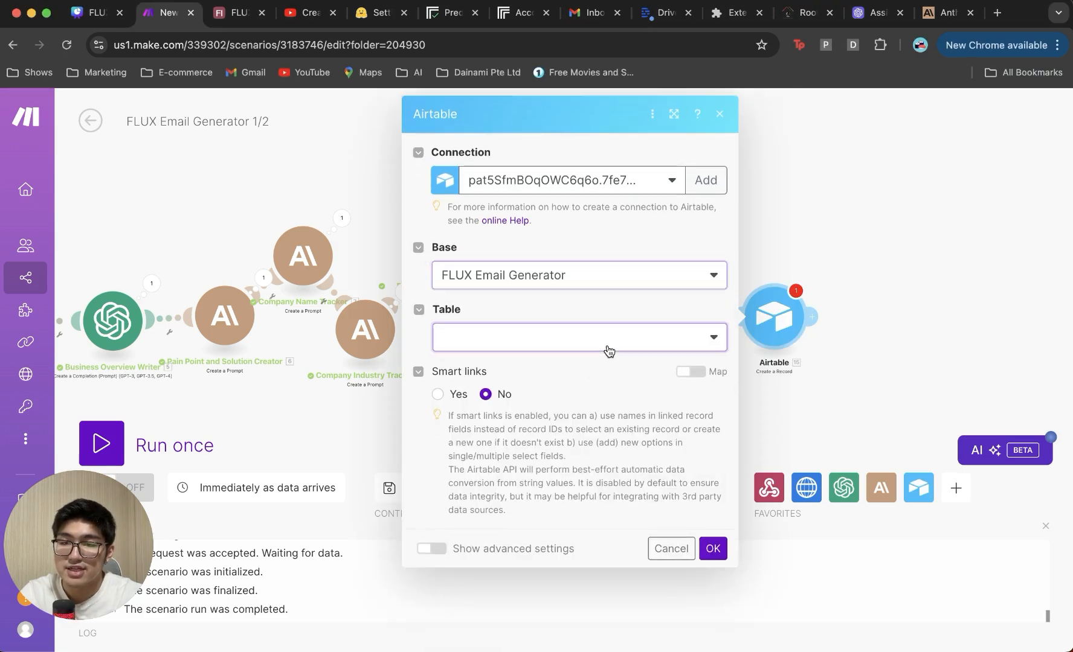
{"action": "left_click", "coordinate": [568, 365]}
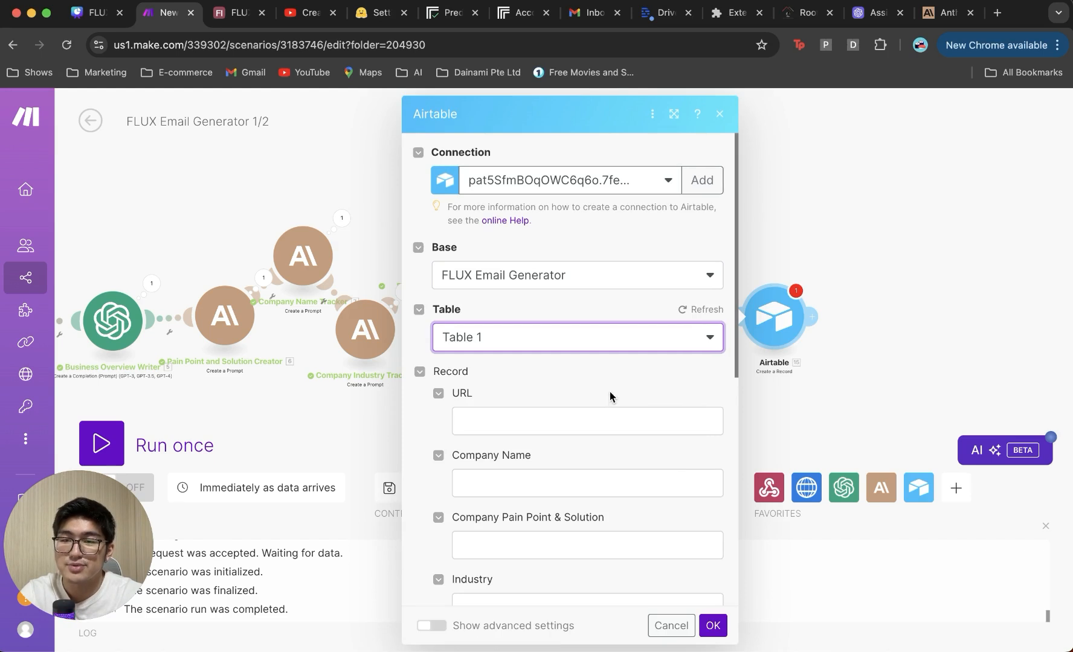
{"action": "scroll", "coordinate": [612, 396], "scroll_direction": "down", "scroll_amount": 5}
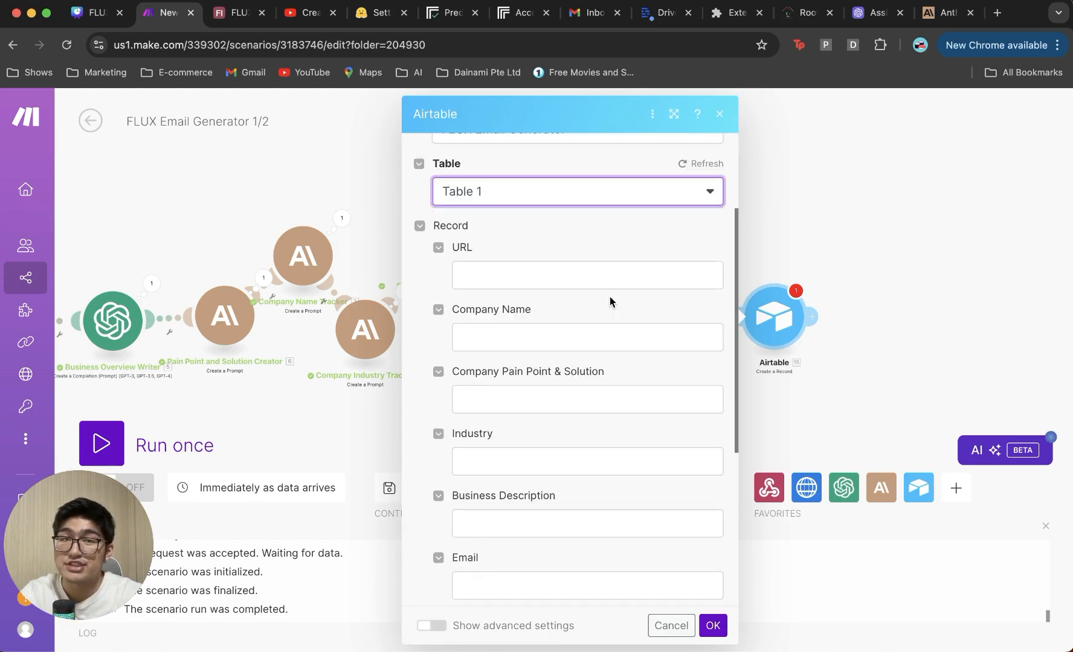
Step: Map the webhook url, Company Name, and Company Pain Point & Solution responses into the record
{"action": "left_click", "coordinate": [597, 273]}
{"action": "scroll", "coordinate": [801, 468], "scroll_direction": "down", "scroll_amount": 4}
{"action": "scroll", "coordinate": [800, 468], "scroll_direction": "down", "scroll_amount": 10}
{"action": "left_click", "coordinate": [763, 596]}
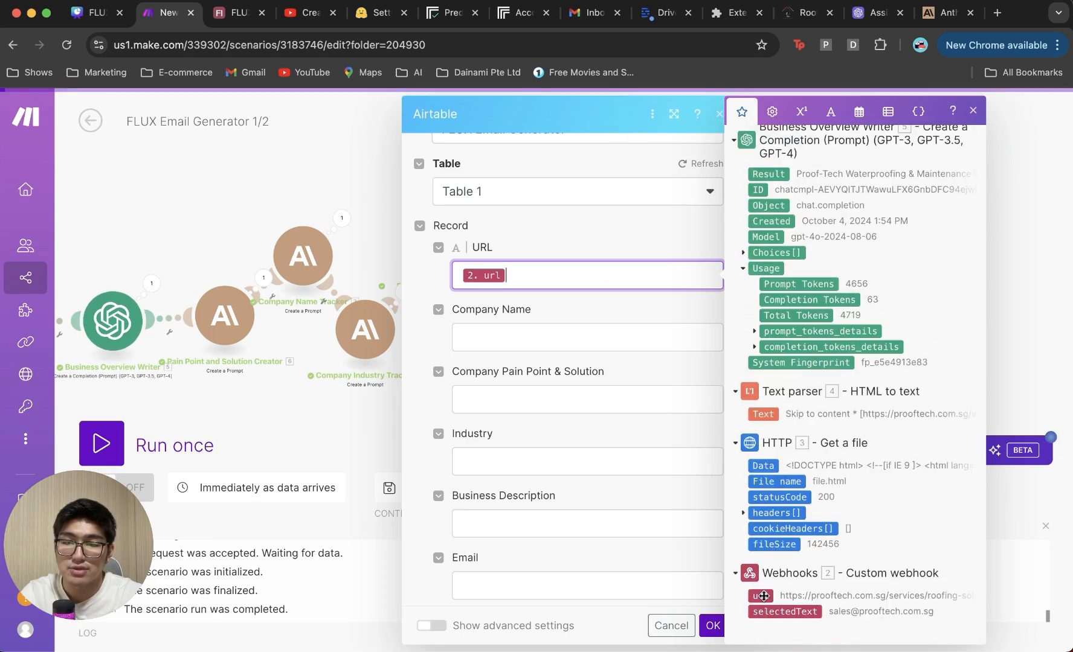
{"action": "left_click", "coordinate": [484, 337]}
{"action": "scroll", "coordinate": [874, 342], "scroll_direction": "up", "scroll_amount": 8}
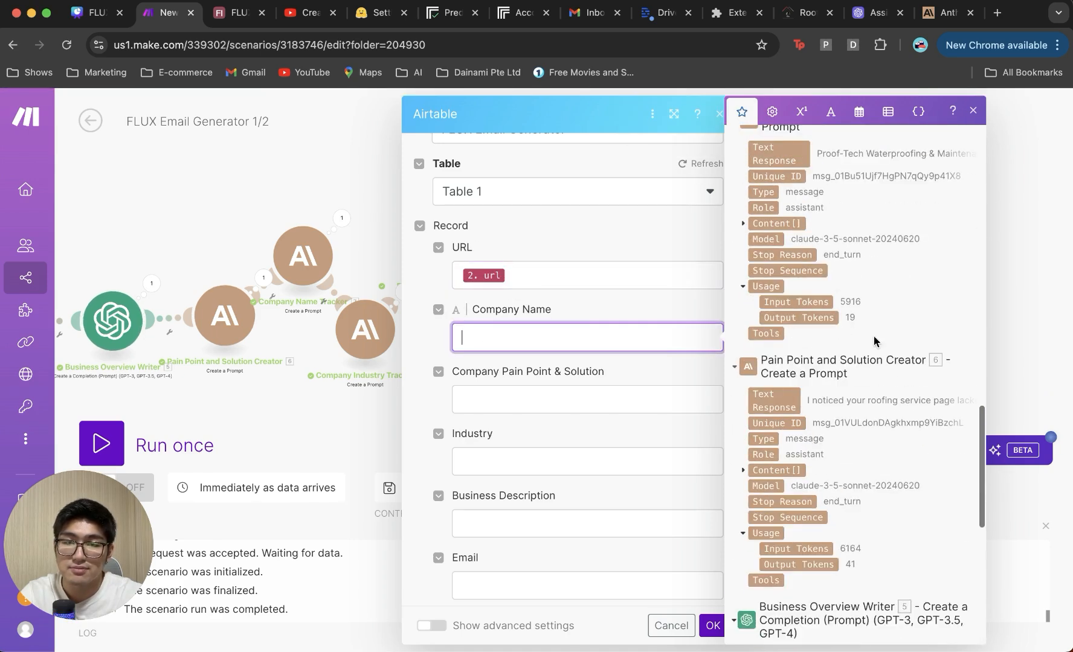
{"action": "scroll", "coordinate": [870, 344], "scroll_direction": "up", "scroll_amount": 3}
{"action": "left_click", "coordinate": [770, 265]}
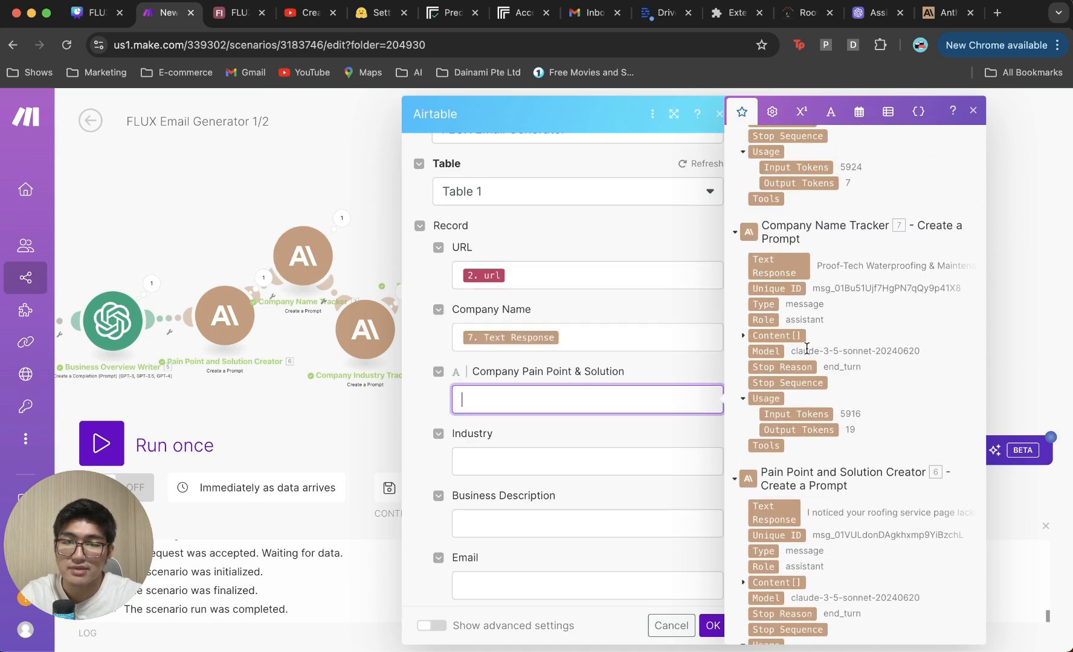
{"action": "scroll", "coordinate": [867, 341], "scroll_direction": "up", "scroll_amount": 7}
{"action": "scroll", "coordinate": [866, 343], "scroll_direction": "down", "scroll_amount": 9}
{"action": "scroll", "coordinate": [867, 343], "scroll_direction": "down", "scroll_amount": 3}
{"action": "scroll", "coordinate": [866, 343], "scroll_direction": "up", "scroll_amount": 3}
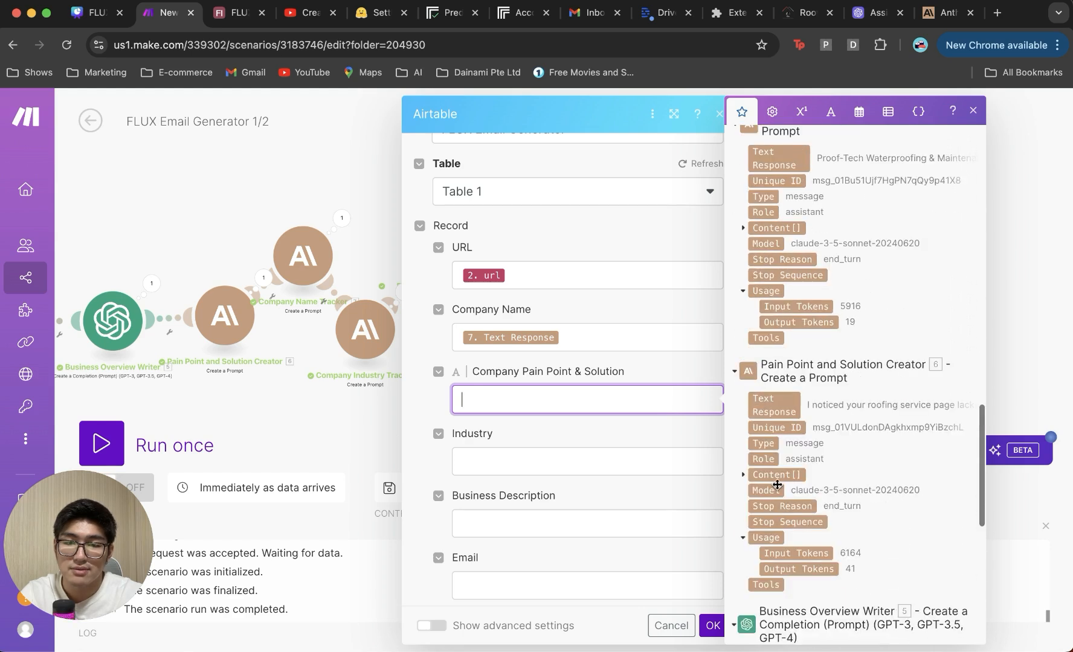
{"action": "left_click", "coordinate": [776, 399]}
Step: Map Industry, Business Description from Business Overview Writer, and the webhook's selectedText into Email
{"action": "scroll", "coordinate": [795, 395], "scroll_direction": "up", "scroll_amount": 3}
{"action": "scroll", "coordinate": [796, 395], "scroll_direction": "up", "scroll_amount": 4}
{"action": "left_click", "coordinate": [784, 342]}
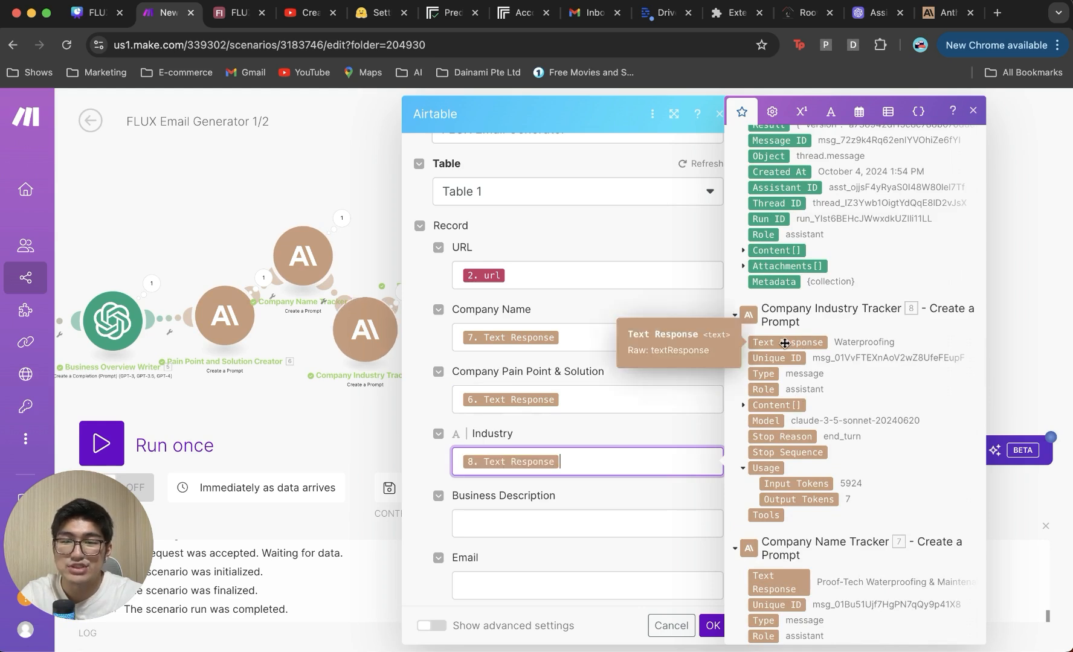
{"action": "scroll", "coordinate": [591, 398], "scroll_direction": "down", "scroll_amount": 3}
{"action": "left_click", "coordinate": [551, 444]}
{"action": "scroll", "coordinate": [795, 386], "scroll_direction": "up", "scroll_amount": 2}
{"action": "scroll", "coordinate": [795, 386], "scroll_direction": "down", "scroll_amount": 10}
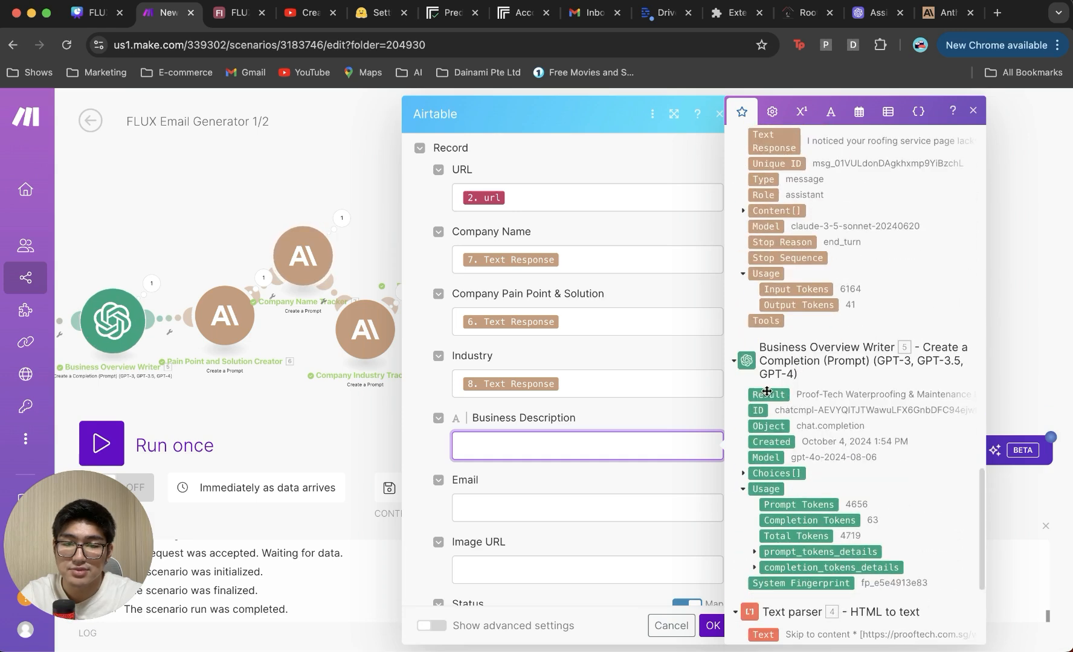
{"action": "left_click", "coordinate": [766, 393]}
{"action": "left_click", "coordinate": [647, 509]}
{"action": "scroll", "coordinate": [858, 408], "scroll_direction": "down", "scroll_amount": 1}
{"action": "scroll", "coordinate": [857, 408], "scroll_direction": "down", "scroll_amount": 3}
{"action": "left_click", "coordinate": [785, 612]}
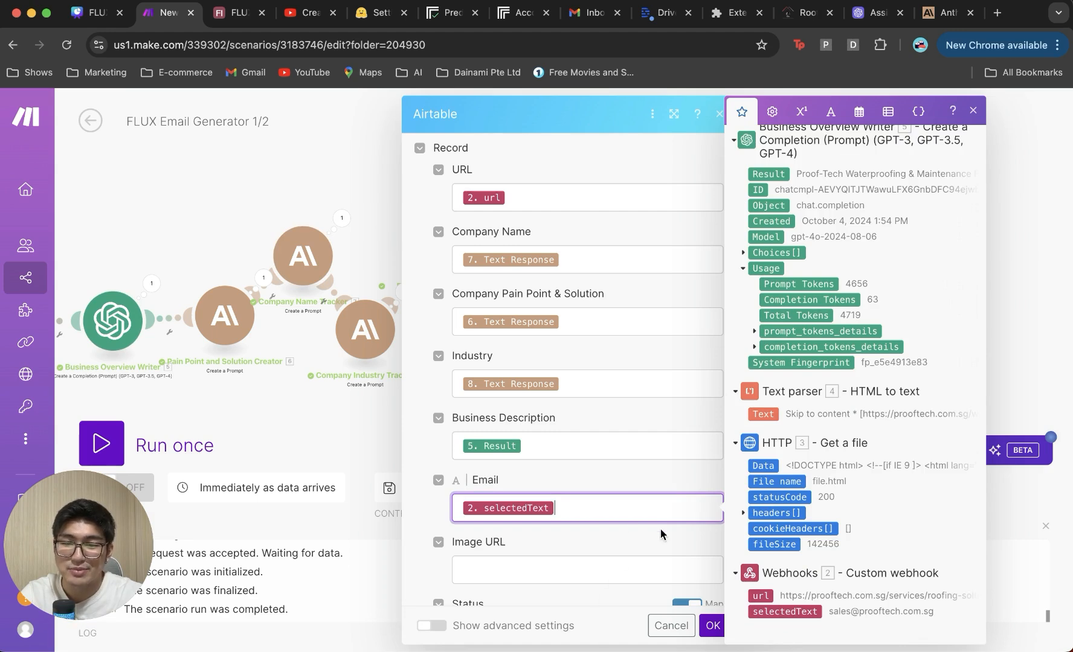
Step: Map the HTTP request's Data.output[1] into Image URL and confirm the module
{"action": "left_click", "coordinate": [607, 562]}
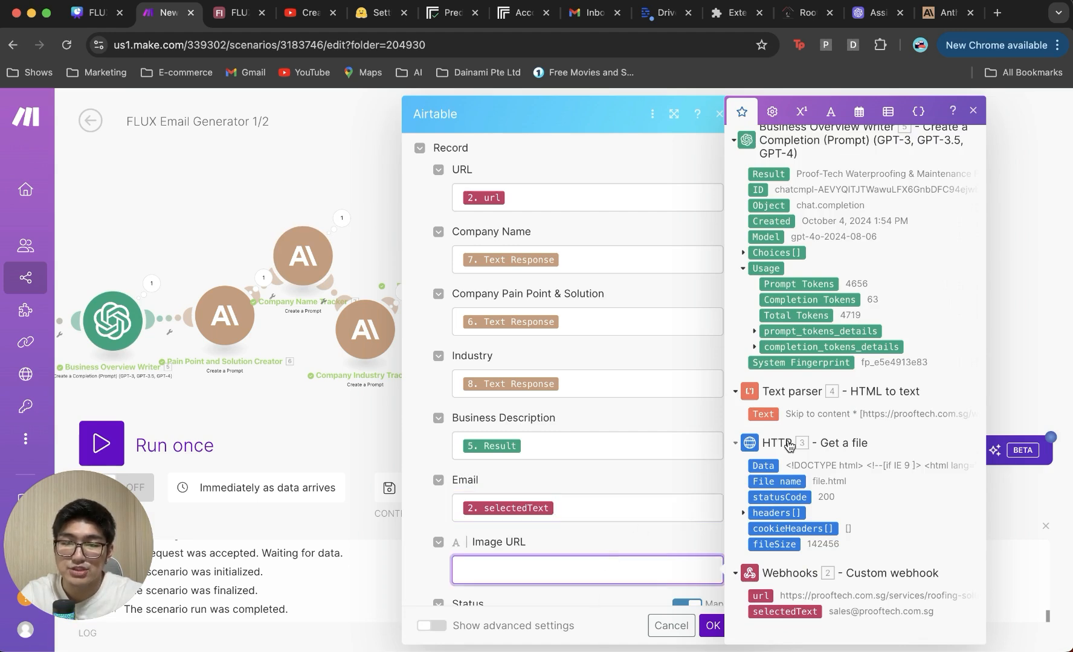
{"action": "scroll", "coordinate": [788, 446], "scroll_direction": "up", "scroll_amount": 20}
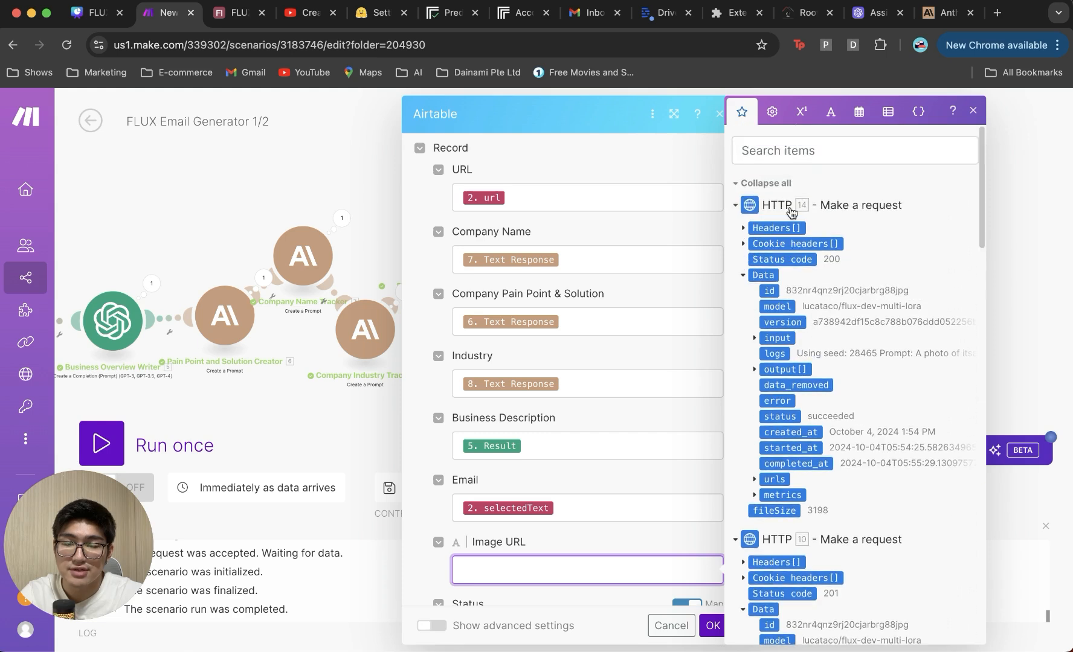
{"action": "left_click", "coordinate": [754, 480]}
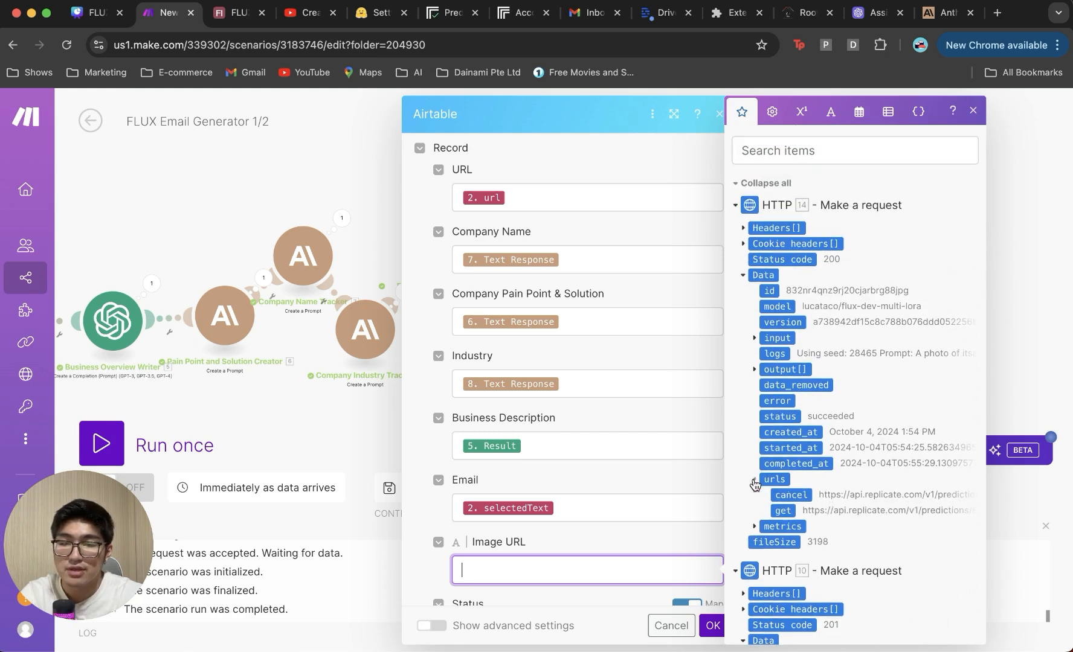
{"action": "left_click", "coordinate": [753, 480]}
{"action": "left_click", "coordinate": [755, 370]}
{"action": "left_click", "coordinate": [783, 385]}
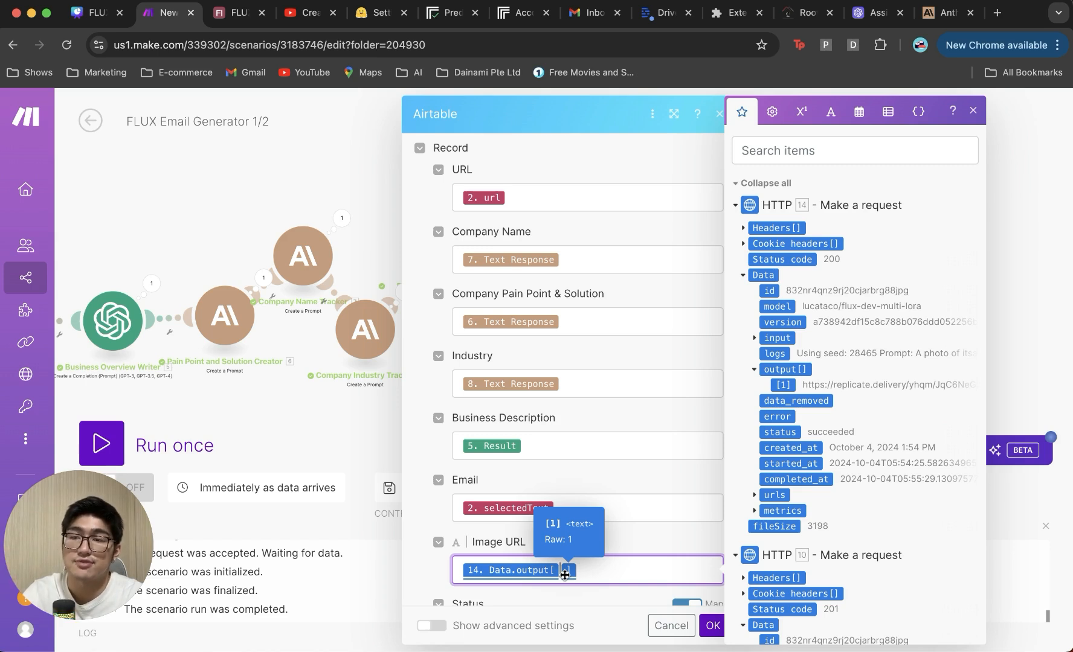
{"action": "type", "text": "1"}
{"action": "left_click", "coordinate": [710, 625]}
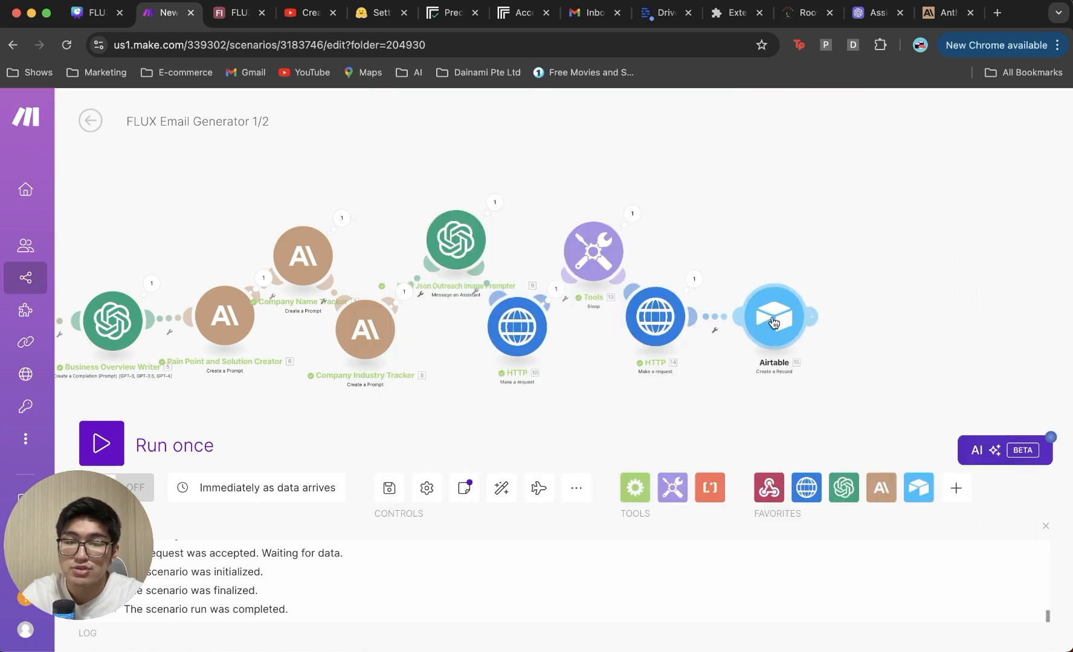
{"action": "right_click", "coordinate": [775, 318]}
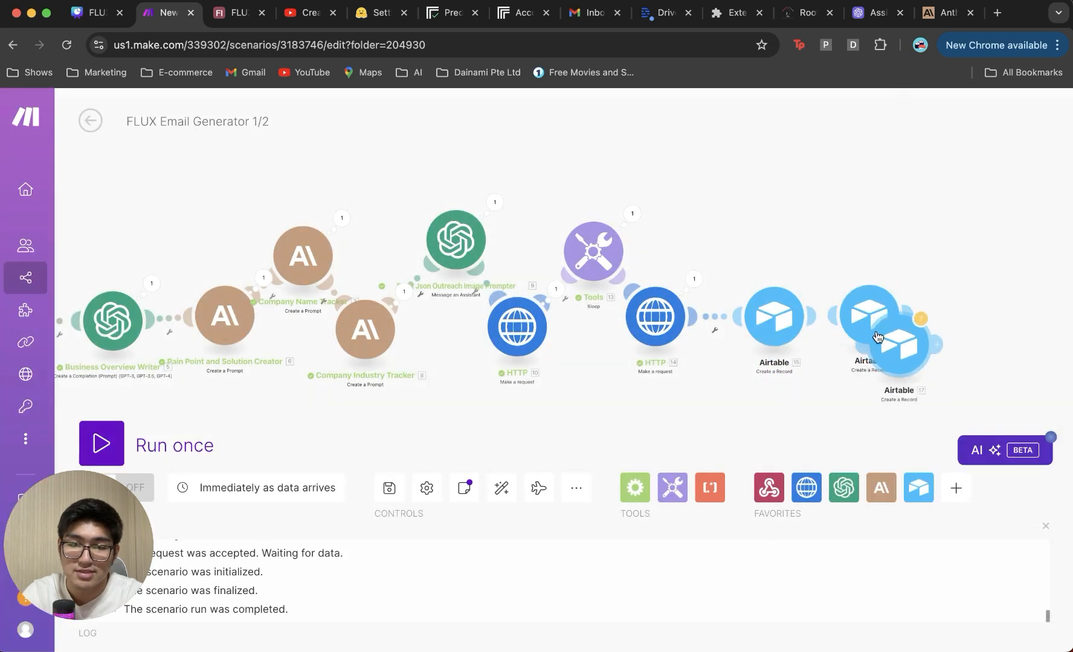
Step: Clone the Airtable module at the flow's end and check module 16's Image URL mapping
{"action": "right_click", "coordinate": [945, 313]}
{"action": "left_click", "coordinate": [958, 418]}
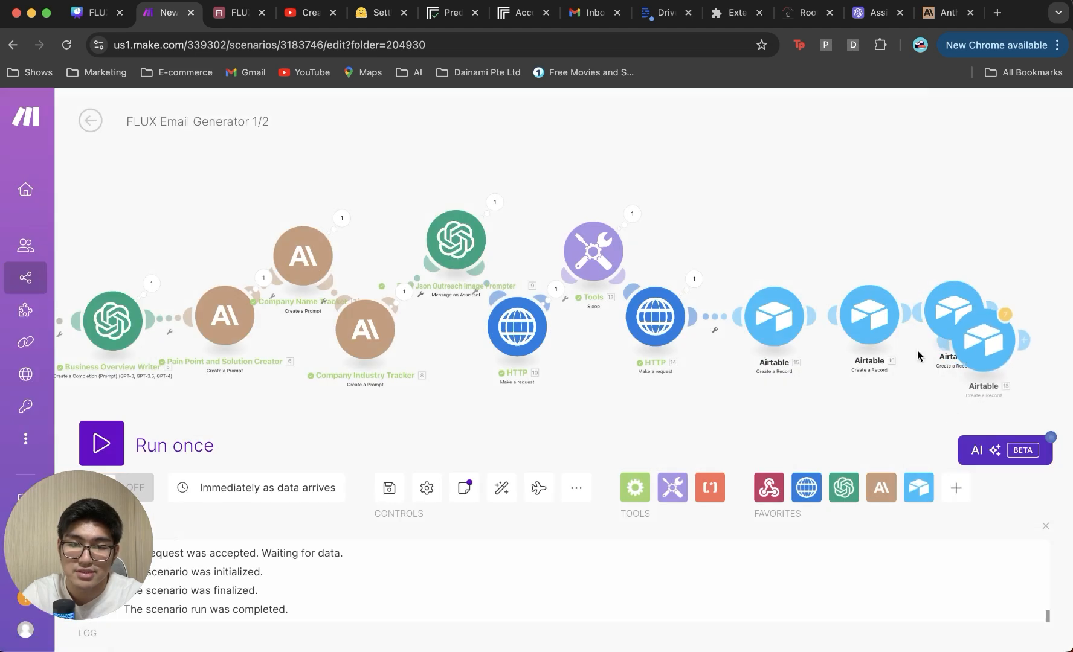
{"action": "left_click", "coordinate": [1025, 329]}
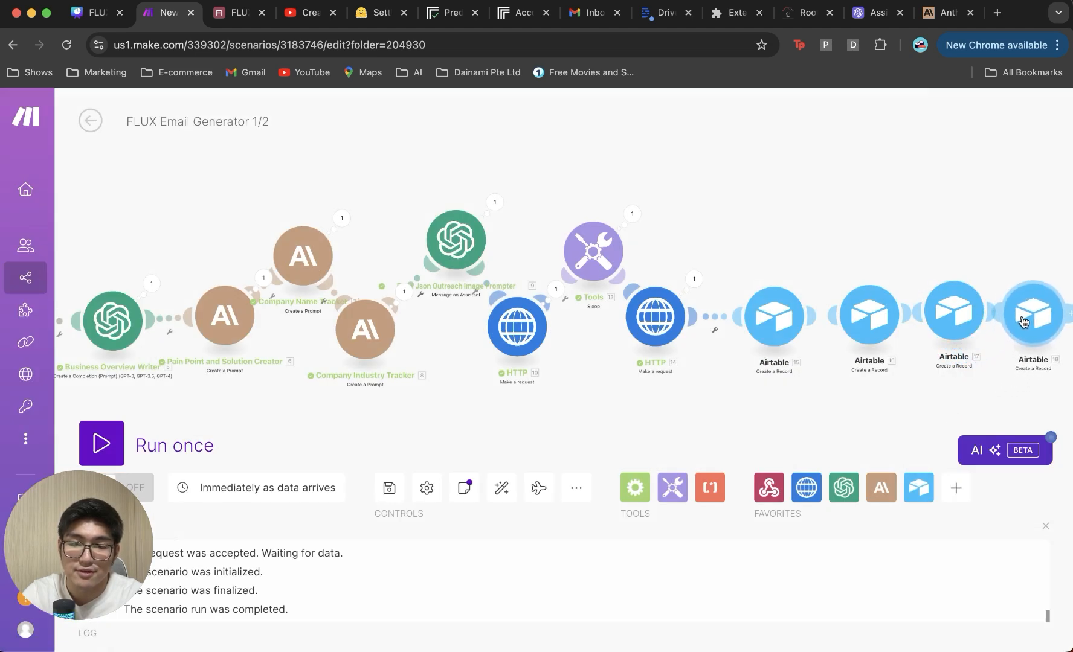
{"action": "left_click_drag", "start_coordinate": [914, 386], "coordinate": [797, 390]}
{"action": "left_click", "coordinate": [754, 317]}
{"action": "scroll", "coordinate": [572, 467], "scroll_direction": "down", "scroll_amount": 6}
{"action": "left_click", "coordinate": [546, 425]}
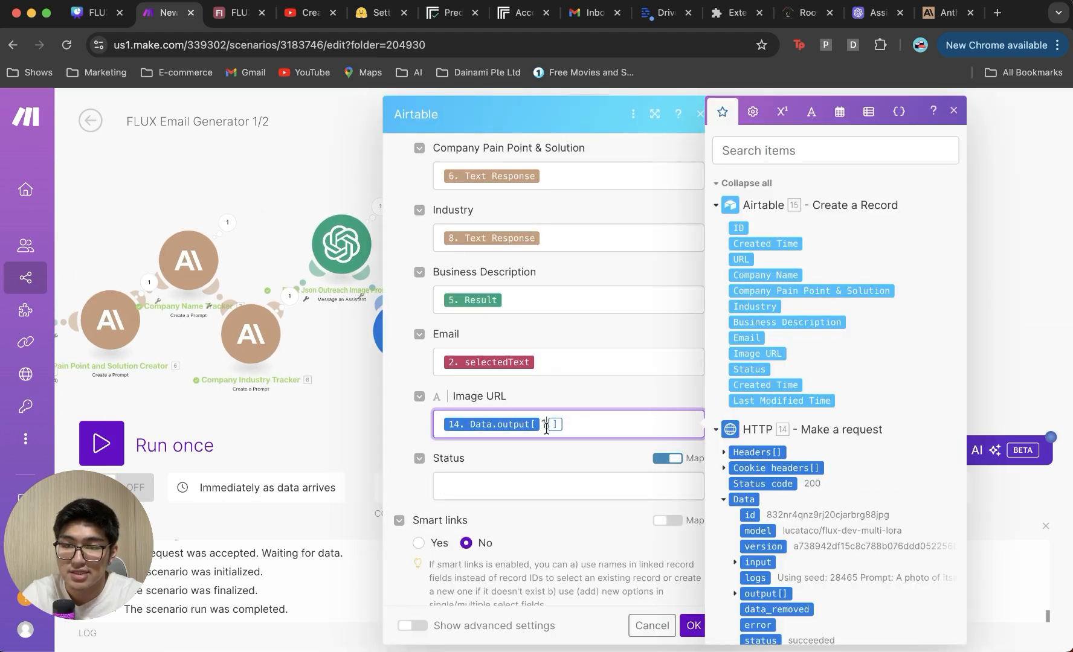
{"action": "left_click", "coordinate": [691, 625]}
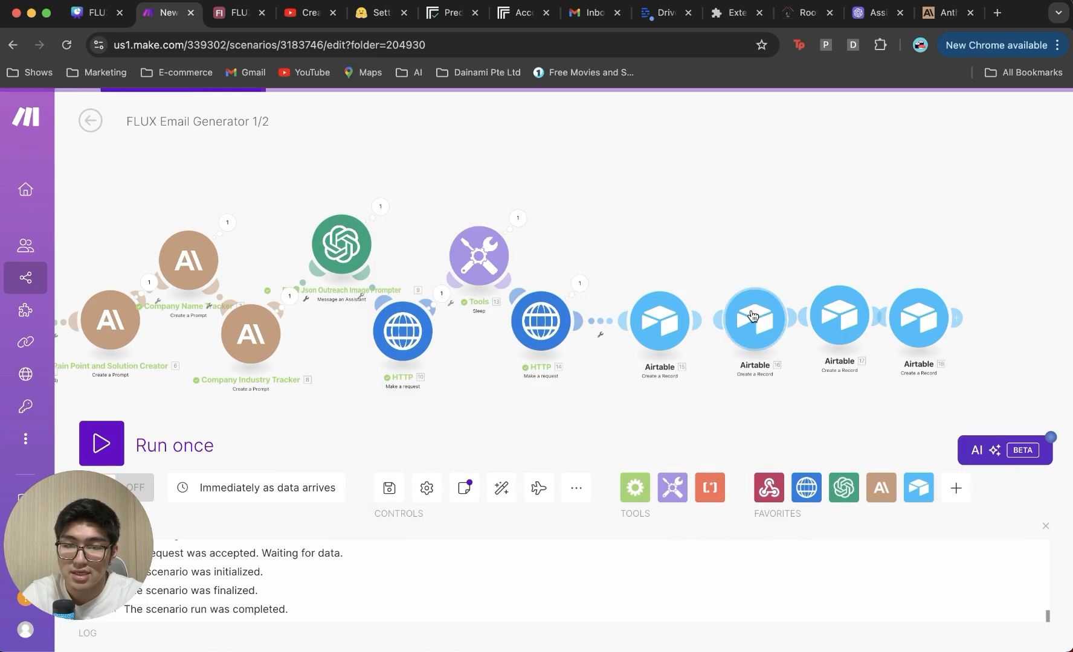
Step: Change the Image URL output index to 3 in module 17 and 4 in module 18
{"action": "left_click", "coordinate": [837, 315]}
{"action": "scroll", "coordinate": [685, 387], "scroll_direction": "down", "scroll_amount": 6}
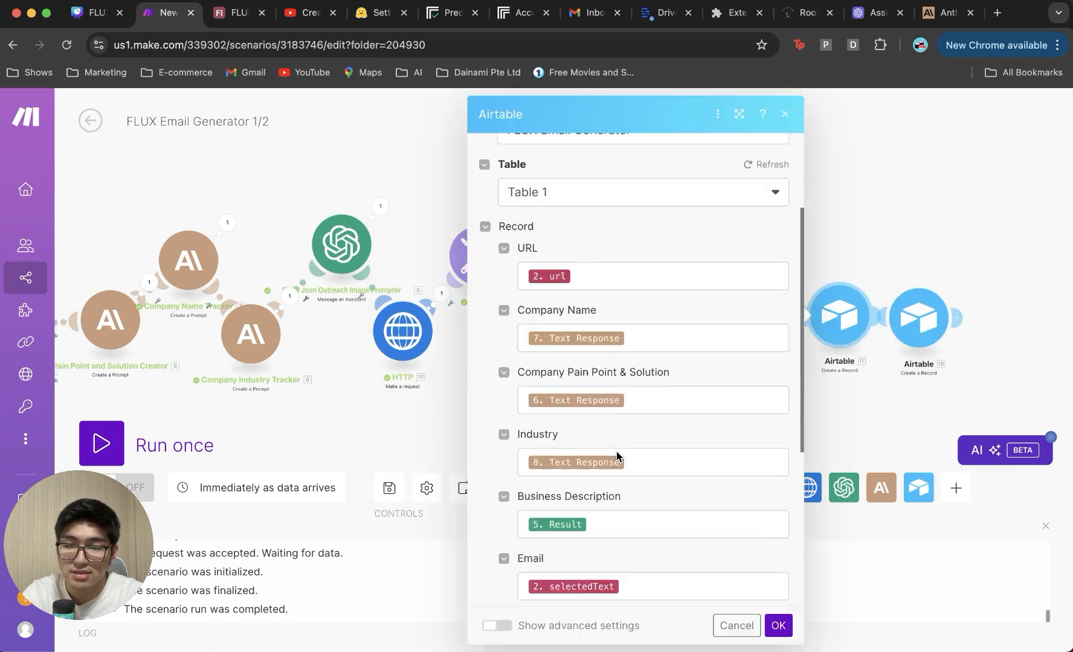
{"action": "left_click", "coordinate": [629, 455]}
{"action": "key", "text": "BackSpace"}
{"action": "type", "text": "3"}
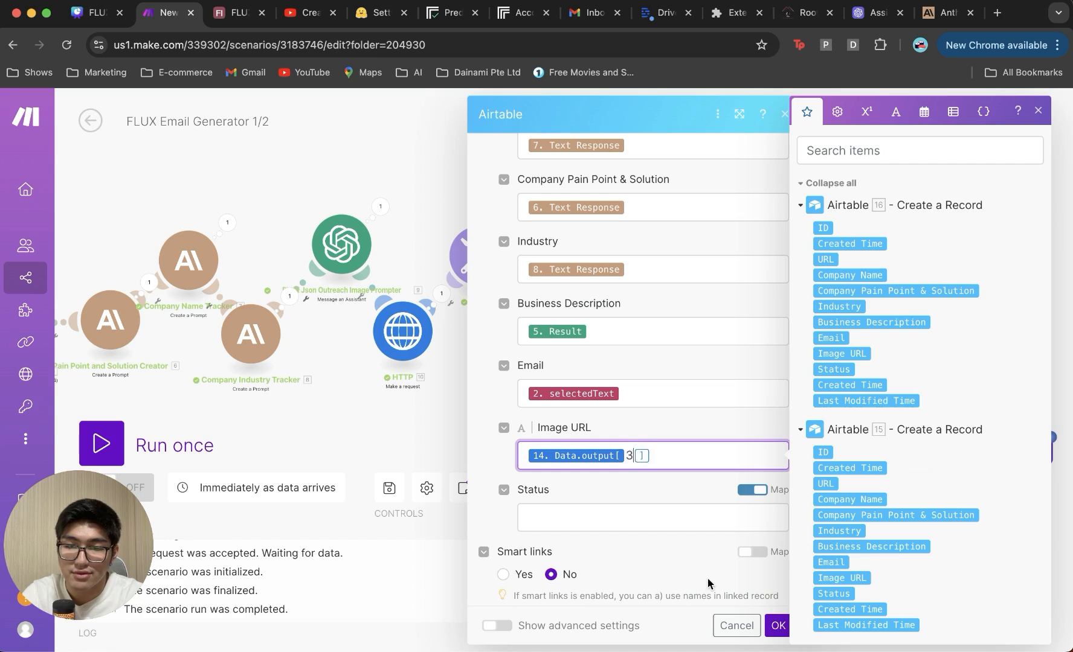
{"action": "left_click", "coordinate": [776, 622]}
{"action": "left_click", "coordinate": [916, 318]}
{"action": "scroll", "coordinate": [681, 416], "scroll_direction": "down", "scroll_amount": 4}
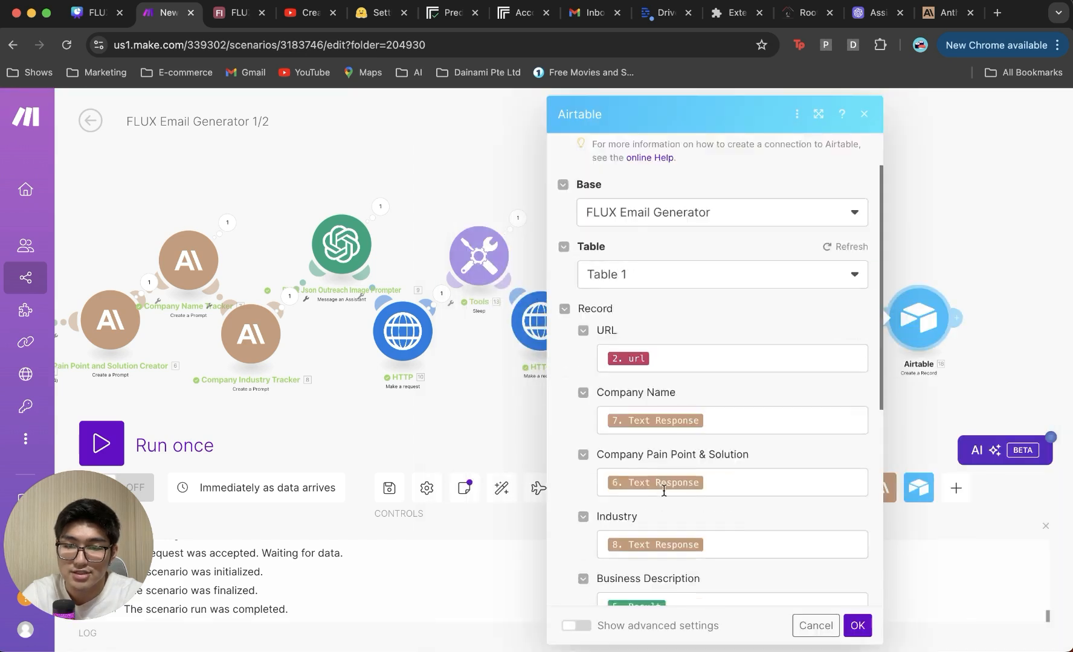
{"action": "left_click", "coordinate": [711, 572]}
{"action": "key", "text": "BackSpace"}
{"action": "type", "text": "4"}
{"action": "left_click", "coordinate": [857, 625]}
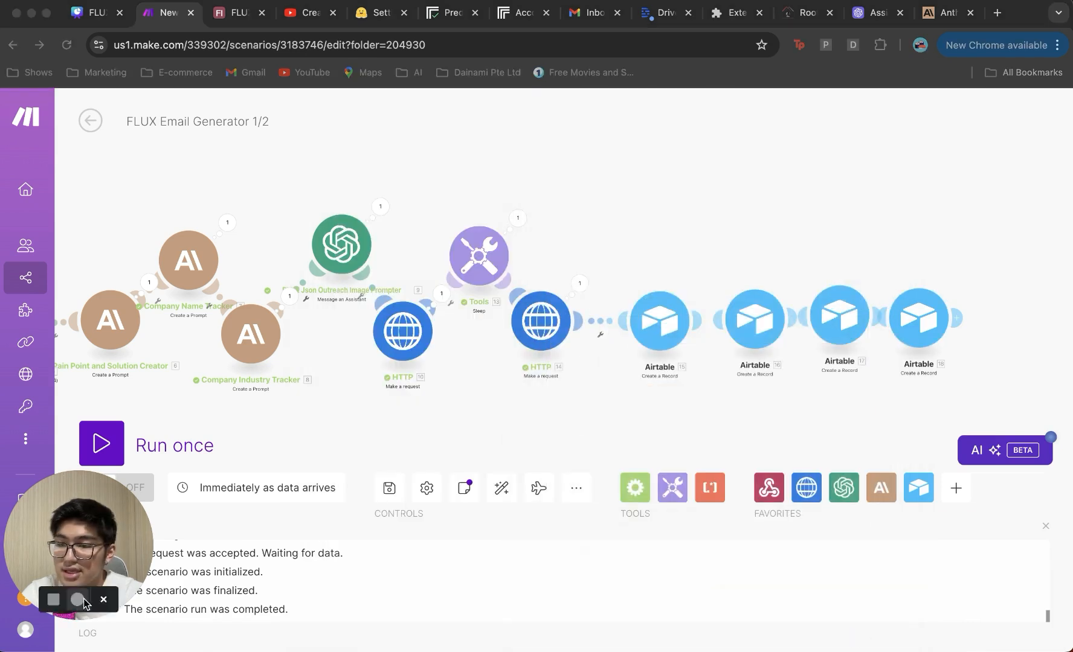
Step: Save the scenario, run it once, and switch to the FLUX Email Generator base
{"action": "left_click", "coordinate": [388, 490]}
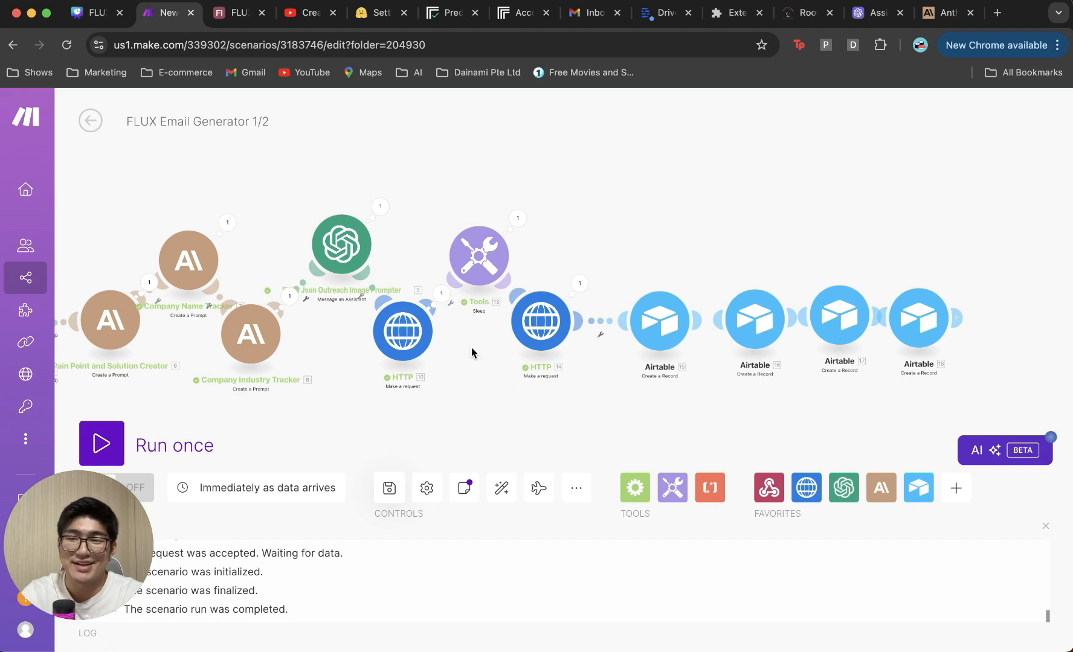
{"action": "left_click", "coordinate": [115, 452]}
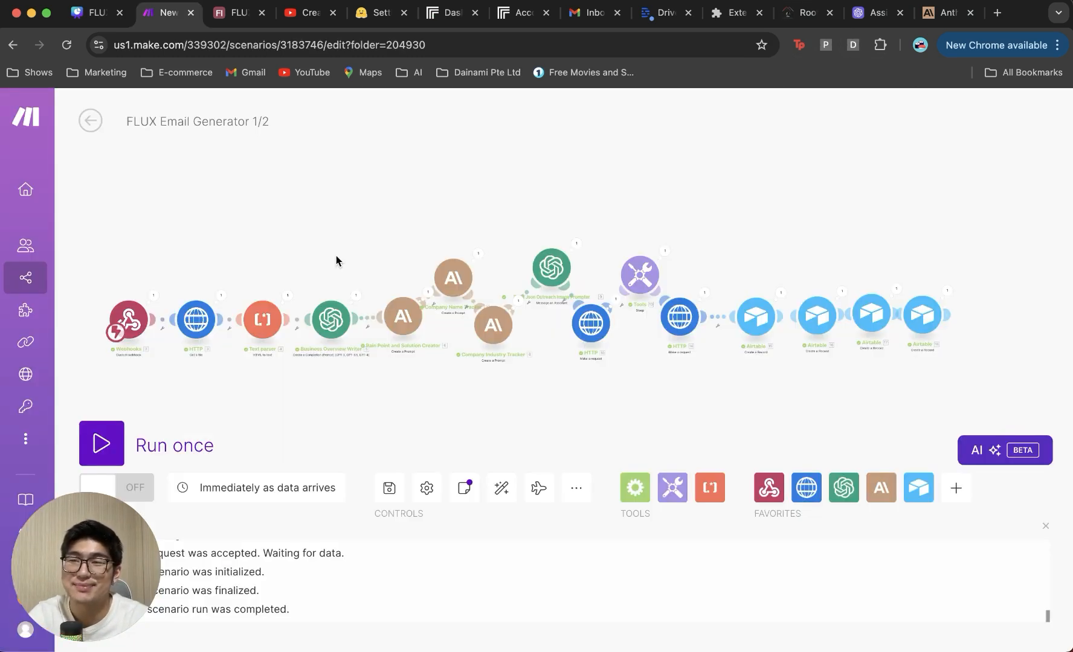
{"action": "left_click", "coordinate": [239, 13]}
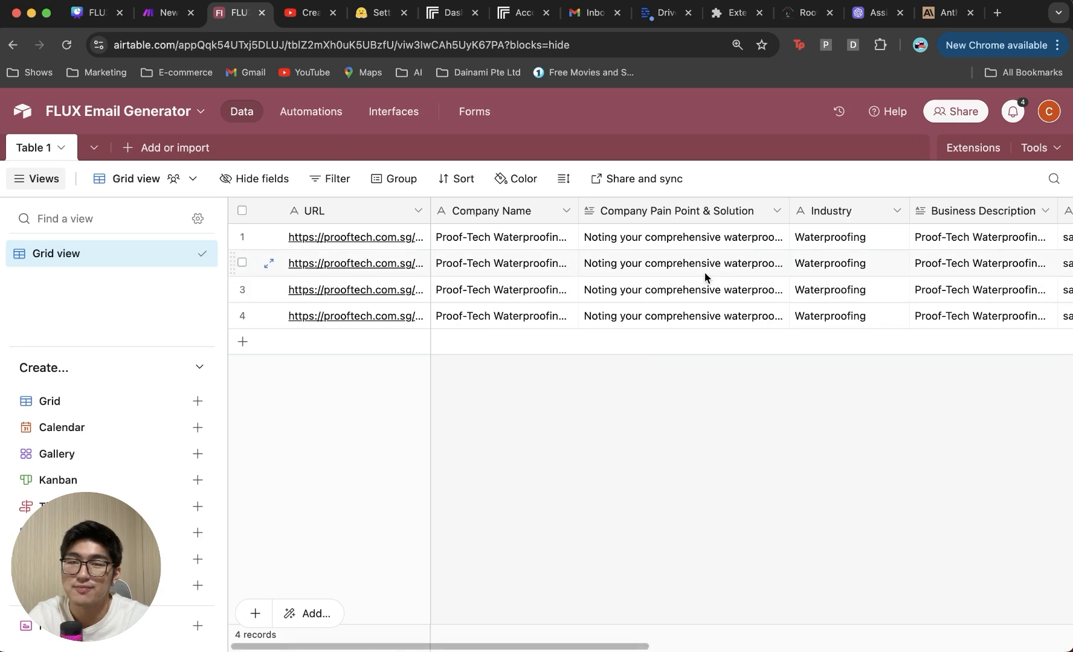
Step: Scroll to the Image URL column and open row 1's generated image
{"action": "scroll", "coordinate": [704, 272], "scroll_direction": "right", "scroll_amount": 2}
{"action": "scroll", "coordinate": [704, 271], "scroll_direction": "right", "scroll_amount": 5}
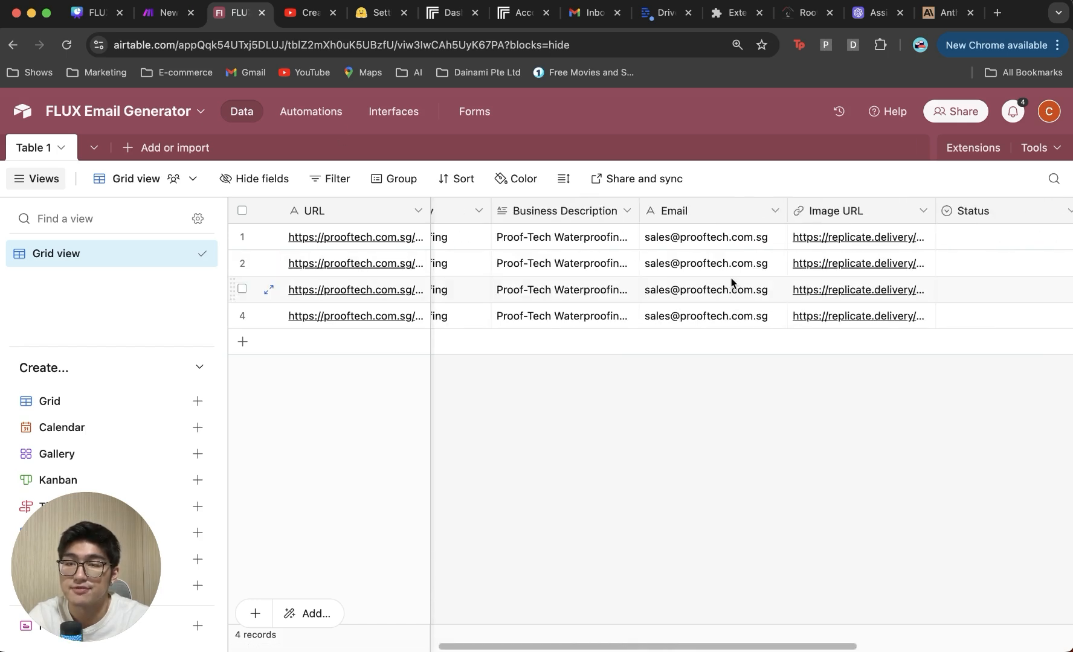
{"action": "scroll", "coordinate": [752, 271], "scroll_direction": "right", "scroll_amount": 3}
{"action": "left_click", "coordinate": [807, 237]}
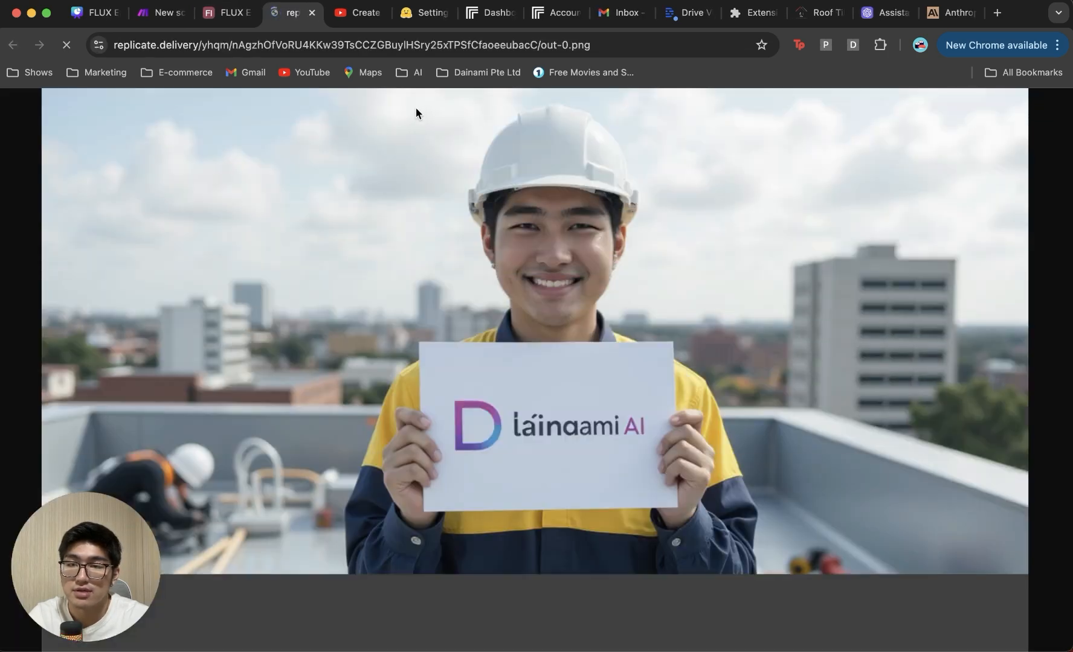
Step: Open and close the generated images for rows 2, 3 and 4, then return to Make
{"action": "left_click", "coordinate": [313, 15]}
{"action": "left_click", "coordinate": [806, 263]}
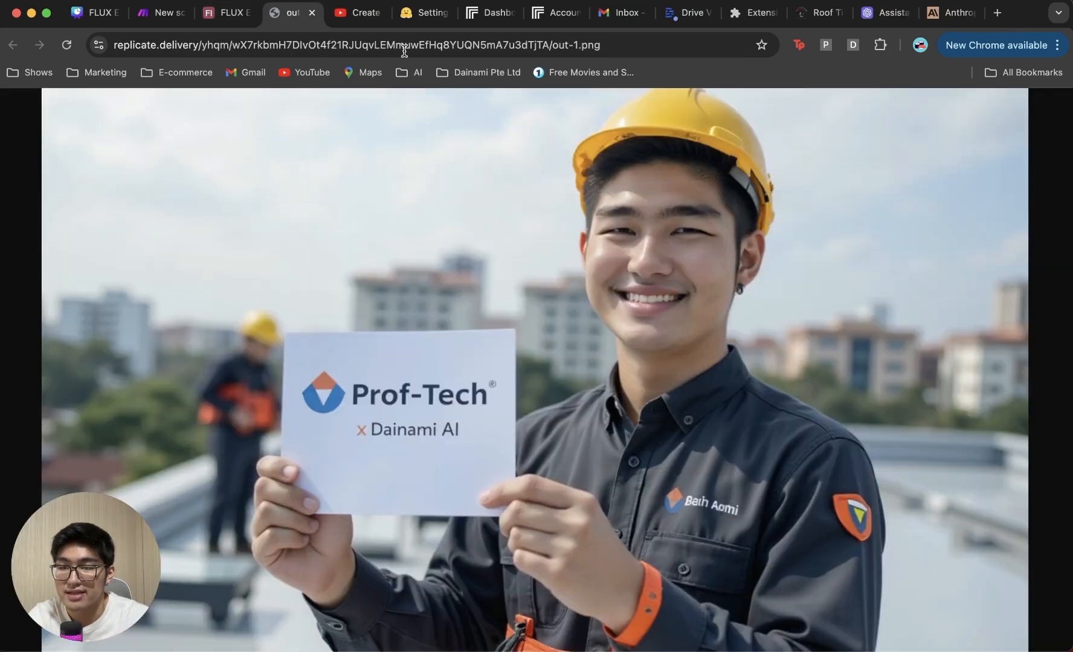
{"action": "left_click", "coordinate": [312, 13]}
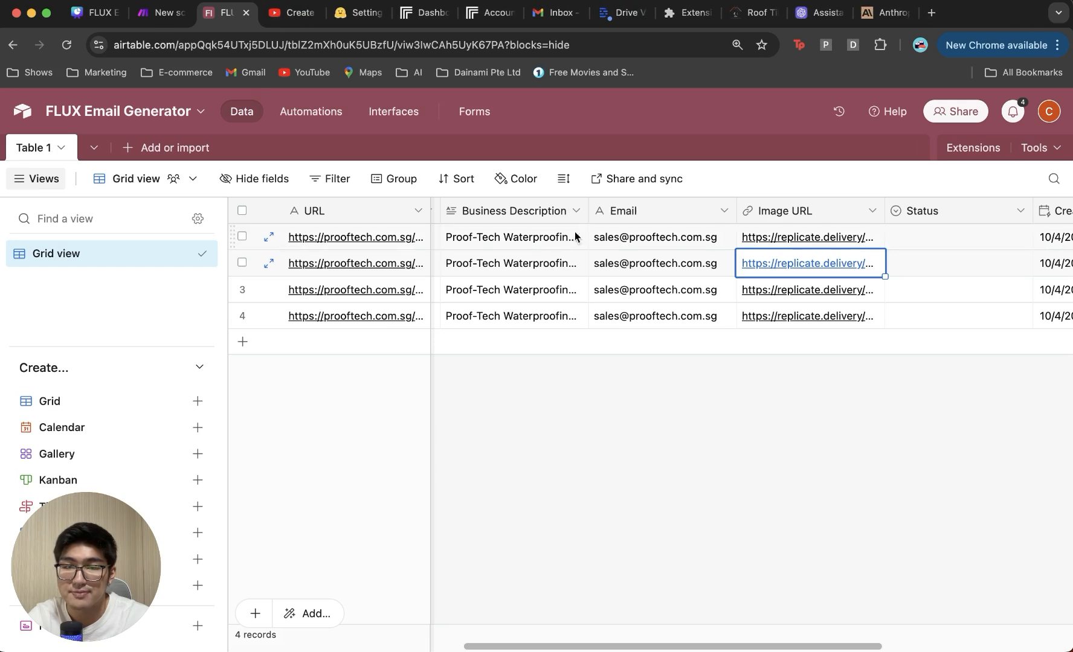
{"action": "left_click", "coordinate": [843, 290]}
{"action": "left_click", "coordinate": [828, 291]}
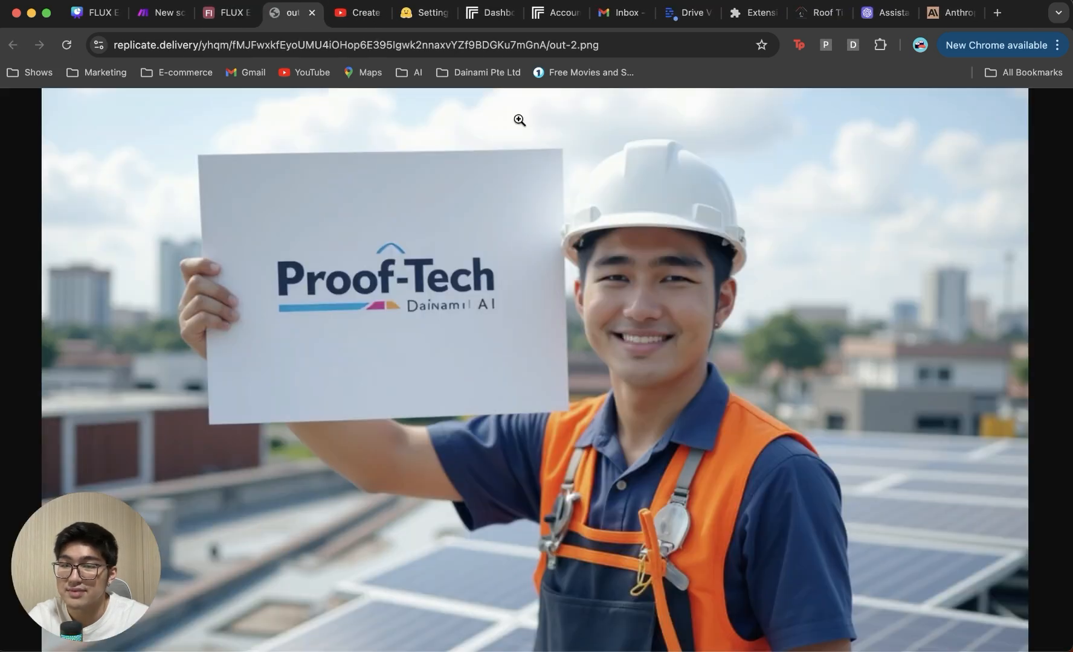
{"action": "left_click", "coordinate": [312, 12]}
{"action": "left_click", "coordinate": [765, 314]}
{"action": "left_click", "coordinate": [767, 316]}
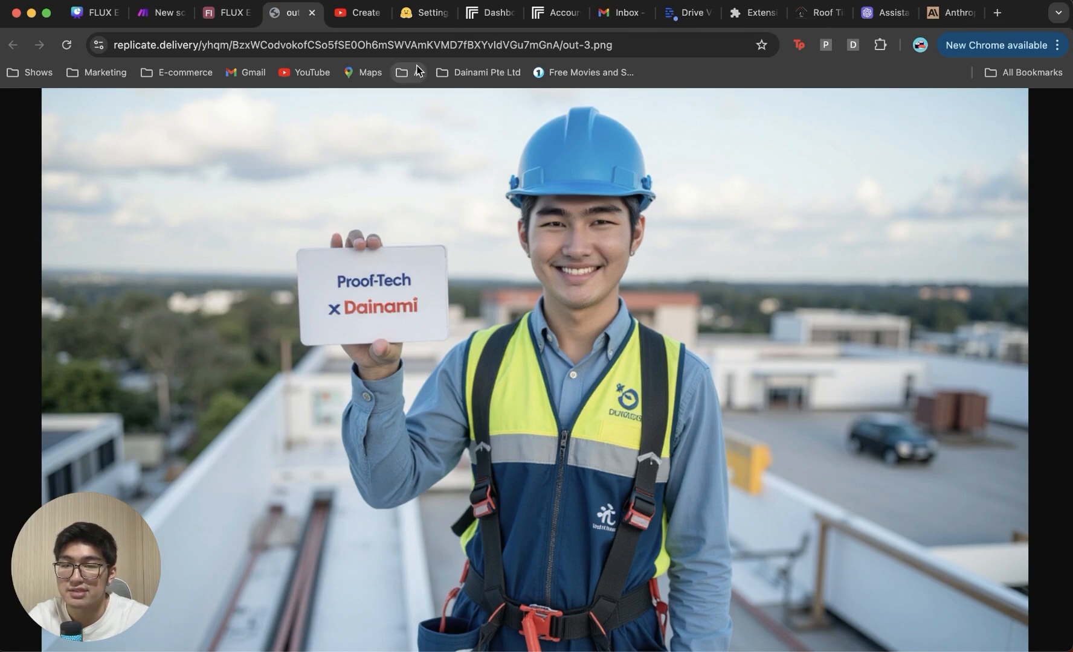
{"action": "left_click", "coordinate": [311, 13]}
{"action": "scroll", "coordinate": [697, 357], "scroll_direction": "right", "scroll_amount": 2}
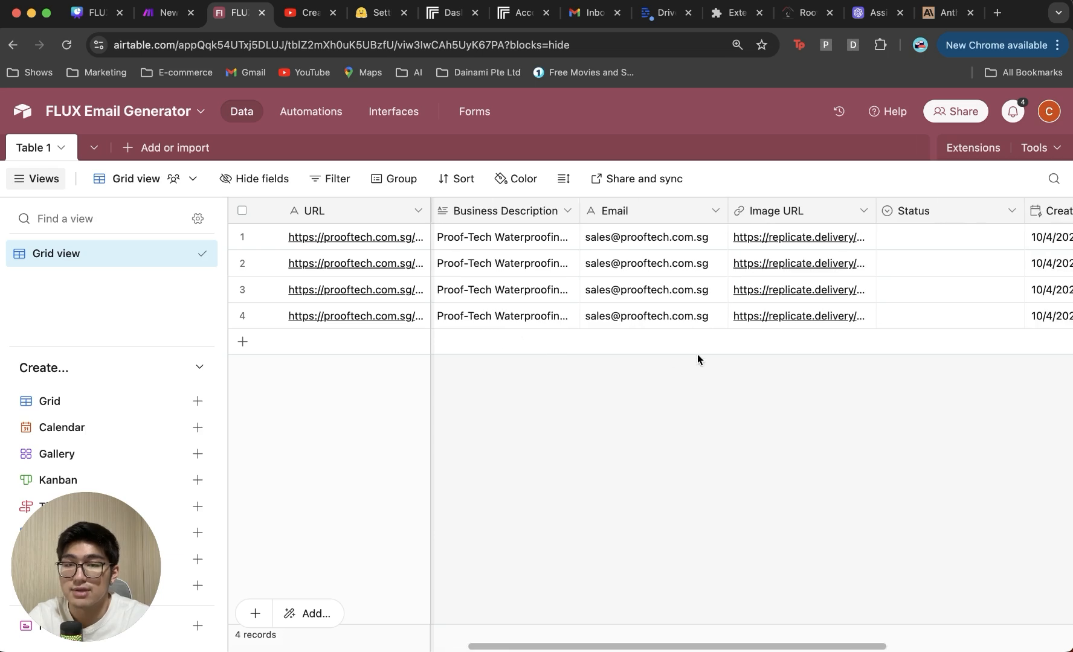
{"action": "scroll", "coordinate": [697, 354], "scroll_direction": "right", "scroll_amount": 3}
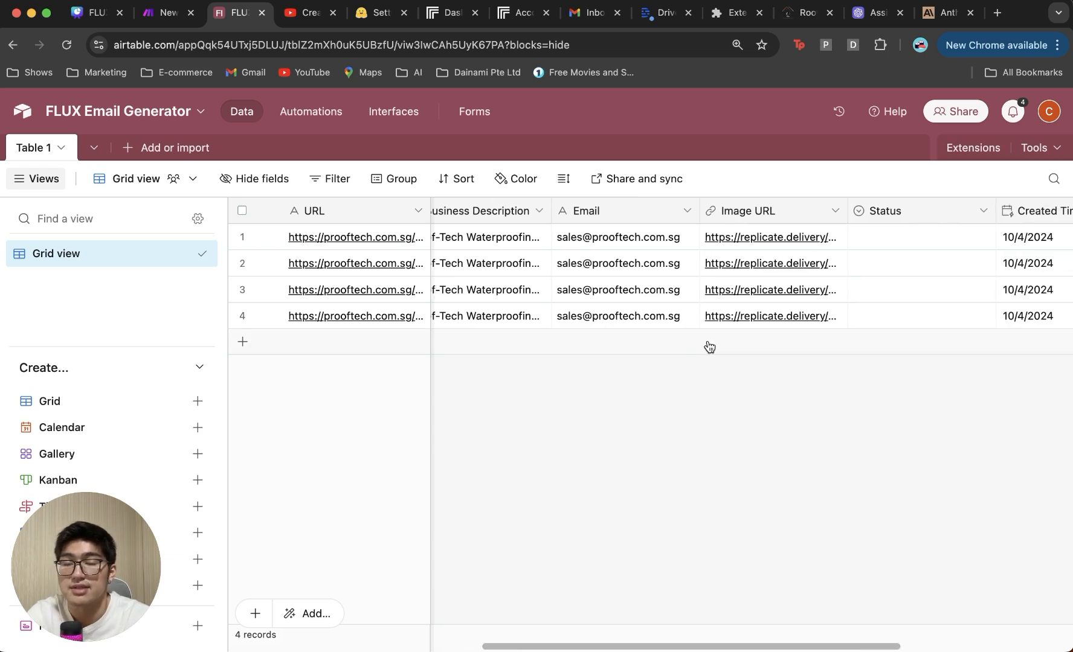
{"action": "left_click", "coordinate": [171, 15]}
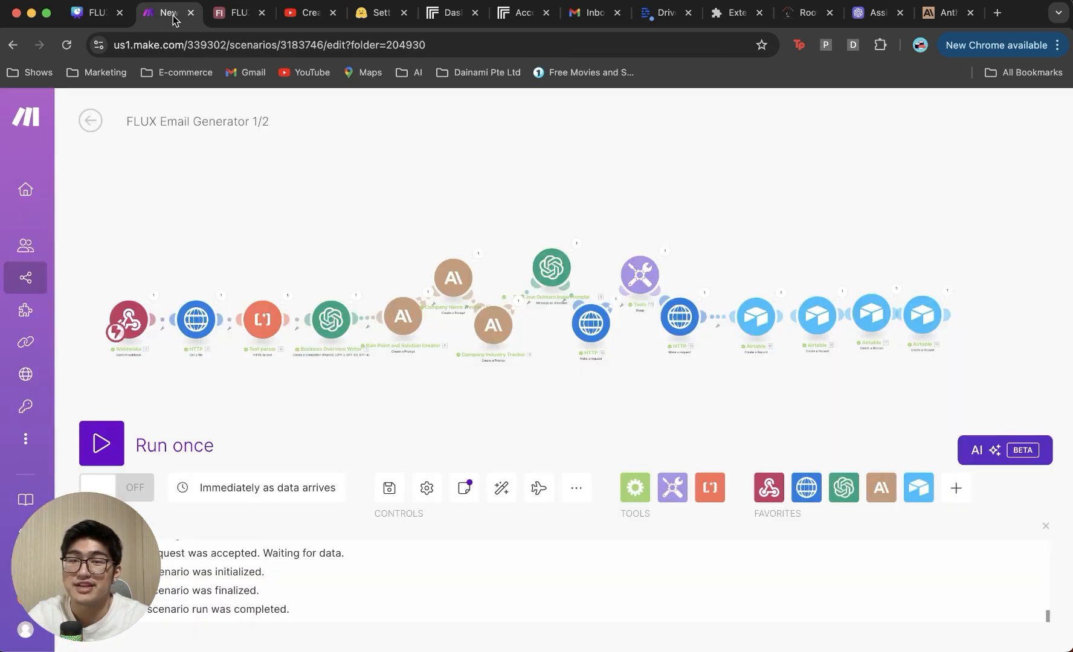
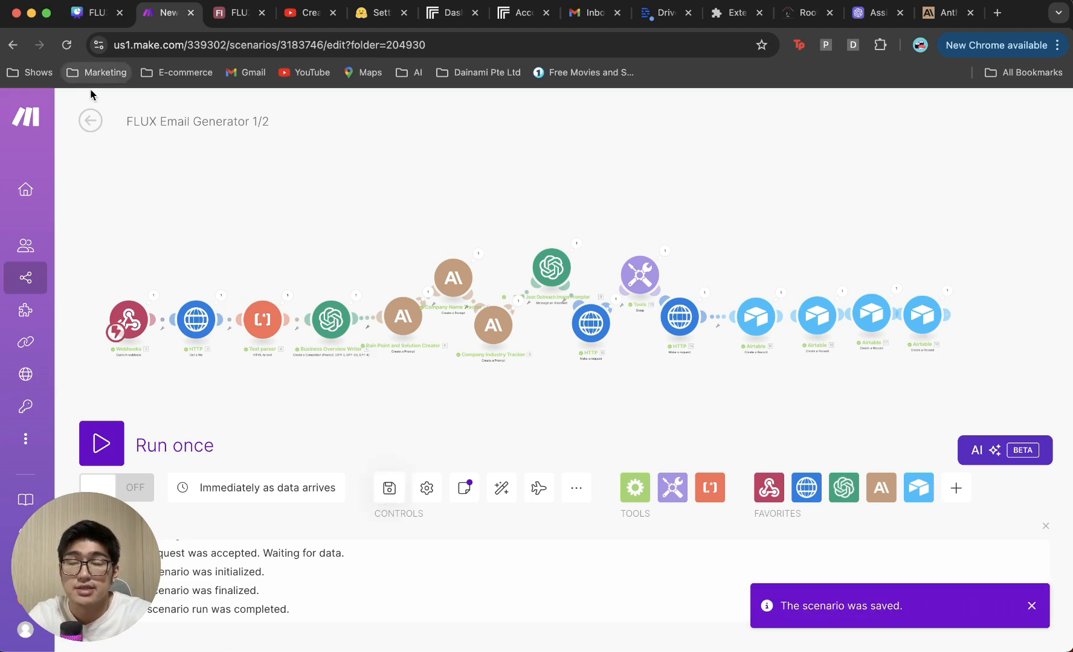
Step: Start a new scenario in the FLUX Email folder and name it 'flux Email Generator 2/2'
{"action": "left_click", "coordinate": [91, 120]}
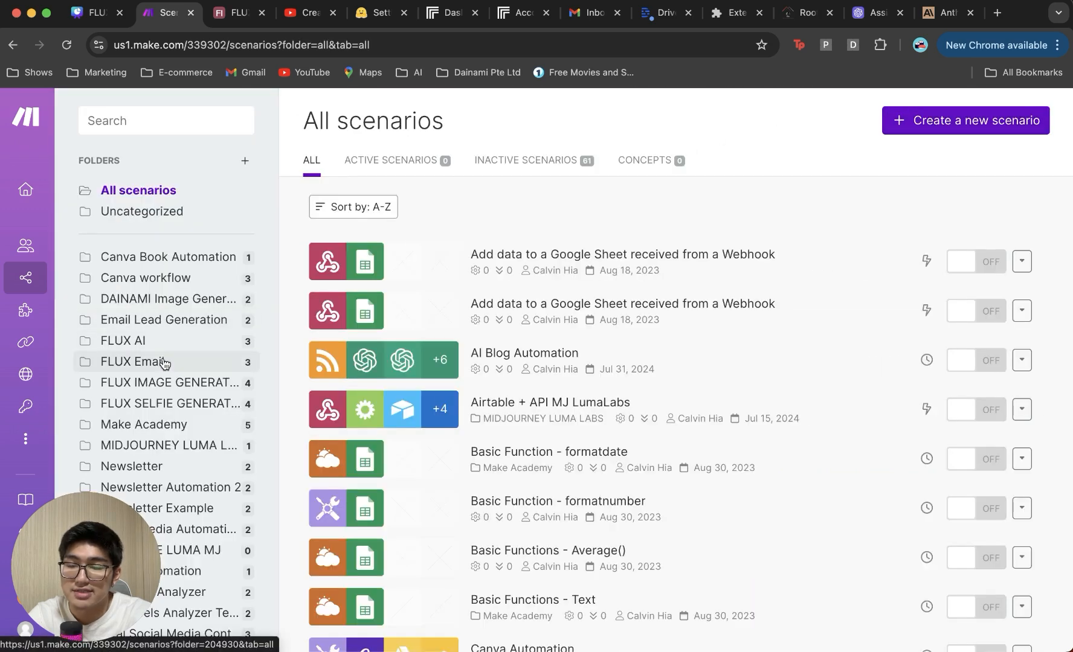
{"action": "left_click", "coordinate": [164, 362]}
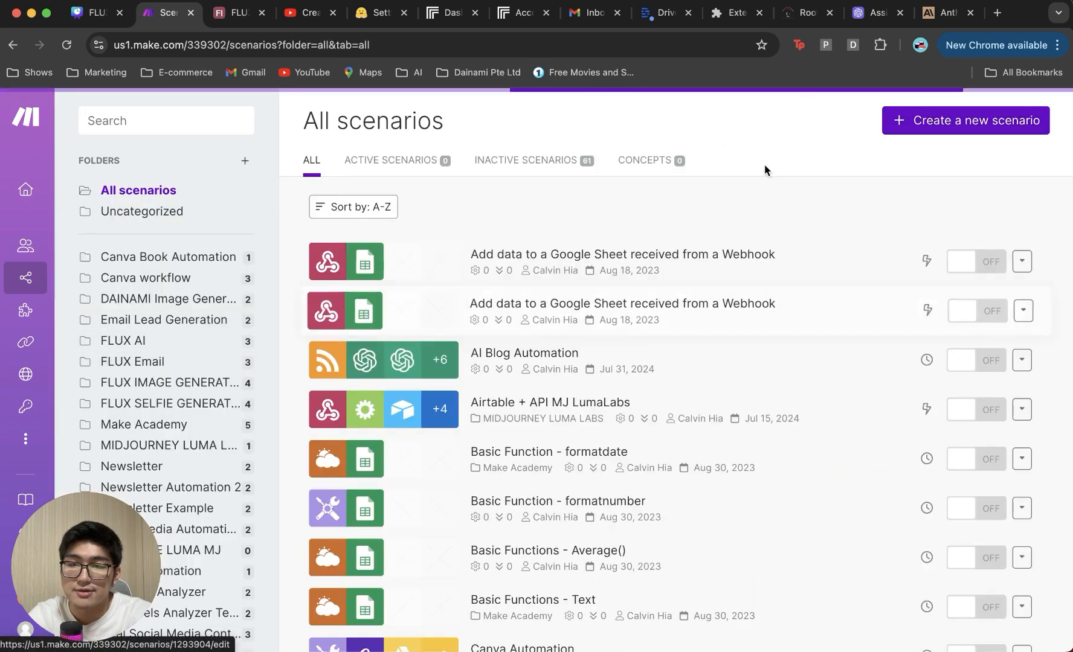
{"action": "left_click", "coordinate": [893, 115]}
{"action": "triple_click", "coordinate": [156, 125]}
{"action": "type", "text": "flux Email Generator 2/2"}
{"action": "key", "text": "Return"}
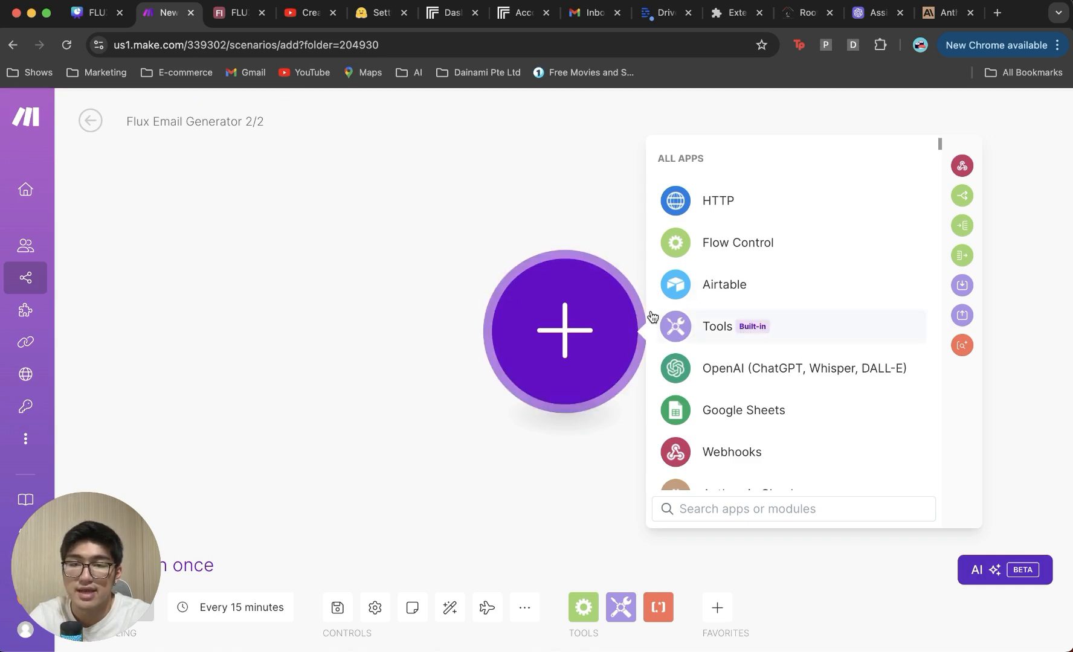
Step: Add an Airtable Watch Records trigger on the FLUX Email Generator base's Table 1
{"action": "left_click", "coordinate": [691, 299]}
{"action": "left_click", "coordinate": [693, 300]}
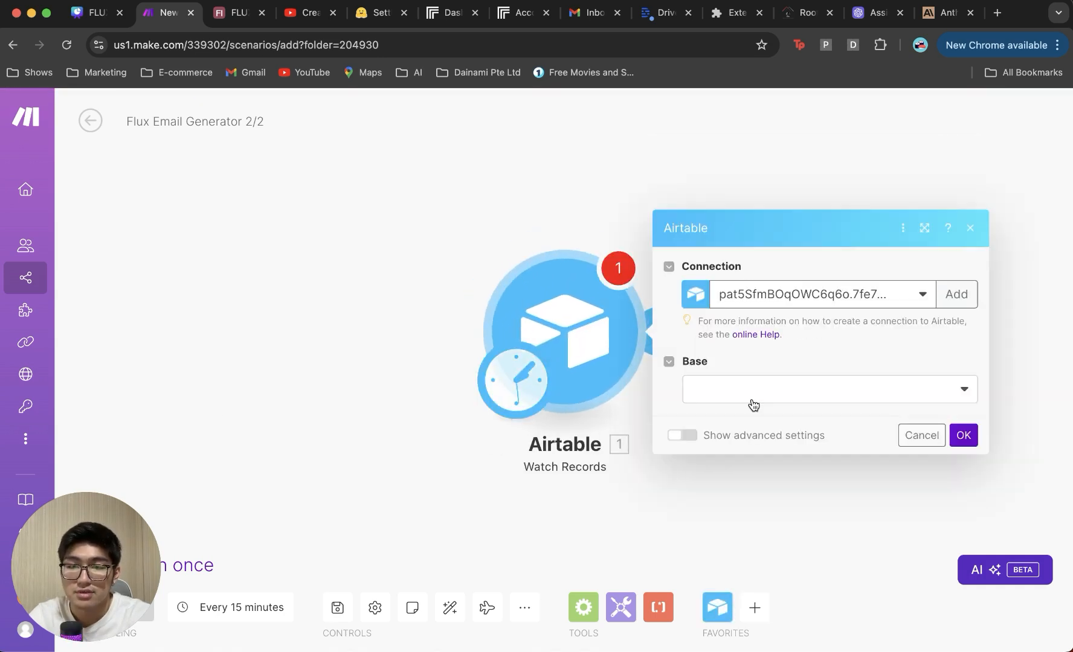
{"action": "left_click", "coordinate": [752, 402]}
{"action": "scroll", "coordinate": [755, 532], "scroll_direction": "down", "scroll_amount": 3}
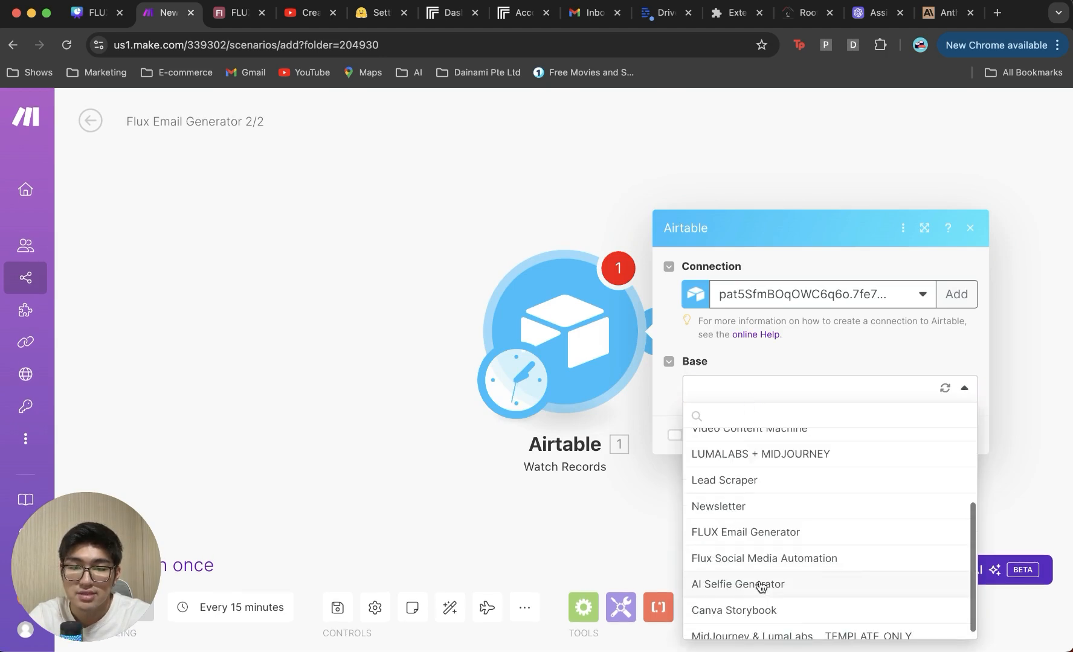
{"action": "left_click", "coordinate": [787, 537]}
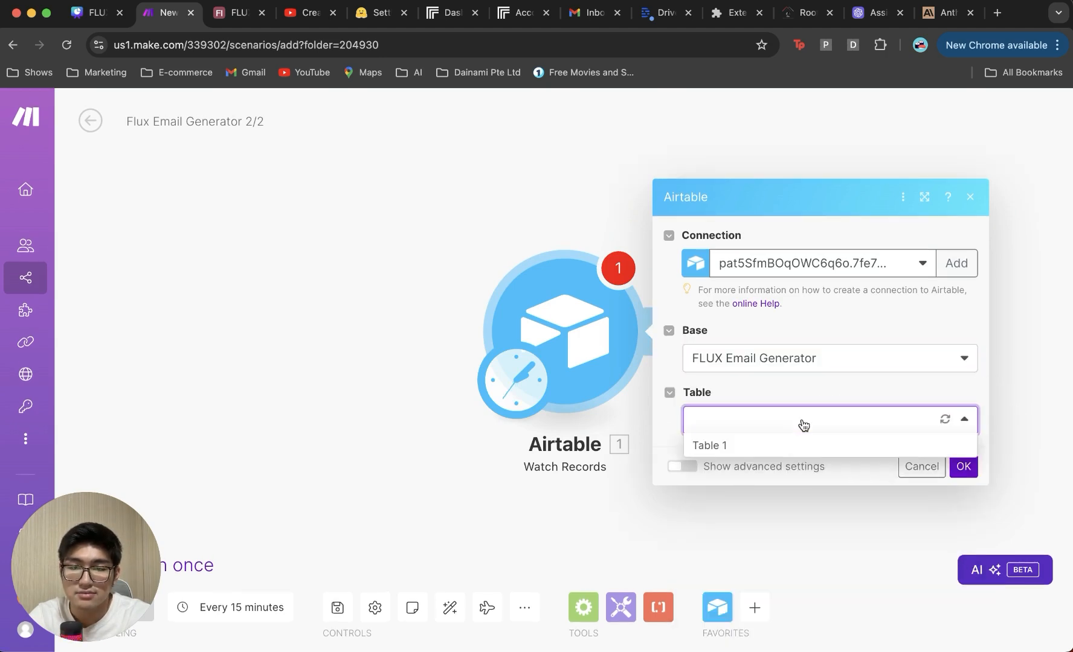
{"action": "left_click", "coordinate": [782, 450]}
Step: Set trigger field to Last Modified Time and label field to Status, watching from now on
{"action": "scroll", "coordinate": [803, 390], "scroll_direction": "down", "scroll_amount": 2}
{"action": "left_click", "coordinate": [812, 335]}
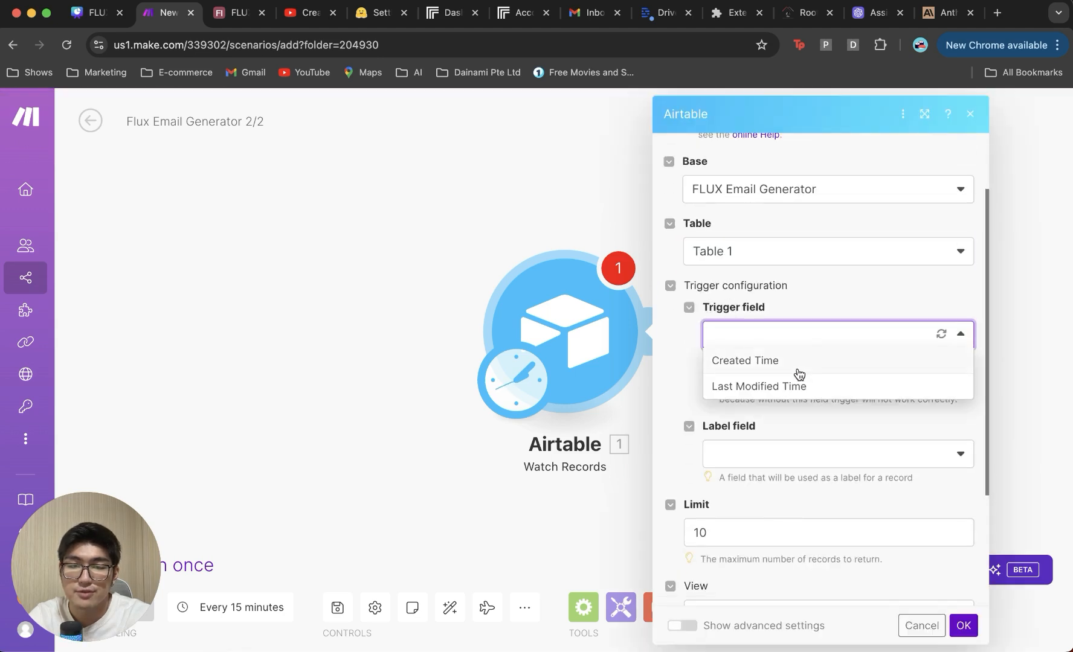
{"action": "left_click", "coordinate": [798, 387]}
{"action": "left_click", "coordinate": [791, 460]}
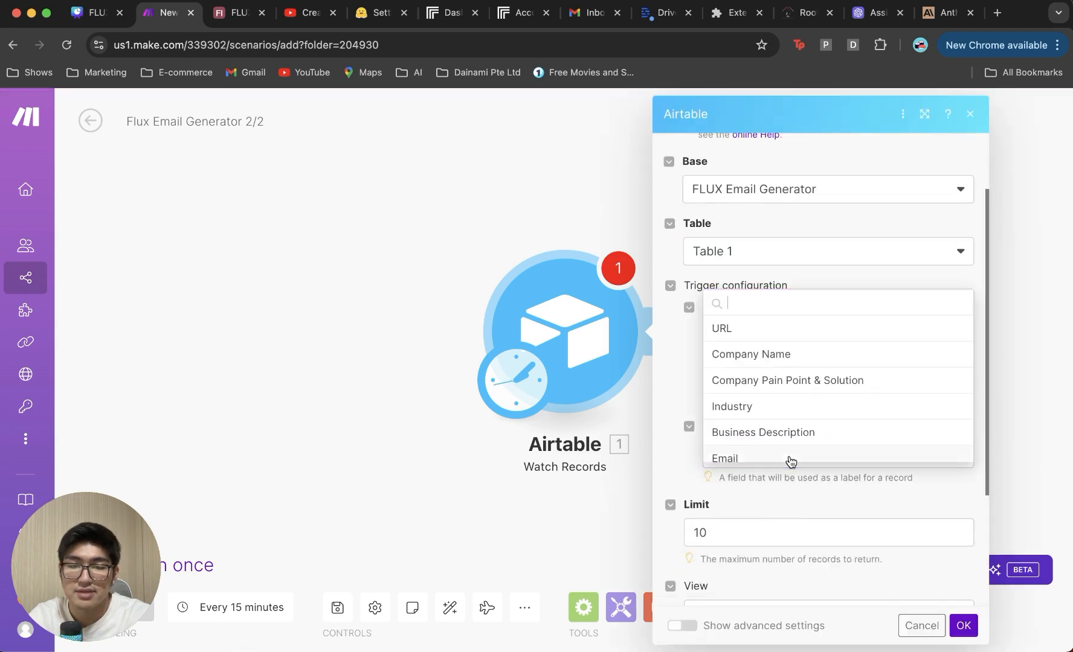
{"action": "scroll", "coordinate": [802, 376], "scroll_direction": "down", "scroll_amount": 3}
{"action": "left_click", "coordinate": [793, 398]}
{"action": "scroll", "coordinate": [793, 397], "scroll_direction": "down", "scroll_amount": 3}
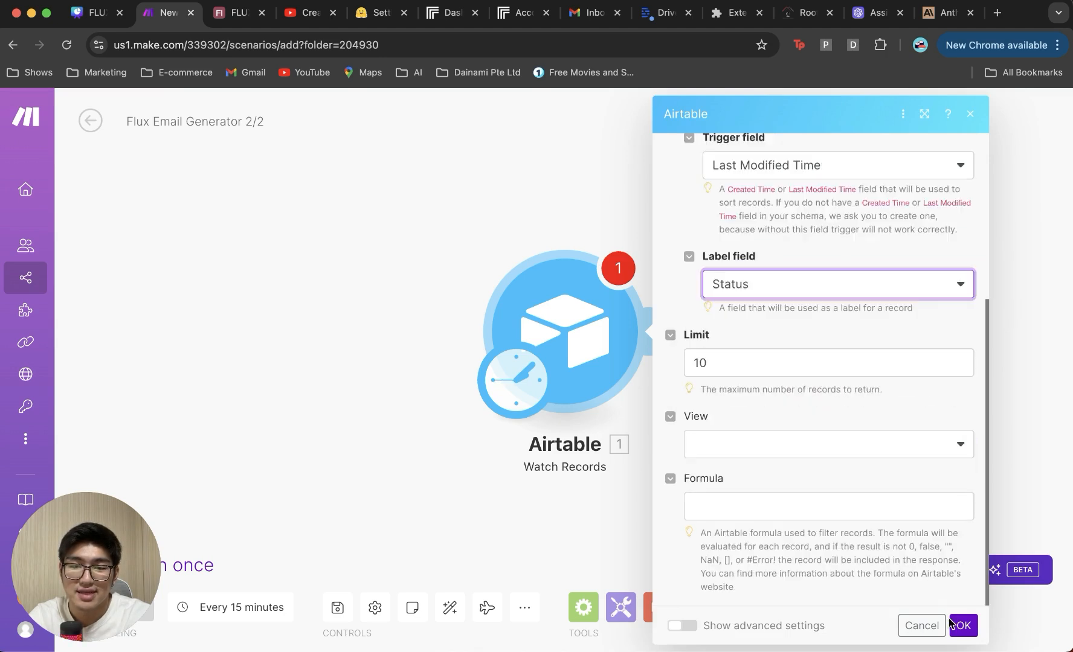
{"action": "left_click", "coordinate": [963, 626]}
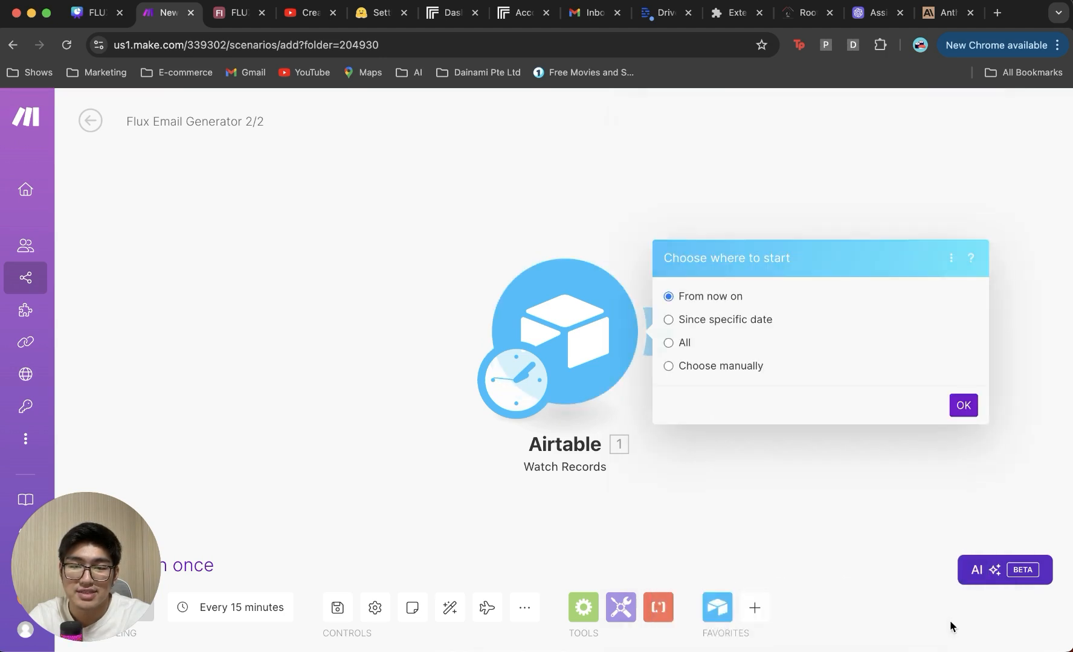
{"action": "left_click", "coordinate": [965, 418]}
{"action": "left_click", "coordinate": [464, 325]}
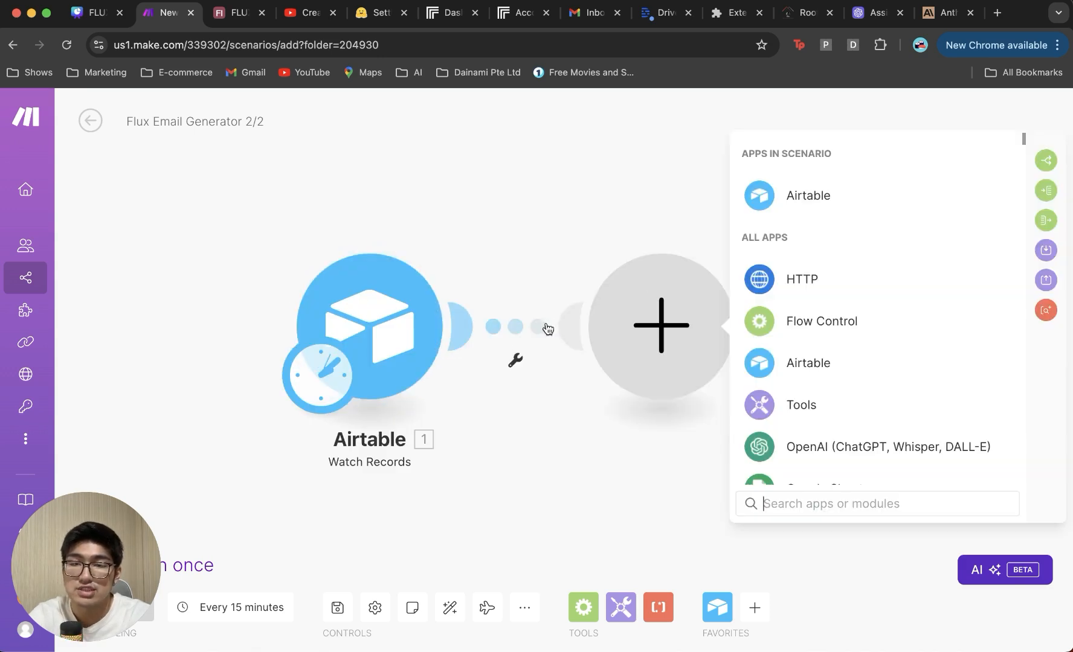
Step: Add an HTTP Get a file module whose URL is the record's 1. Image URL
{"action": "left_click", "coordinate": [803, 279]}
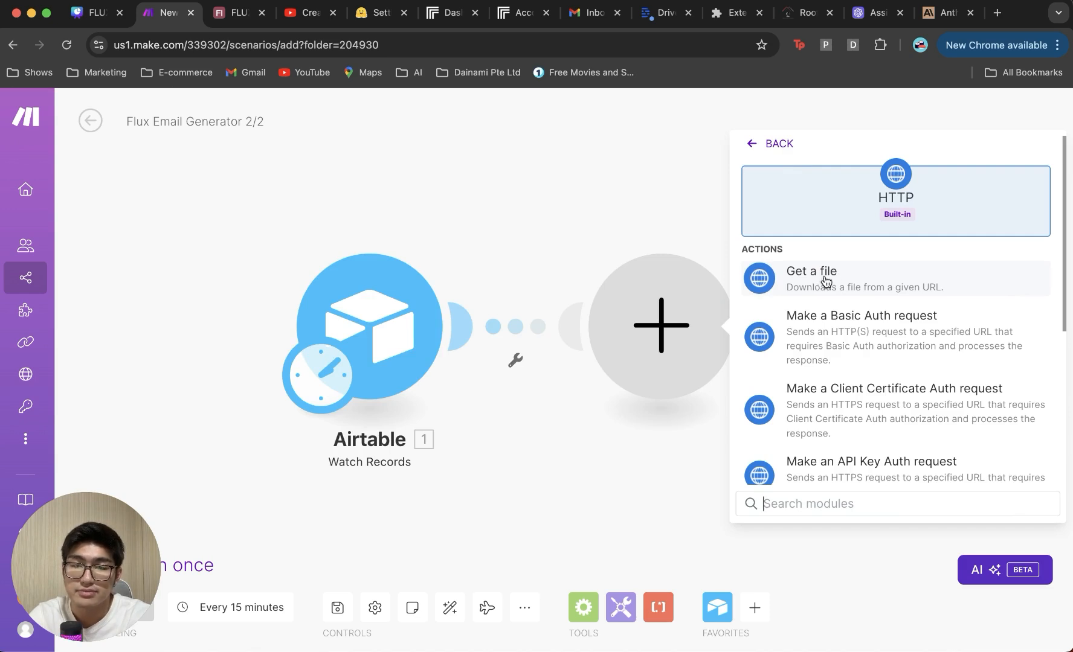
{"action": "left_click", "coordinate": [825, 279]}
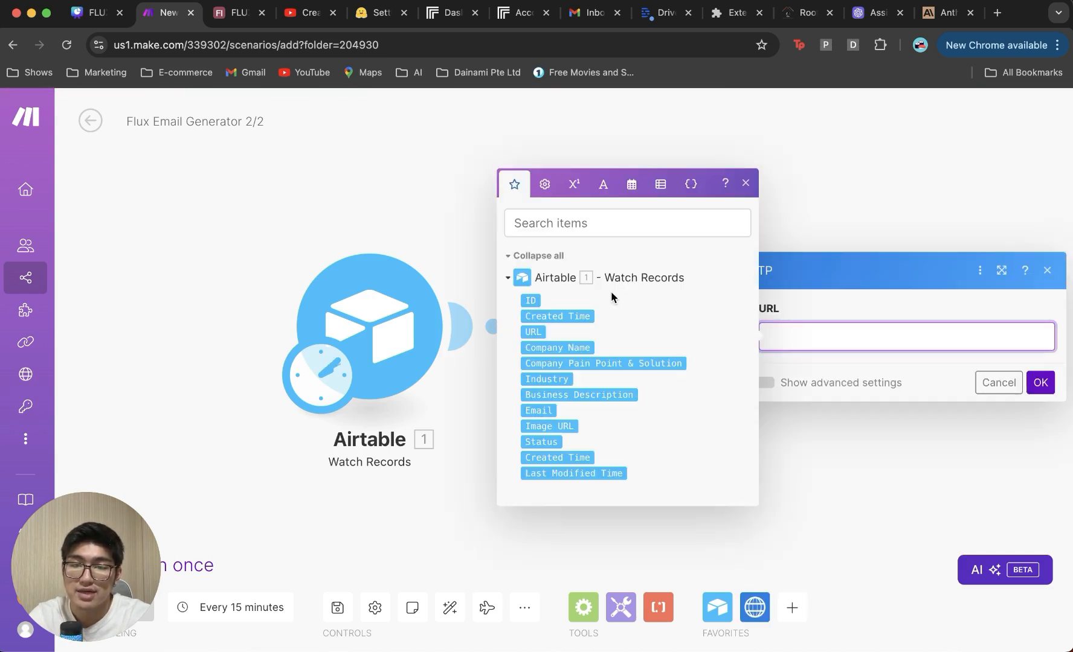
{"action": "left_click", "coordinate": [550, 426]}
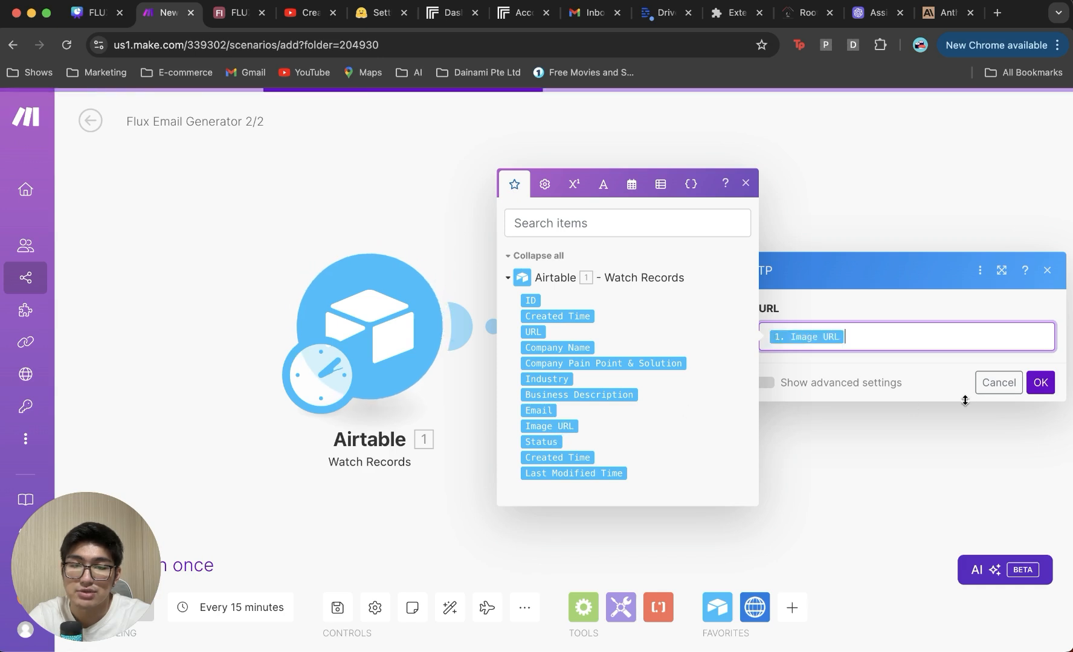
{"action": "left_click", "coordinate": [1039, 382]}
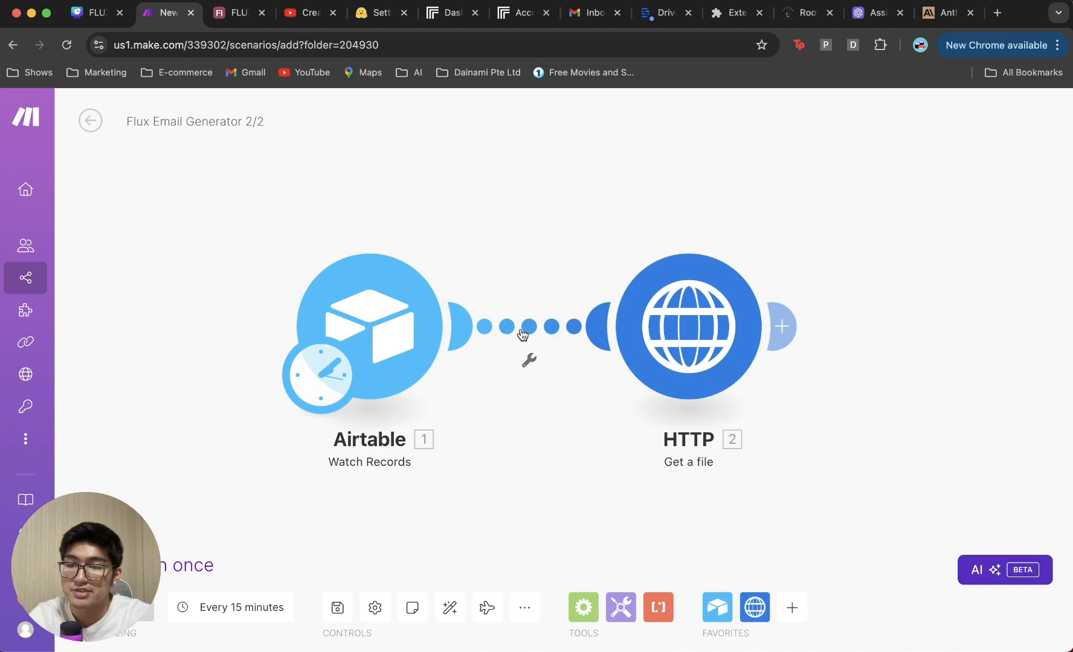
{"action": "left_click", "coordinate": [523, 334]}
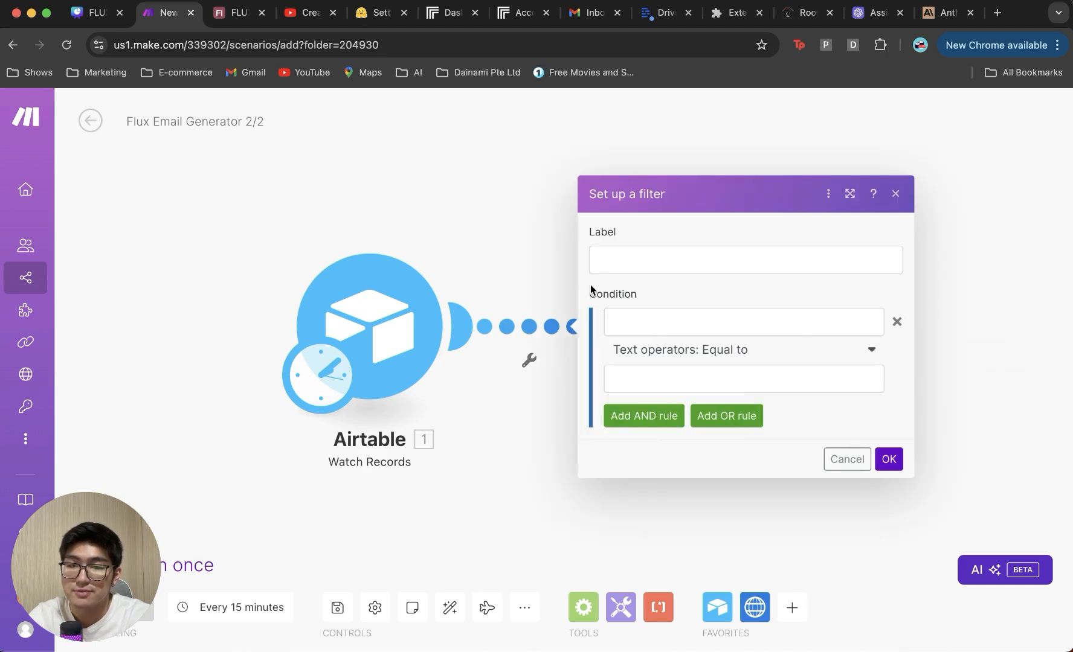
{"action": "left_click", "coordinate": [651, 266]}
{"action": "type", "text": "Approval man"}
{"action": "key", "text": "Tab"}
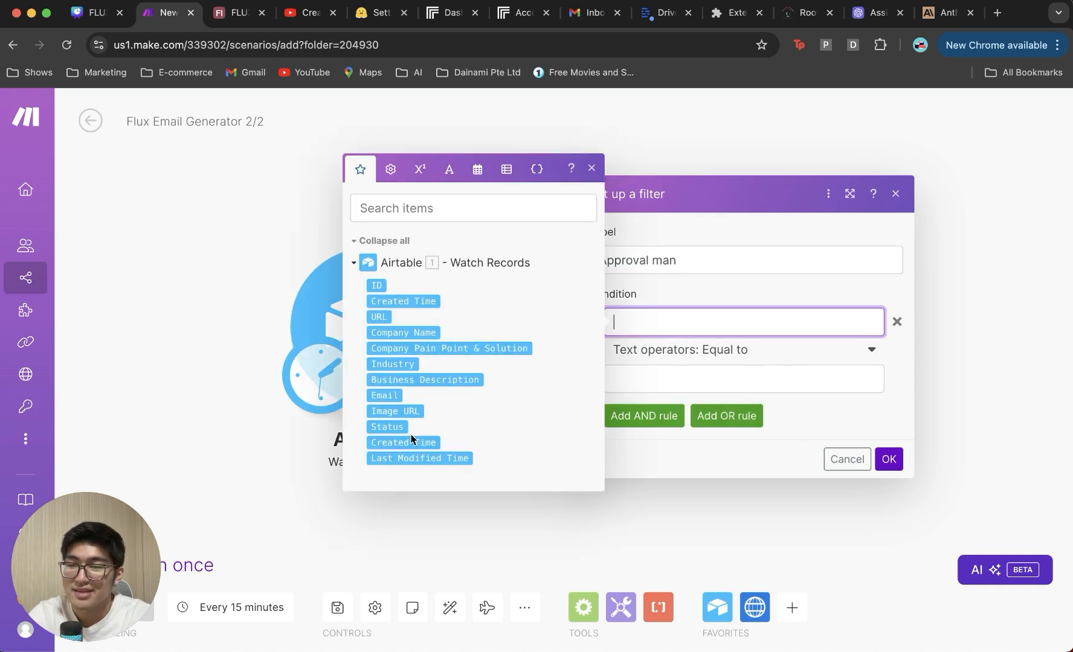
{"action": "left_click", "coordinate": [390, 427]}
{"action": "left_click", "coordinate": [749, 357]}
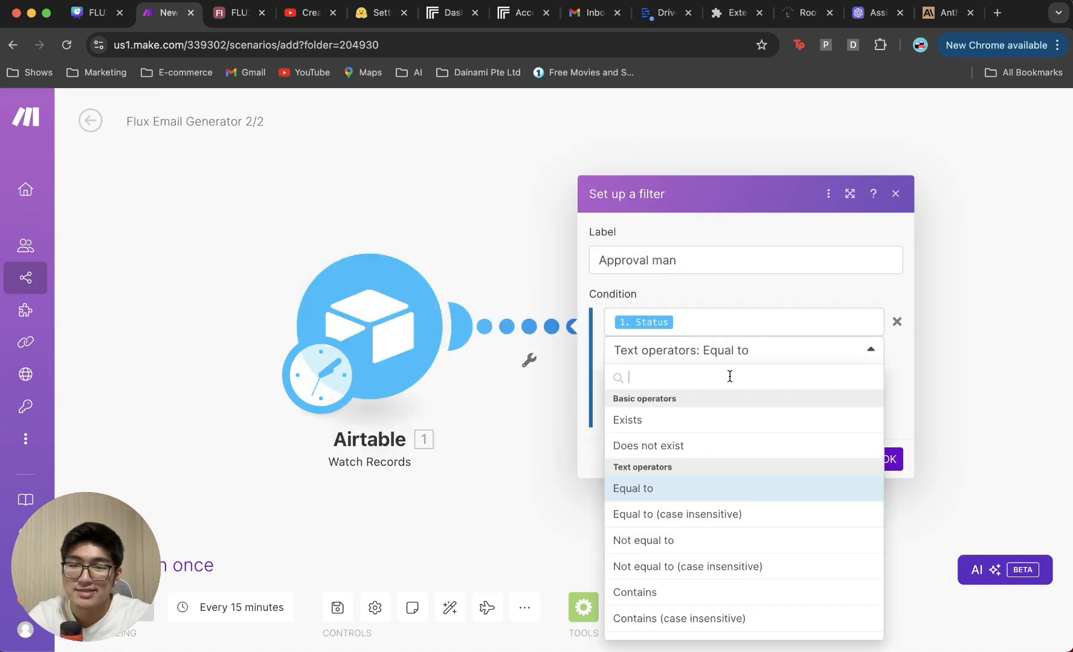
{"action": "left_click", "coordinate": [699, 619]}
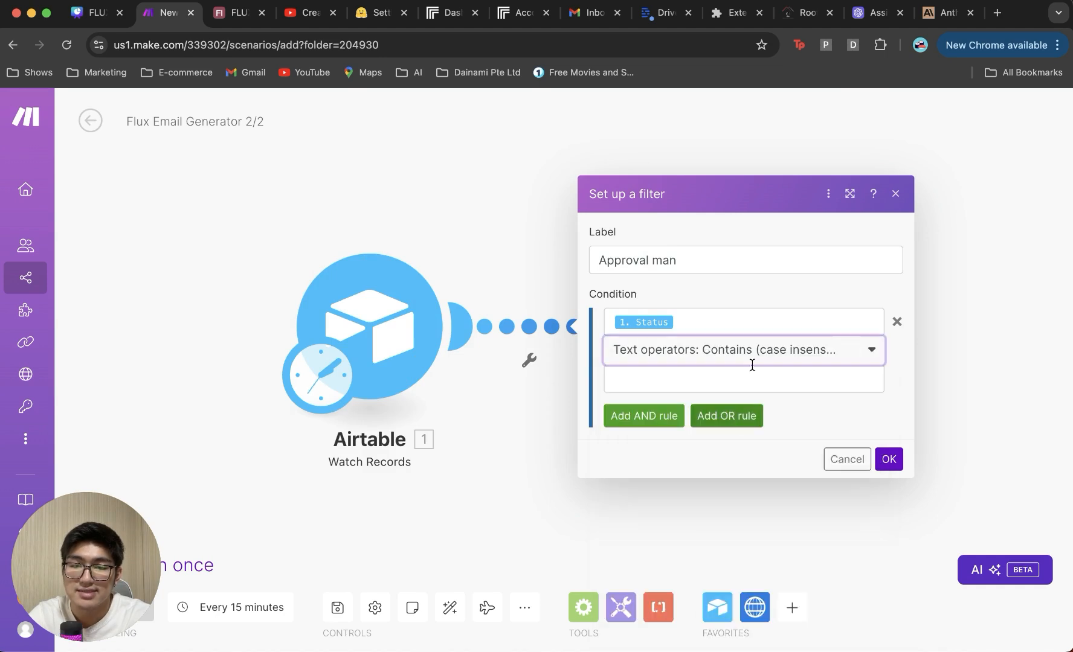
{"action": "left_click", "coordinate": [747, 384]}
{"action": "type", "text": "approv"}
{"action": "key", "text": "Return"}
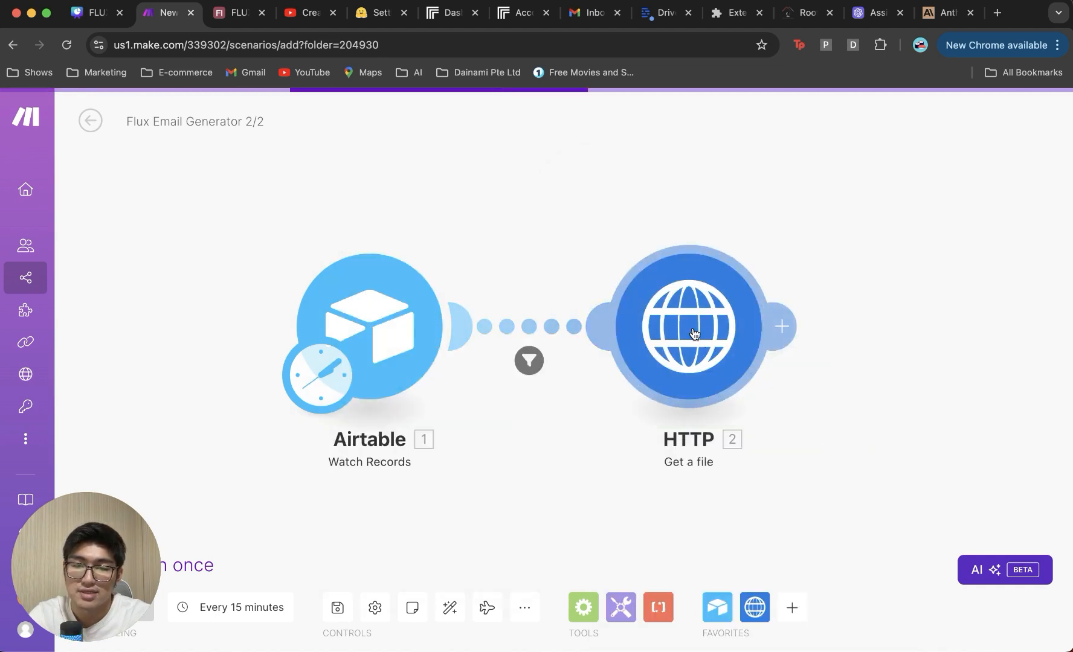
{"action": "scroll", "coordinate": [785, 470], "scroll_direction": "down", "scroll_amount": 1}
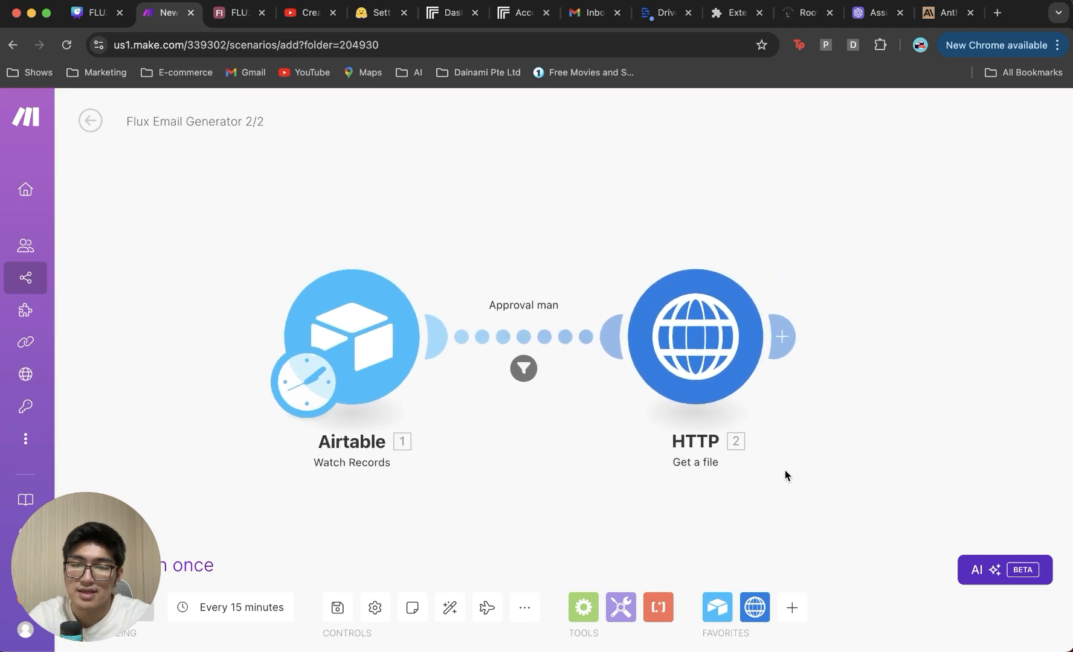
{"action": "left_click_drag", "start_coordinate": [892, 464], "coordinate": [731, 458]}
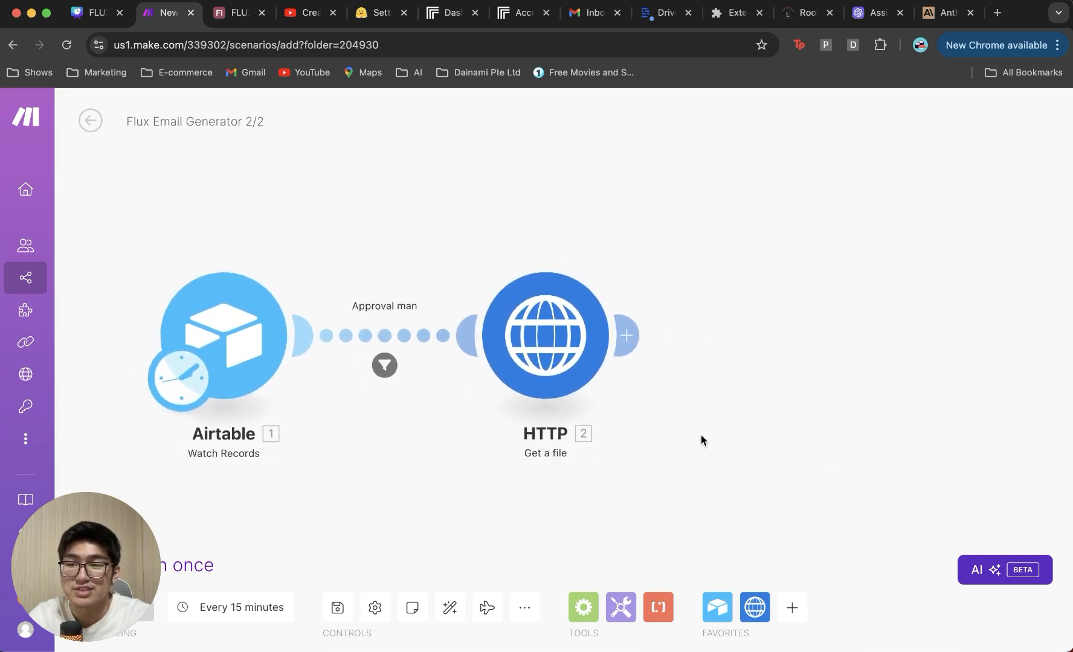
Step: Add a Gmail Create a Draft module saving to Drafts, addressed to the Airtable Email
{"action": "left_click", "coordinate": [601, 303]}
{"action": "type", "text": "gmail"}
{"action": "key", "text": "Return"}
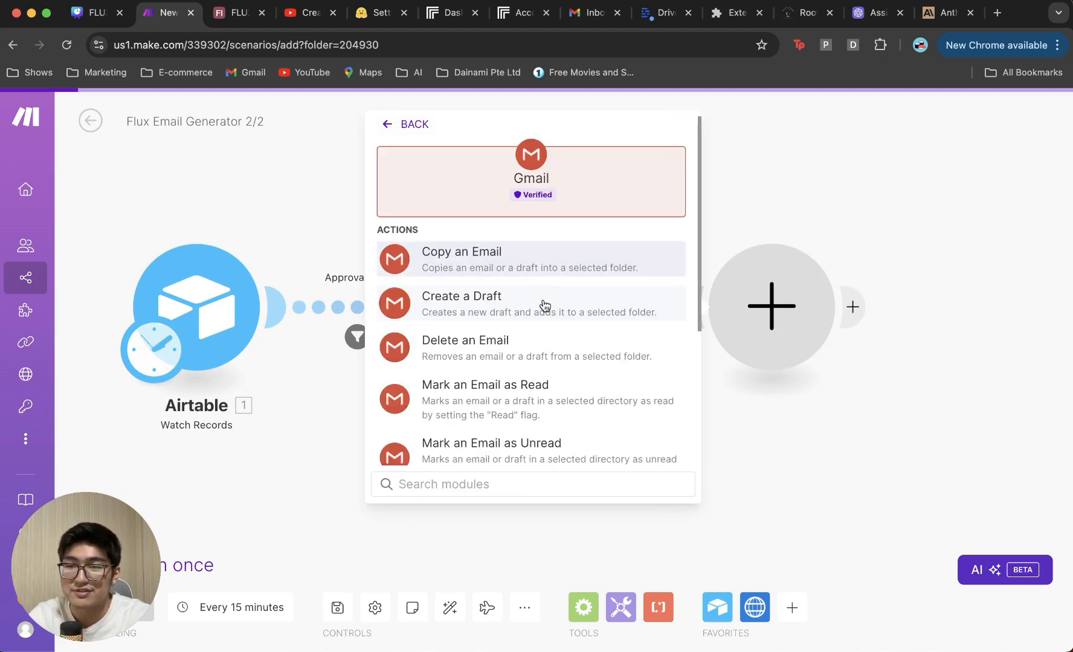
{"action": "left_click", "coordinate": [544, 296]}
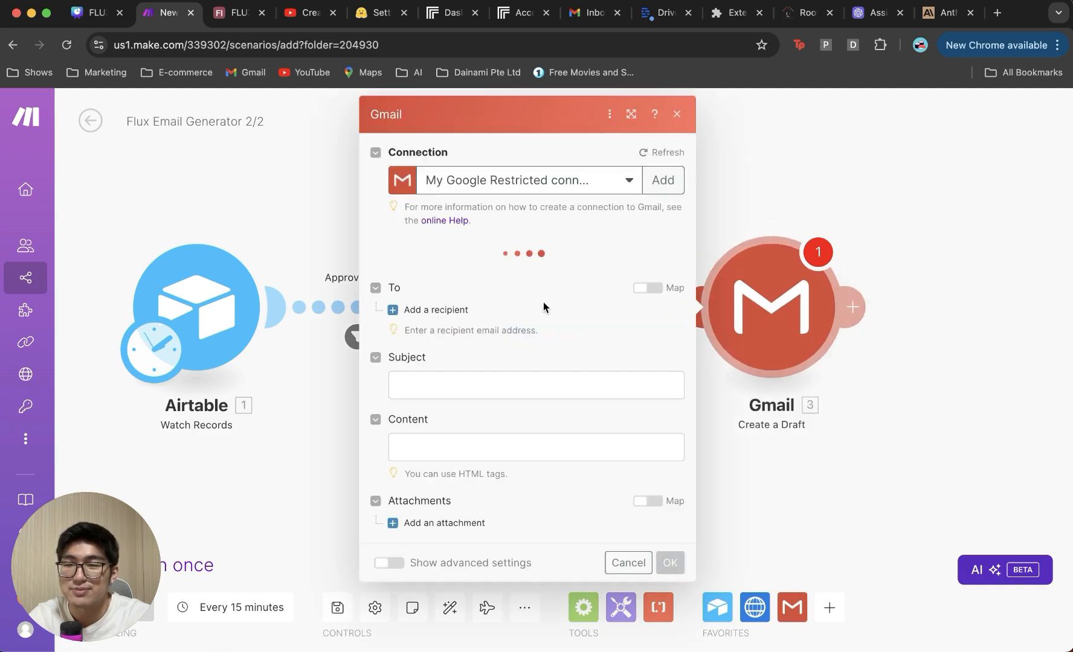
{"action": "left_click", "coordinate": [470, 276]}
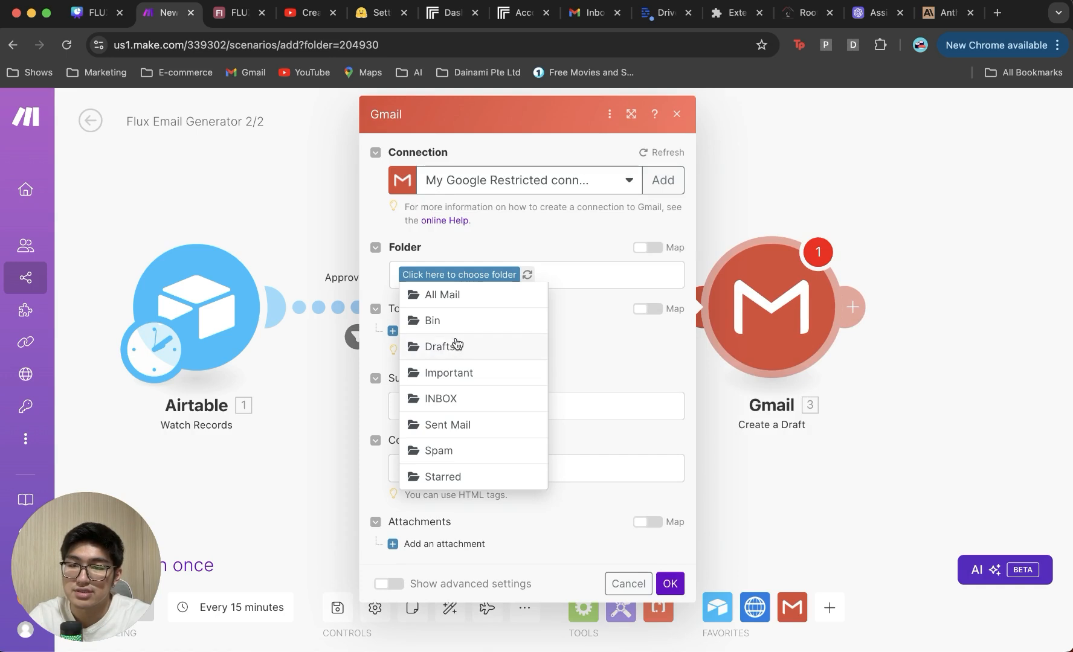
{"action": "left_click", "coordinate": [456, 345]}
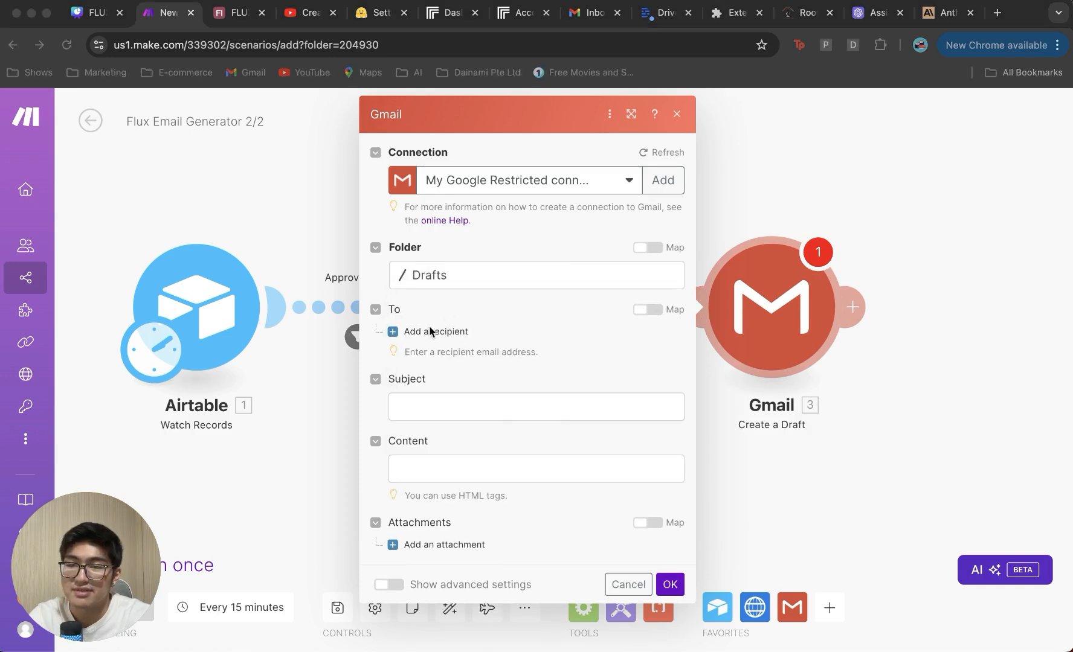
{"action": "left_click", "coordinate": [431, 331]}
{"action": "left_click", "coordinate": [447, 359]}
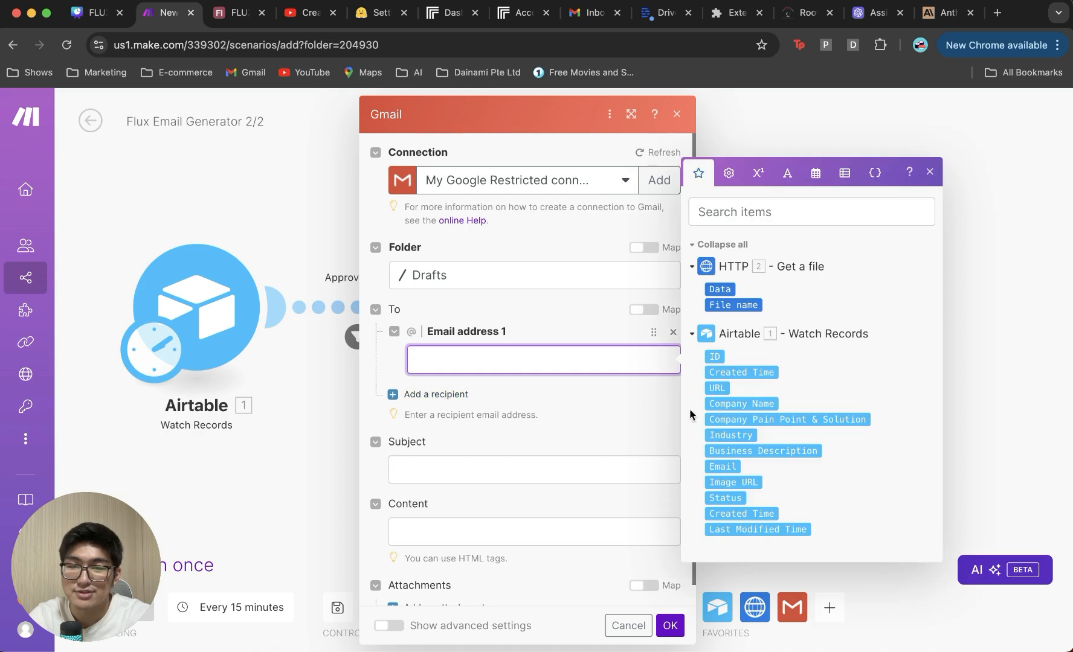
{"action": "left_click", "coordinate": [726, 463]}
Step: Paste the prepared subject line and replace its placeholder with the Airtable Company Name
{"action": "left_click", "coordinate": [508, 465]}
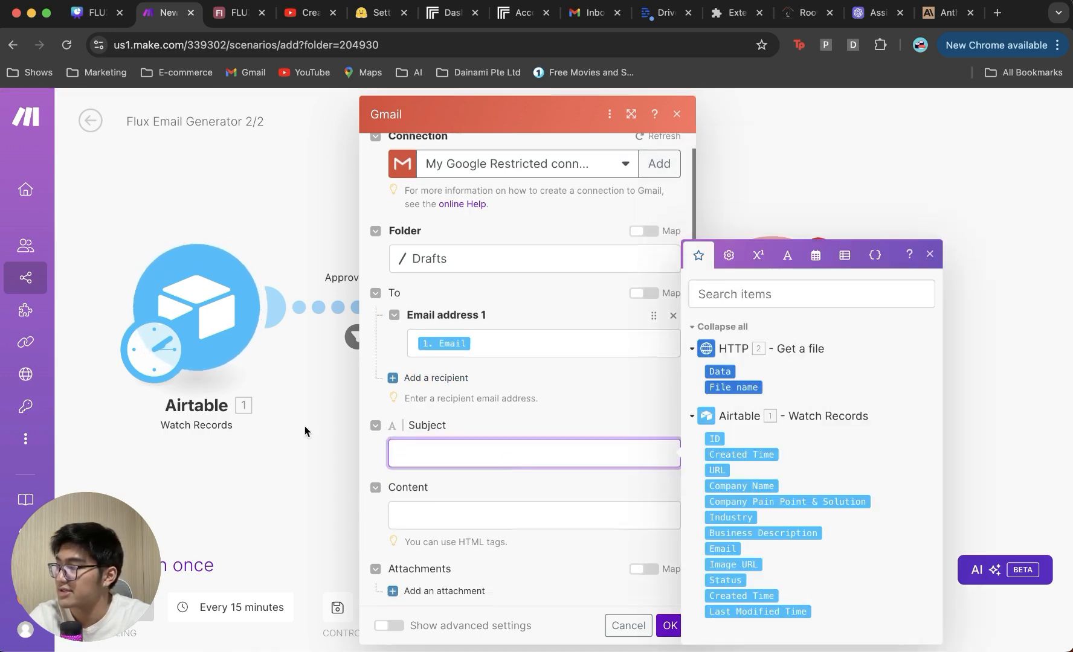
{"action": "key", "text": "super+Tab"}
{"action": "left_click", "coordinate": [476, 450]}
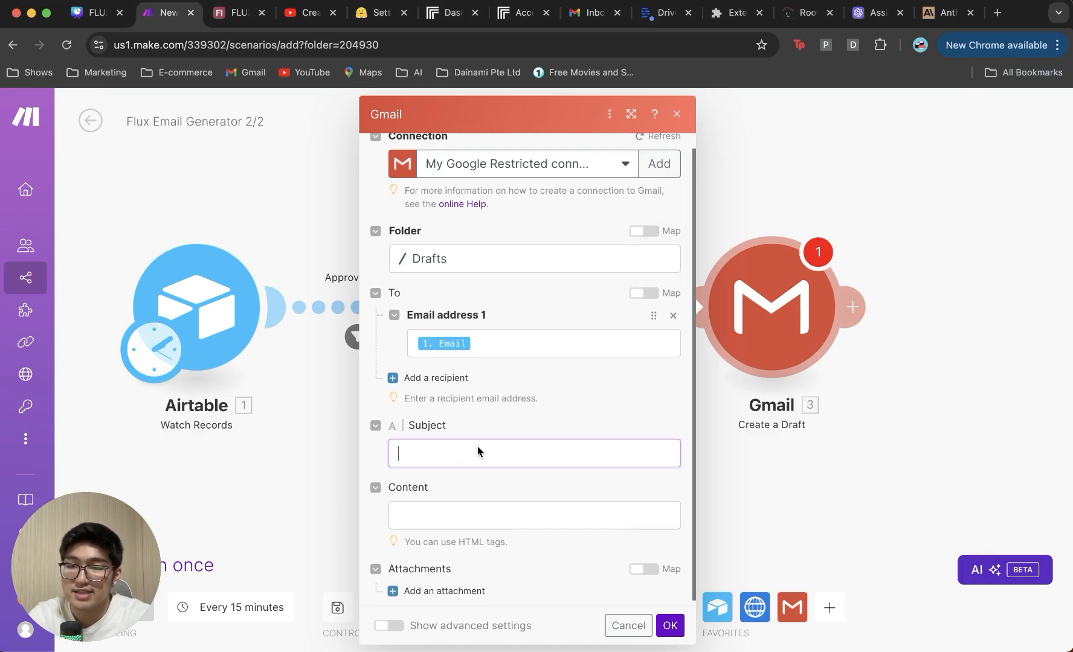
{"action": "type", "text": "This AI Image Has 5.`Company Name` on It—Literally!"}
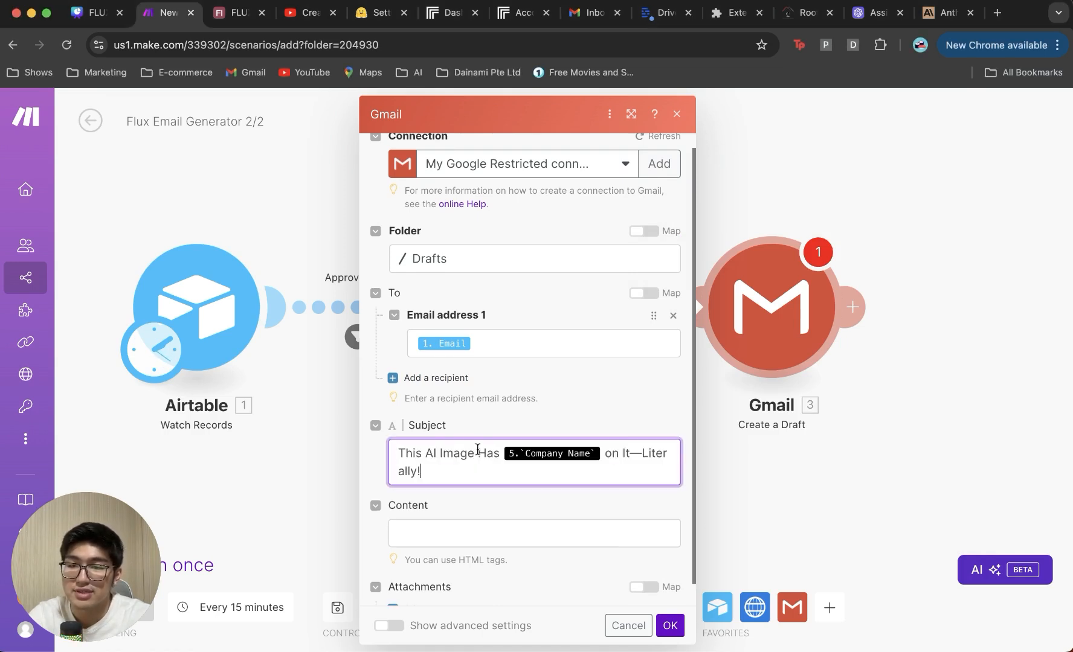
{"action": "left_click", "coordinate": [605, 454]}
{"action": "key", "text": "BackSpace"}
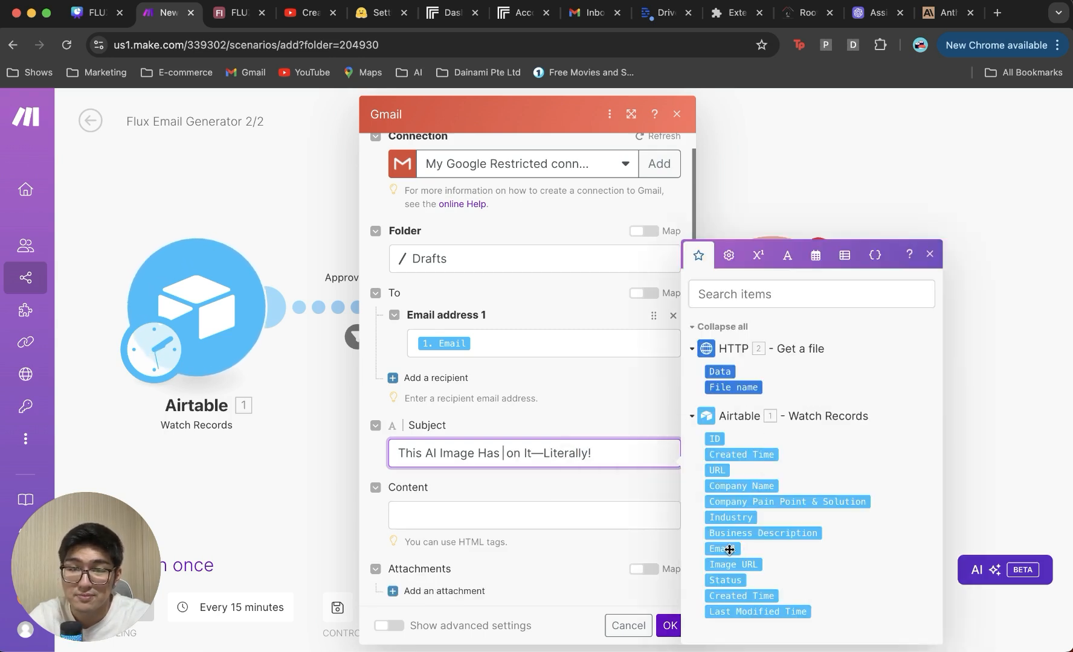
{"action": "left_click_drag", "start_coordinate": [744, 492], "coordinate": [560, 462]}
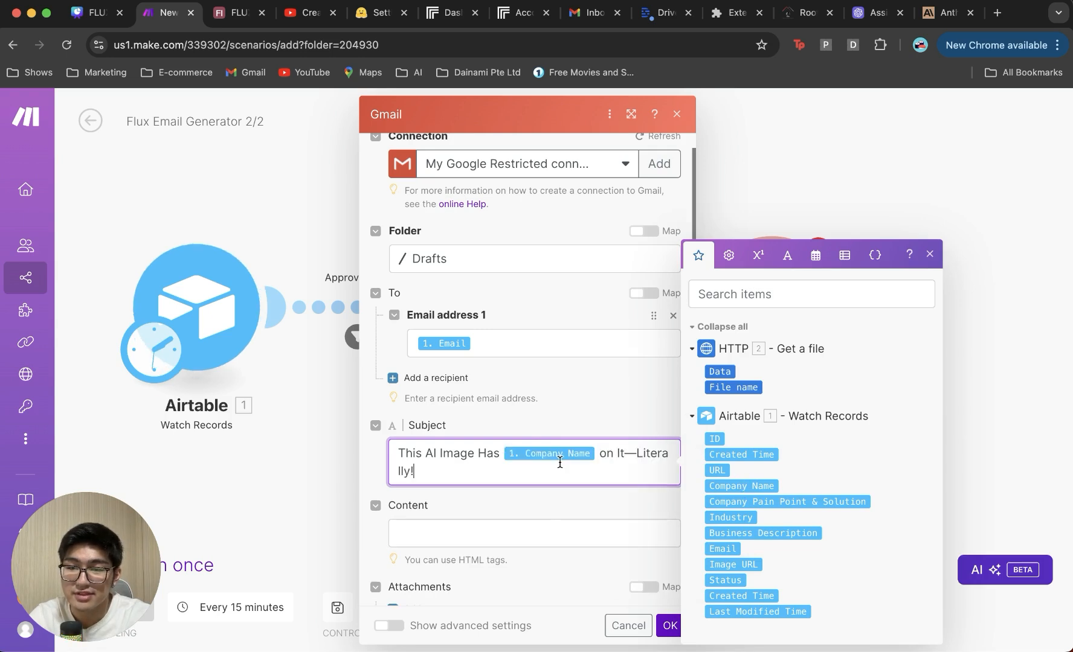
{"action": "scroll", "coordinate": [559, 462], "scroll_direction": "down", "scroll_amount": 1}
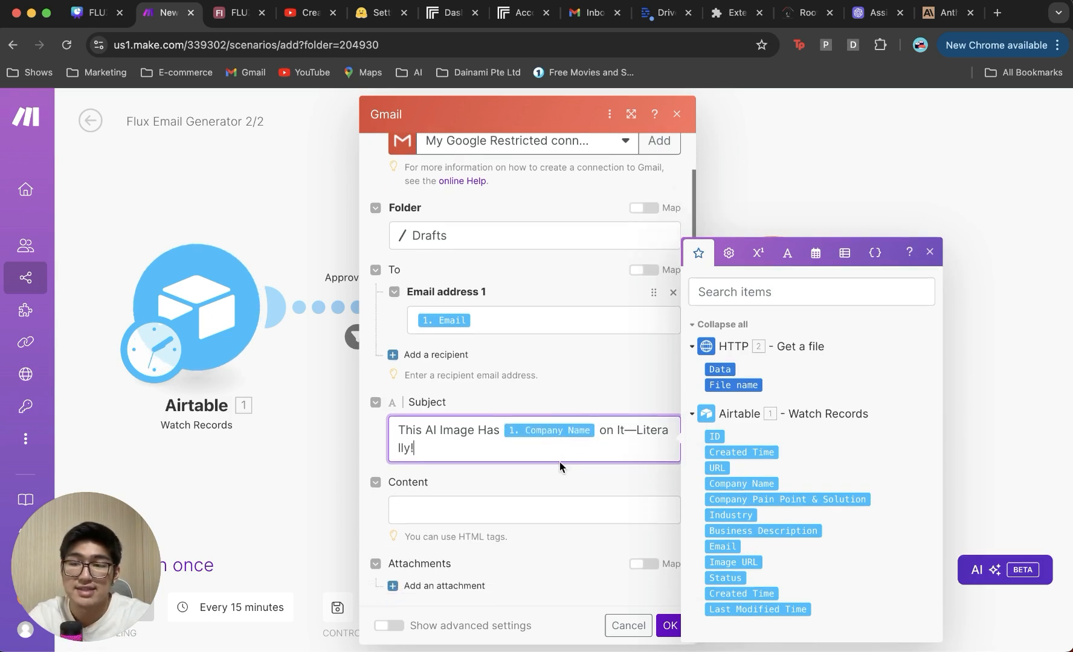
Step: Copy the prepared HTML email body from another window for the draft's Content field
{"action": "left_click", "coordinate": [546, 515]}
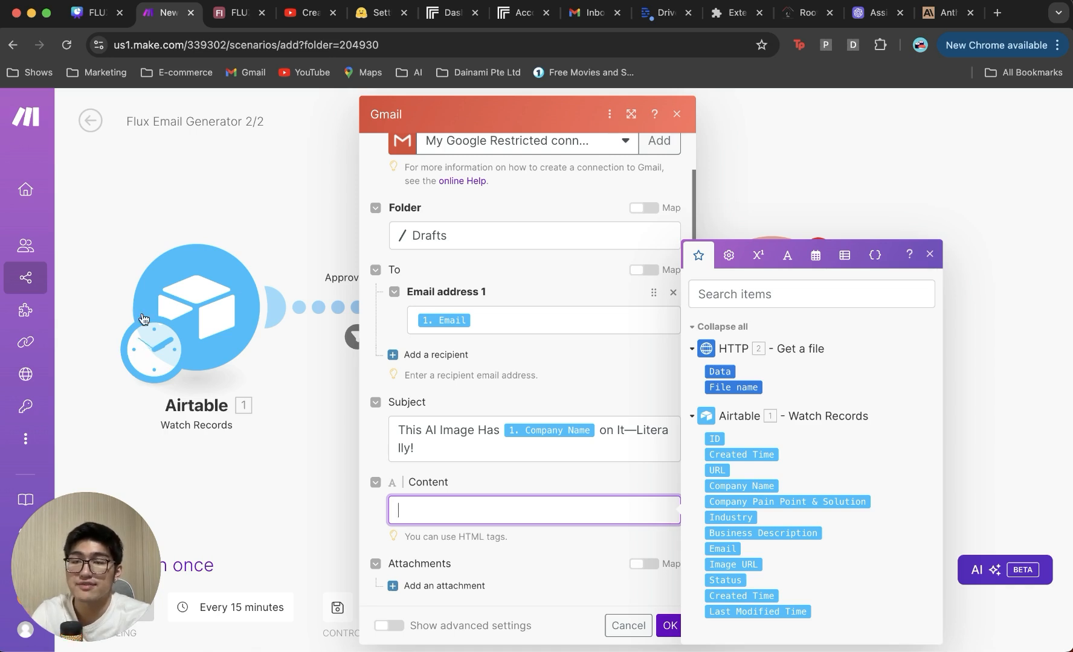
{"action": "left_click", "coordinate": [459, 488]}
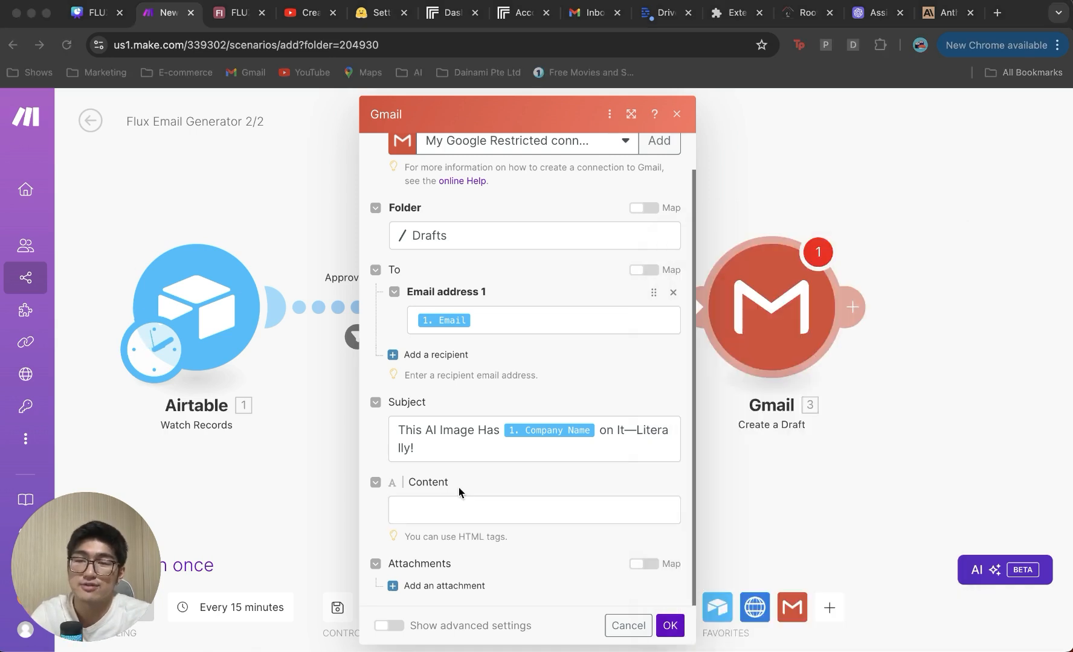
{"action": "left_click", "coordinate": [459, 517]}
Step: Paste the HTML body and map its Image URL, Company Pain Point & Solution and Company Name placeholders
{"action": "key", "text": "super+v"}
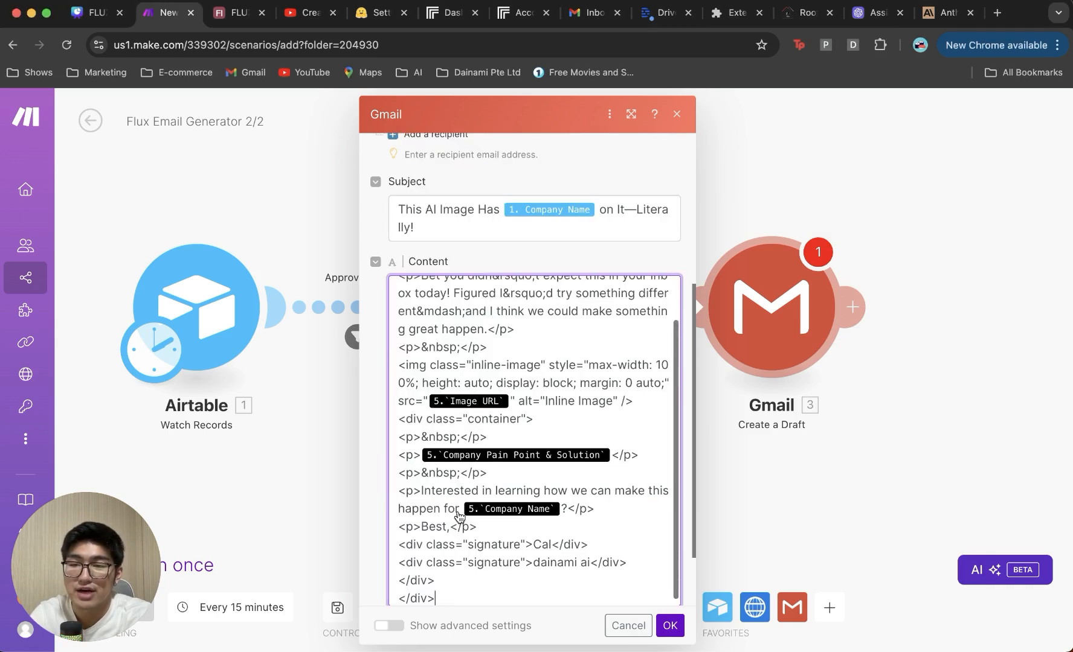
{"action": "key", "text": "BackSpace"}
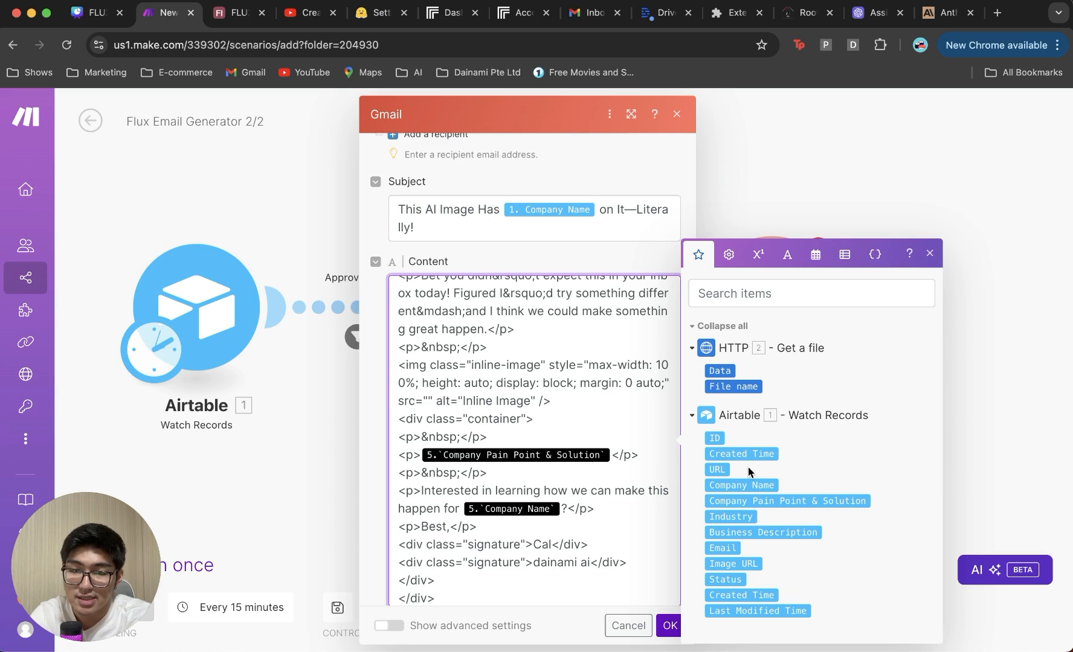
{"action": "left_click", "coordinate": [732, 563]}
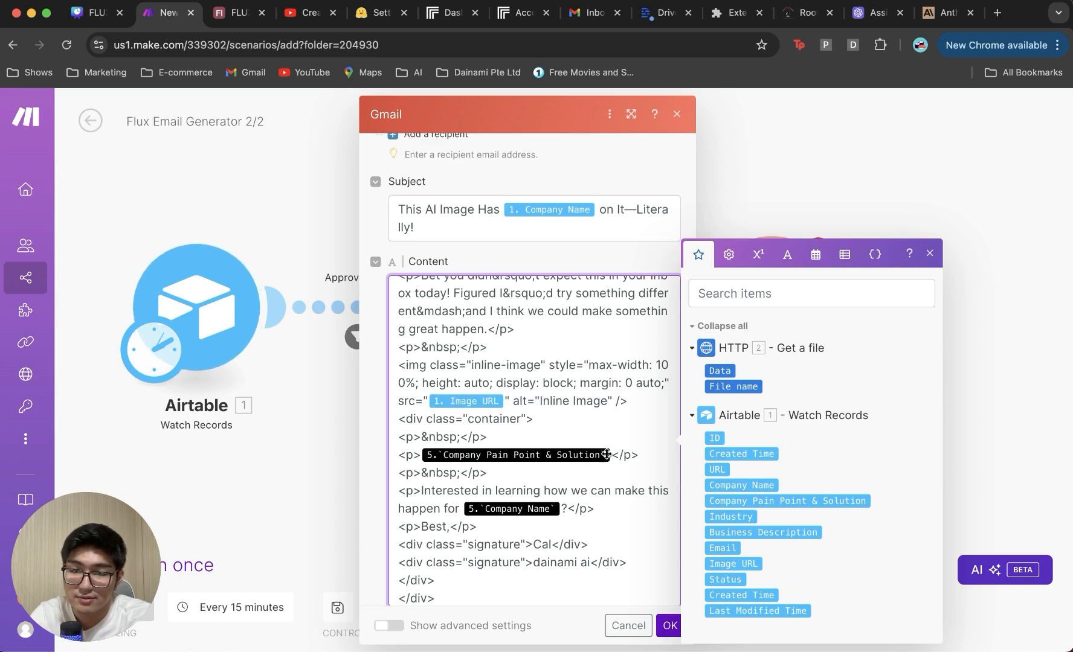
{"action": "left_click", "coordinate": [610, 455]}
{"action": "key", "text": "BackSpace"}
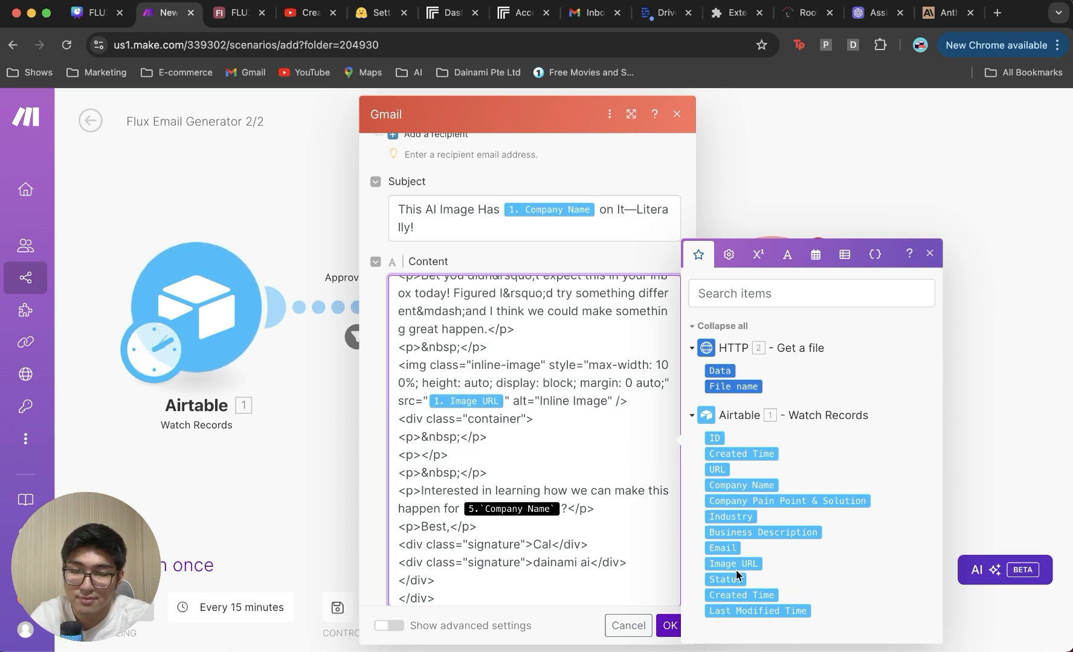
{"action": "left_click", "coordinate": [782, 501]}
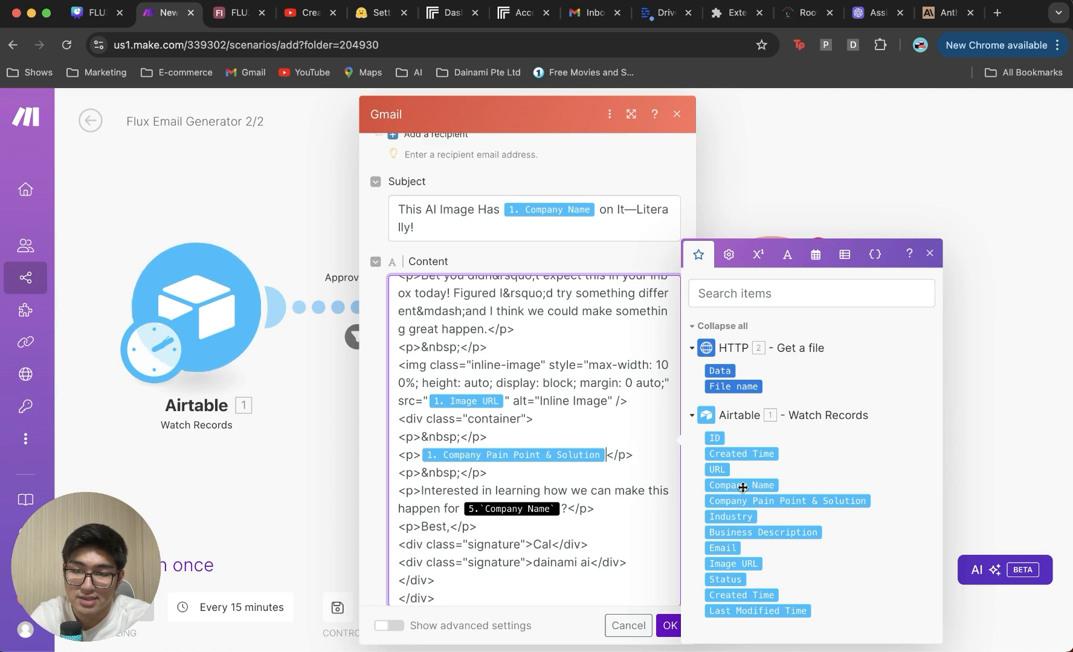
{"action": "left_click", "coordinate": [561, 509]}
{"action": "key", "text": "BackSpace"}
{"action": "type", "text": "1. Company Name"}
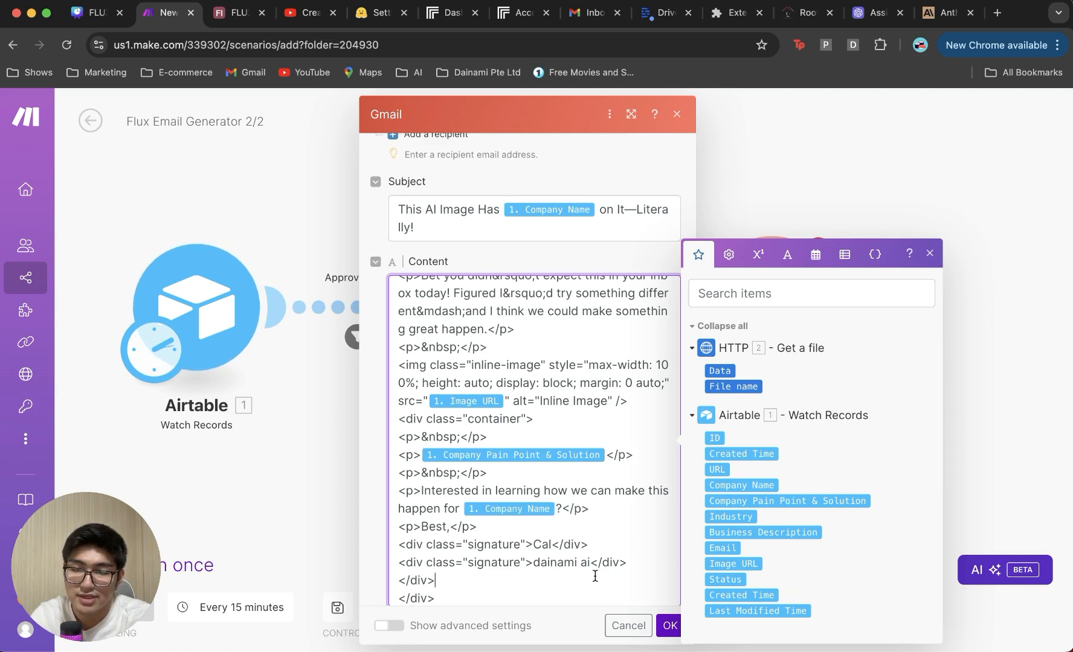
{"action": "scroll", "coordinate": [594, 543], "scroll_direction": "up", "scroll_amount": 2}
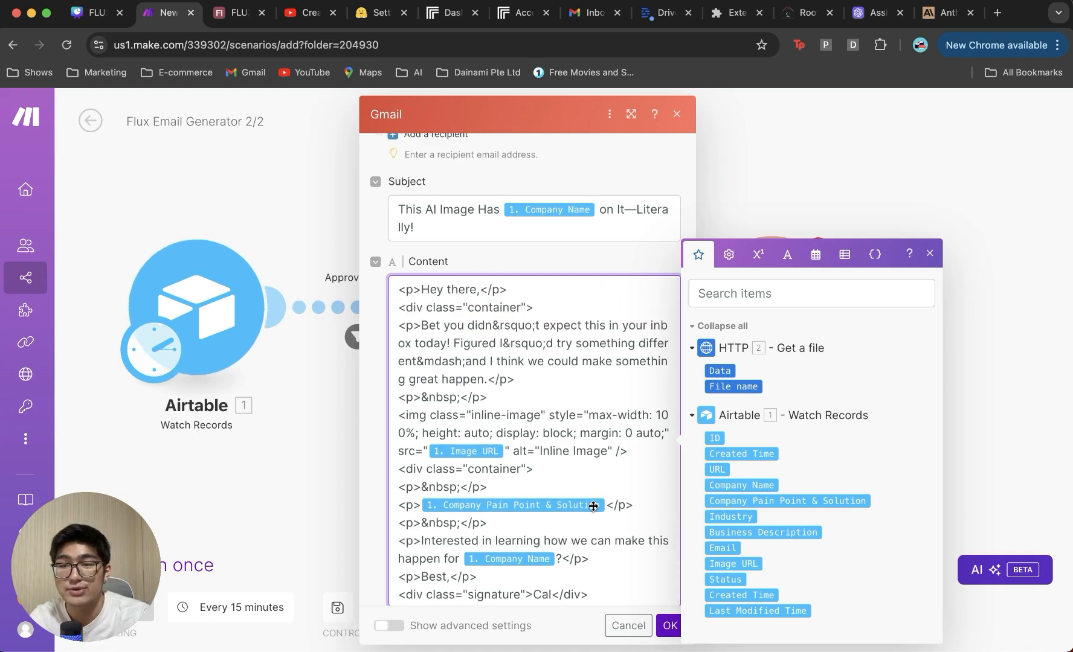
{"action": "scroll", "coordinate": [634, 561], "scroll_direction": "down", "scroll_amount": 1}
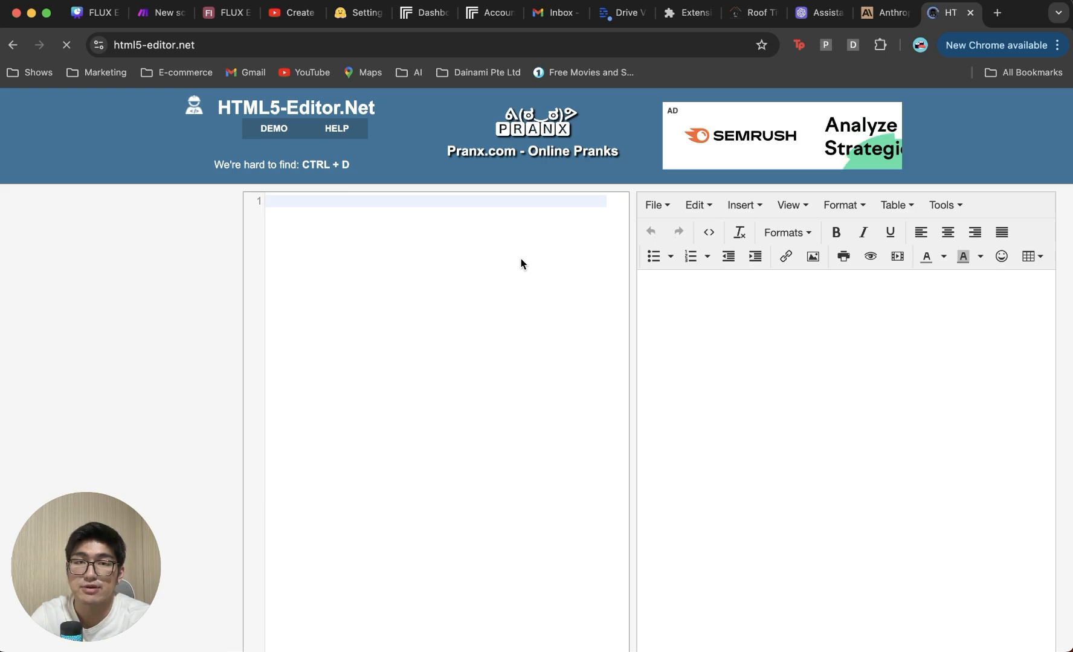
Step: Paste the email HTML and change the signature to the sender's name, AI Specialist, AI Tech Innovators
{"action": "type", "text": "<p>Hey there,</p> <div class=\"container\"> <p>Bet you didn&rsquo;t expect this in your inbox today! Figured I&rsquo;d try something different&mdash;and I think we could make something great happen.</p> <p>&nbsp;</p> <img class=\"inline-image\" style=\"max-width: 100%; height: auto; display: block; margin: 0 auto;\" src=\"{{5.`Image URL`}}\" alt=\"Inline Image\" /> <div class=\"container\"> <p>&nbsp;</p> <p>{{5.`Company Pain Point & Solution`}}</p> <p>&nbsp;</p> <p>Interested in learning how we can make this happen for {{5.`Company Name`}}?</p> <p>Best,</p> <div class=\"signature\">Cal</div> <div class=\"signature\">dainami ai</div> </div> </div>"}
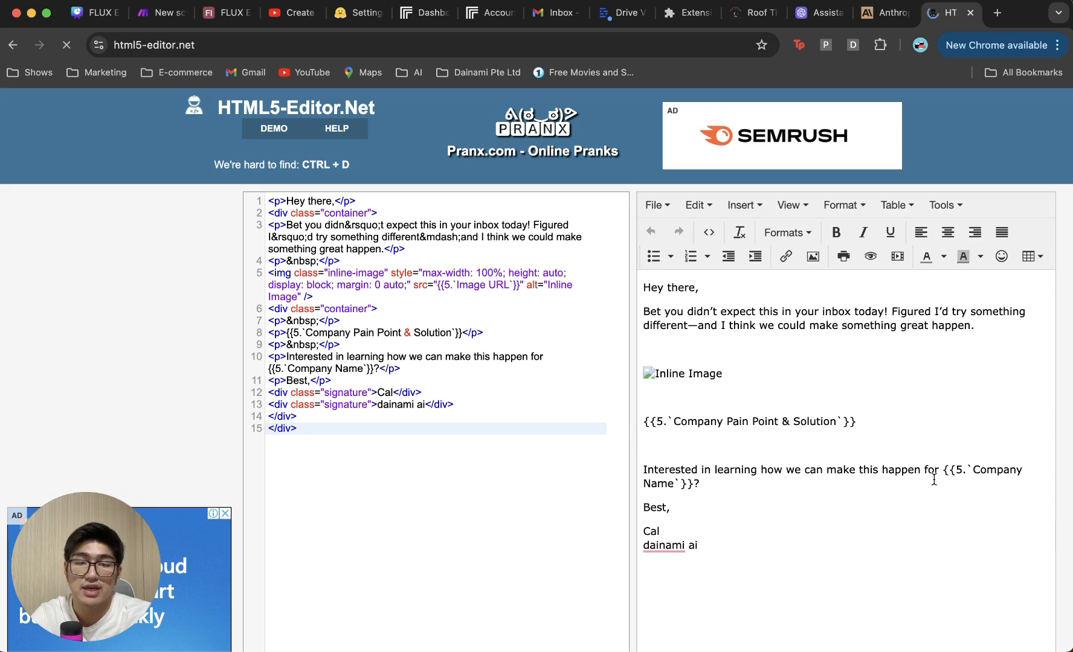
{"action": "left_click", "coordinate": [713, 547]}
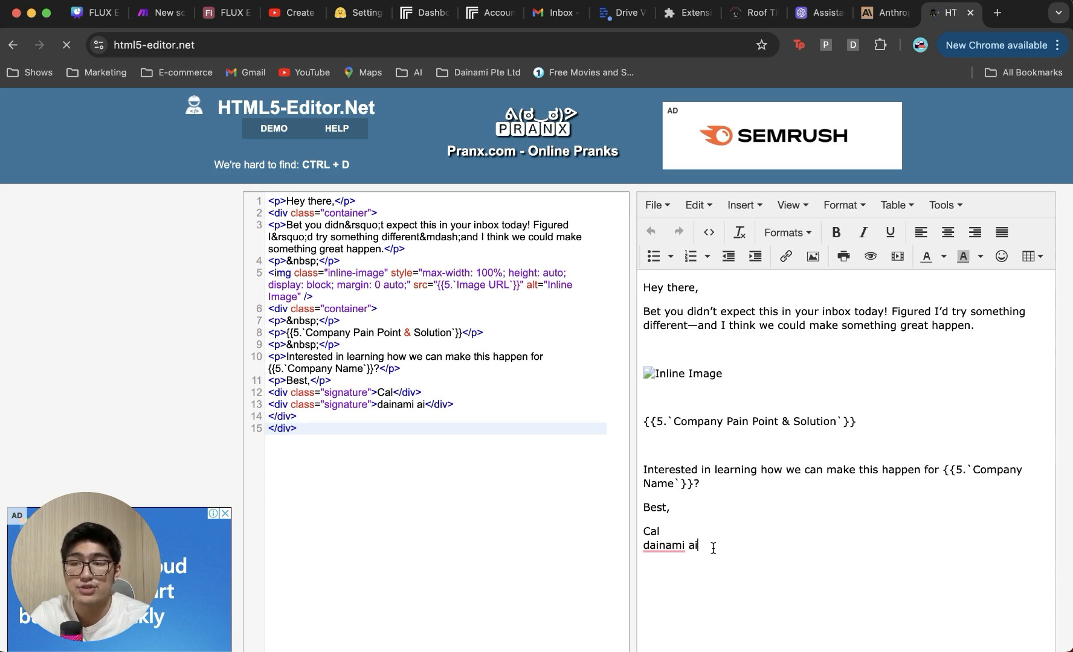
{"action": "key", "text": "BackSpace"}
{"action": "key", "text": "BackSpace"}
{"action": "key", "text": "BackSpace"}
{"action": "key", "text": "BackSpace"}
{"action": "key", "text": "BackSpace"}
{"action": "key", "text": "BackSpace"}
{"action": "key", "text": "BackSpace"}
{"action": "key", "text": "BackSpace"}
{"action": "key", "text": "BackSpace"}
{"action": "key", "text": "BackSpace"}
{"action": "key", "text": "BackSpace"}
{"action": "key", "text": "Return"}
{"action": "type", "text": "AI"}
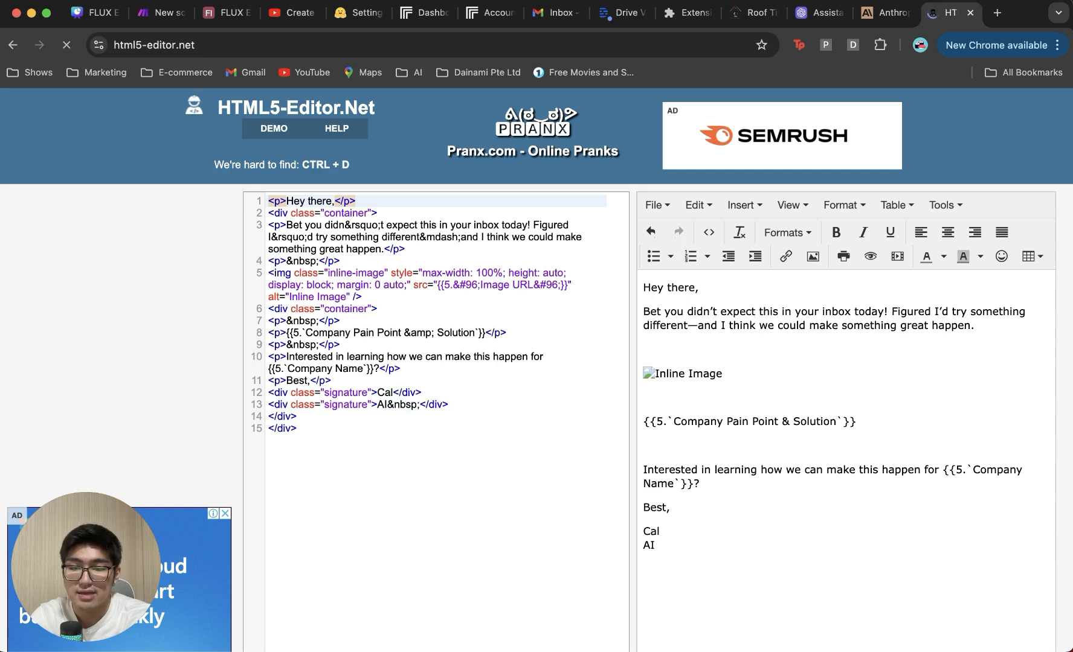
{"action": "type", "text": " Tech Innovators"}
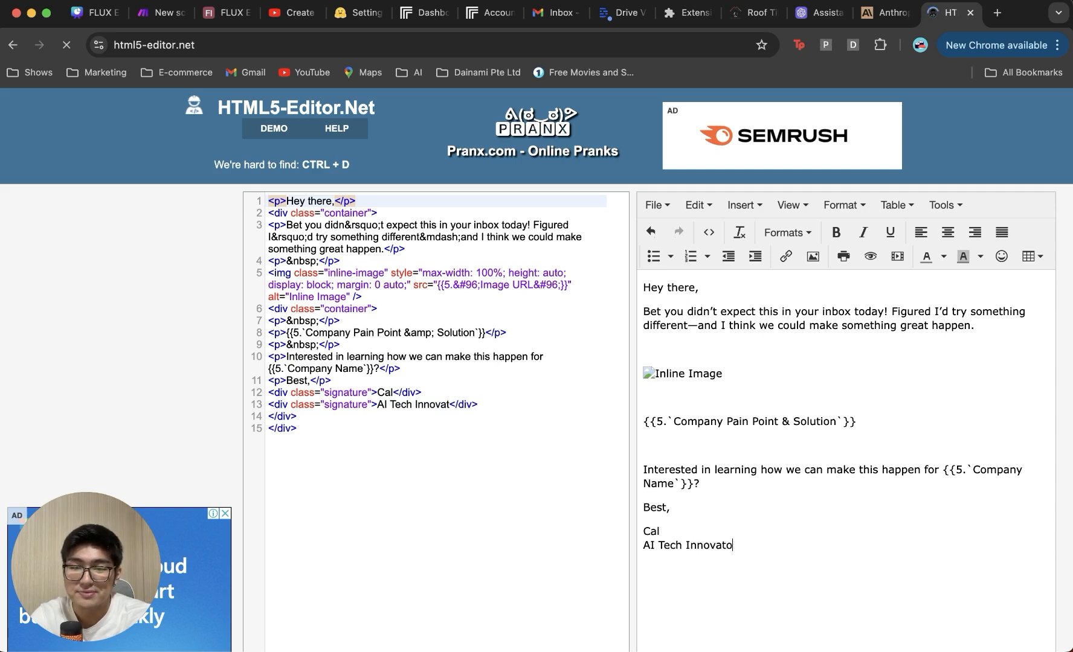
{"action": "key", "text": "BackSpace"}
{"action": "key", "text": "BackSpace"}
{"action": "key", "text": "BackSpace"}
{"action": "type", "text": "John"}
{"action": "key", "text": "Return"}
{"action": "type", "text": "AI Specialist"}
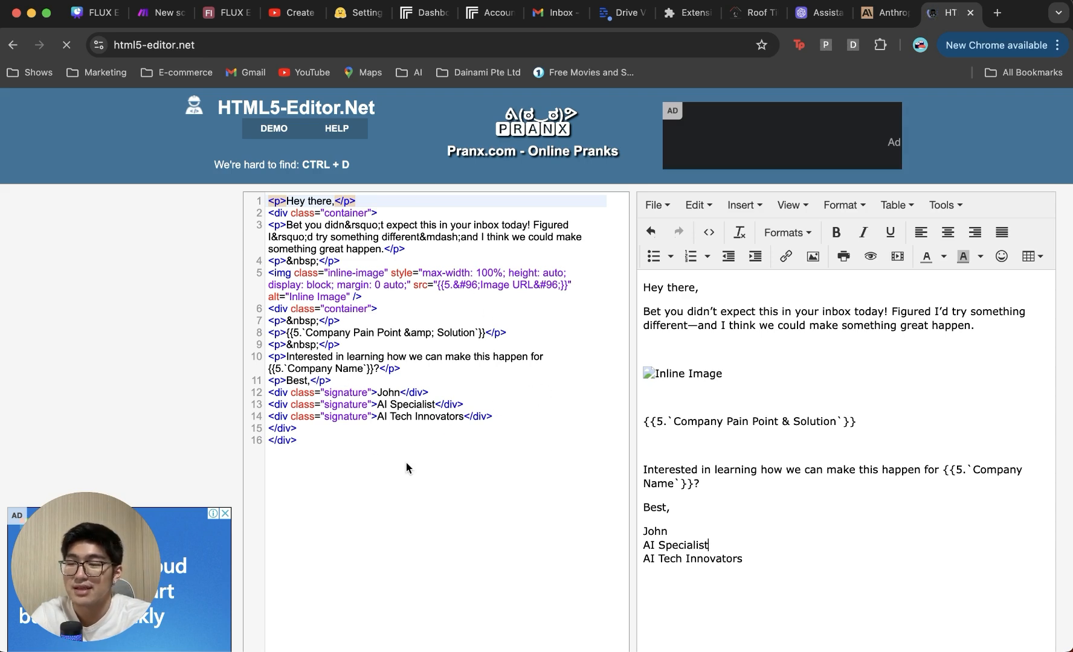
Step: Select the entire edited HTML source and return to the Make scenario tab
{"action": "left_click_drag", "start_coordinate": [376, 428], "coordinate": [263, 200]}
{"action": "left_click", "coordinate": [429, 270]}
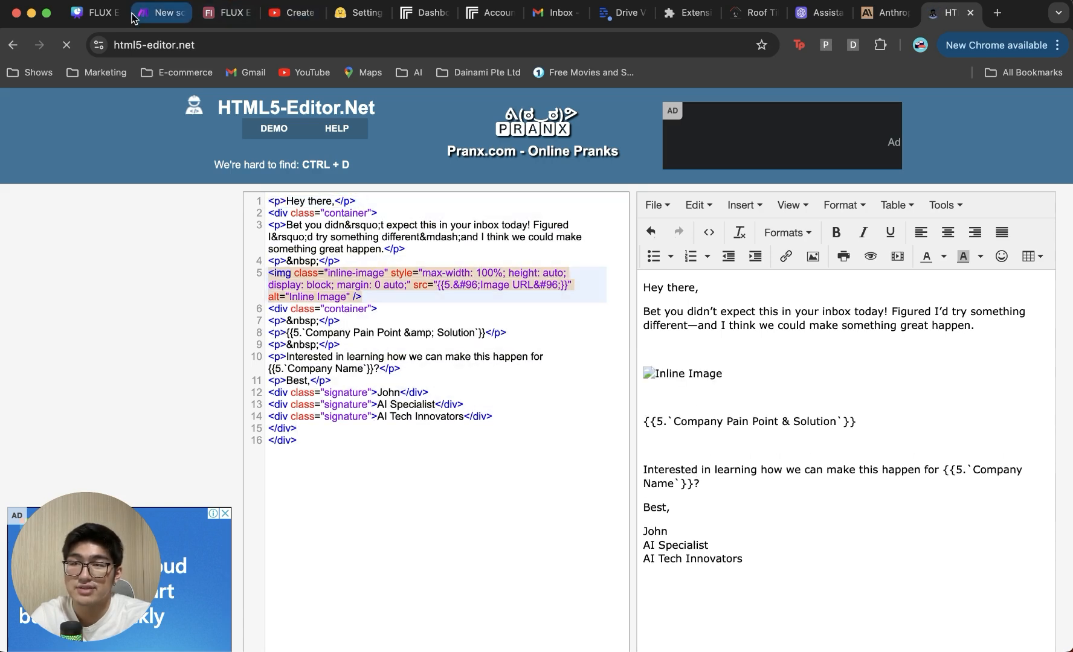
{"action": "left_click", "coordinate": [91, 12]}
{"action": "key", "text": "ctrl+Tab"}
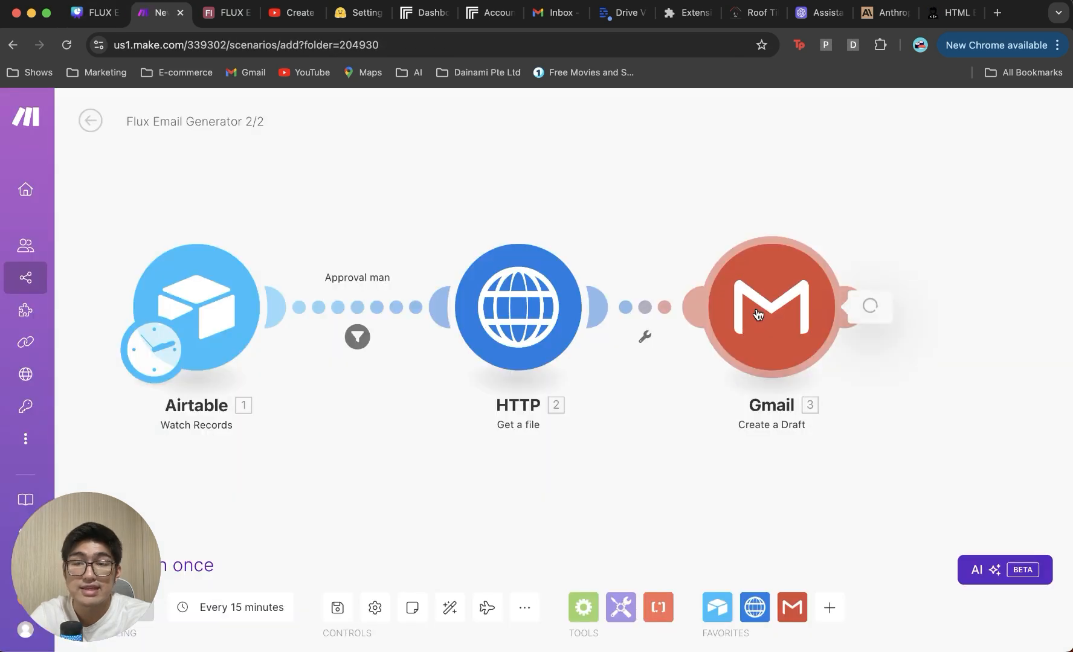
Step: Inspect the Gmail Create a Draft module, then switch via the HTML editor to Airtable's Table 1
{"action": "left_click", "coordinate": [804, 154]}
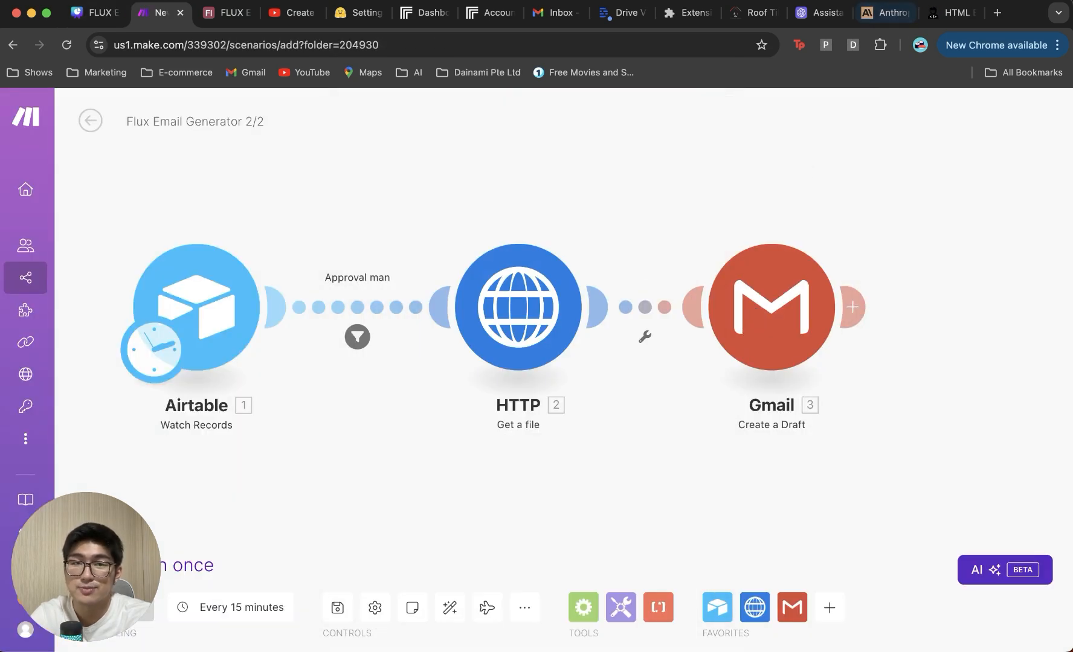
{"action": "left_click", "coordinate": [951, 13]}
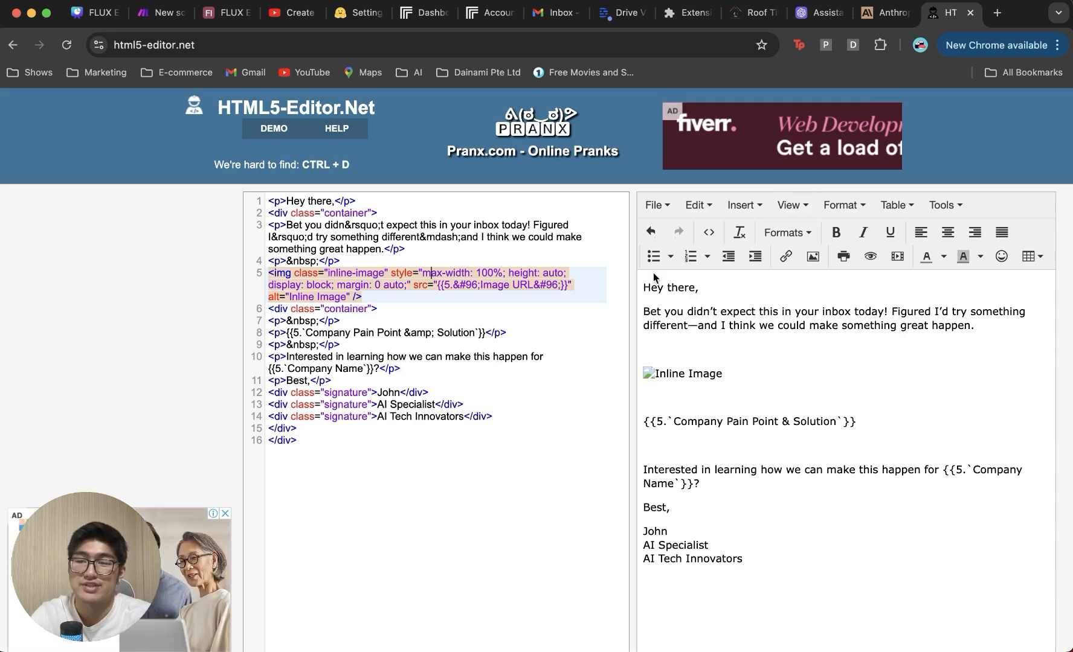
{"action": "left_click", "coordinate": [226, 20]}
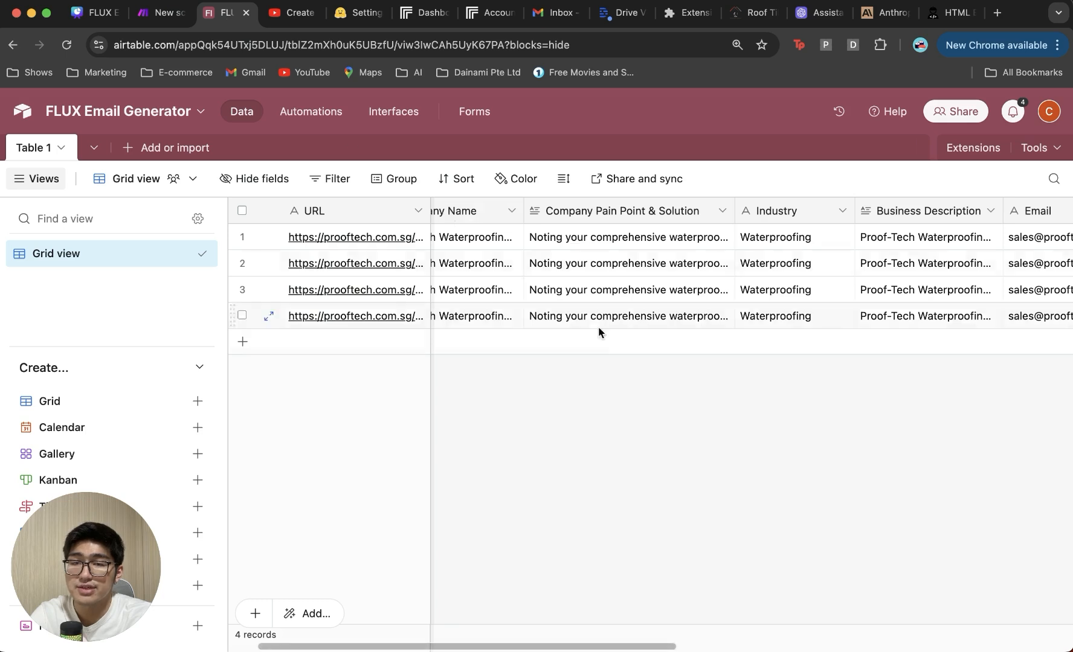
Step: Scroll to the Status column and open the fourth Proof-Tech record's Status dropdown
{"action": "scroll", "coordinate": [616, 342], "scroll_direction": "right", "scroll_amount": 10}
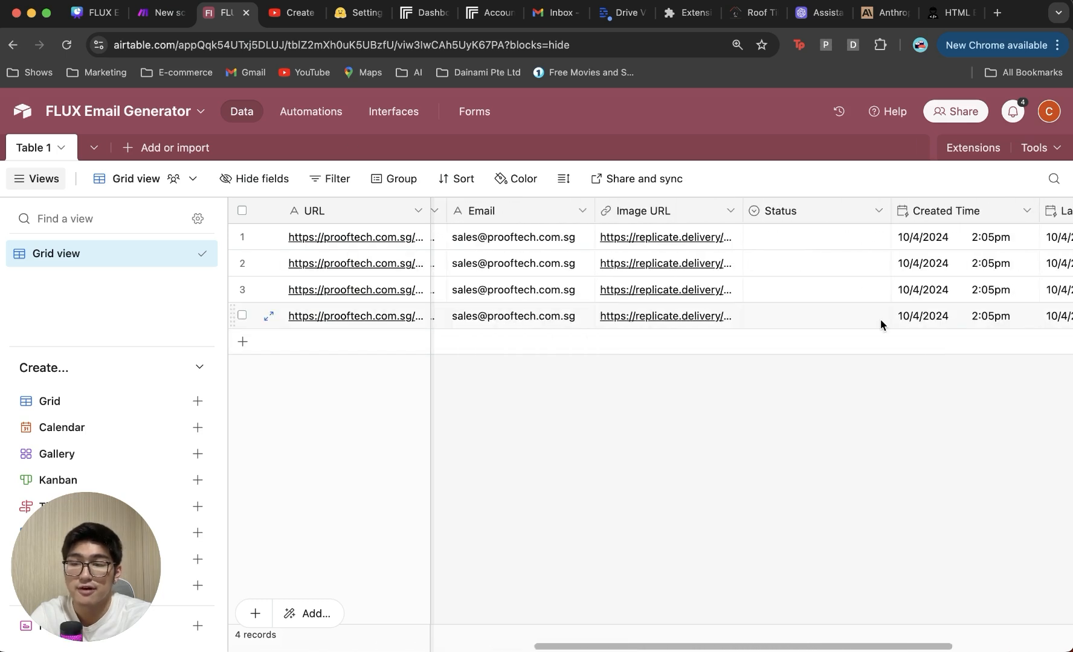
{"action": "left_click", "coordinate": [867, 315]}
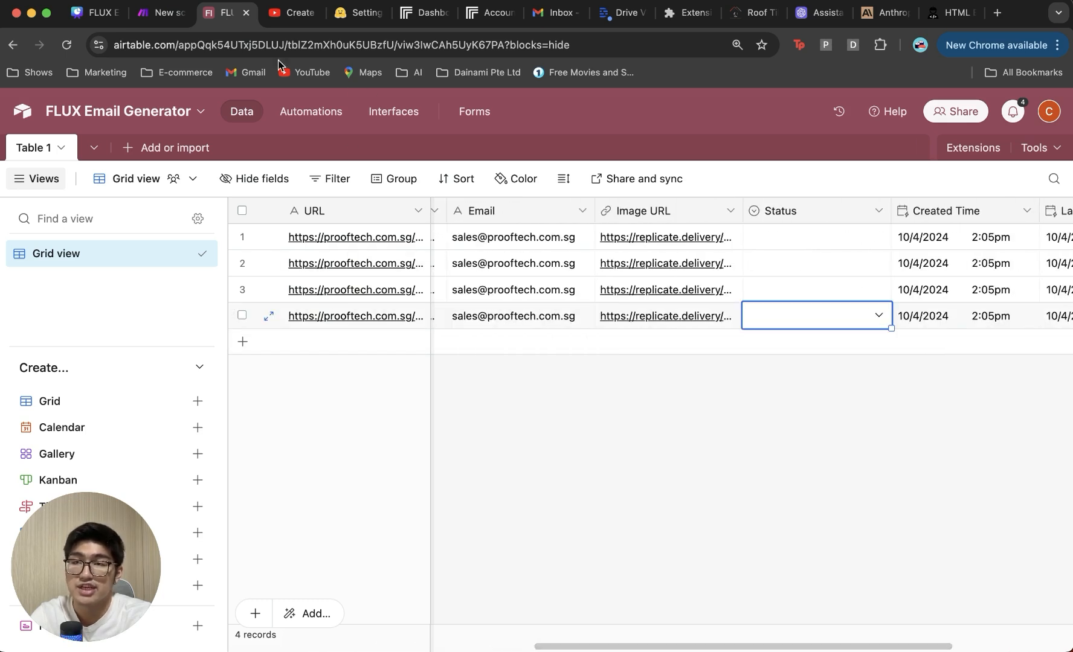
{"action": "left_click", "coordinate": [878, 315]}
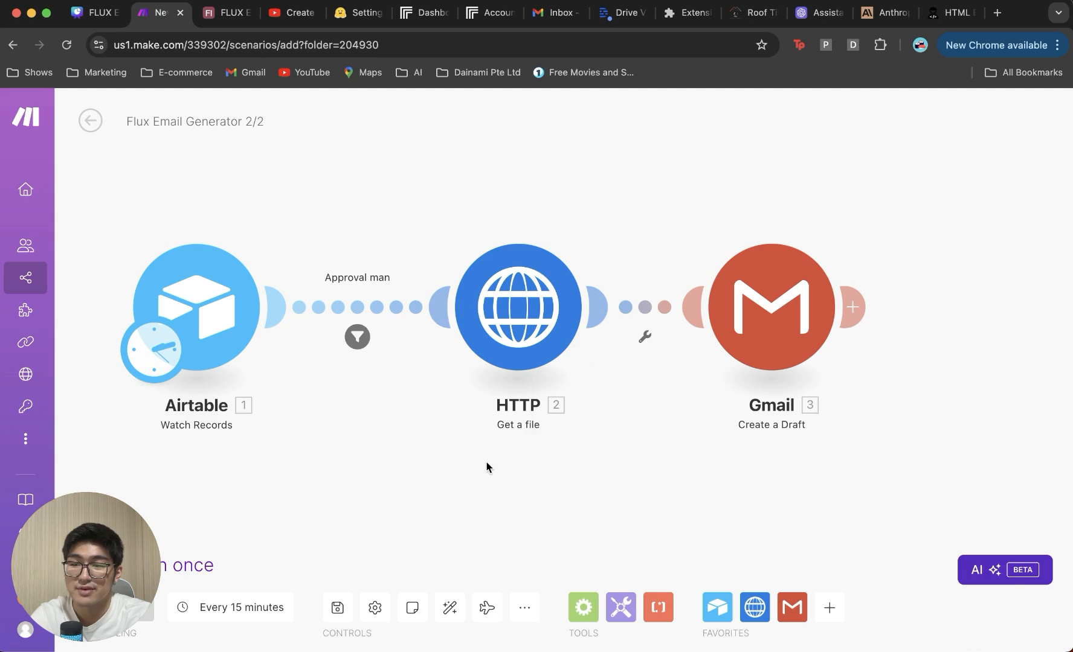
Step: Save the Flux Email Generator 2/2 scenario and run it once, each module processing one bundle
{"action": "left_click", "coordinate": [337, 608]}
{"action": "left_click_drag", "start_coordinate": [77, 530], "coordinate": [965, 504]}
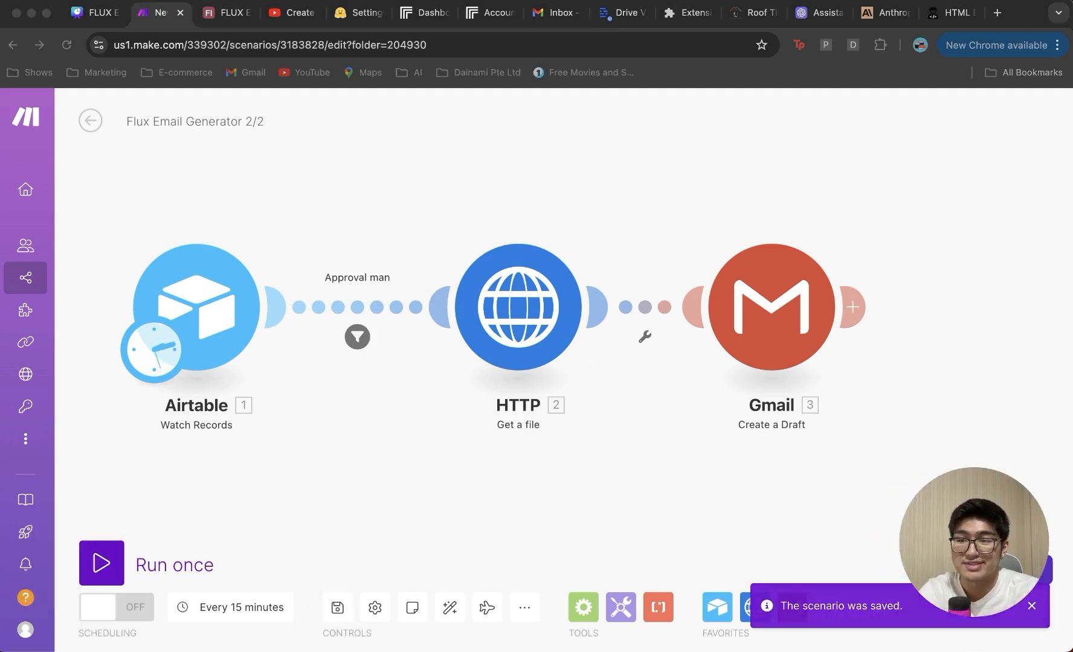
{"action": "left_click", "coordinate": [101, 563]}
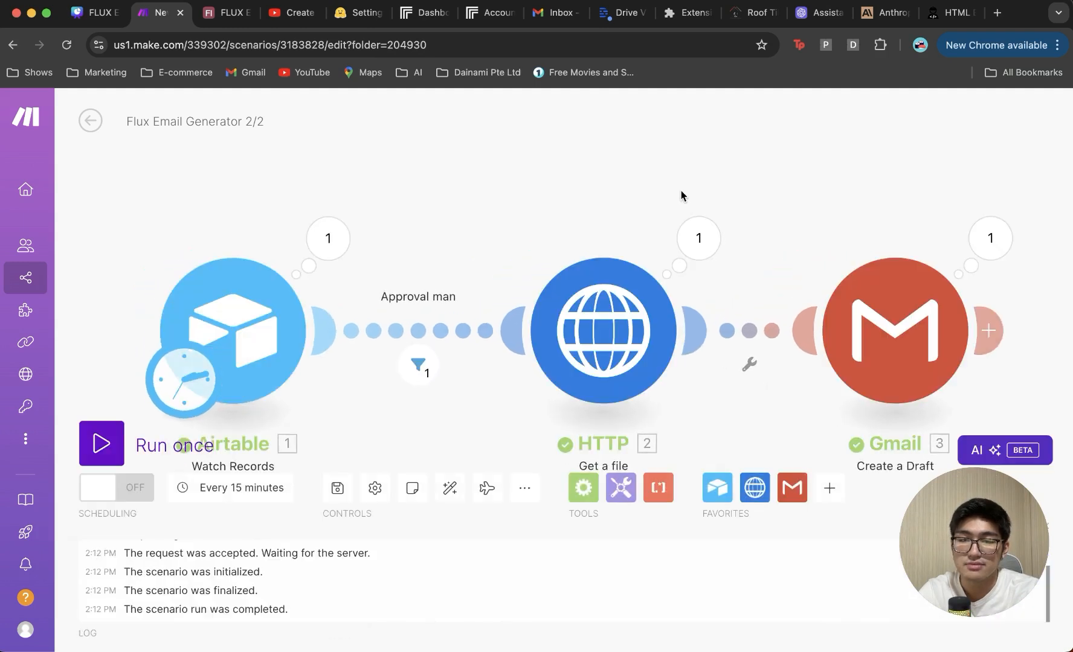
{"action": "left_click", "coordinate": [554, 14]}
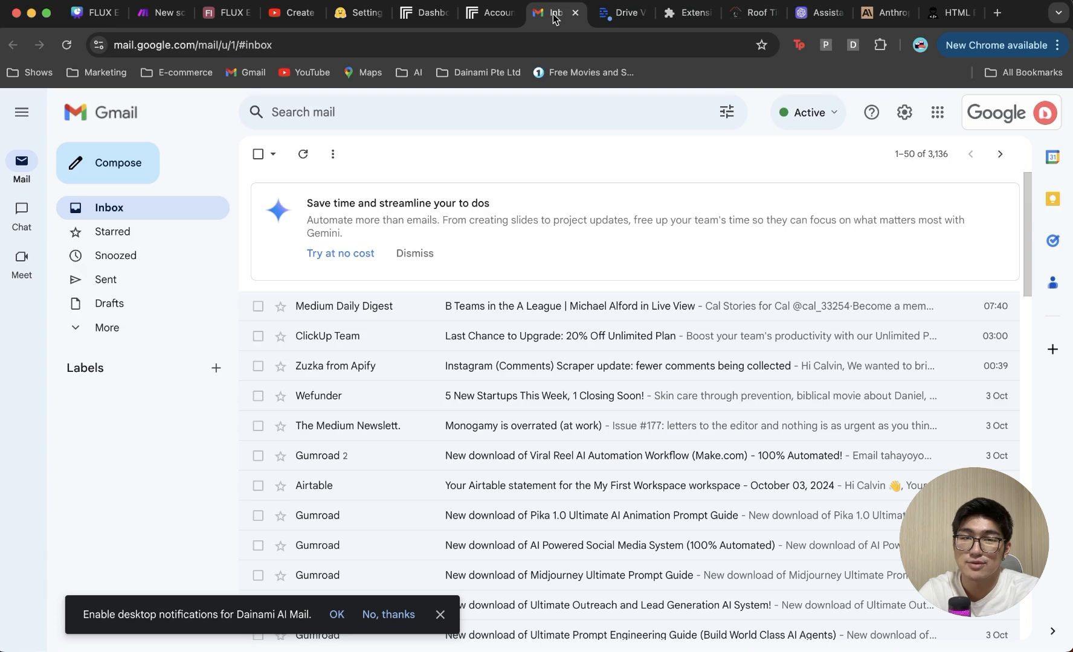
Step: Open the generated draft from Gmail Drafts in an enlarged pop-out window
{"action": "left_click", "coordinate": [162, 303]}
{"action": "left_click", "coordinate": [532, 228]}
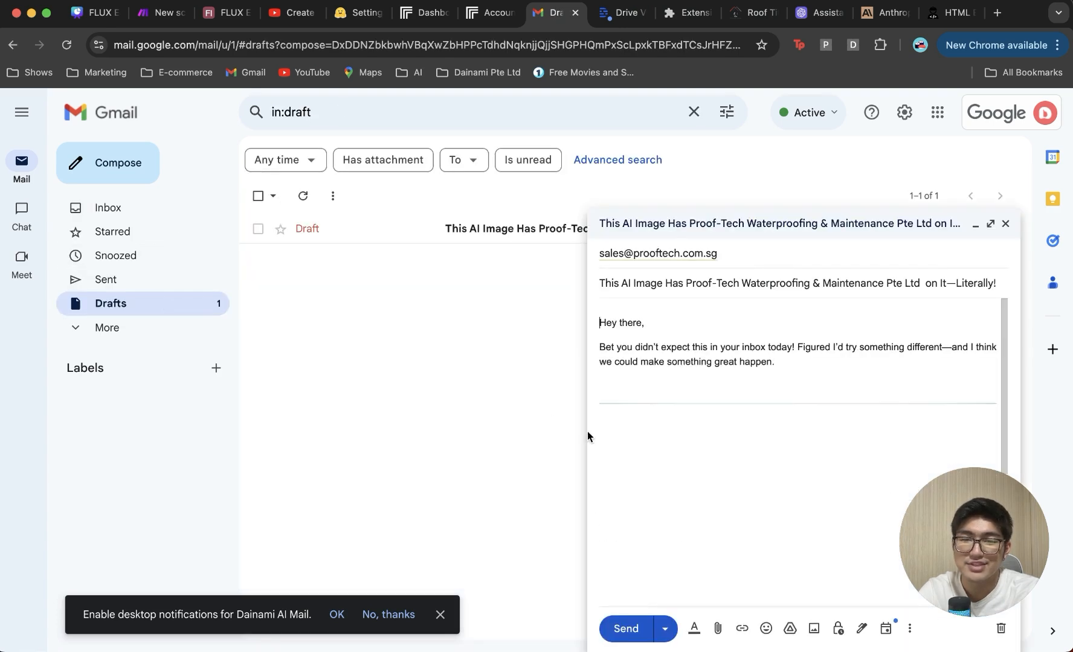
{"action": "scroll", "coordinate": [660, 431], "scroll_direction": "down", "scroll_amount": 1}
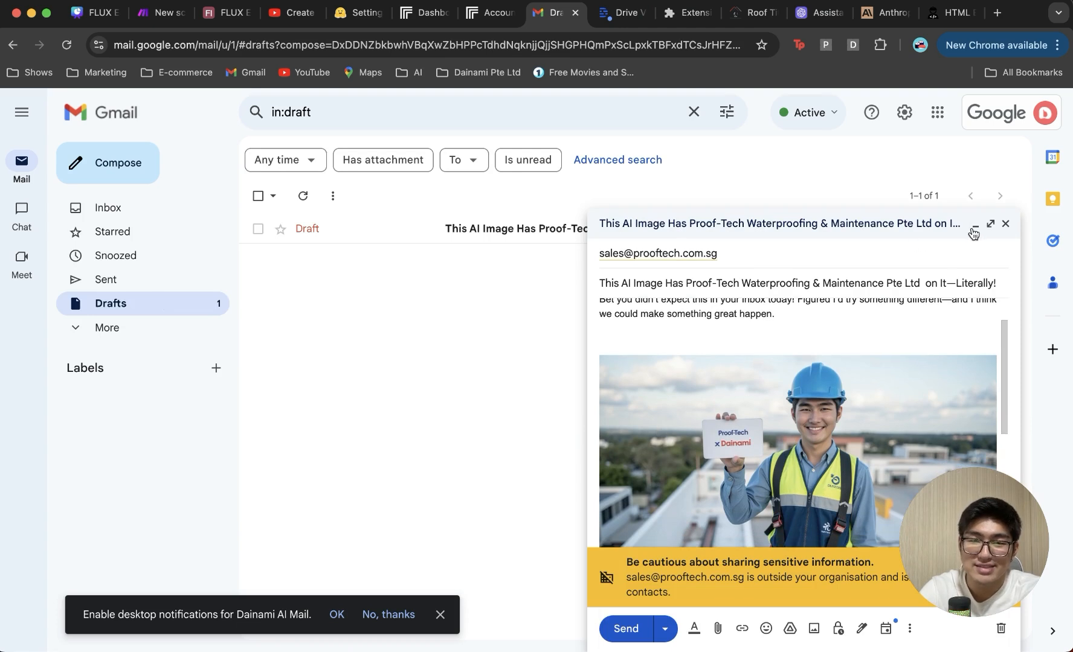
{"action": "left_click", "coordinate": [991, 225]}
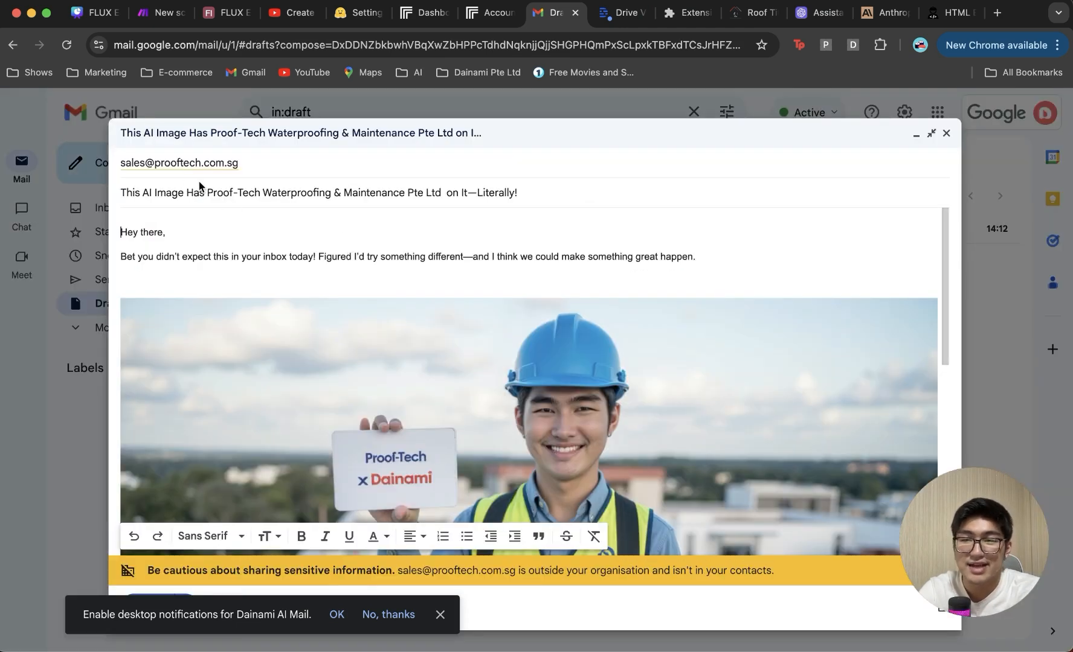
Step: Highlight the Proof-Tech name in the subject, then review the AI image, chatbot pitch and signature
{"action": "left_click_drag", "start_coordinate": [208, 193], "coordinate": [444, 193]}
{"action": "left_click", "coordinate": [375, 233]}
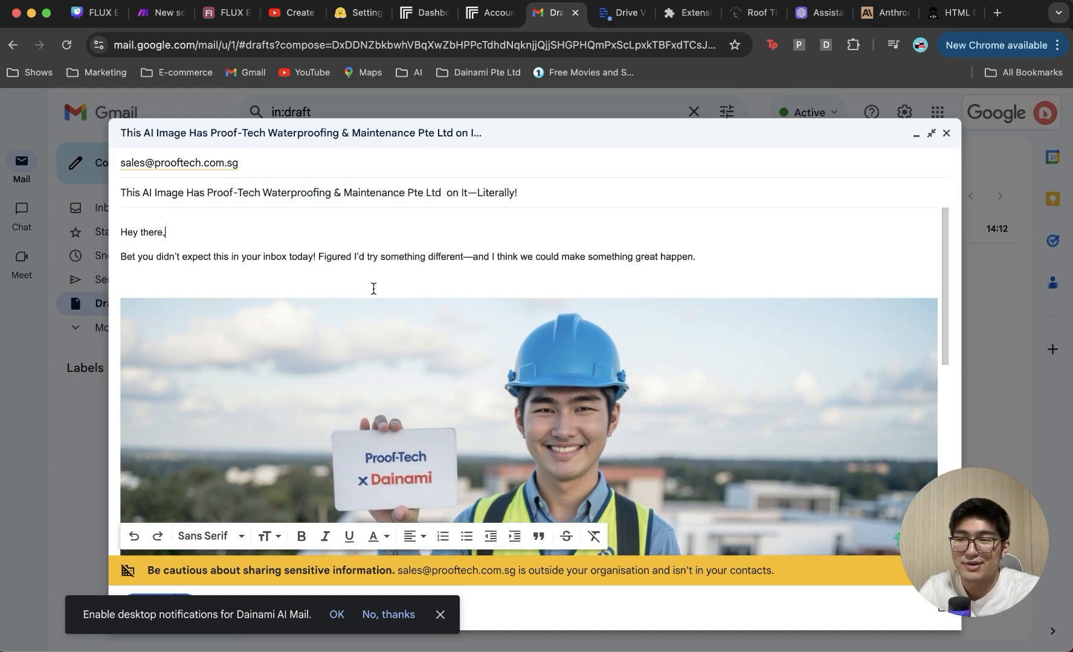
{"action": "scroll", "coordinate": [410, 281], "scroll_direction": "down", "scroll_amount": 10}
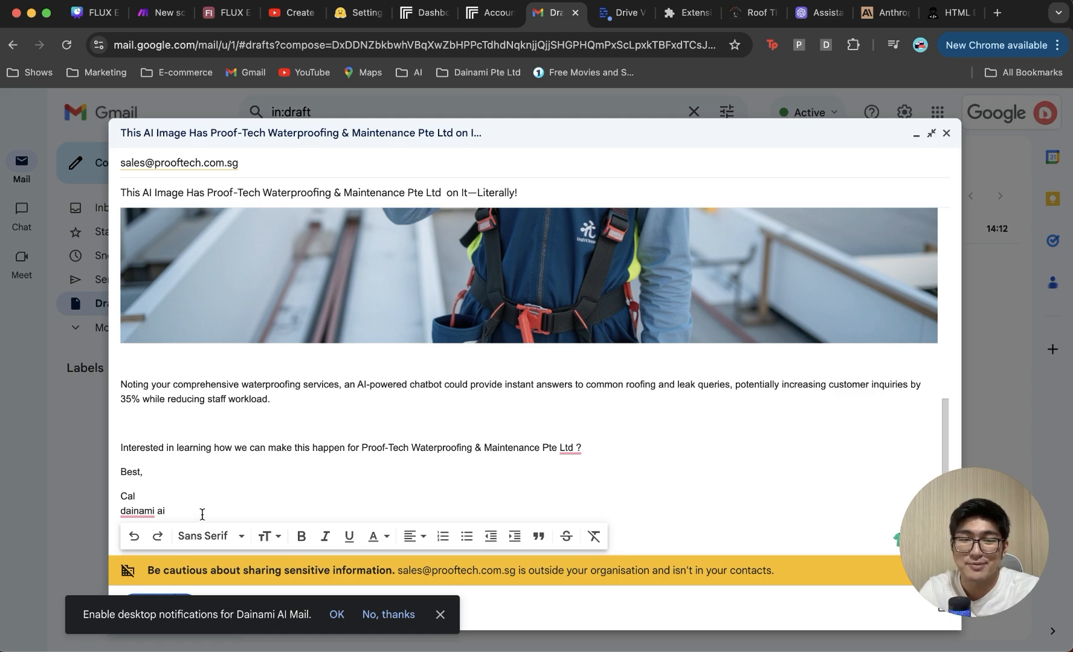
{"action": "scroll", "coordinate": [786, 338], "scroll_direction": "up", "scroll_amount": 5}
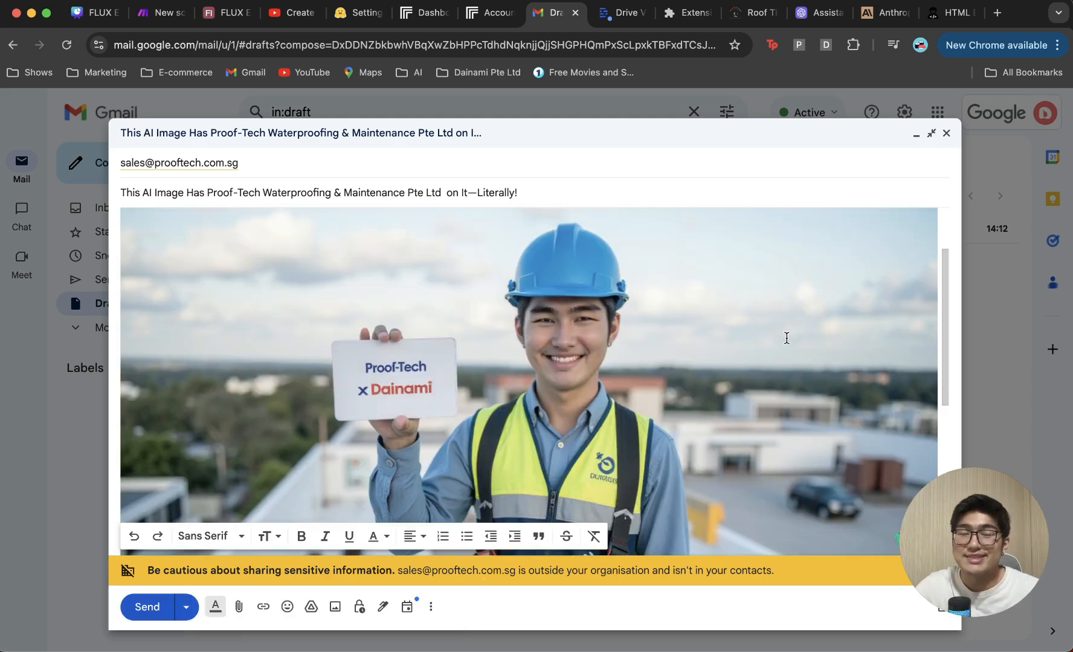